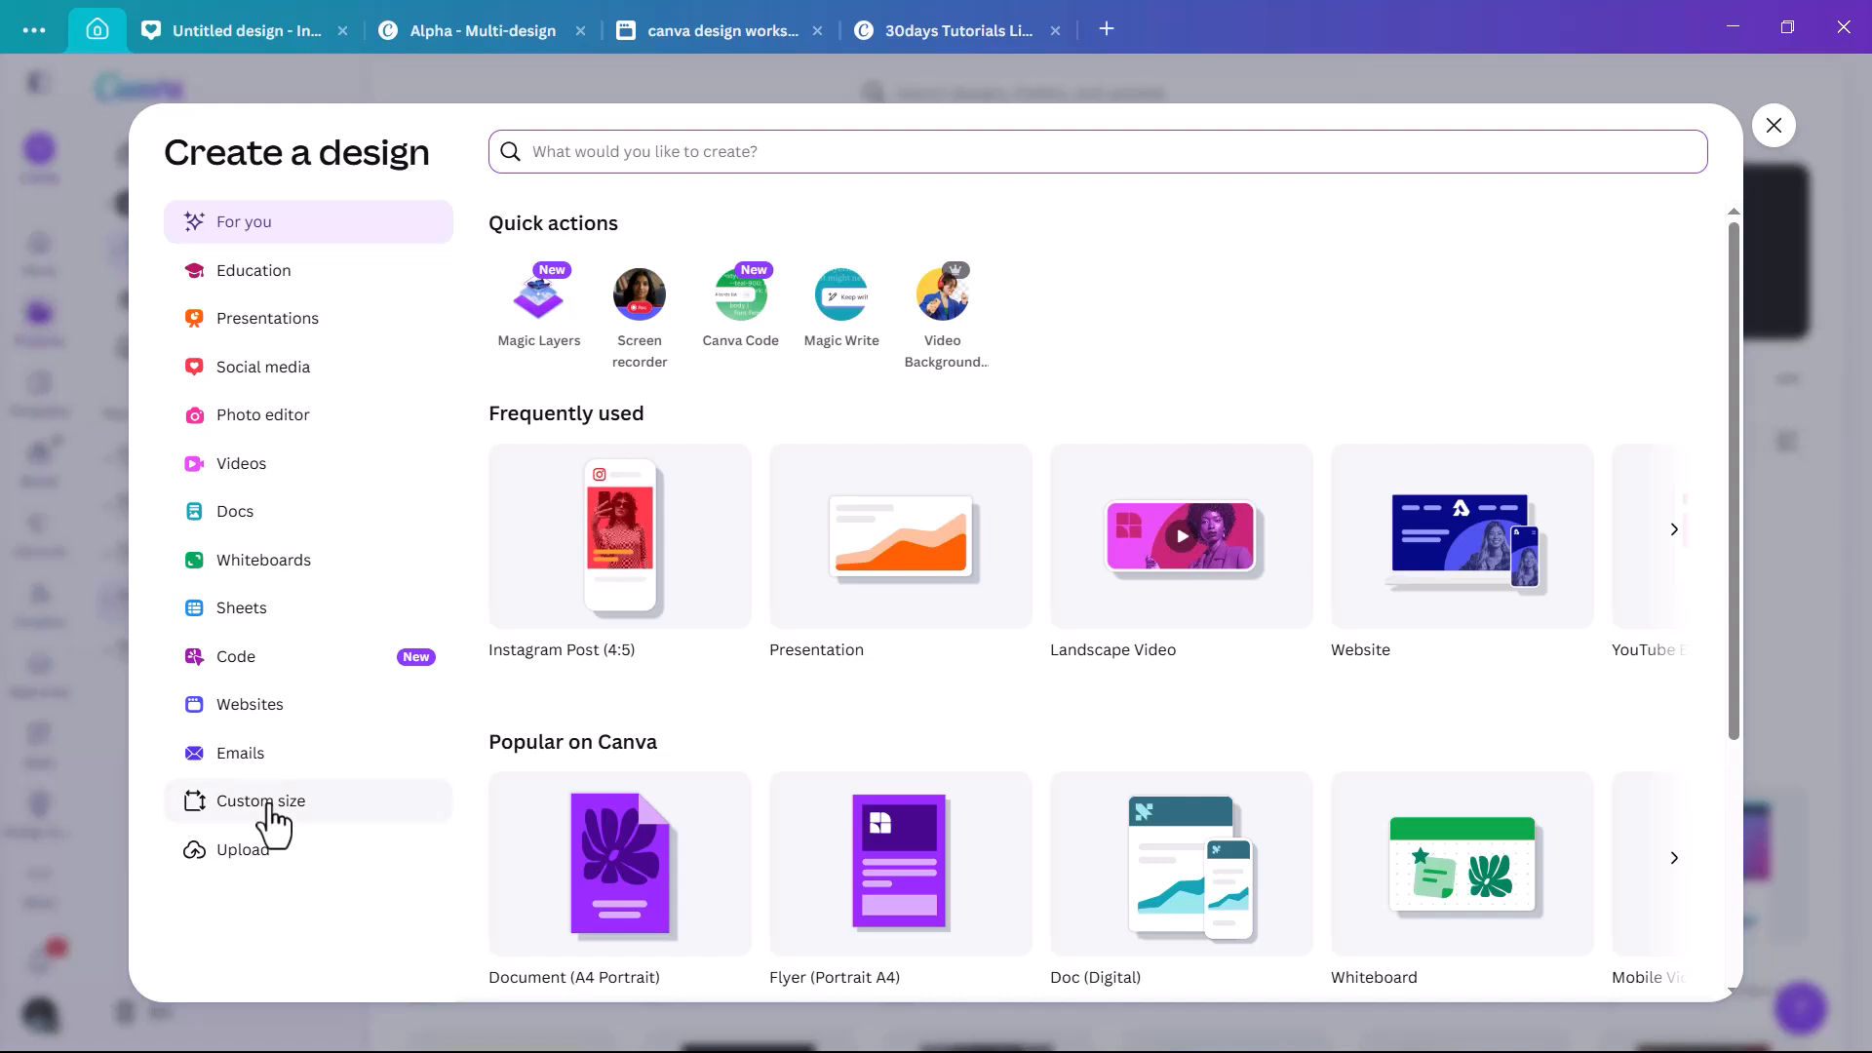
Create a new custom-size design 1920 px wide and 1080 px high.
{"action": "left_click", "coordinate": [267, 806]}
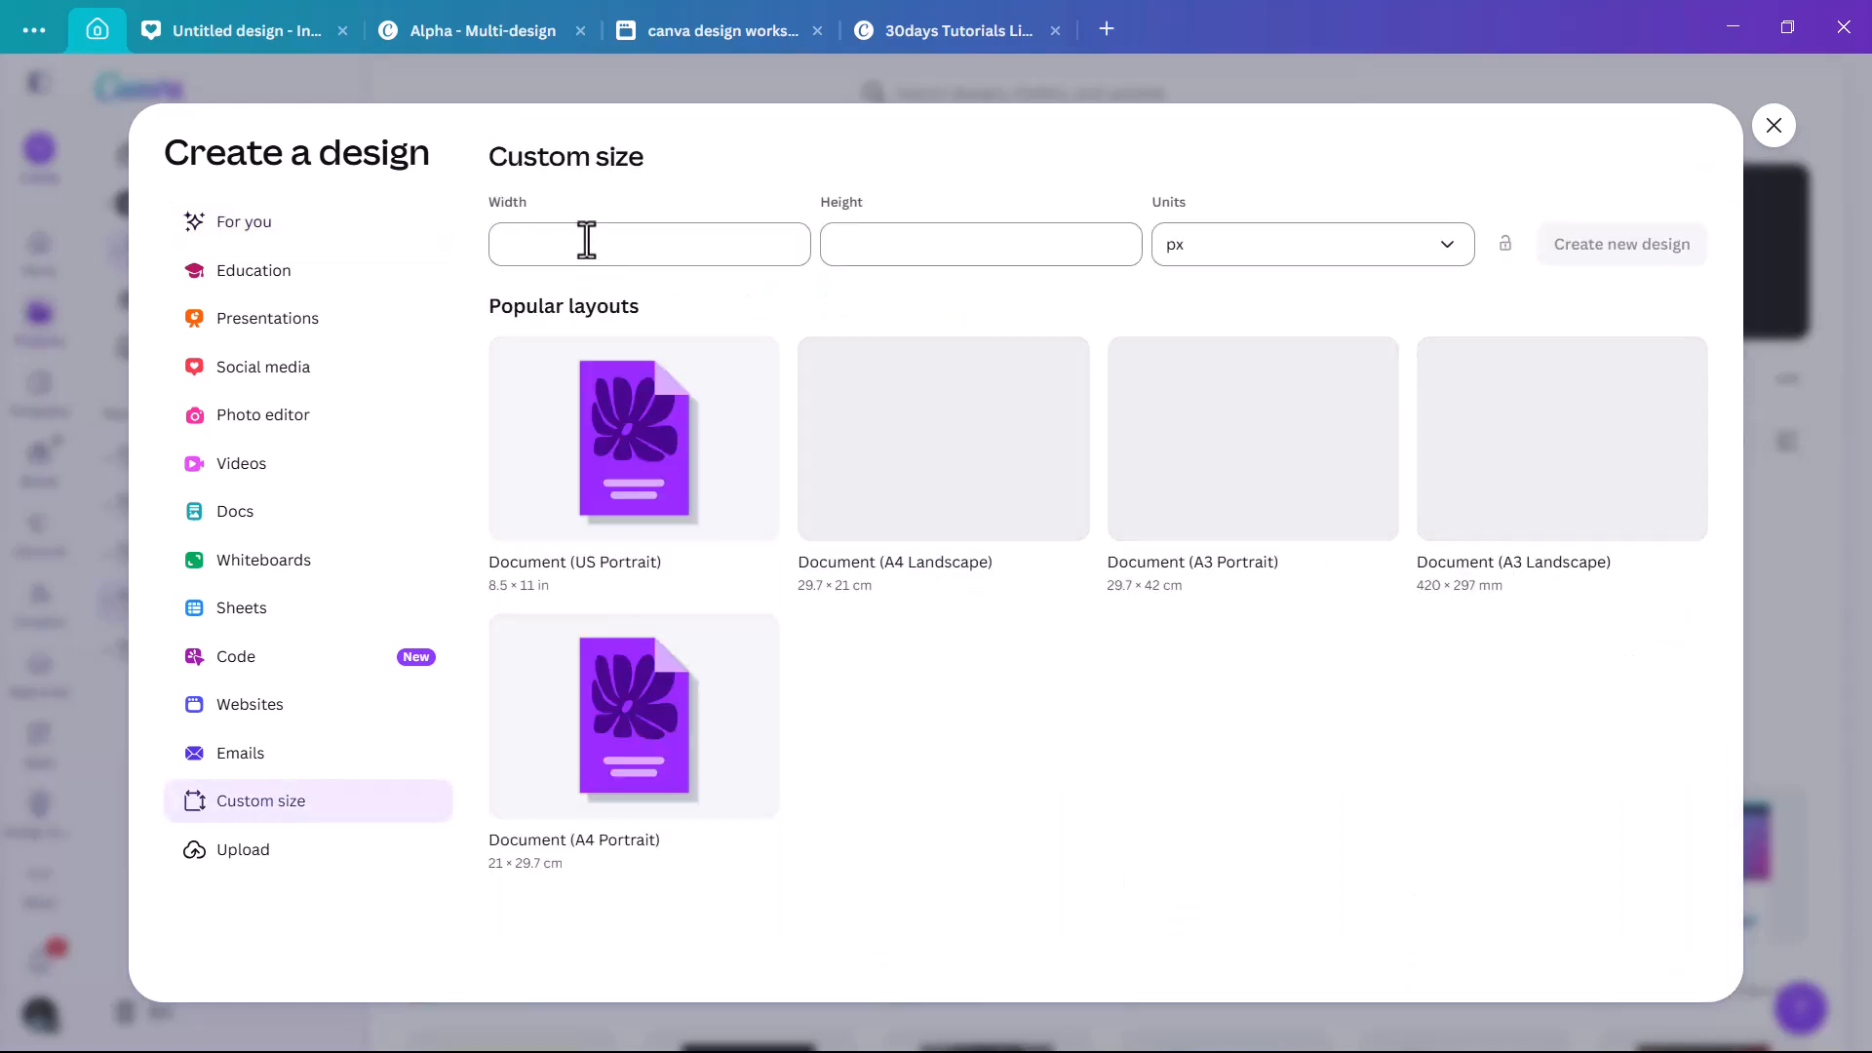
{"action": "left_click", "coordinate": [586, 240]}
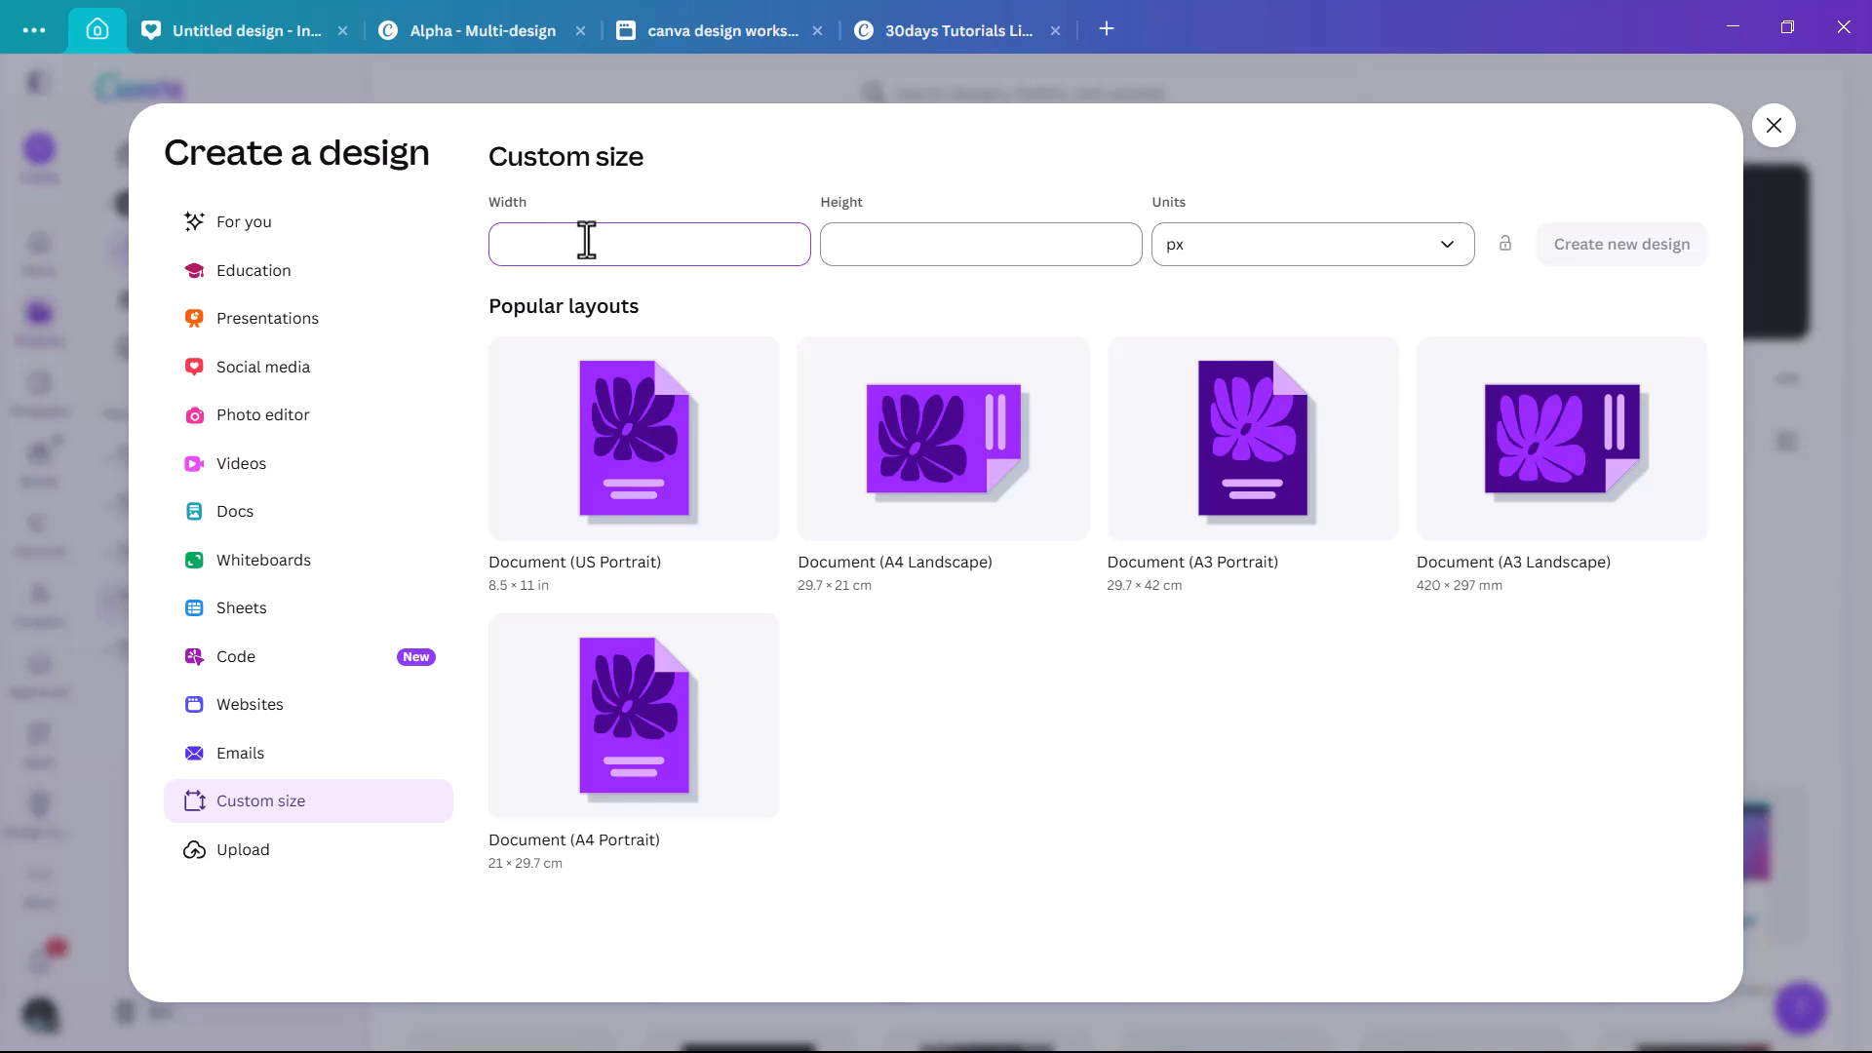
{"action": "type", "text": "1920"}
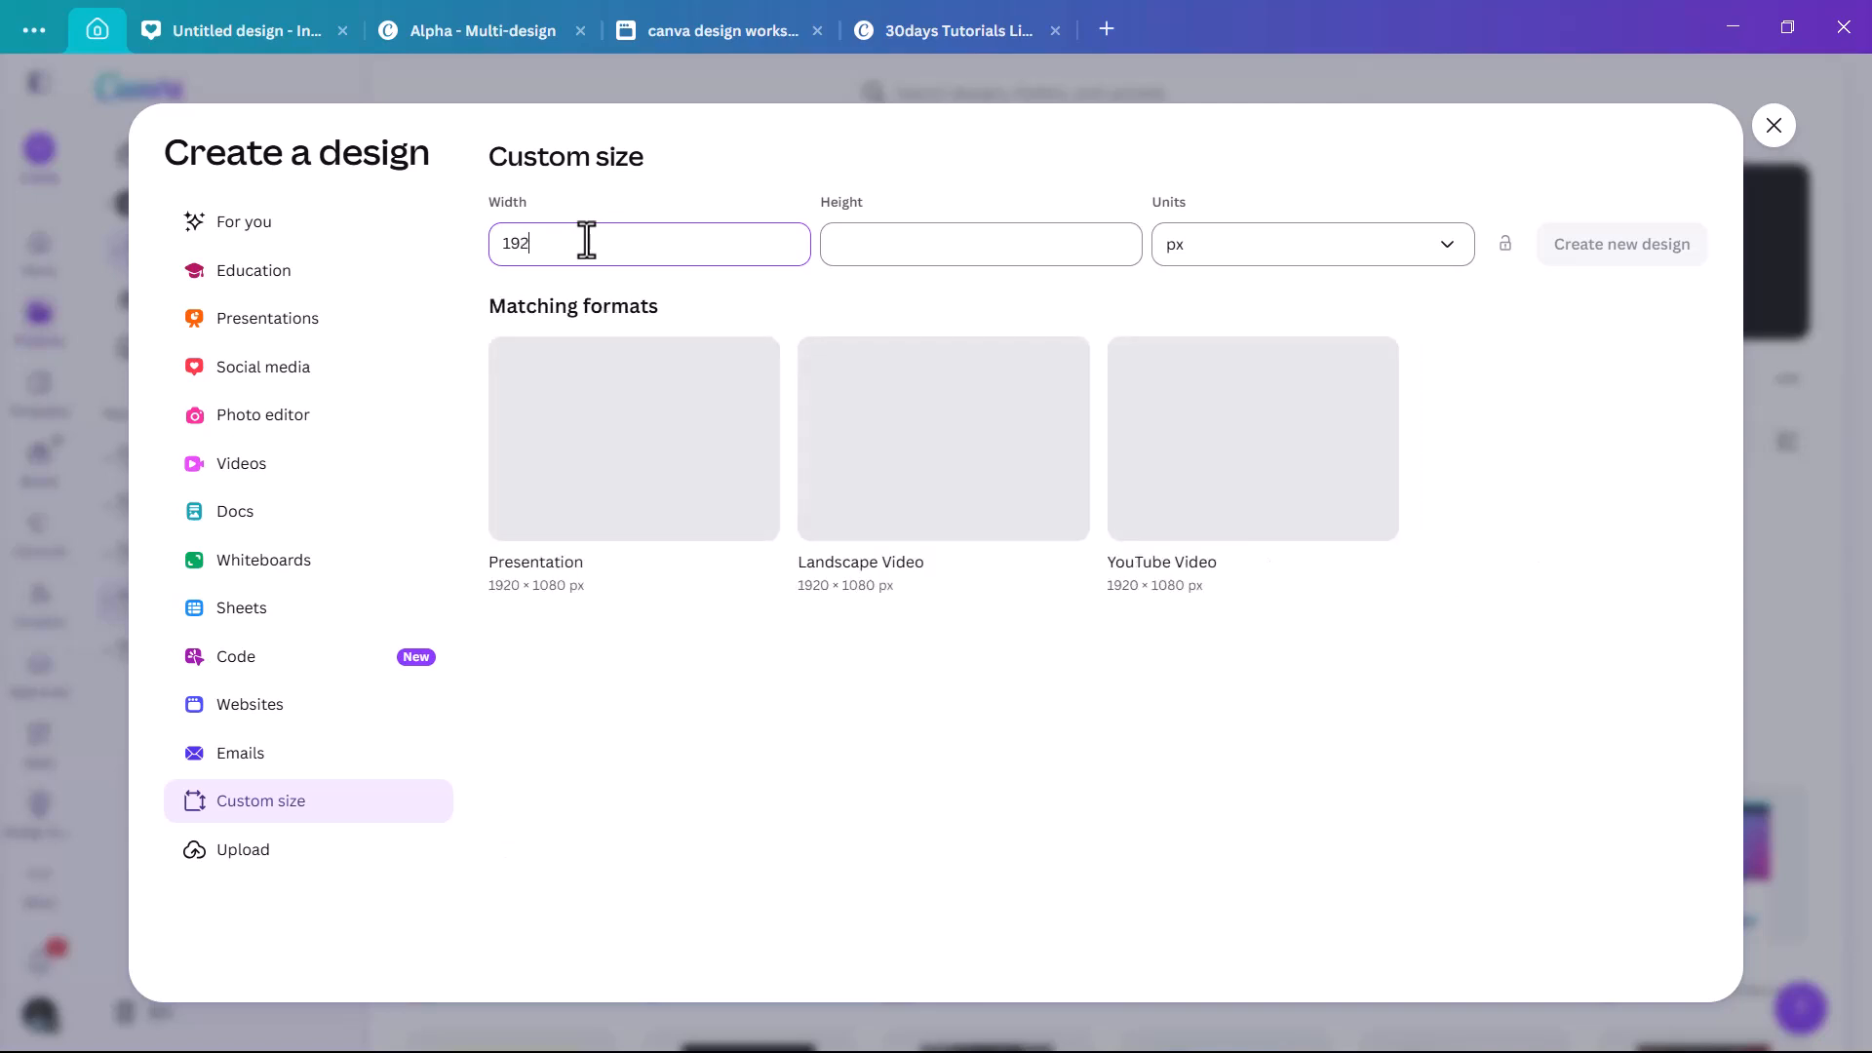
{"action": "left_click", "coordinate": [927, 243]}
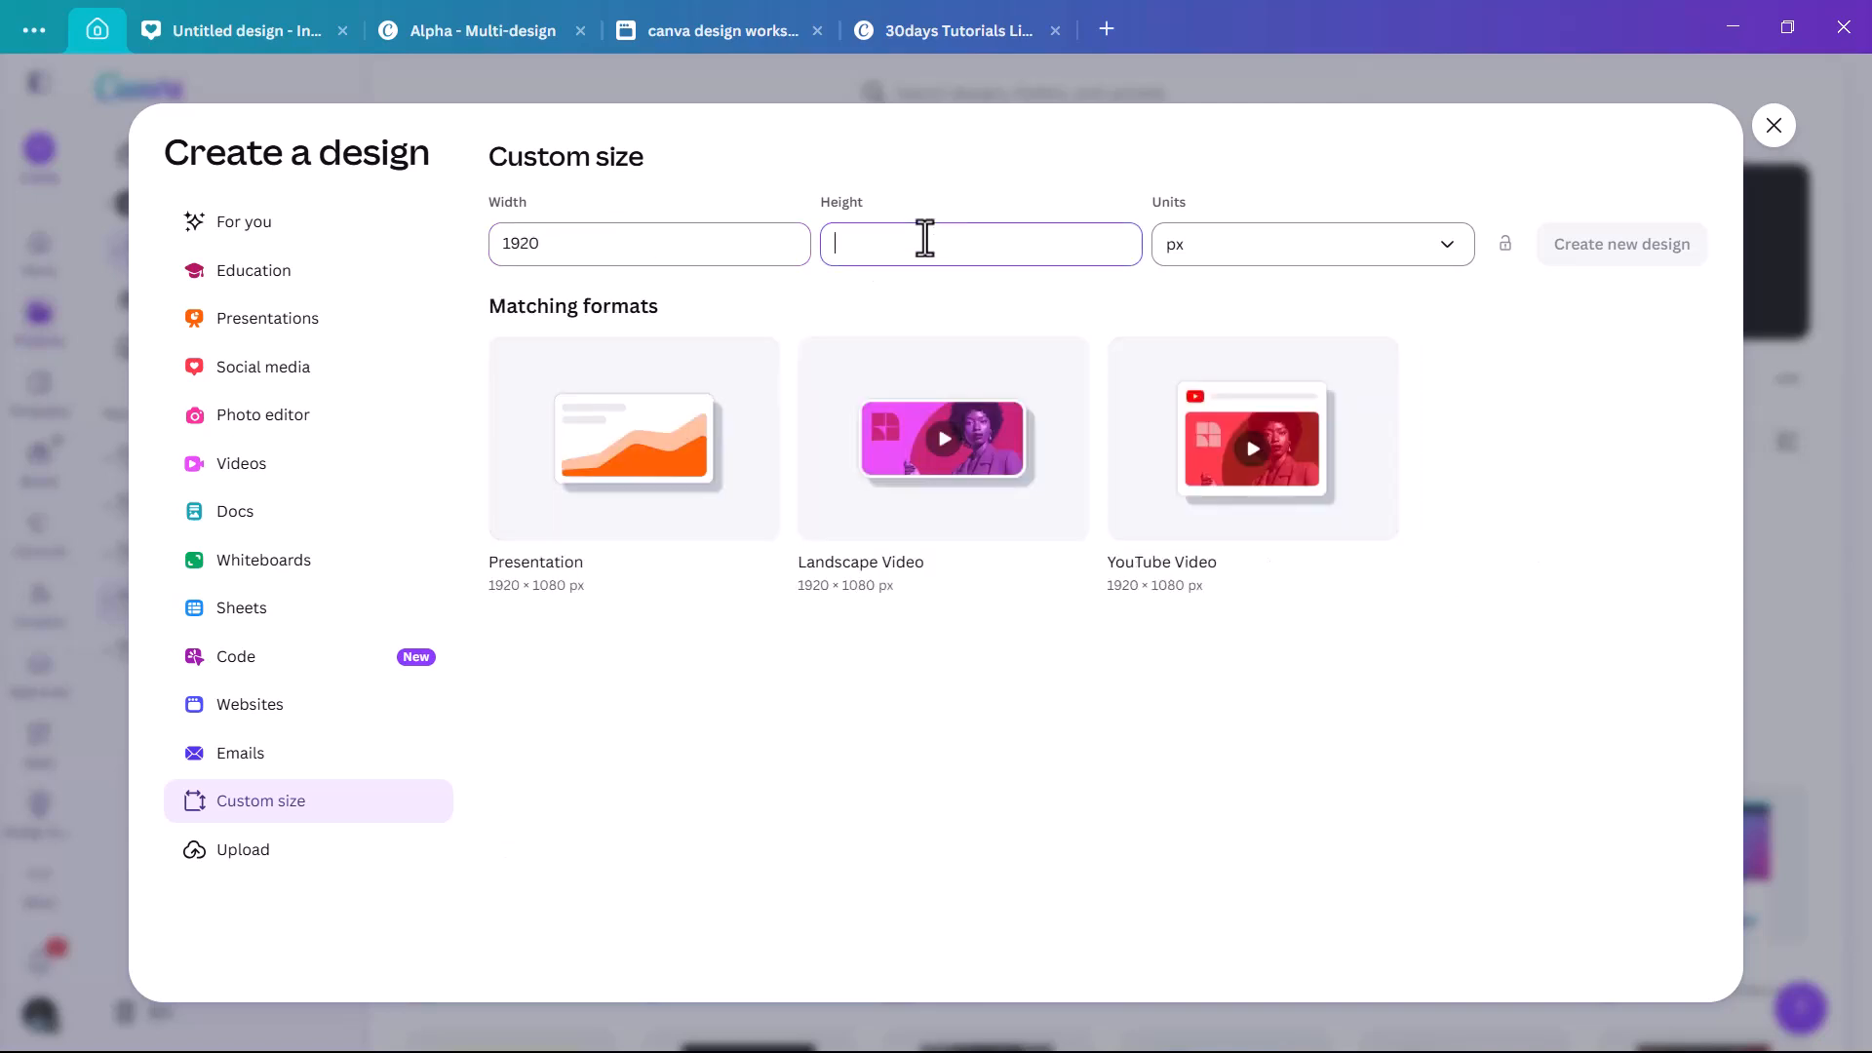
{"action": "type", "text": "1080"}
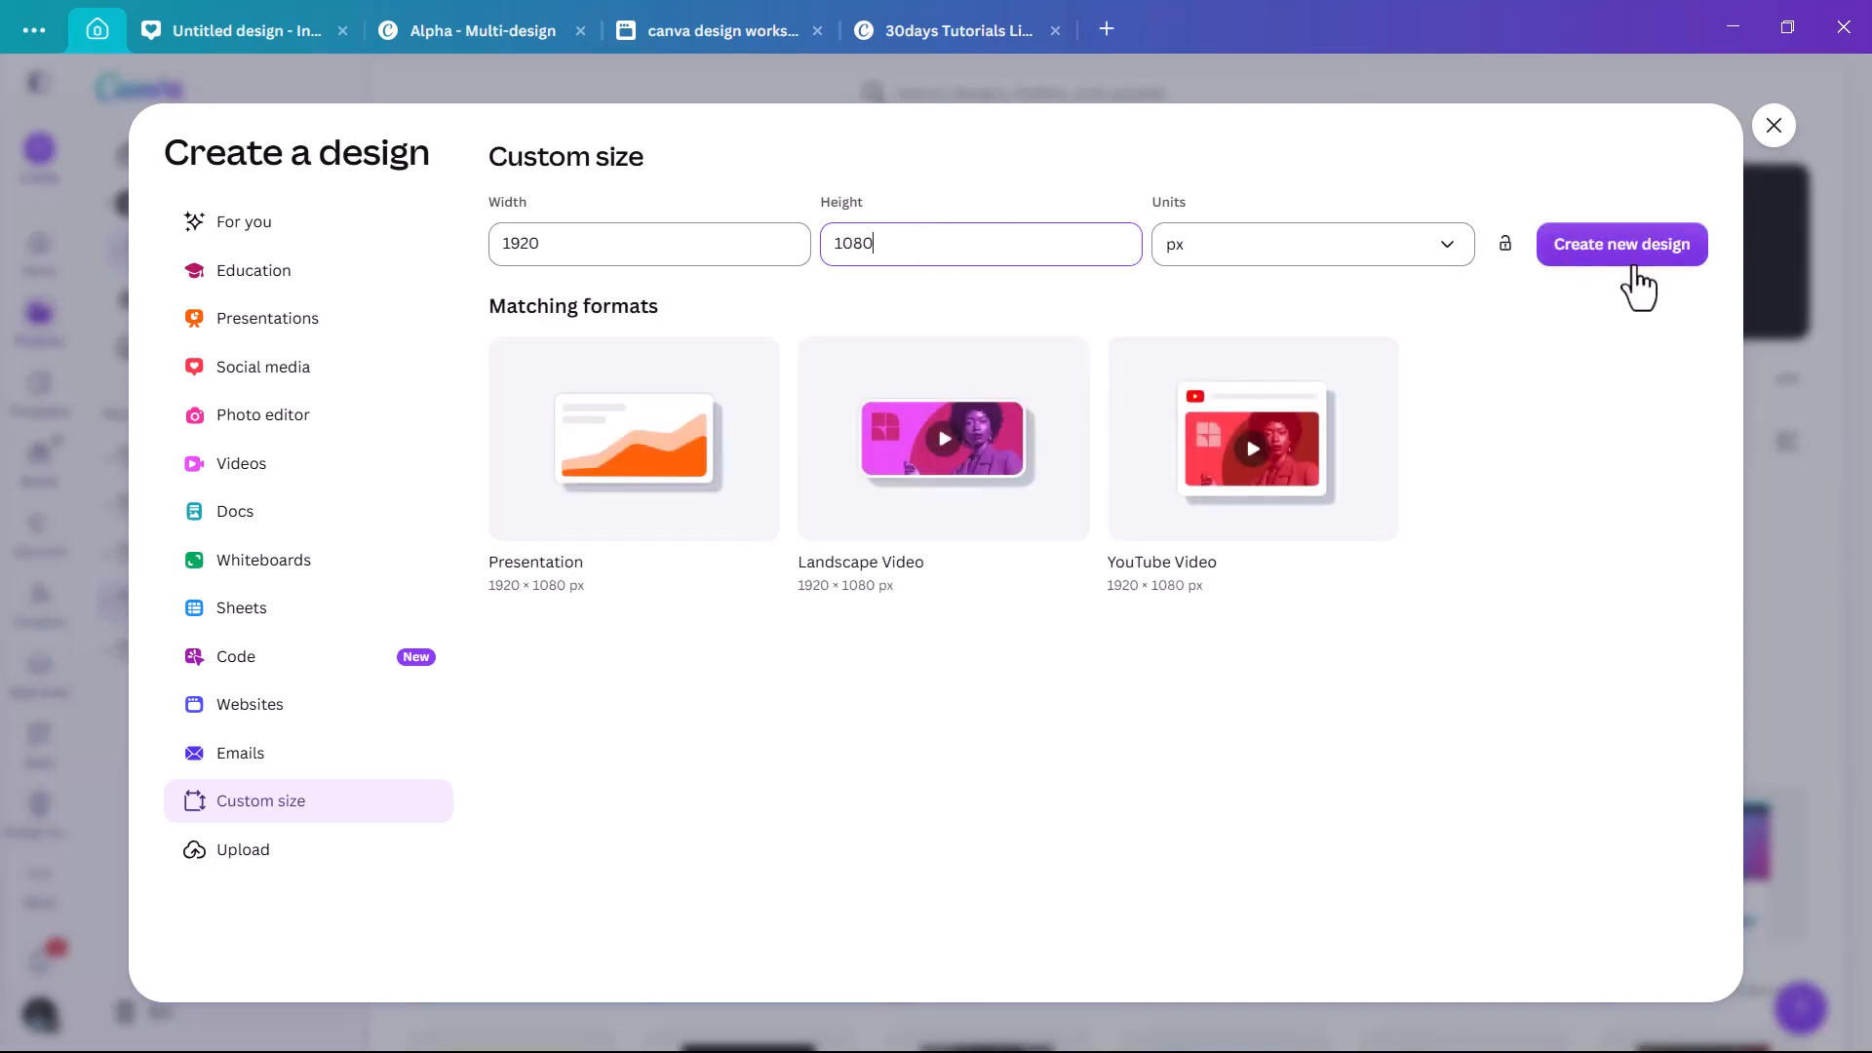
{"action": "left_click", "coordinate": [1626, 255]}
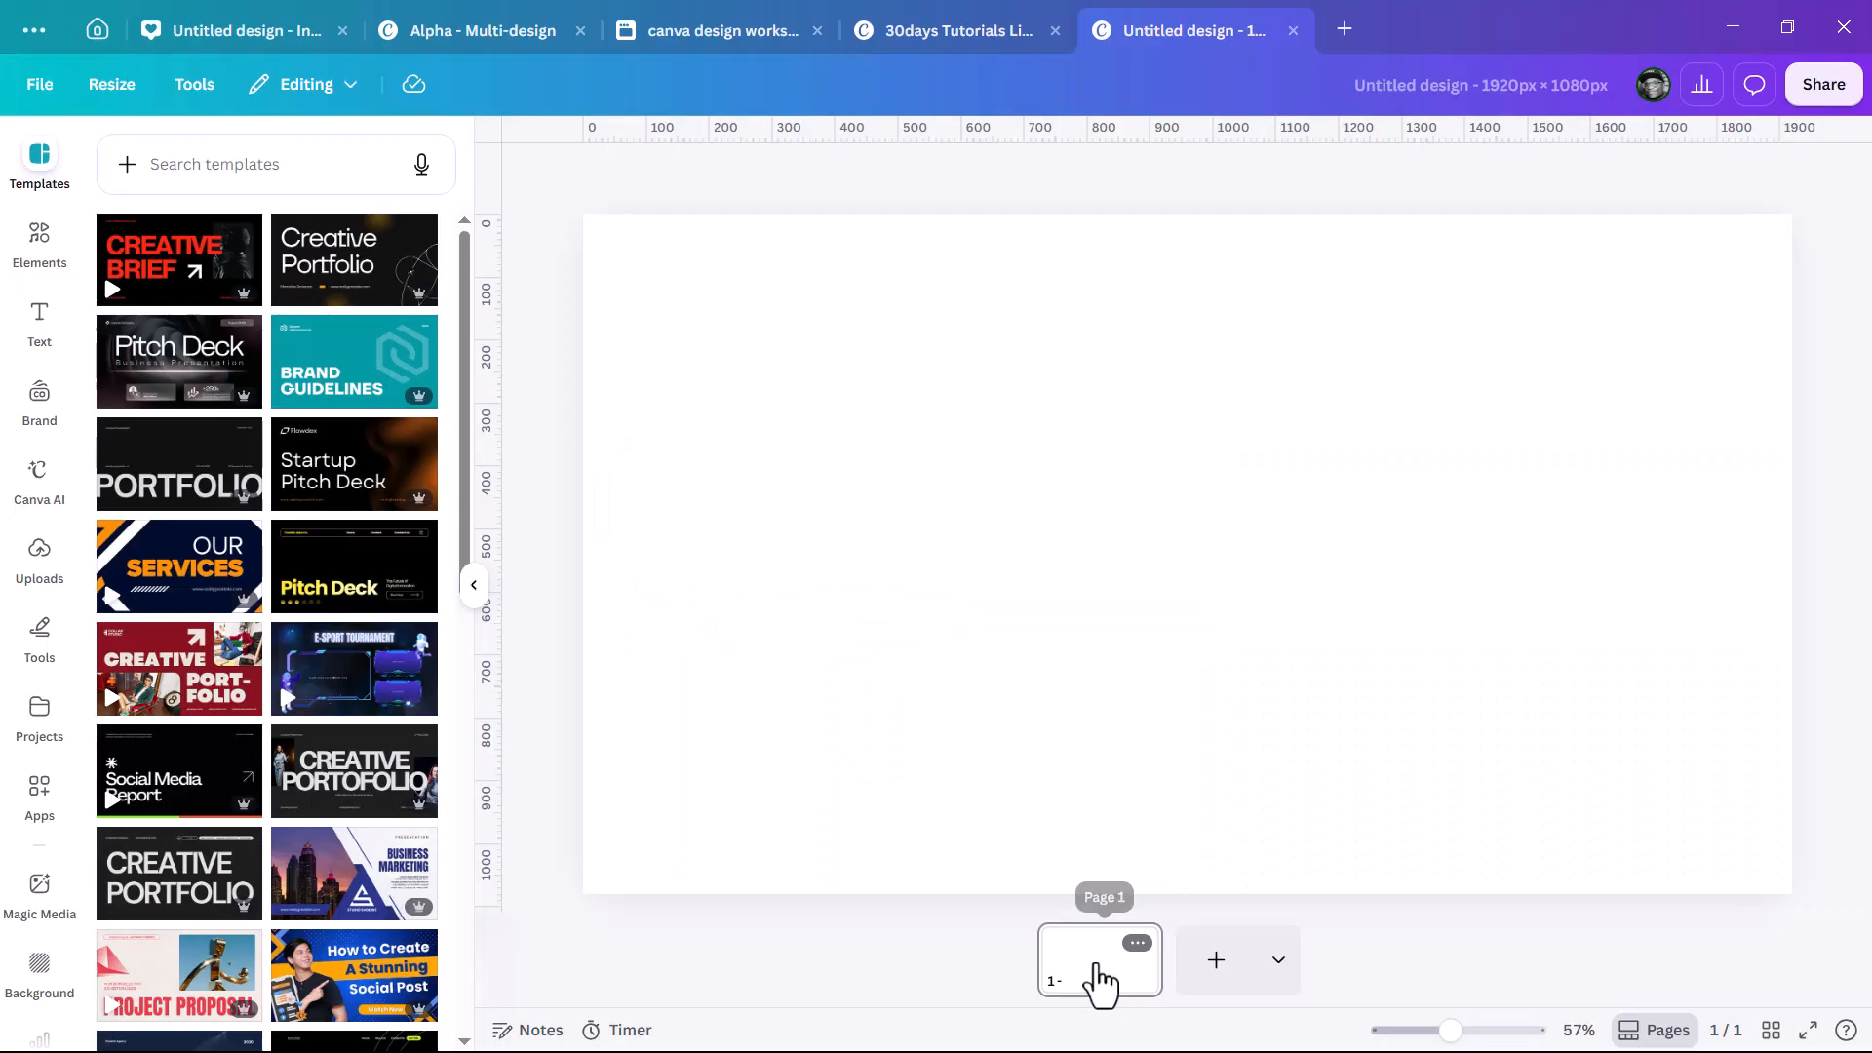
Paste the six prepared asset pages after page 1 and move the blue sunburst graphic from page 4 onto page 1.
{"action": "left_click", "coordinate": [1099, 971]}
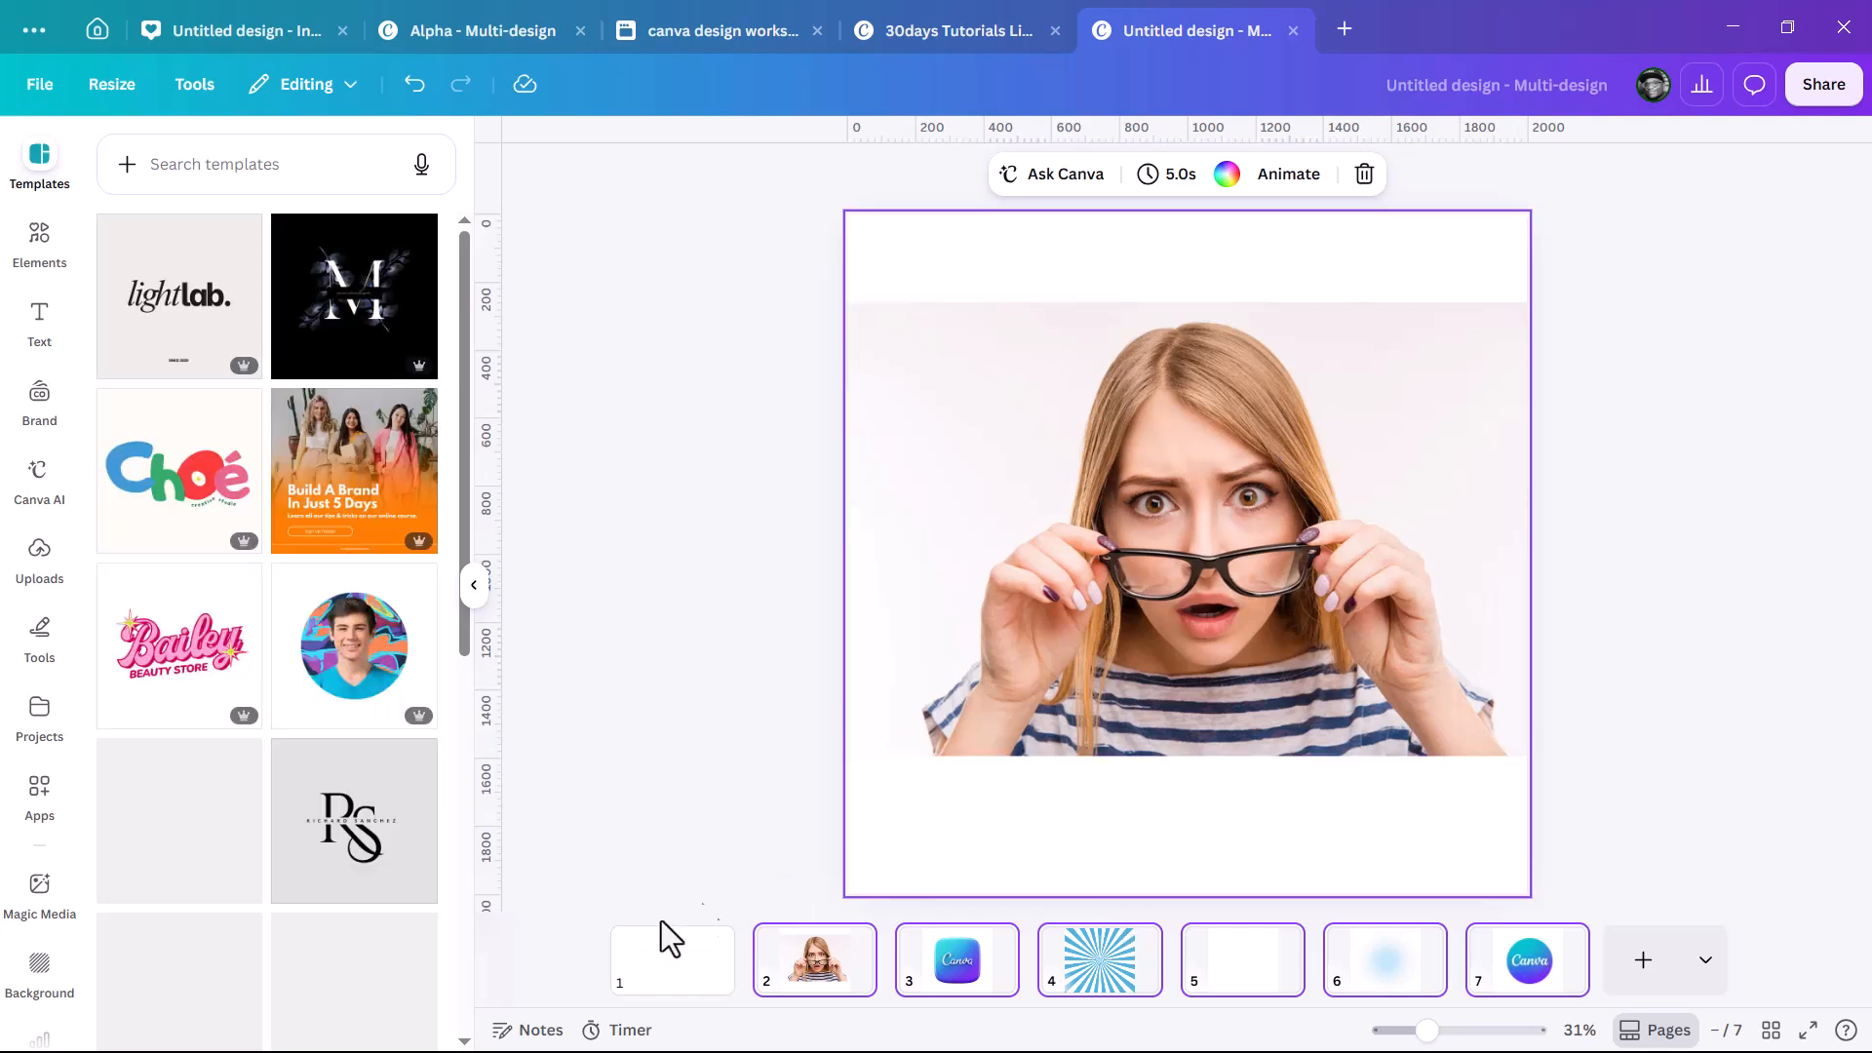
{"action": "left_click", "coordinate": [668, 993]}
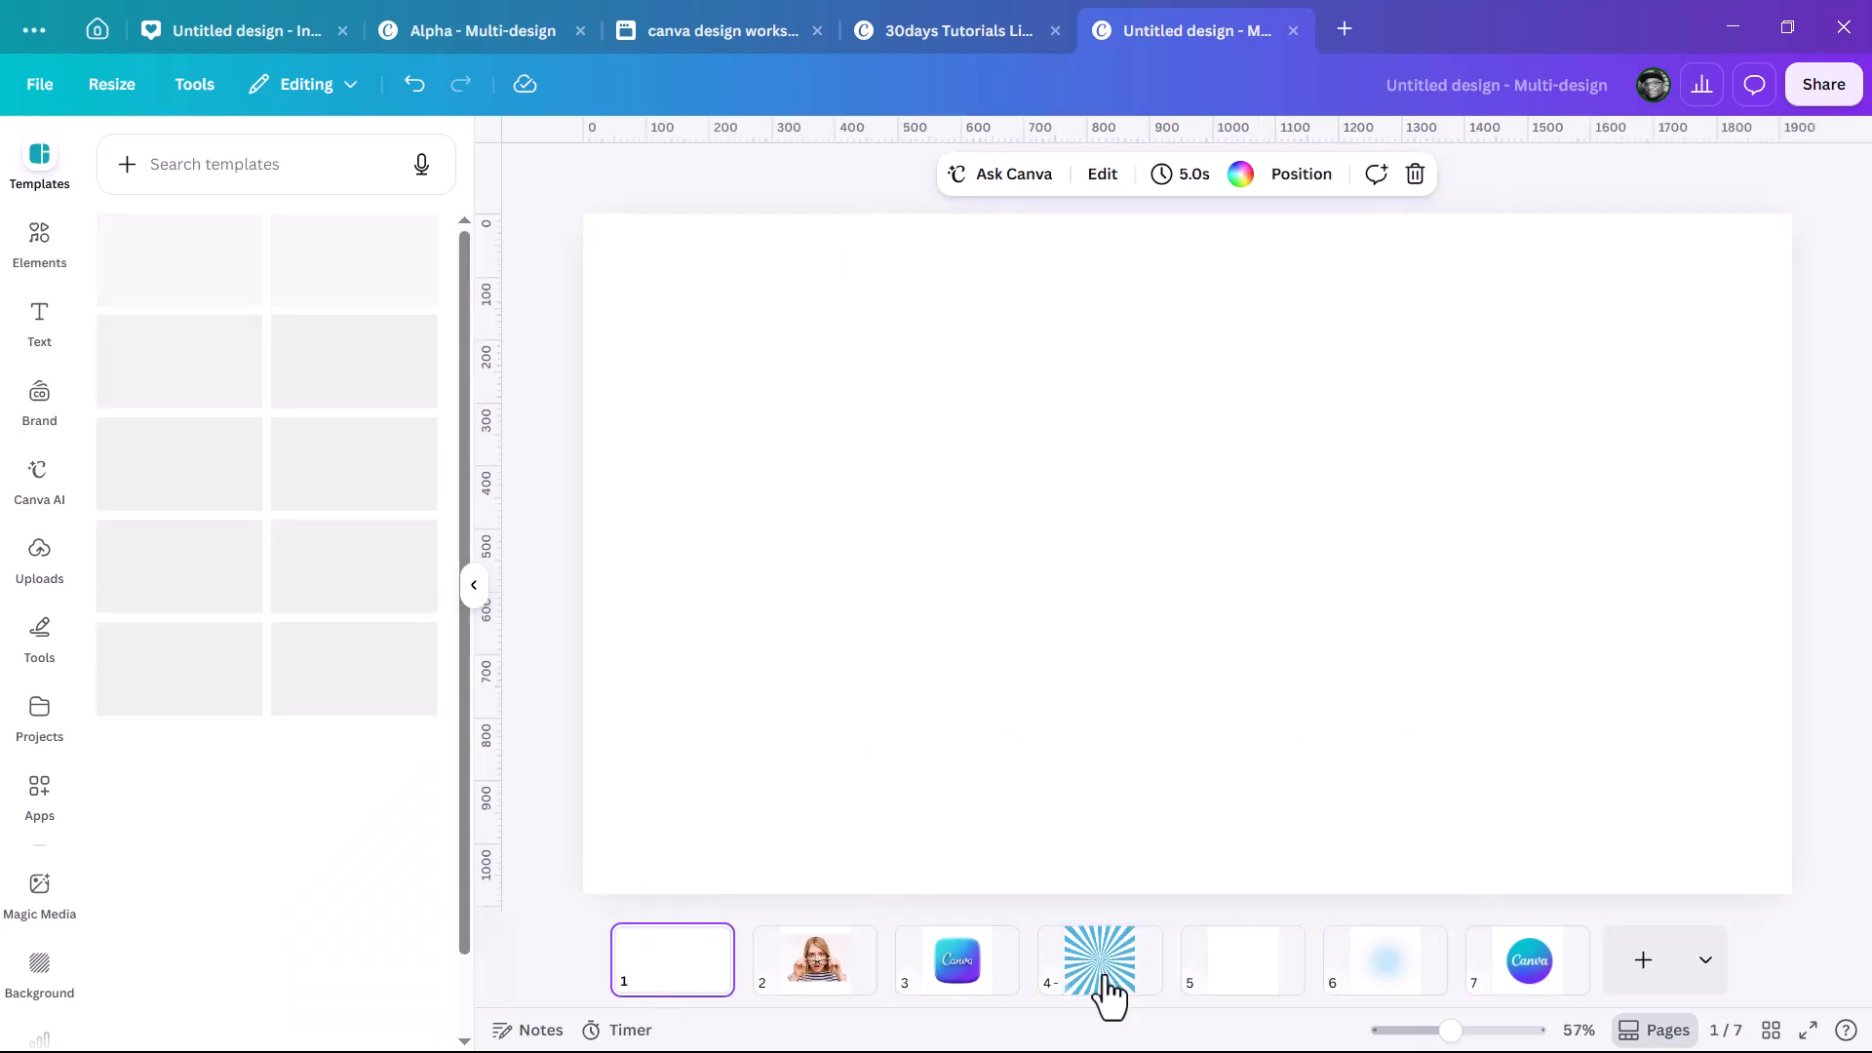
{"action": "left_click", "coordinate": [1105, 975]}
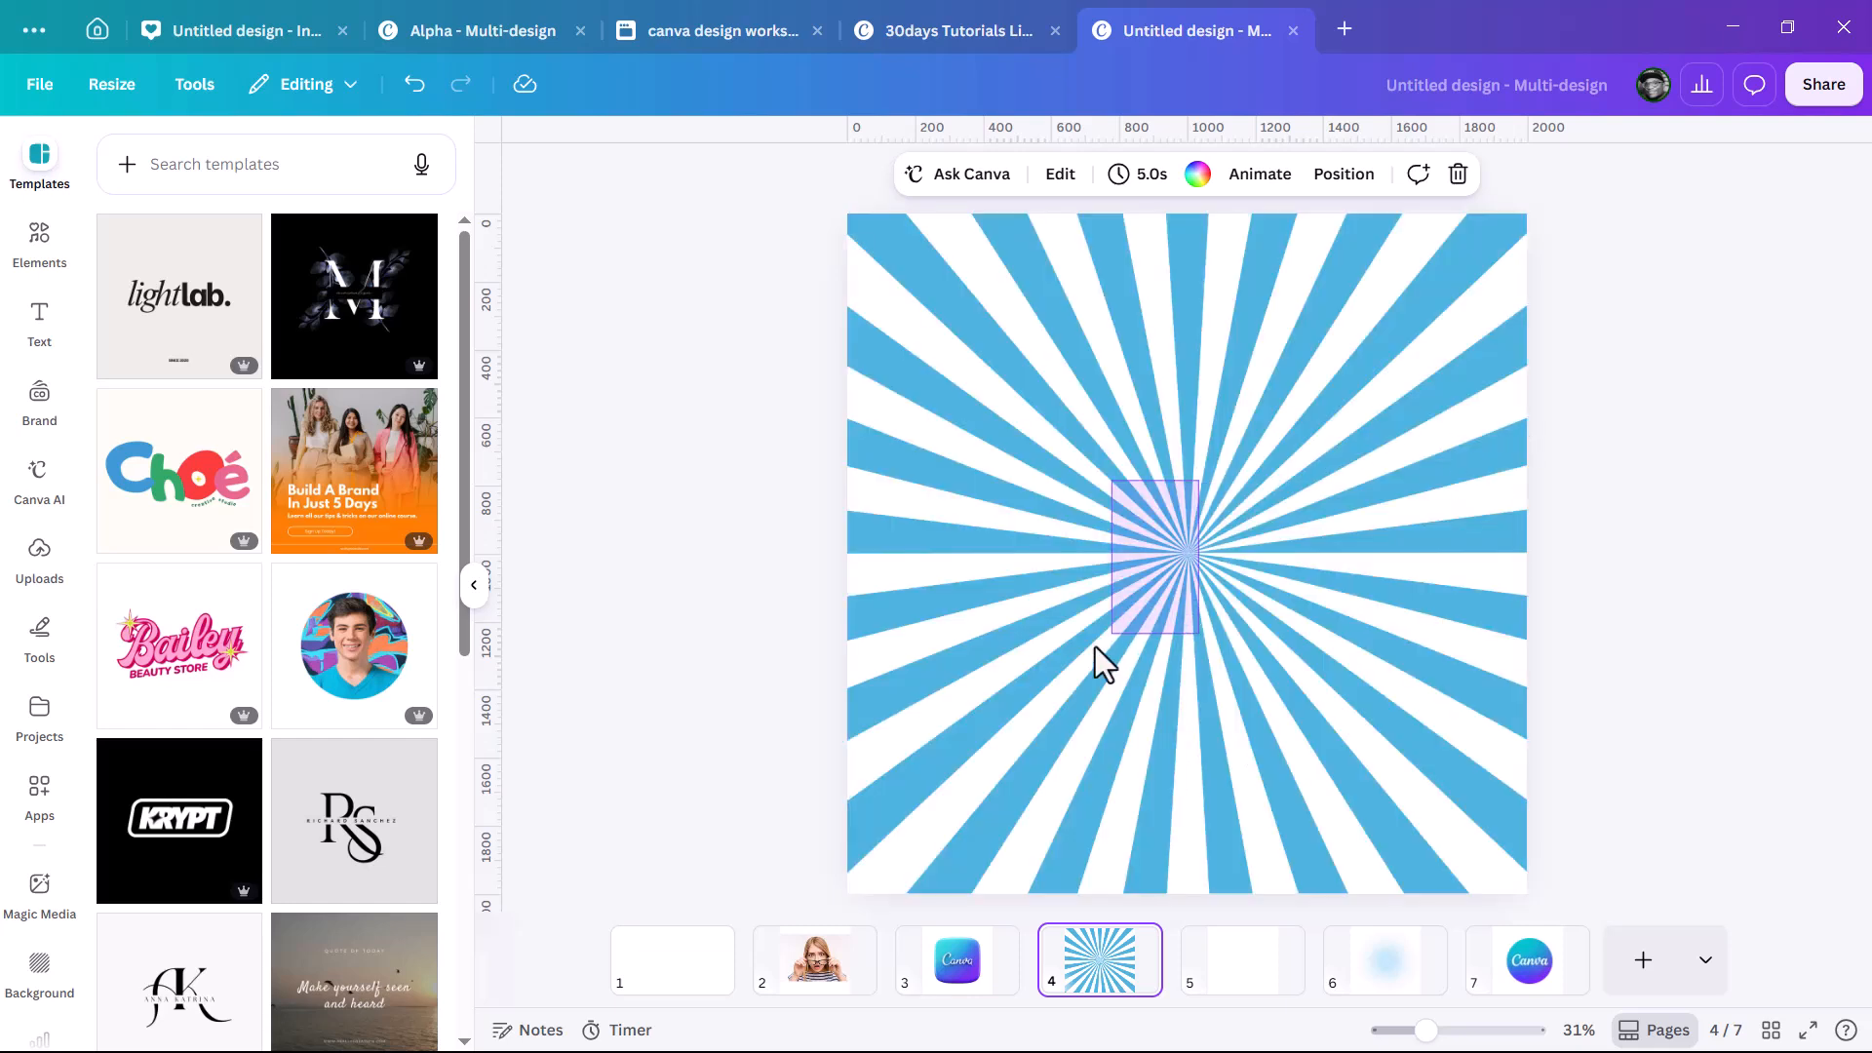
{"action": "left_click_drag", "start_coordinate": [1157, 635], "coordinate": [907, 970]}
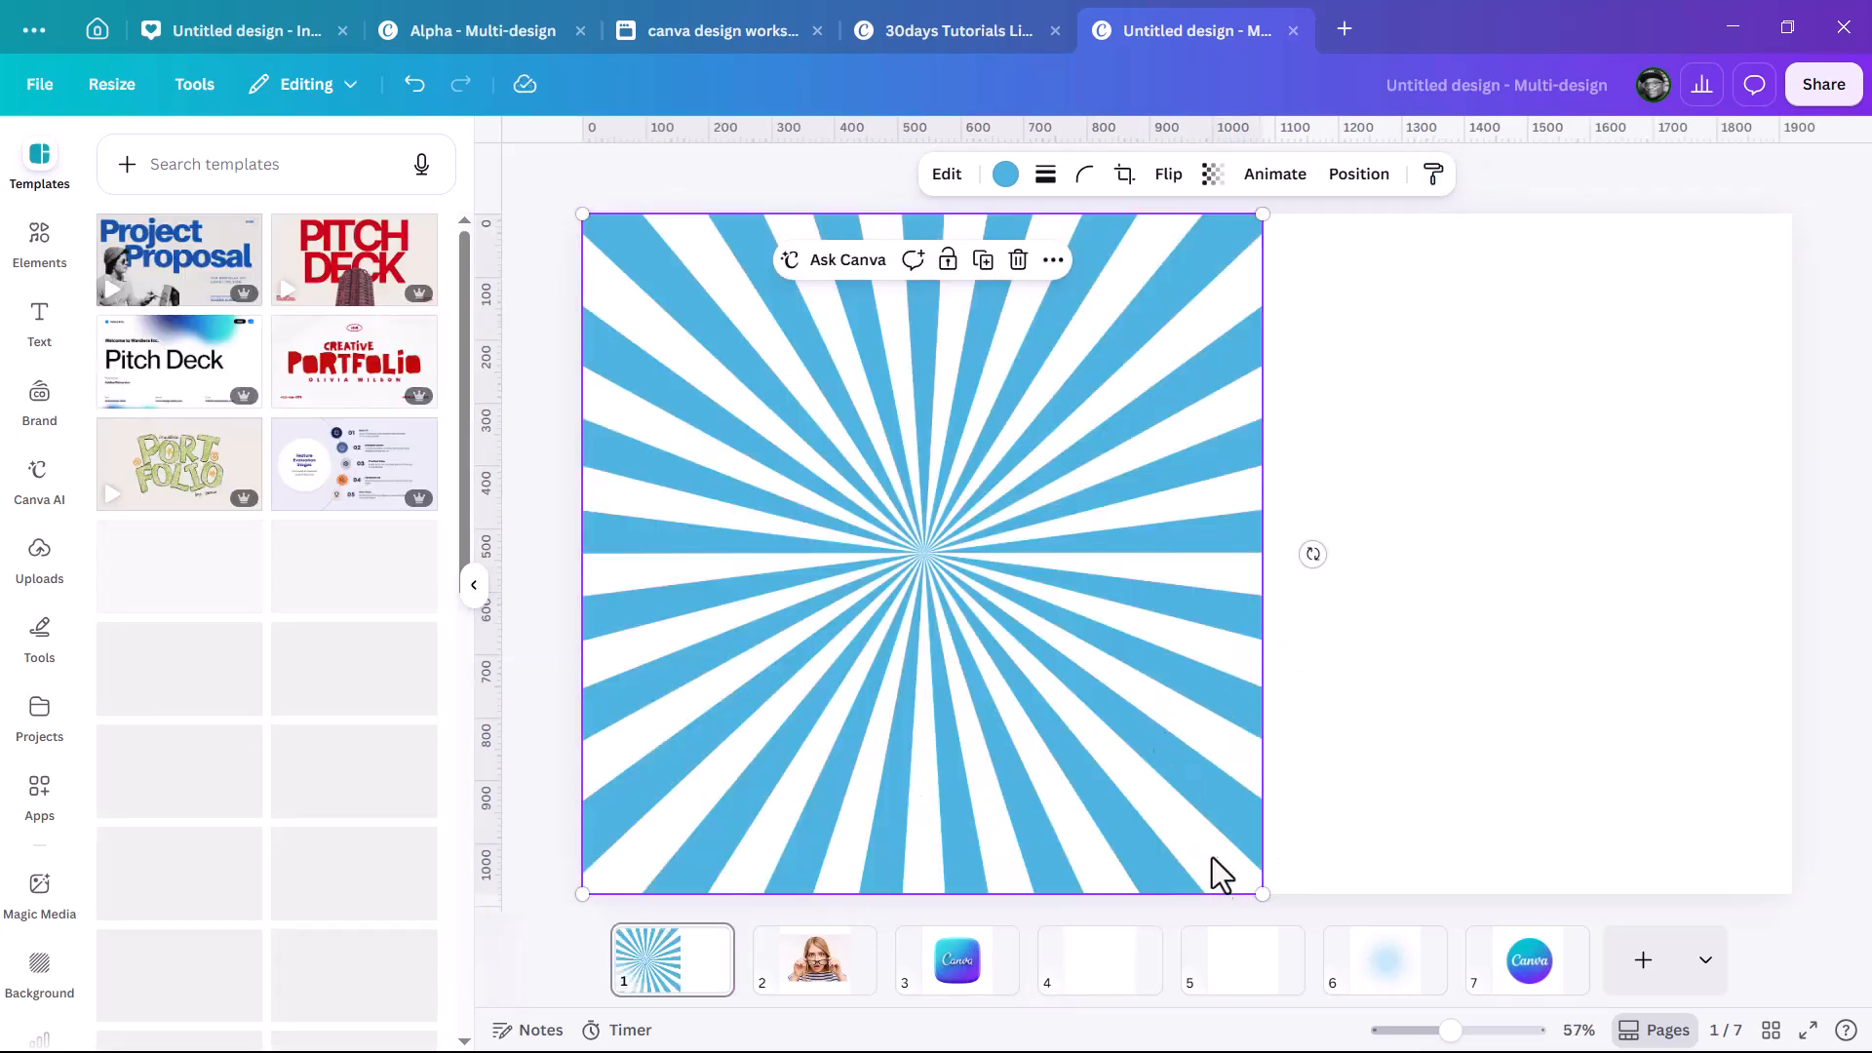
Enlarge the sunburst beyond the page height and shift it rightward, leaving a strip of the page uncovered at its left edge.
{"action": "scroll", "coordinate": [1153, 595], "scroll_direction": "down", "scroll_amount": 3}
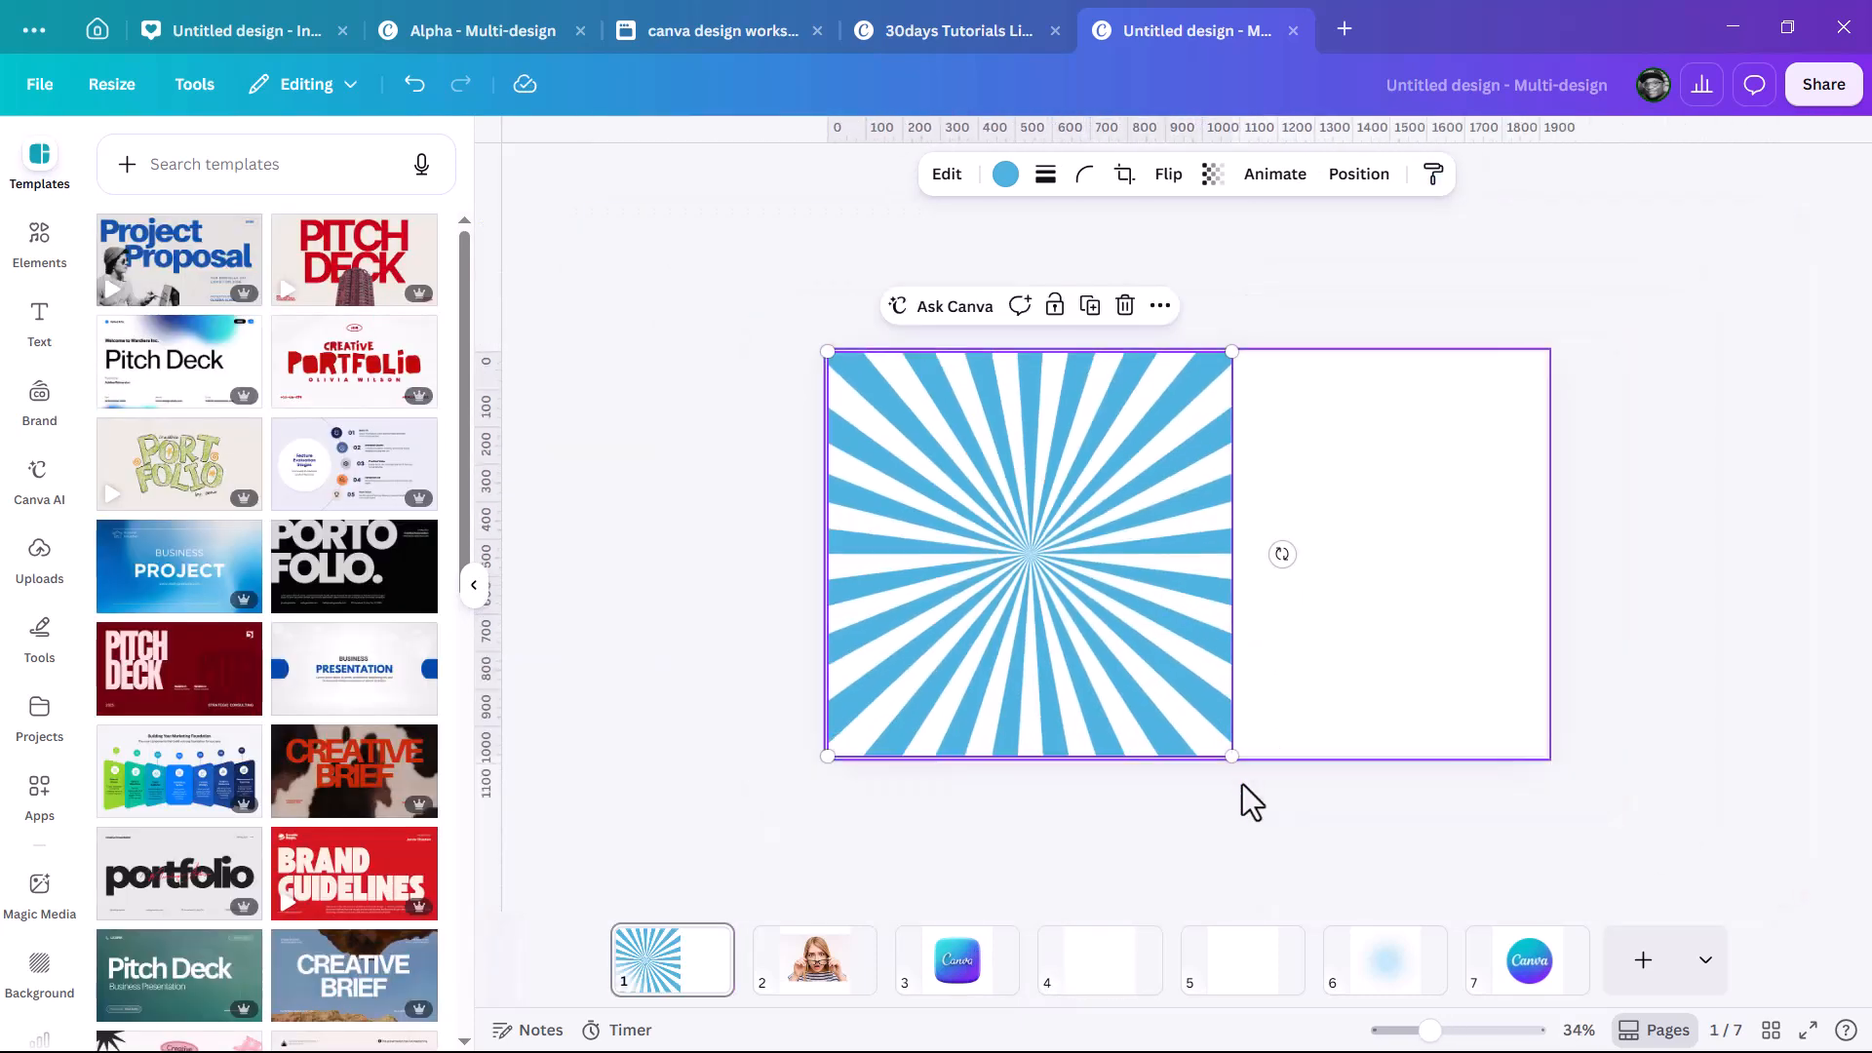
{"action": "left_click_drag", "start_coordinate": [1233, 754], "coordinate": [1724, 958]}
{"action": "left_click_drag", "start_coordinate": [1220, 623], "coordinate": [1348, 517]}
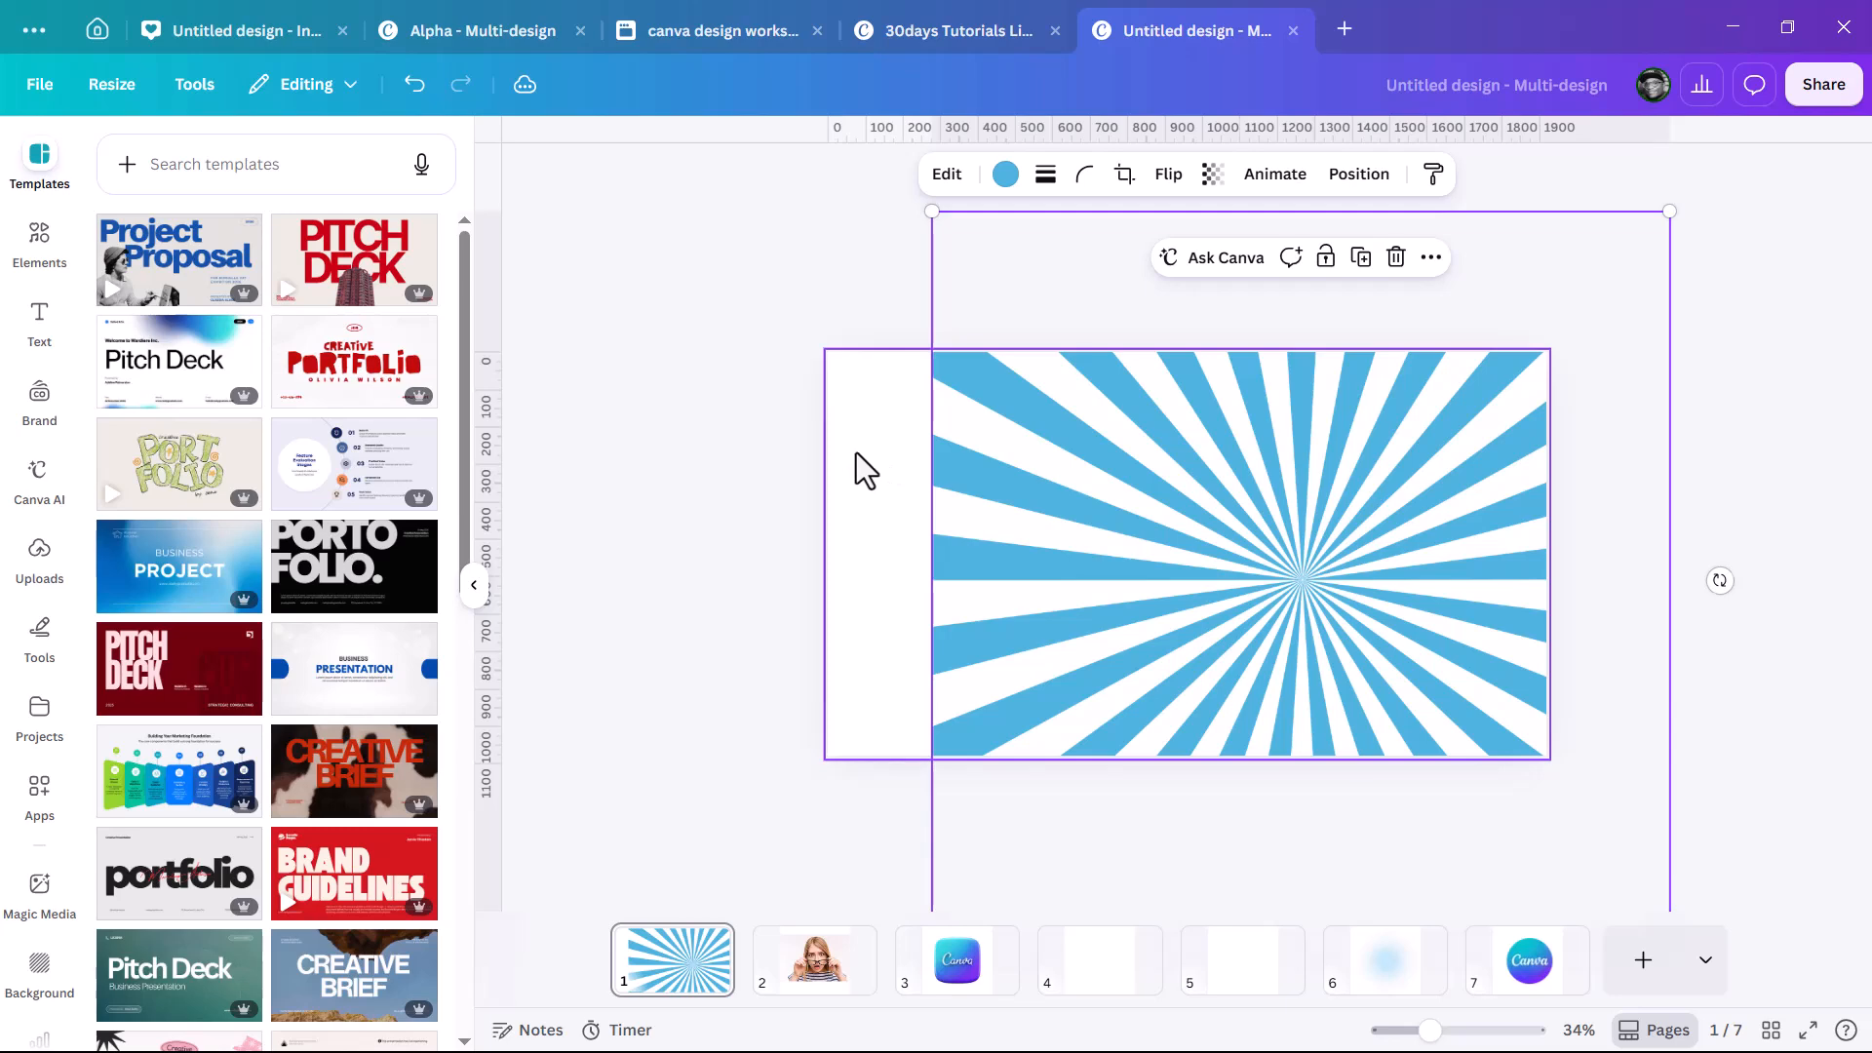
Set the background of page 1 to the default dark navy blue.
{"action": "left_click", "coordinate": [858, 470]}
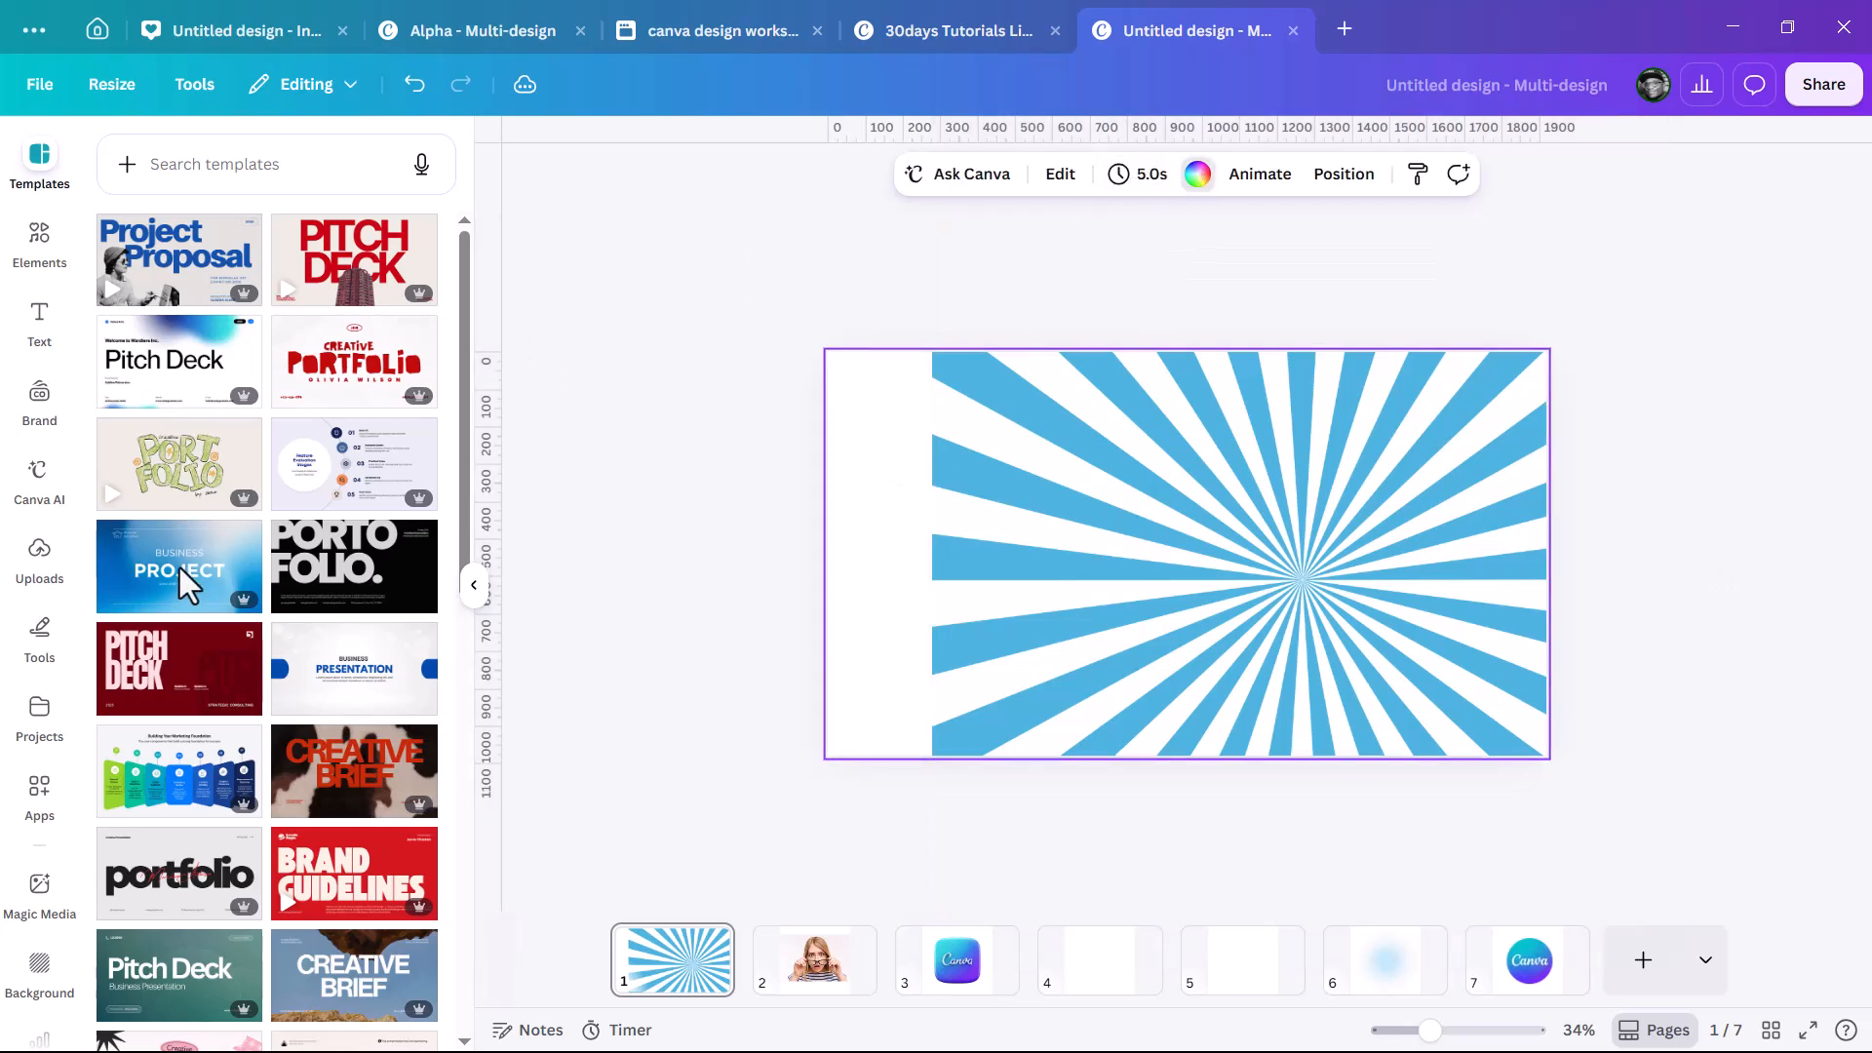
{"action": "scroll", "coordinate": [331, 624], "scroll_direction": "down", "scroll_amount": 2}
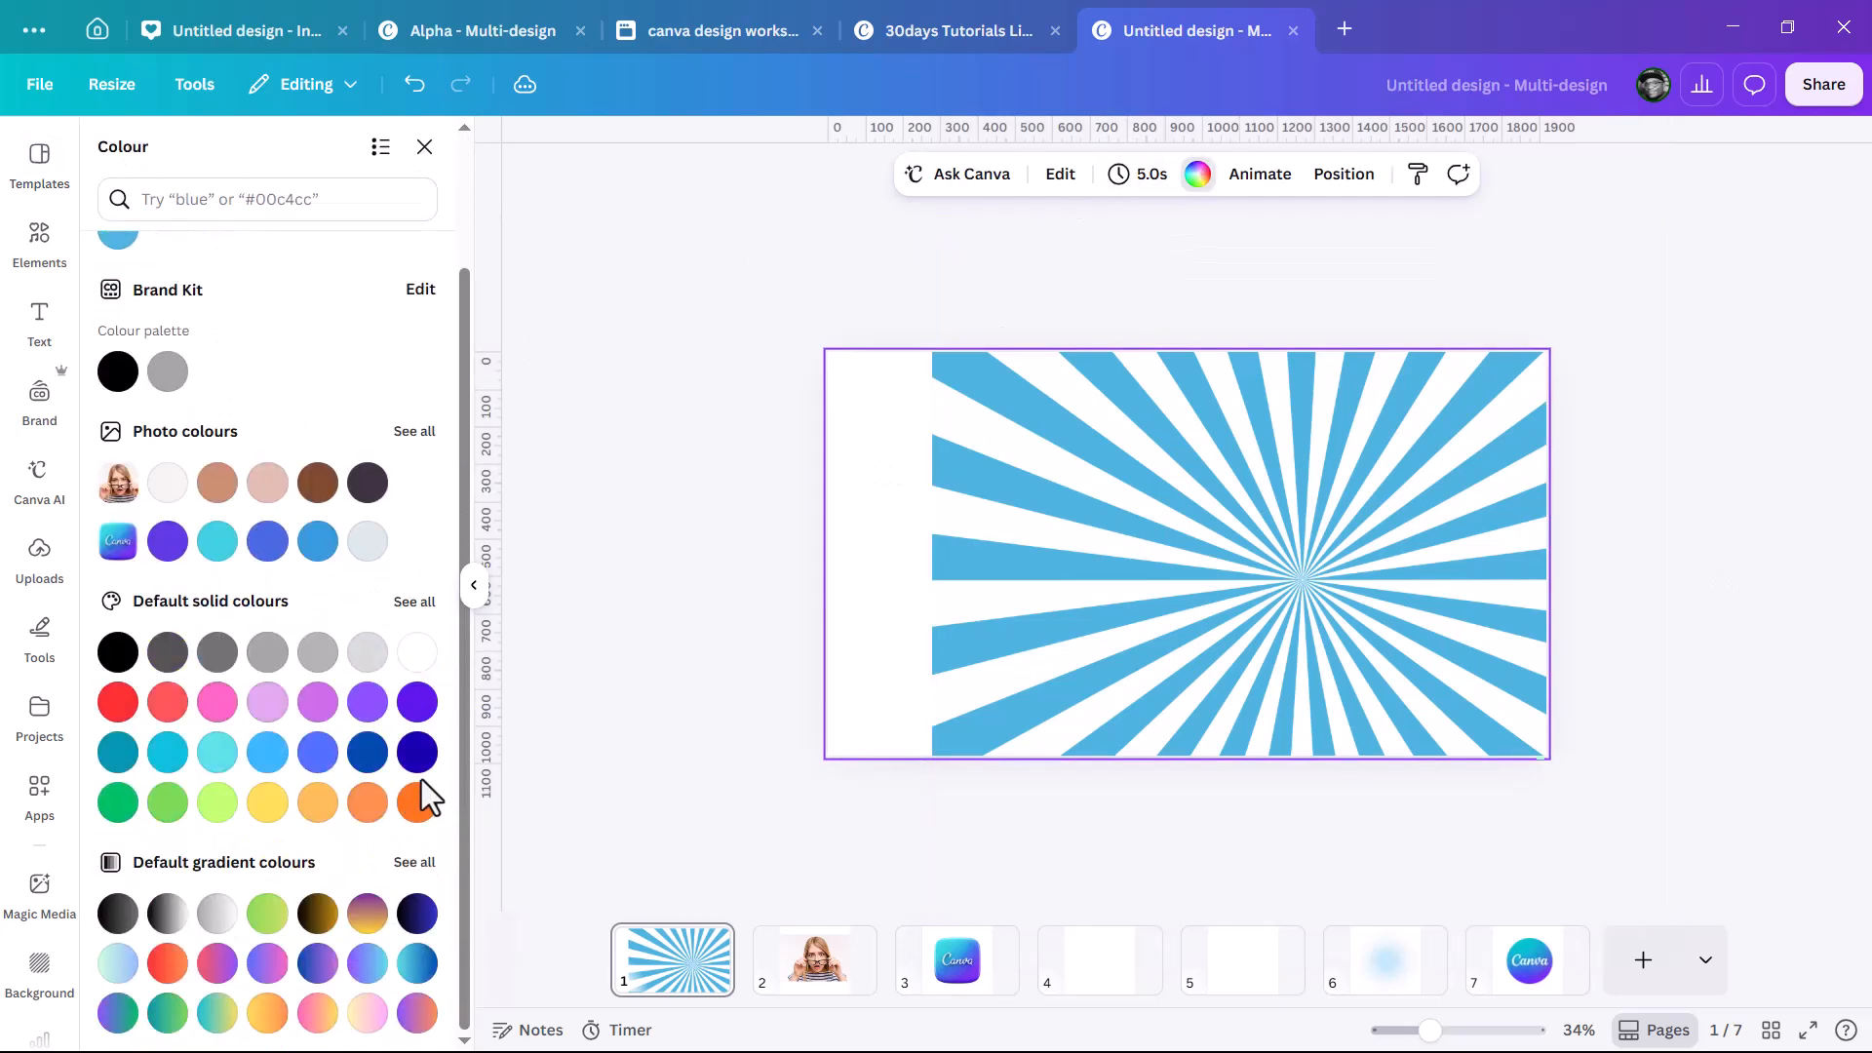
{"action": "left_click", "coordinate": [417, 752]}
Center the sunburst horizontally over the whole page and set its transparency to 22.
{"action": "left_click_drag", "start_coordinate": [1394, 630], "coordinate": [1316, 631]}
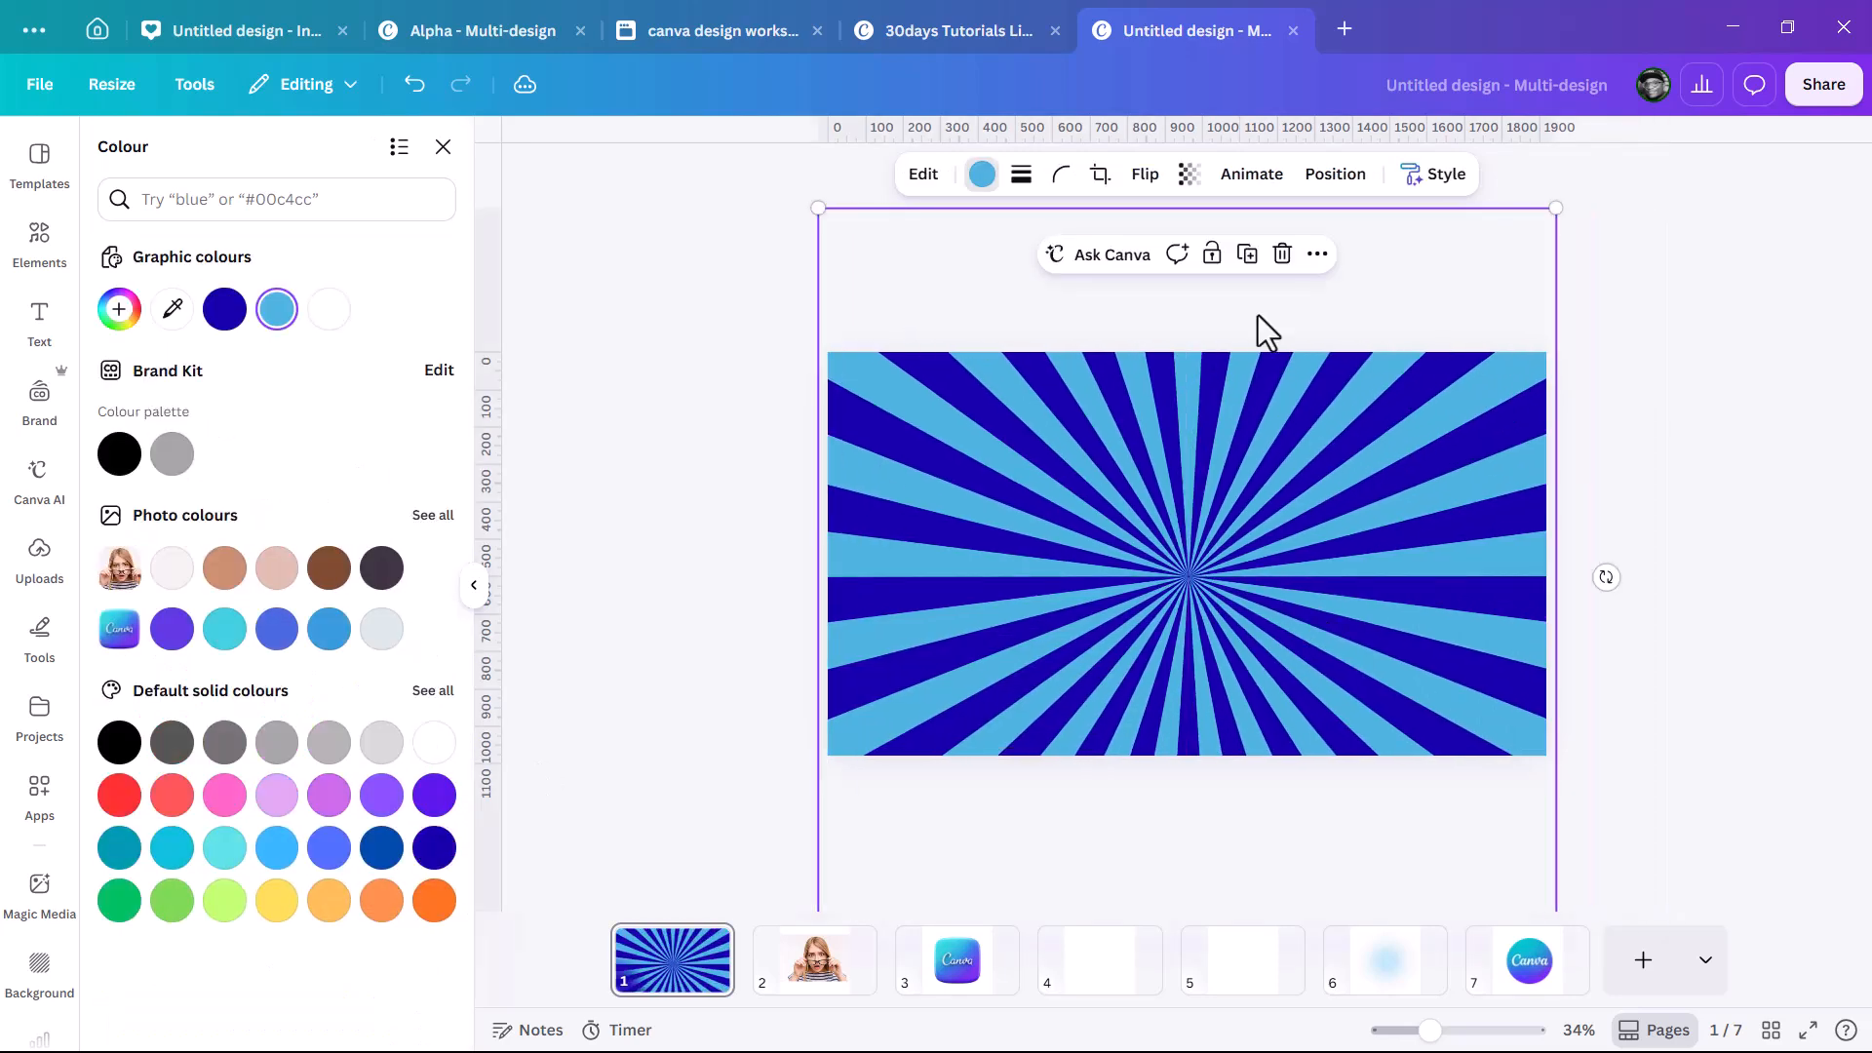
{"action": "left_click", "coordinate": [1189, 174]}
{"action": "left_click_drag", "start_coordinate": [1246, 264], "coordinate": [1126, 265]}
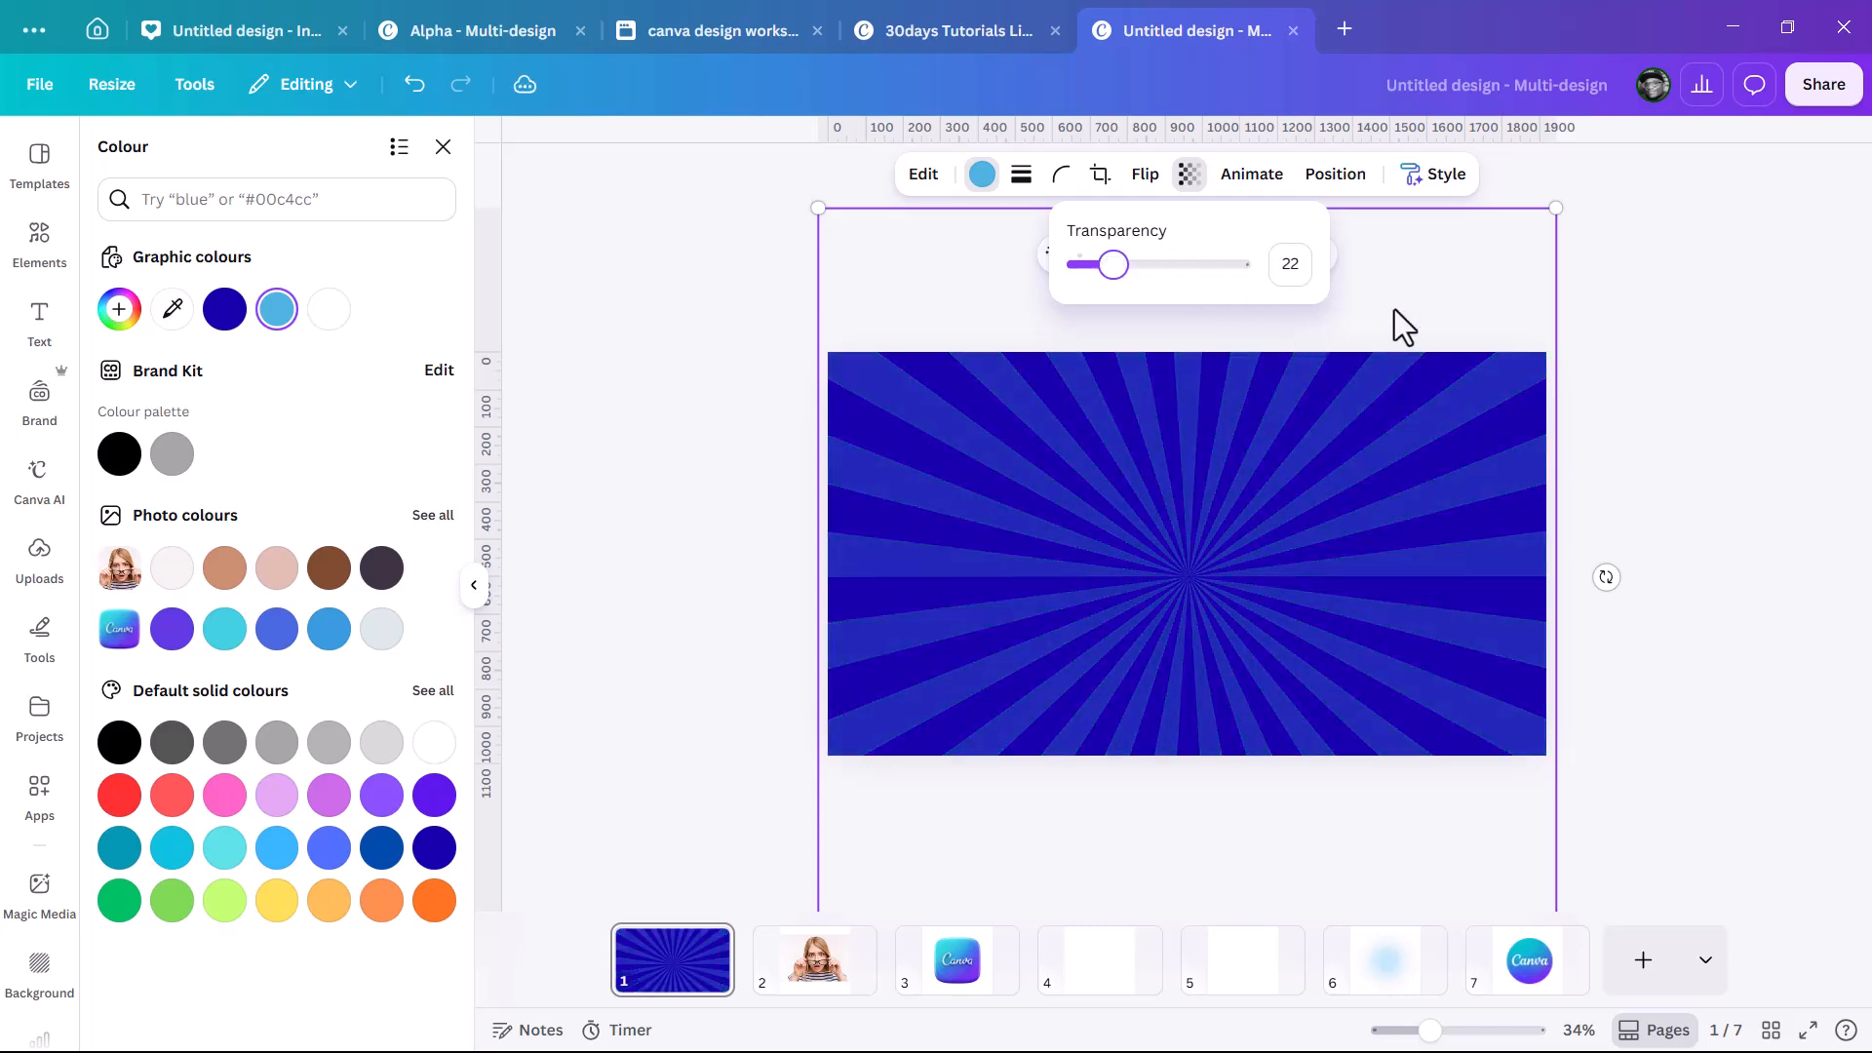
{"action": "left_click_drag", "start_coordinate": [1285, 567], "coordinate": [1287, 560]}
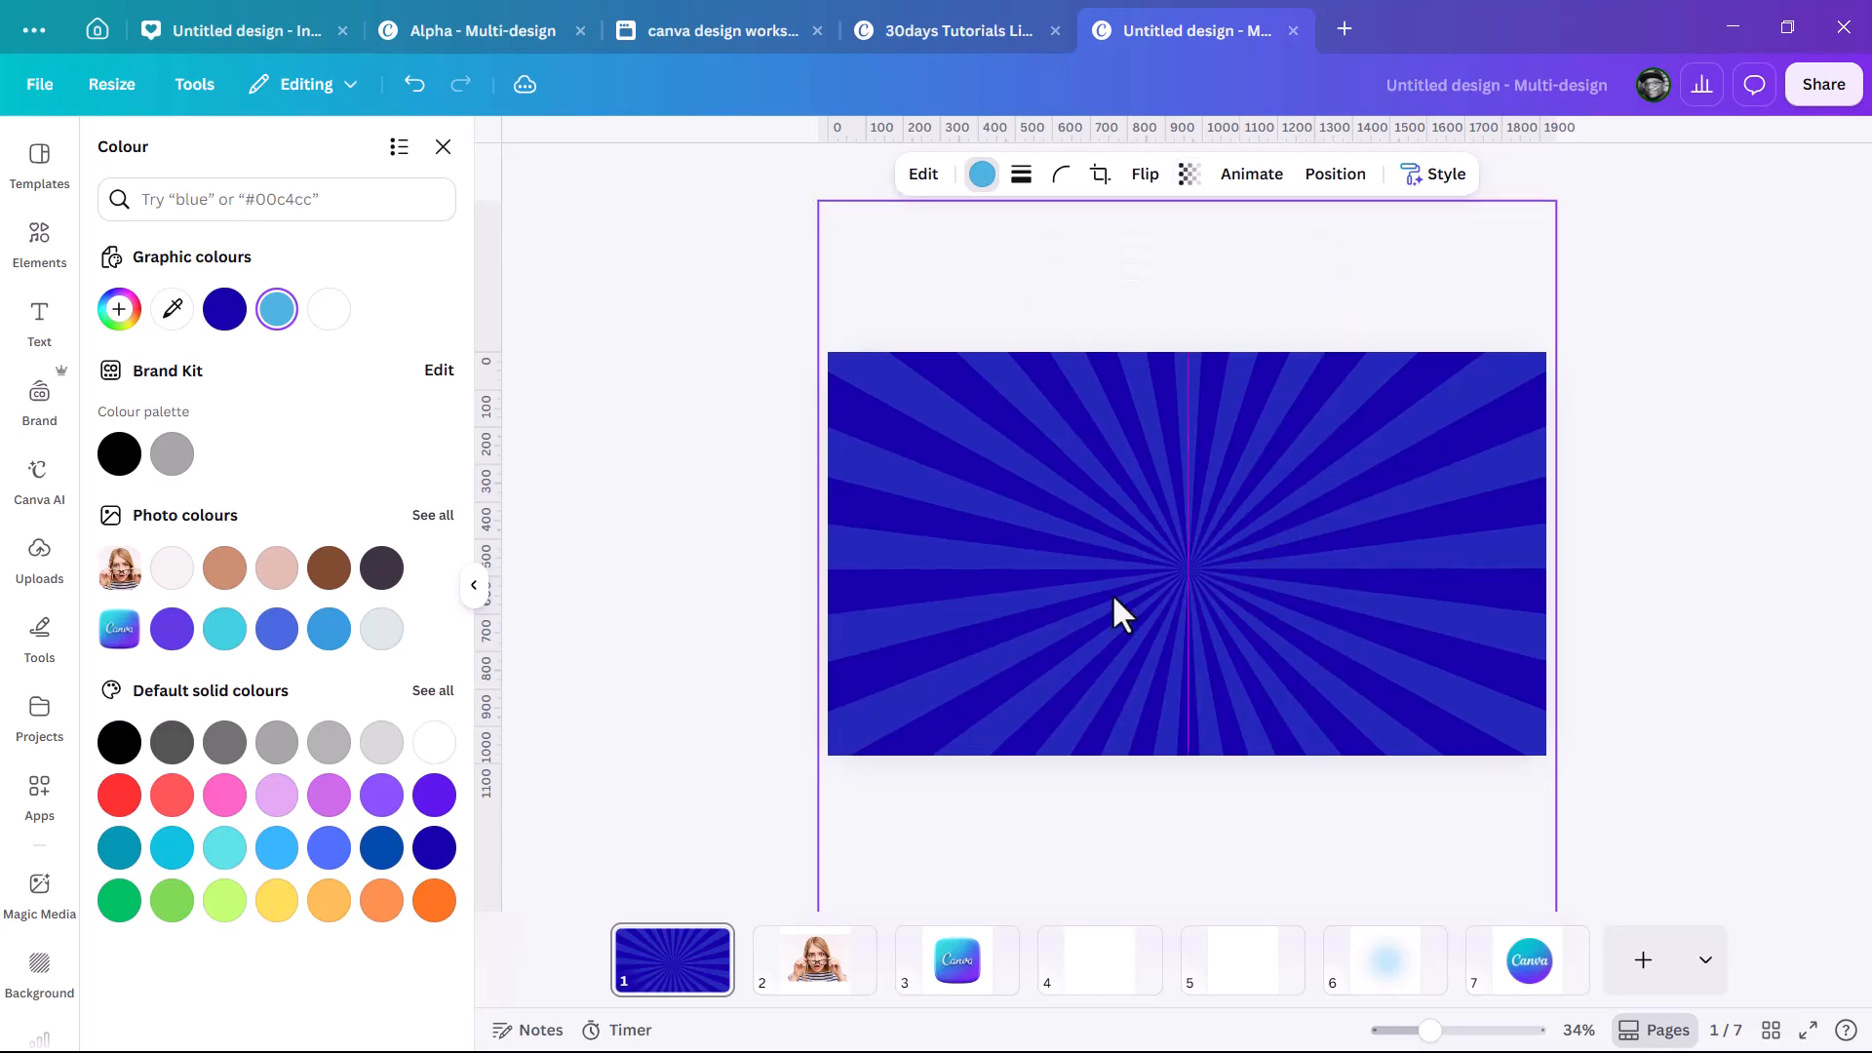
Move the woman's photo from page 2 onto page 1, remove its background, and place her at the page's lower right.
{"action": "left_click", "coordinate": [828, 975]}
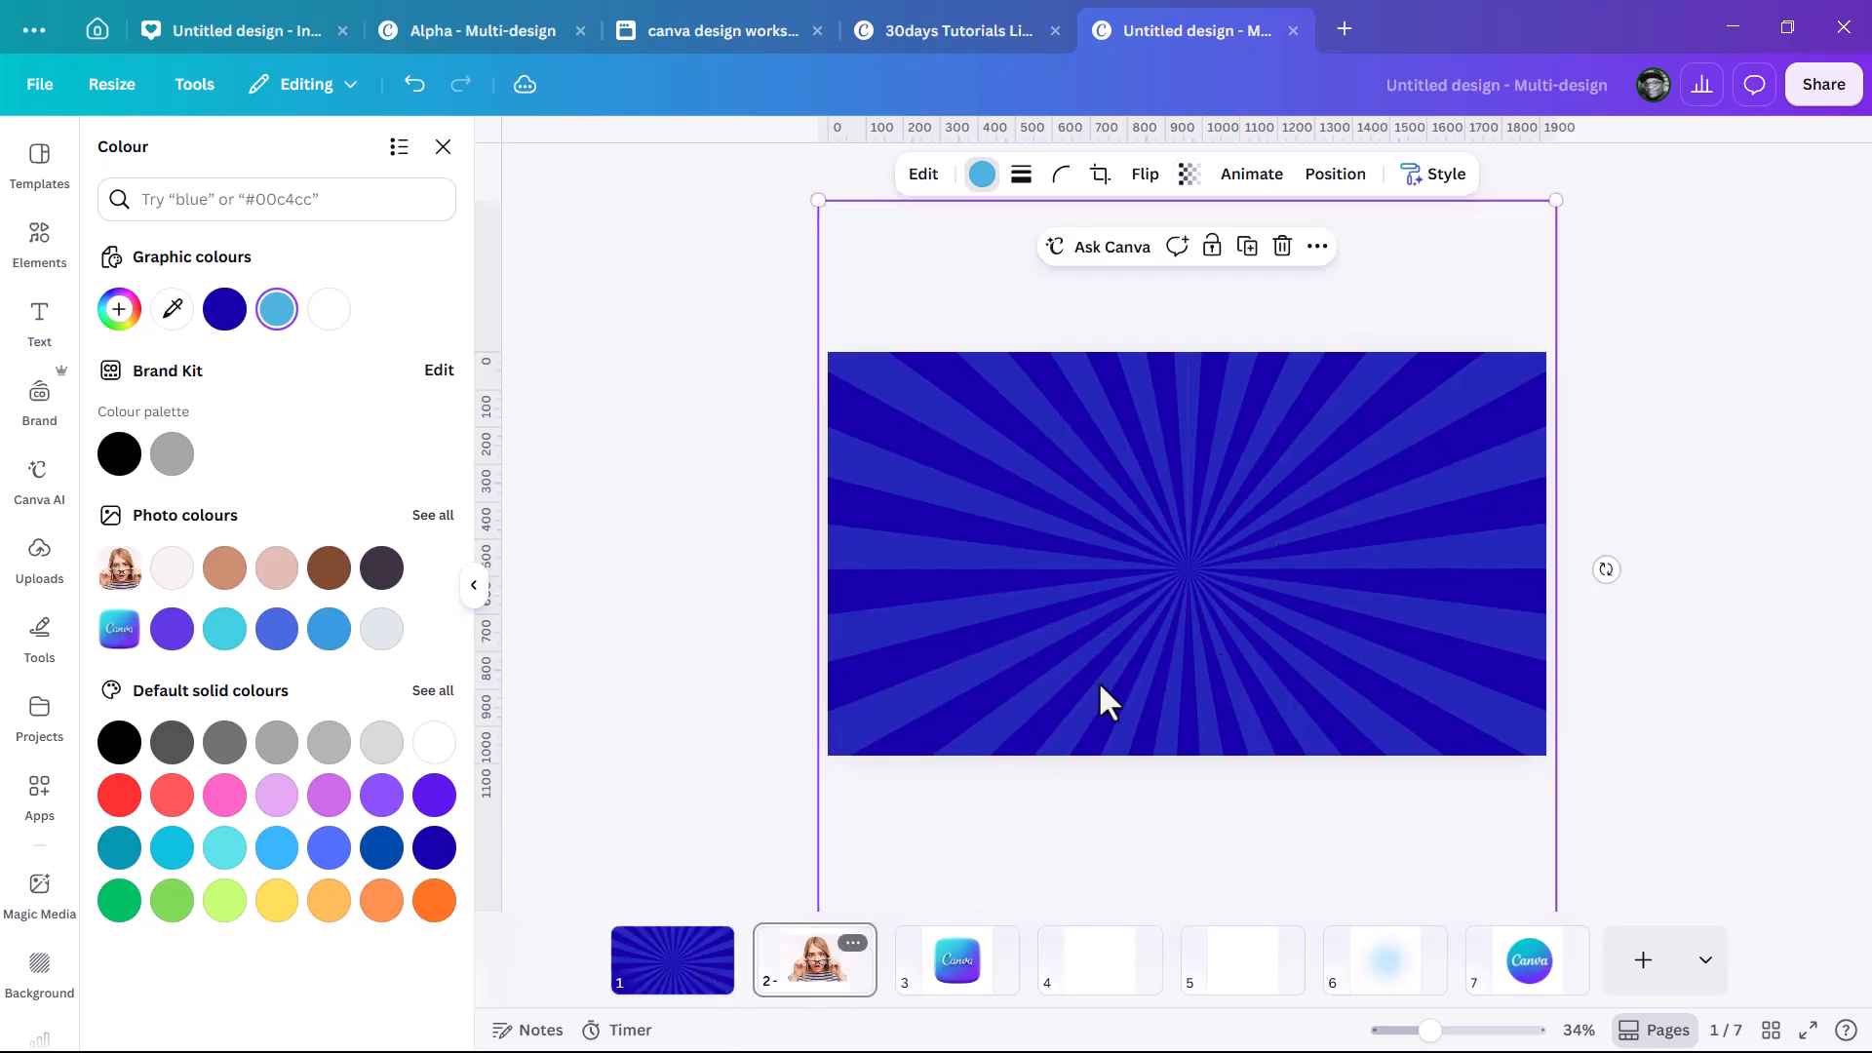
{"action": "left_click_drag", "start_coordinate": [1254, 531], "coordinate": [683, 963]}
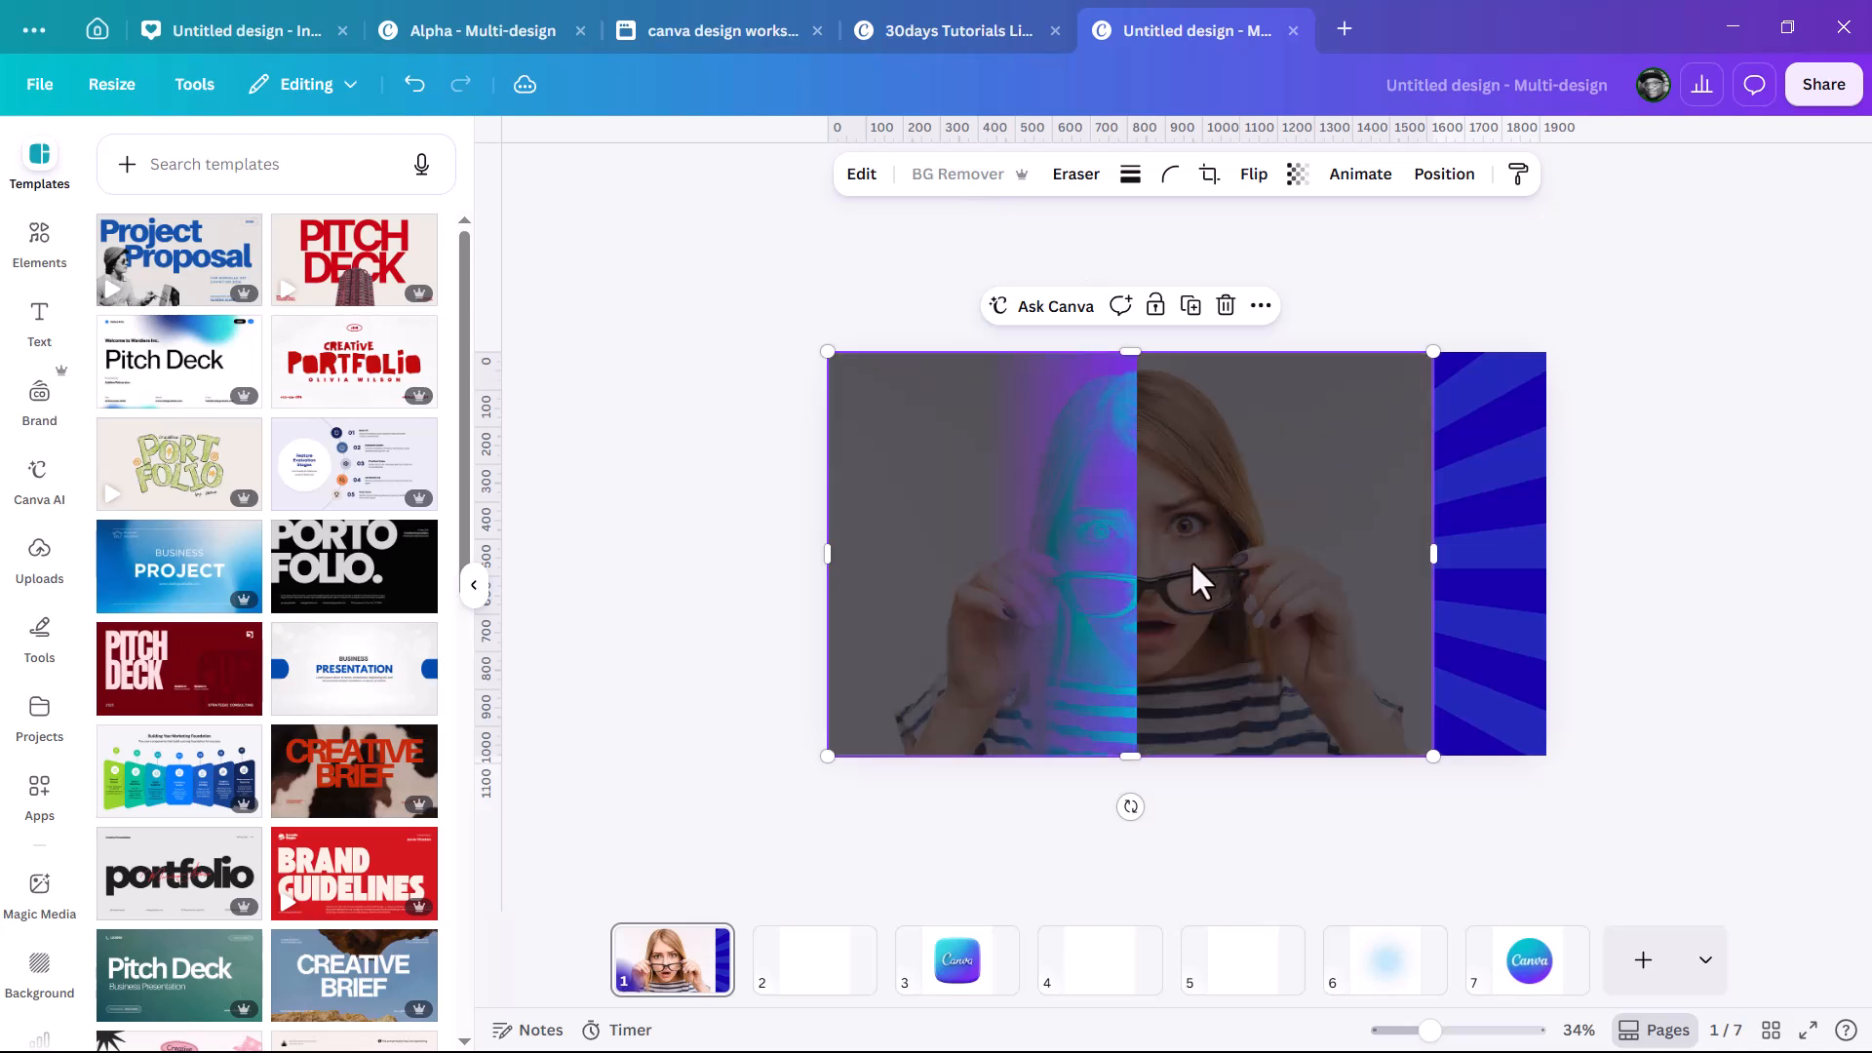
{"action": "left_click_drag", "start_coordinate": [1190, 552], "coordinate": [1277, 558]}
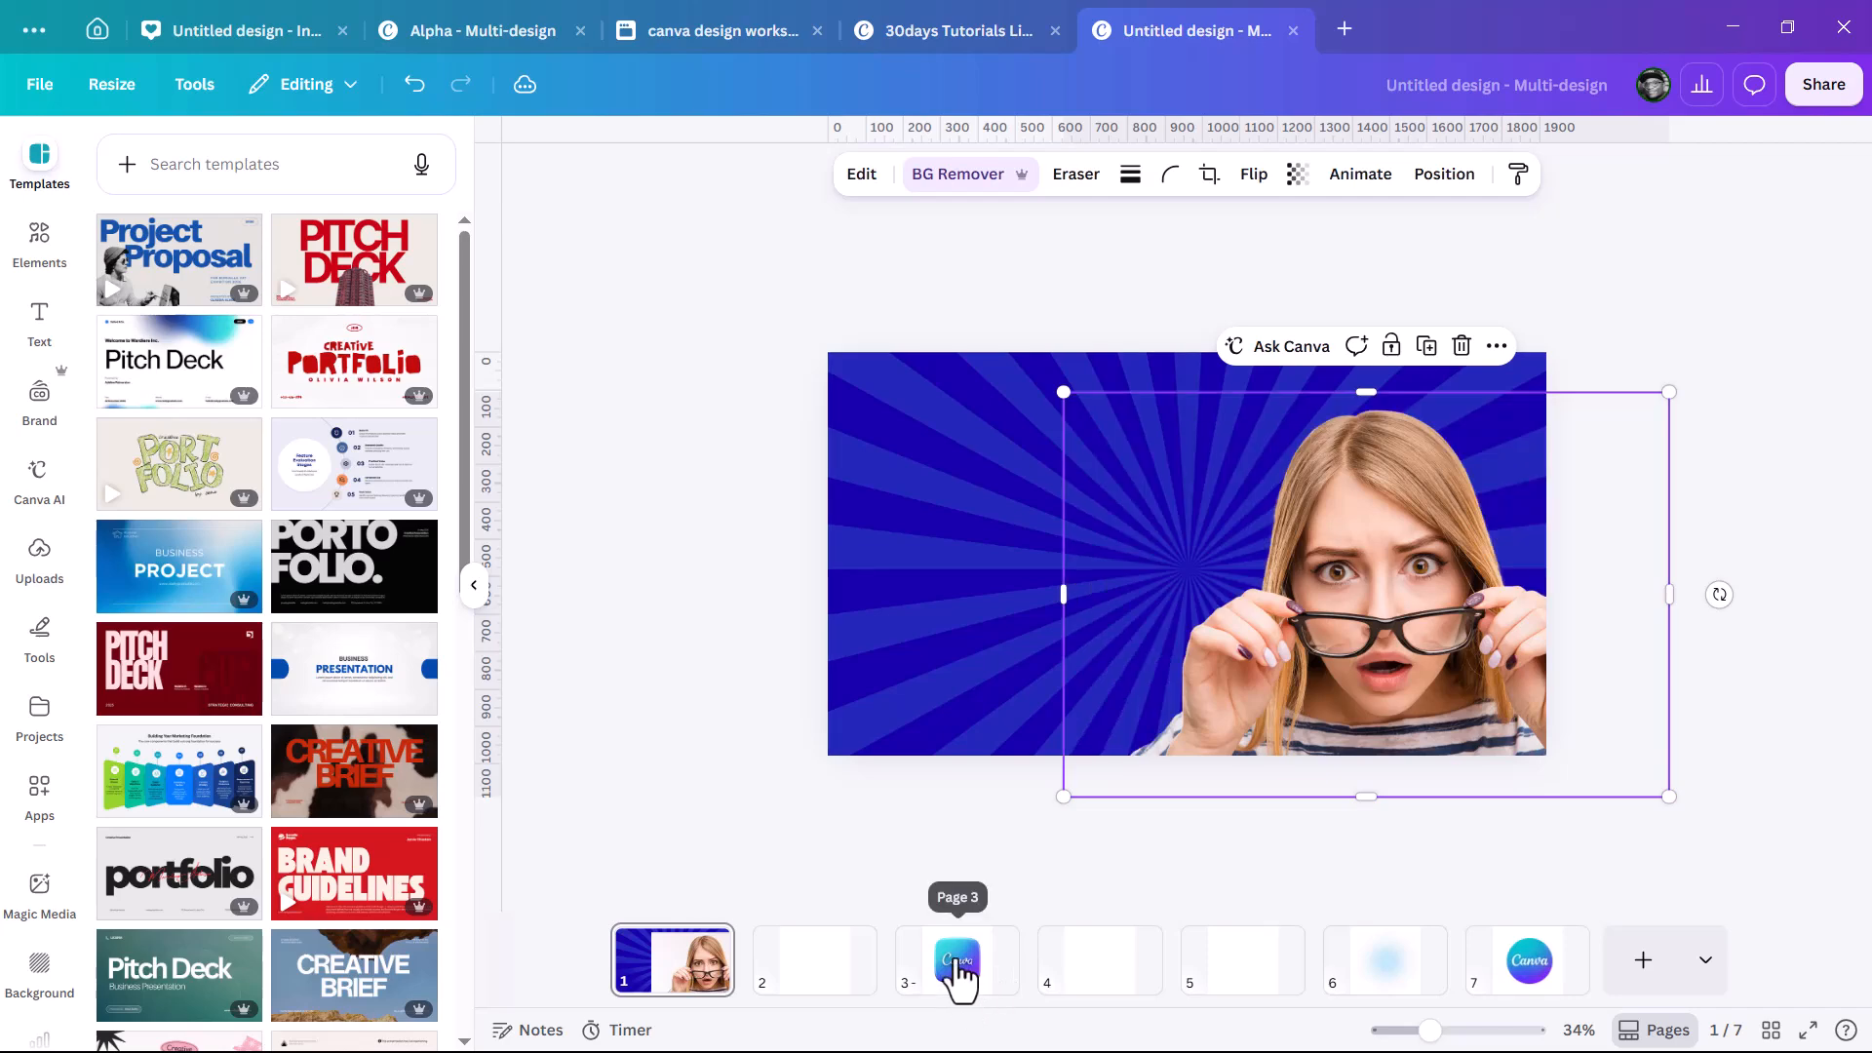
Move the 3D square Canva logo from page 3 onto page 1 and shrink it into the page's upper-left corner.
{"action": "left_click", "coordinate": [958, 965]}
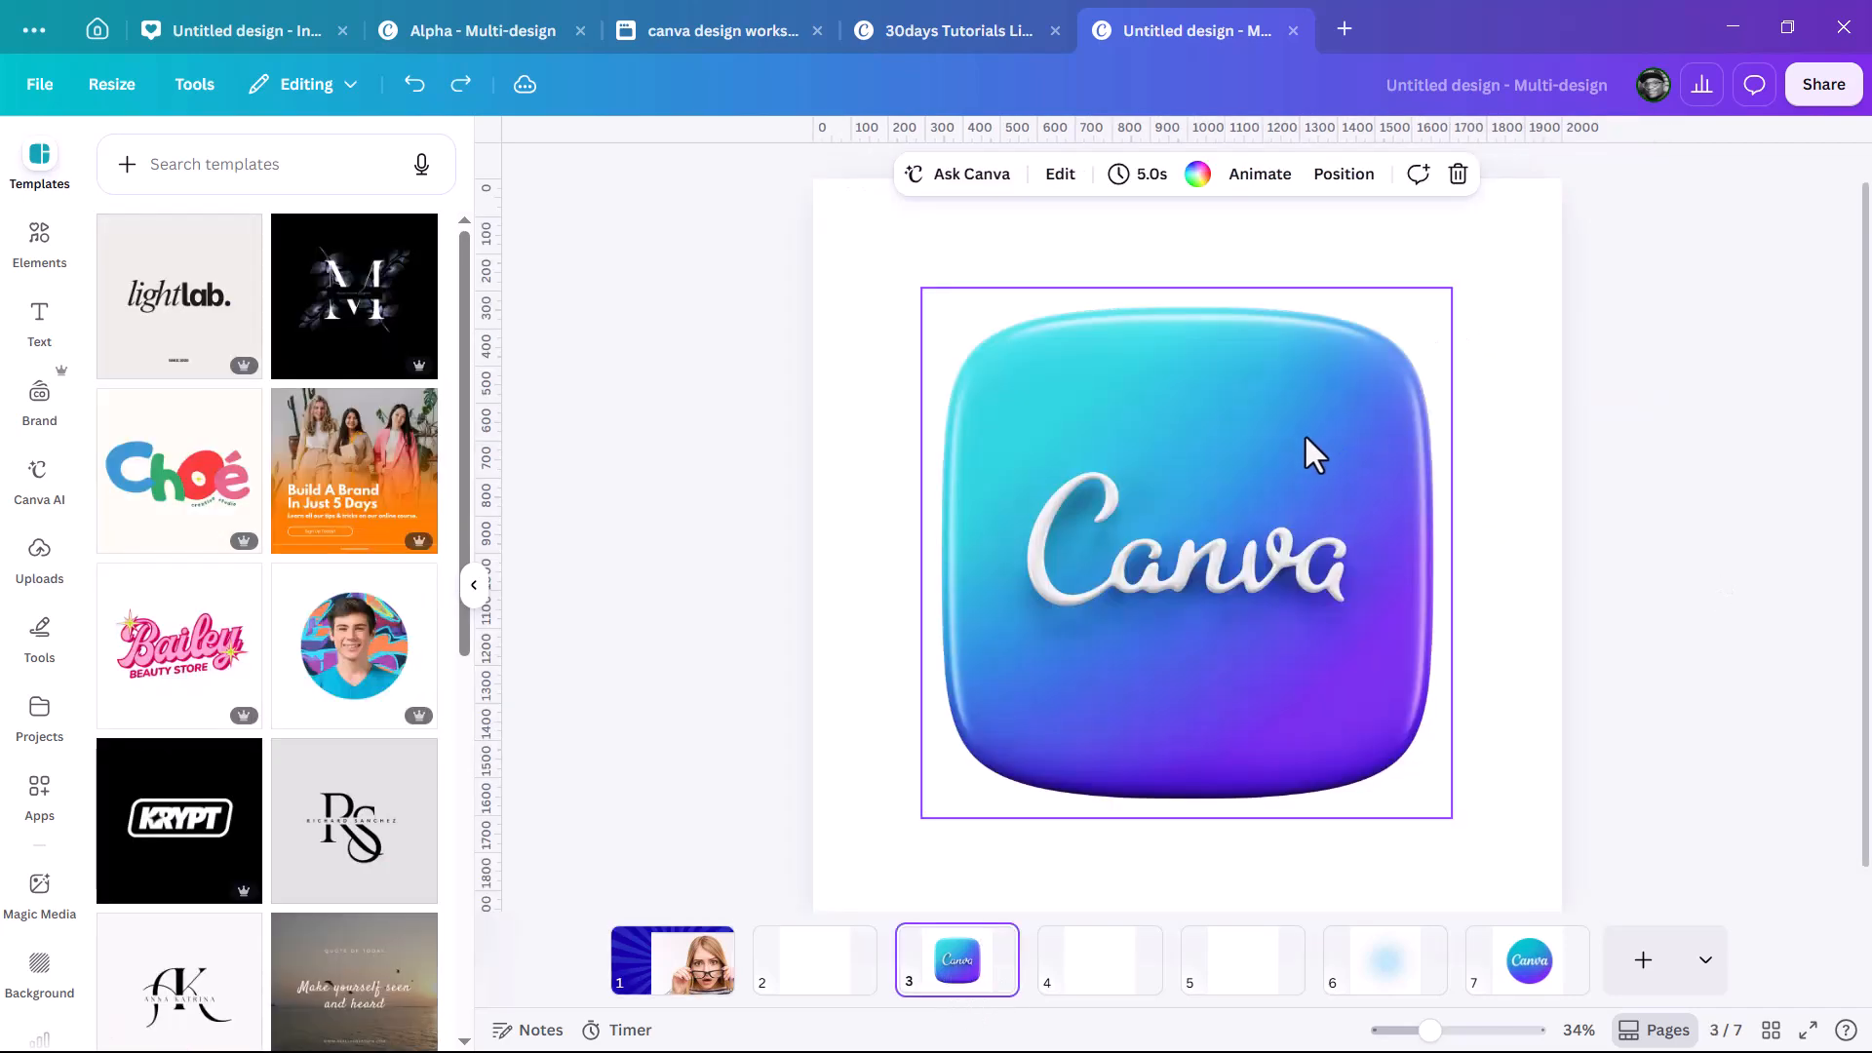
{"action": "left_click", "coordinate": [1196, 497]}
{"action": "left_click_drag", "start_coordinate": [1195, 497], "coordinate": [689, 980]}
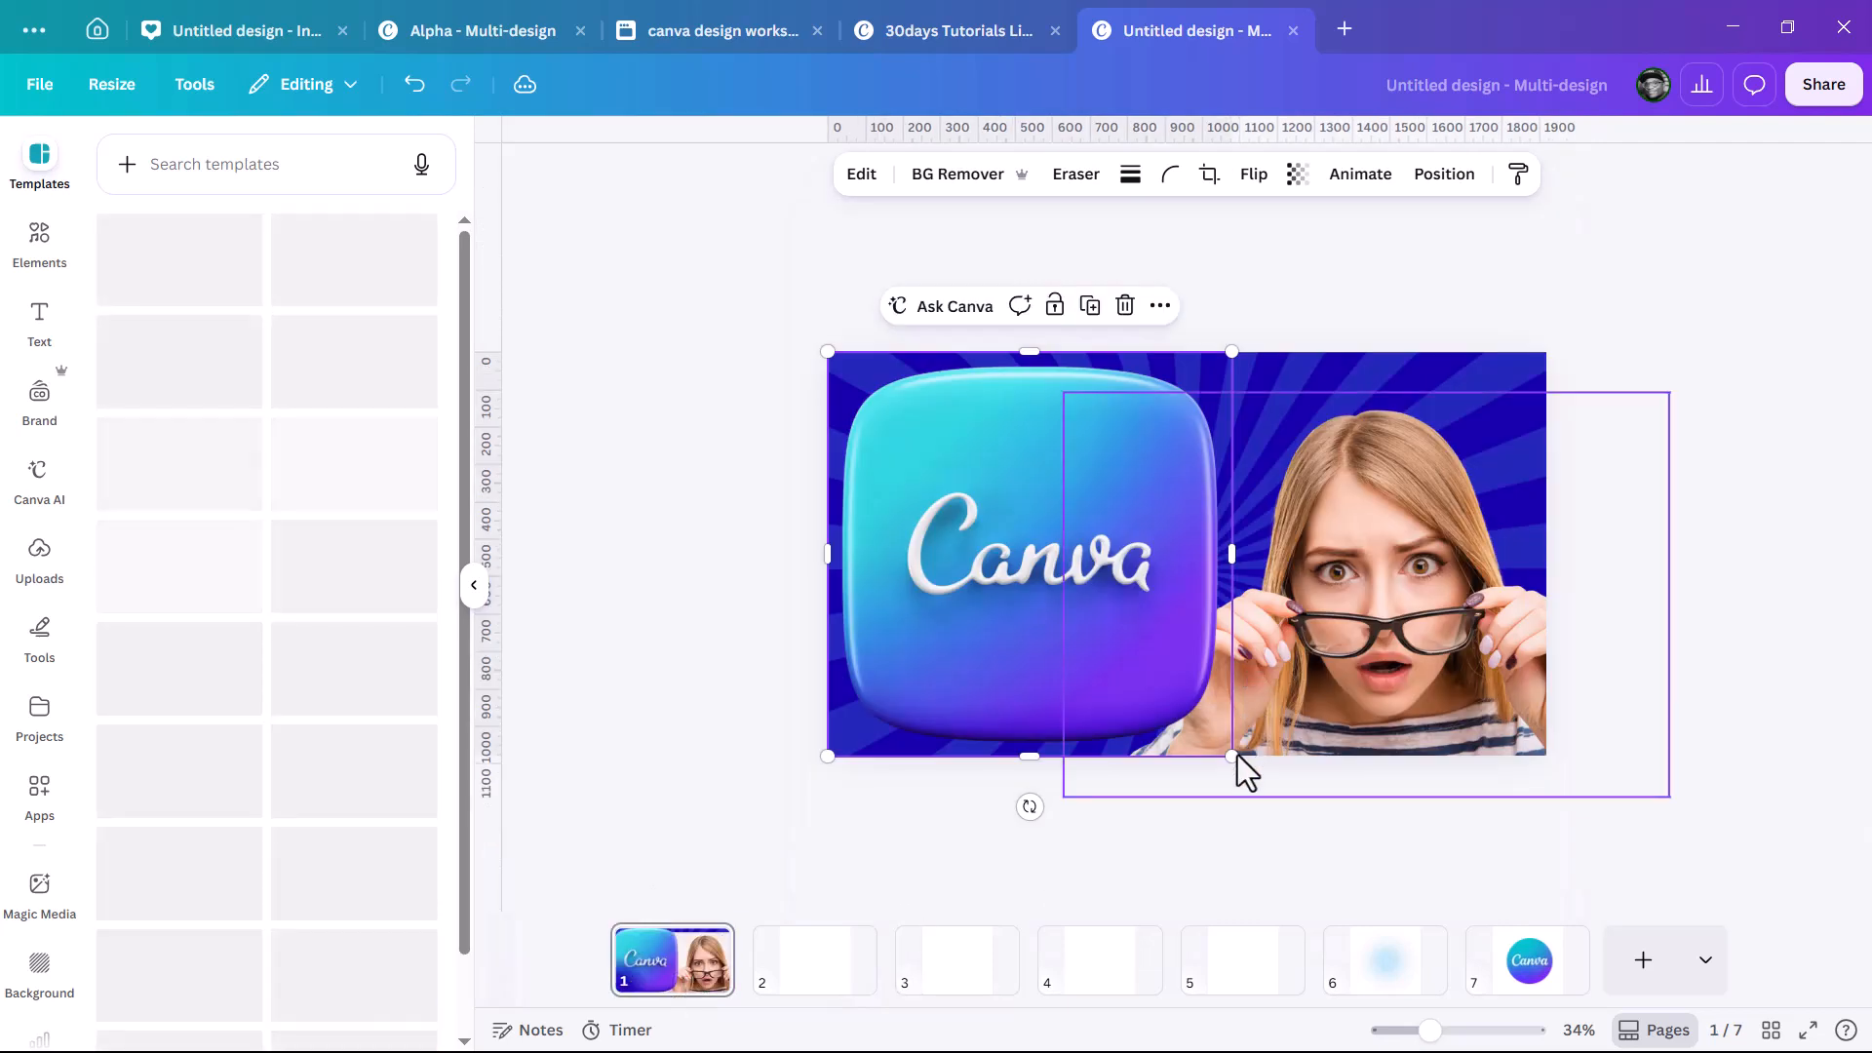
{"action": "left_click_drag", "start_coordinate": [1231, 756], "coordinate": [975, 500]}
{"action": "left_click_drag", "start_coordinate": [911, 439], "coordinate": [937, 457]}
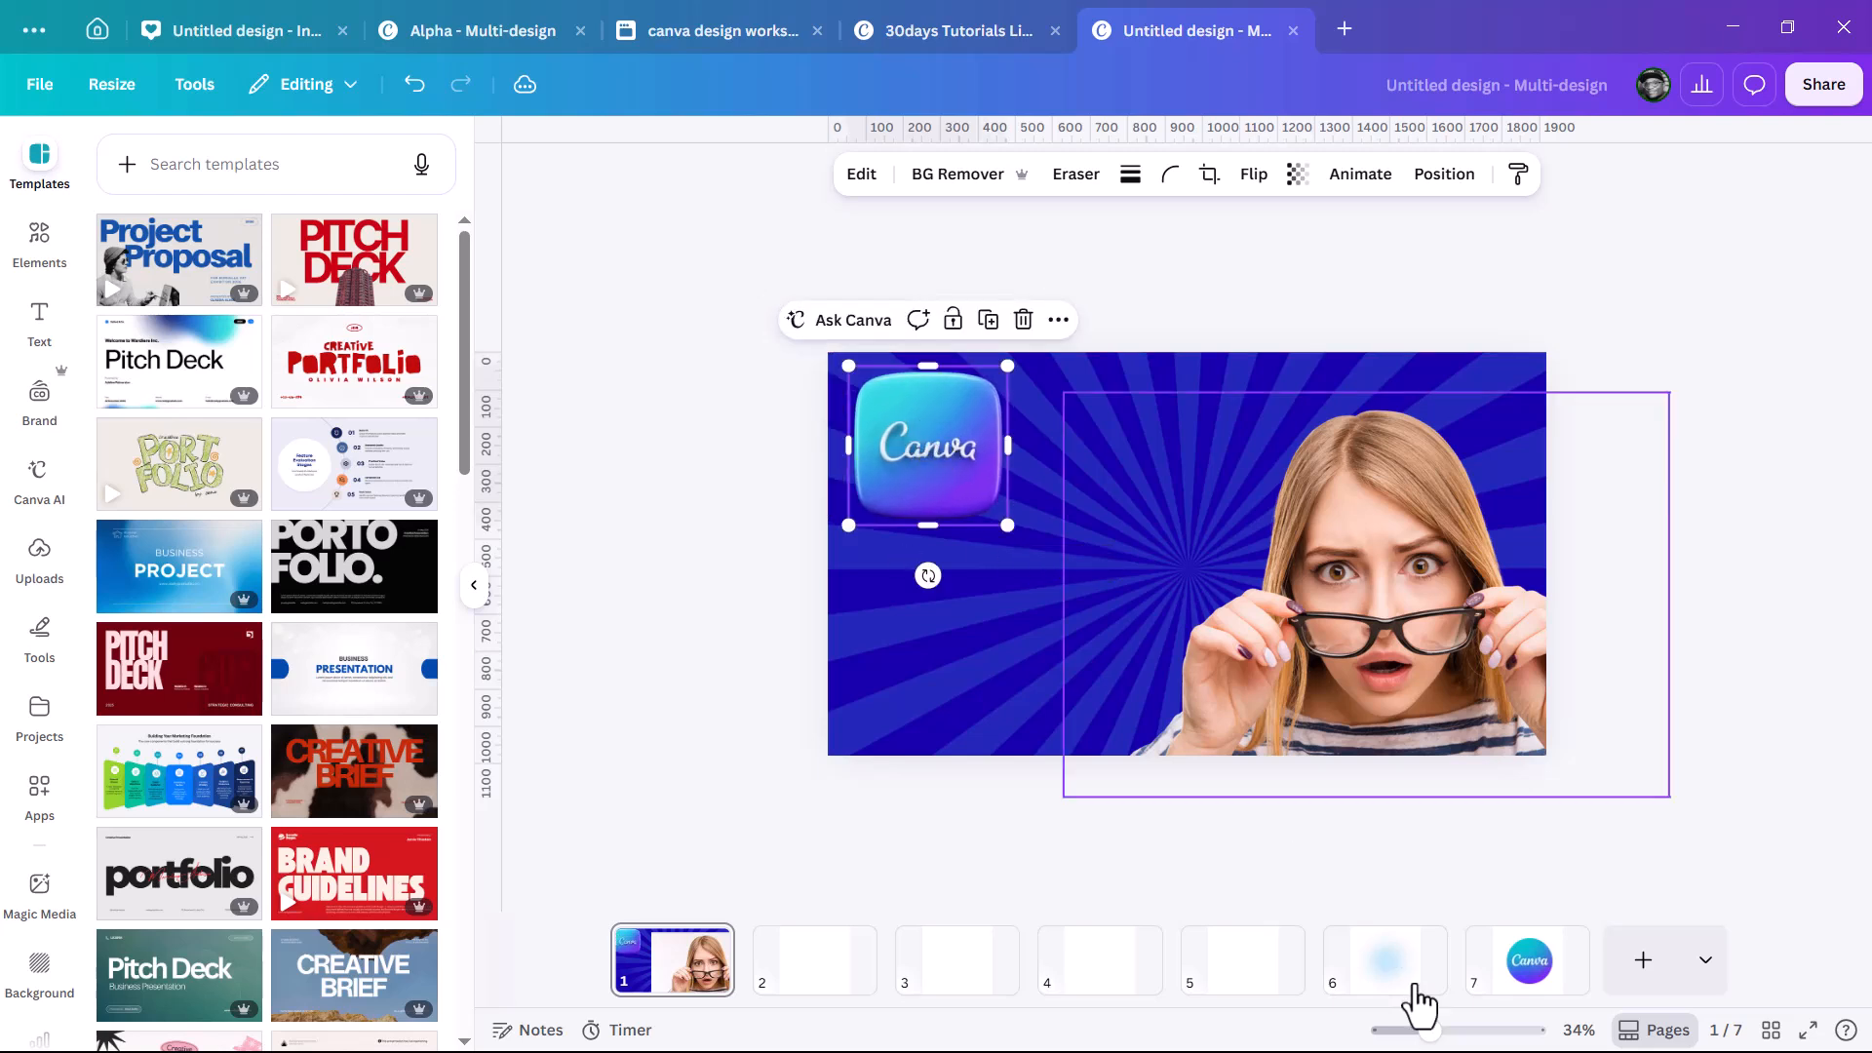
Move the soft light-blue glow from page 6 onto page 1.
{"action": "left_click", "coordinate": [1382, 970]}
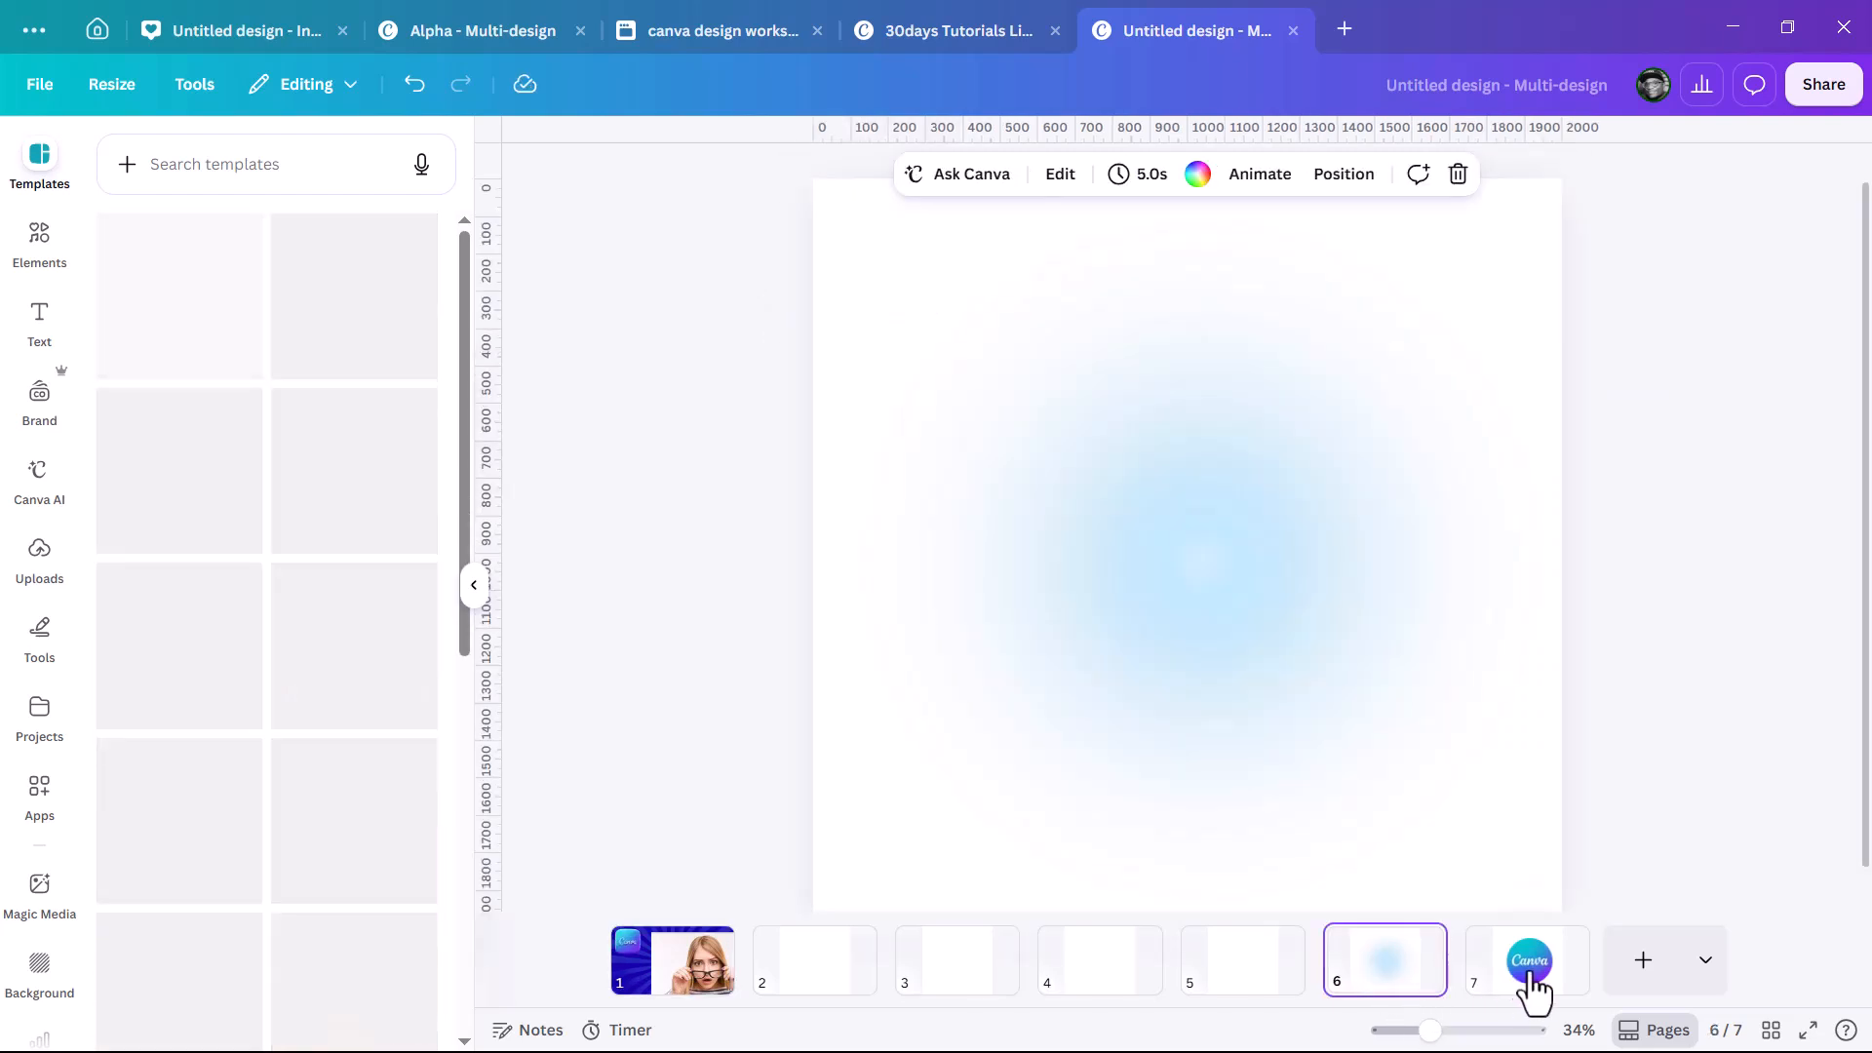
{"action": "left_click", "coordinate": [1209, 490]}
{"action": "left_click_drag", "start_coordinate": [1199, 543], "coordinate": [672, 970]}
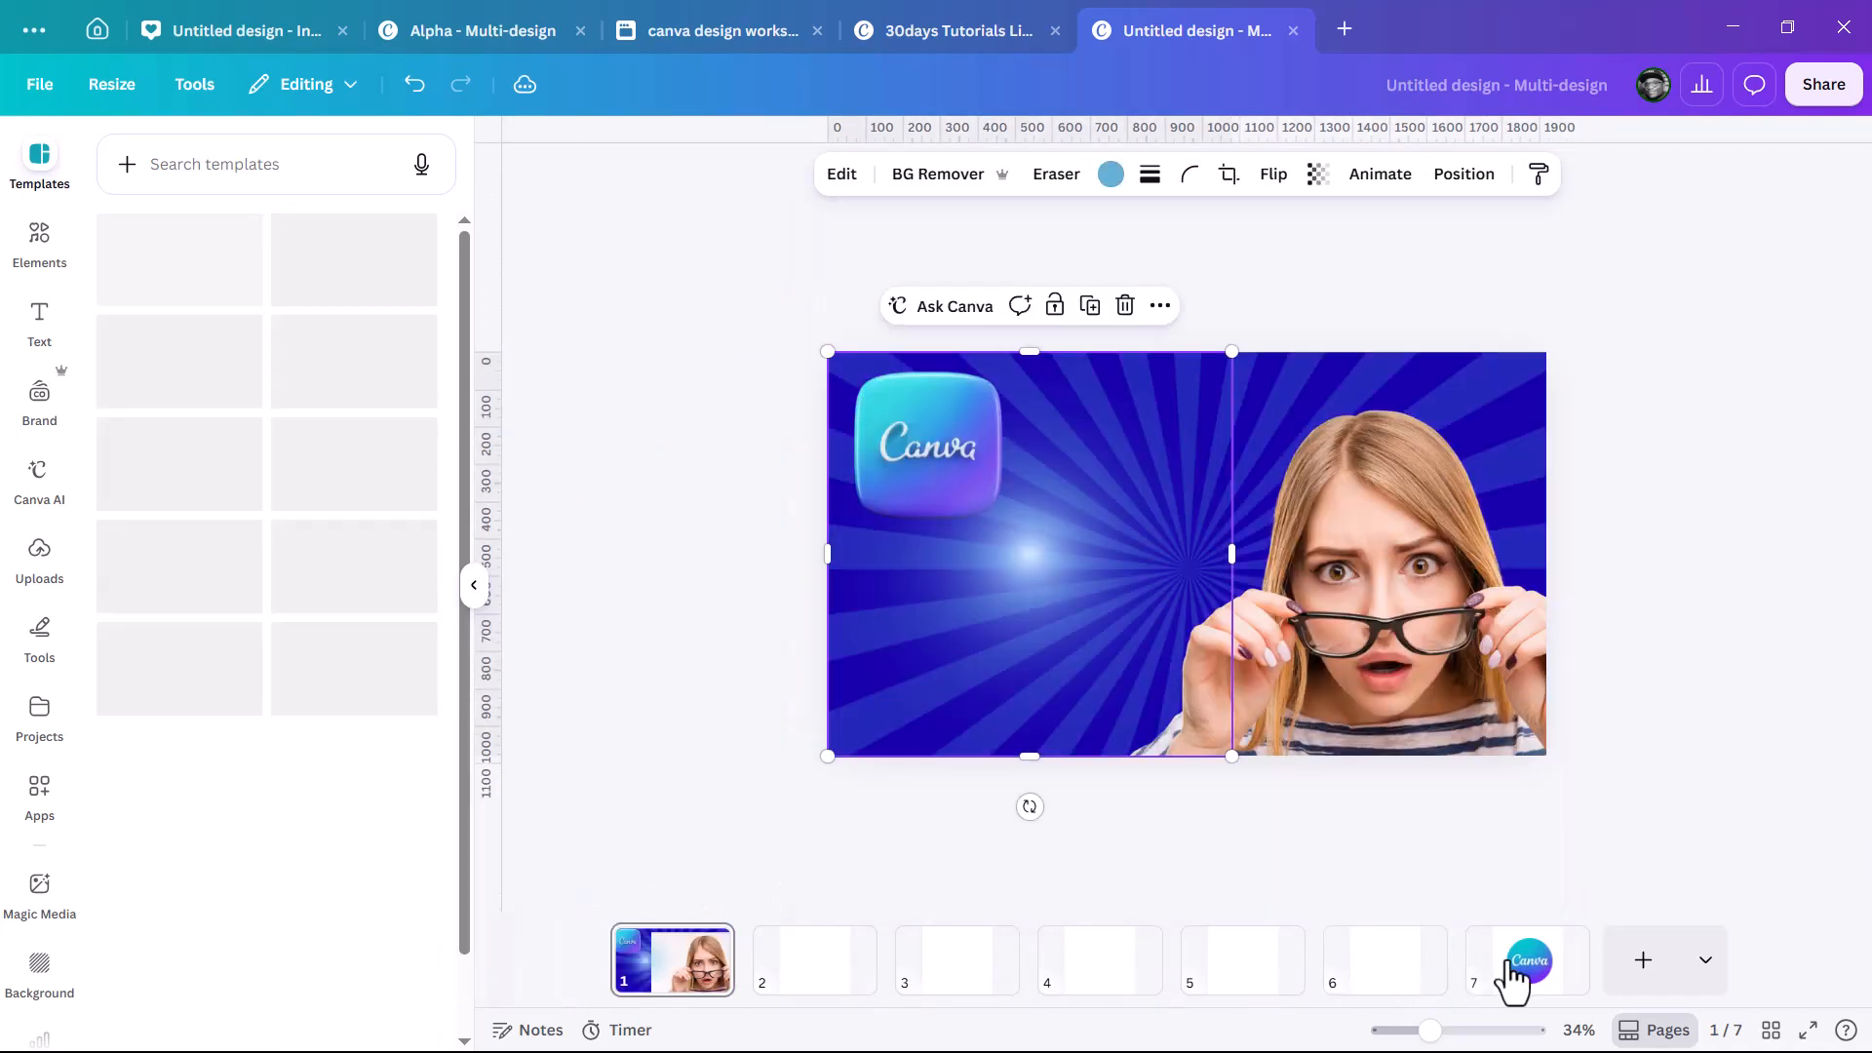
Move the round Canva logo from page 7 onto page 1, shrink it, and place it below and right of the square logo.
{"action": "left_click", "coordinate": [1511, 978]}
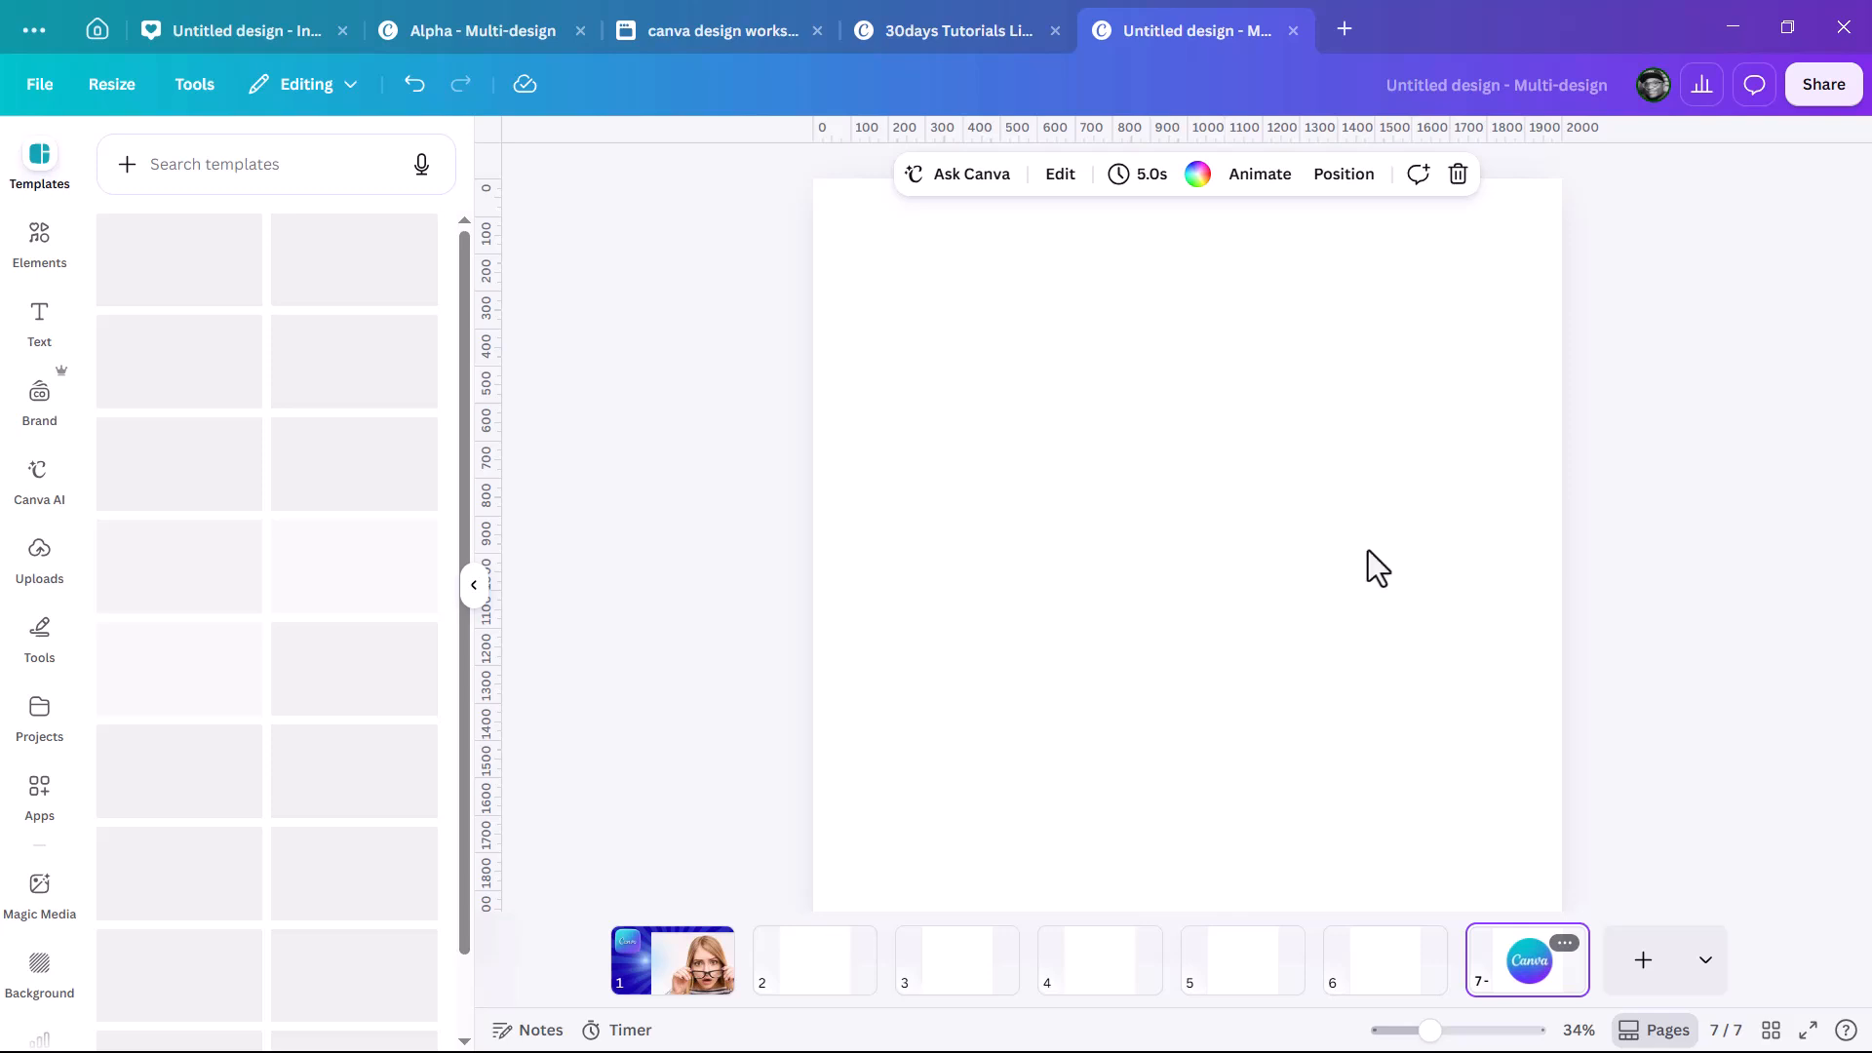
{"action": "left_click", "coordinate": [1318, 492]}
{"action": "left_click_drag", "start_coordinate": [676, 962], "coordinate": [669, 991]}
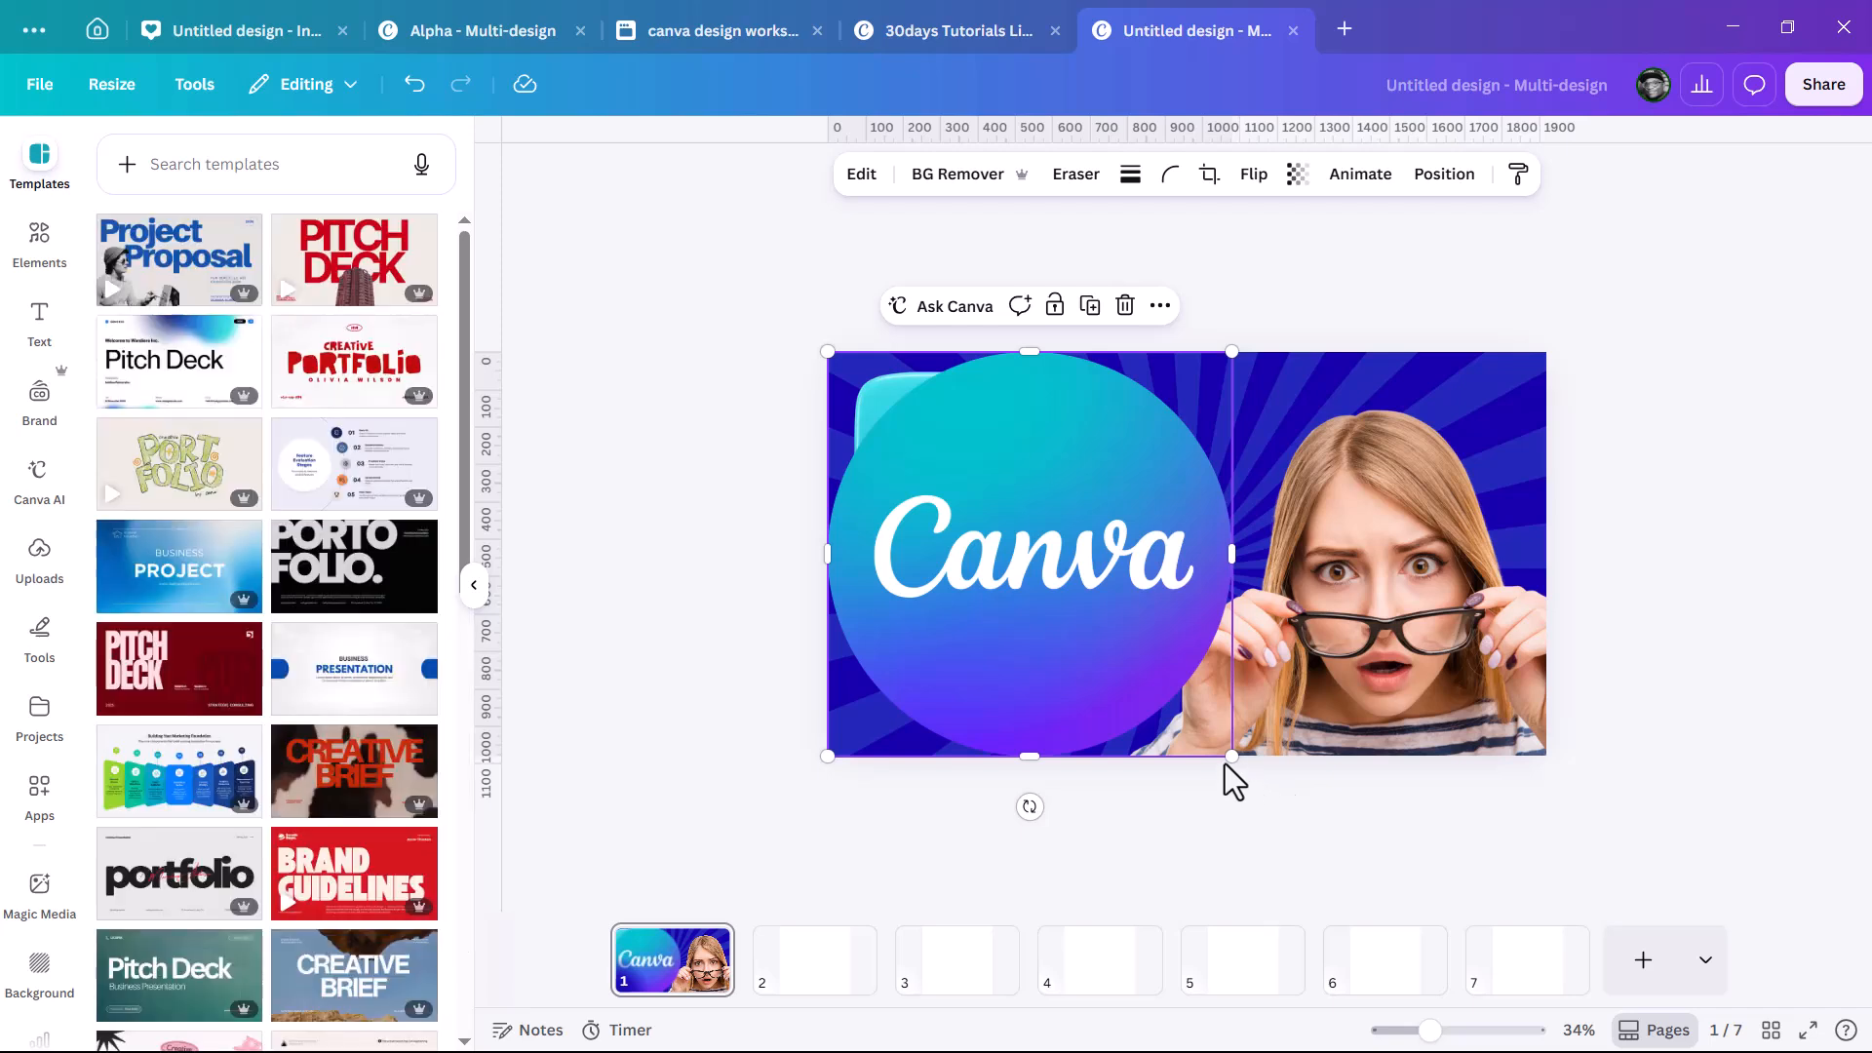
{"action": "left_click_drag", "start_coordinate": [1232, 756], "coordinate": [1028, 631]}
{"action": "left_click_drag", "start_coordinate": [1098, 703], "coordinate": [1026, 616]}
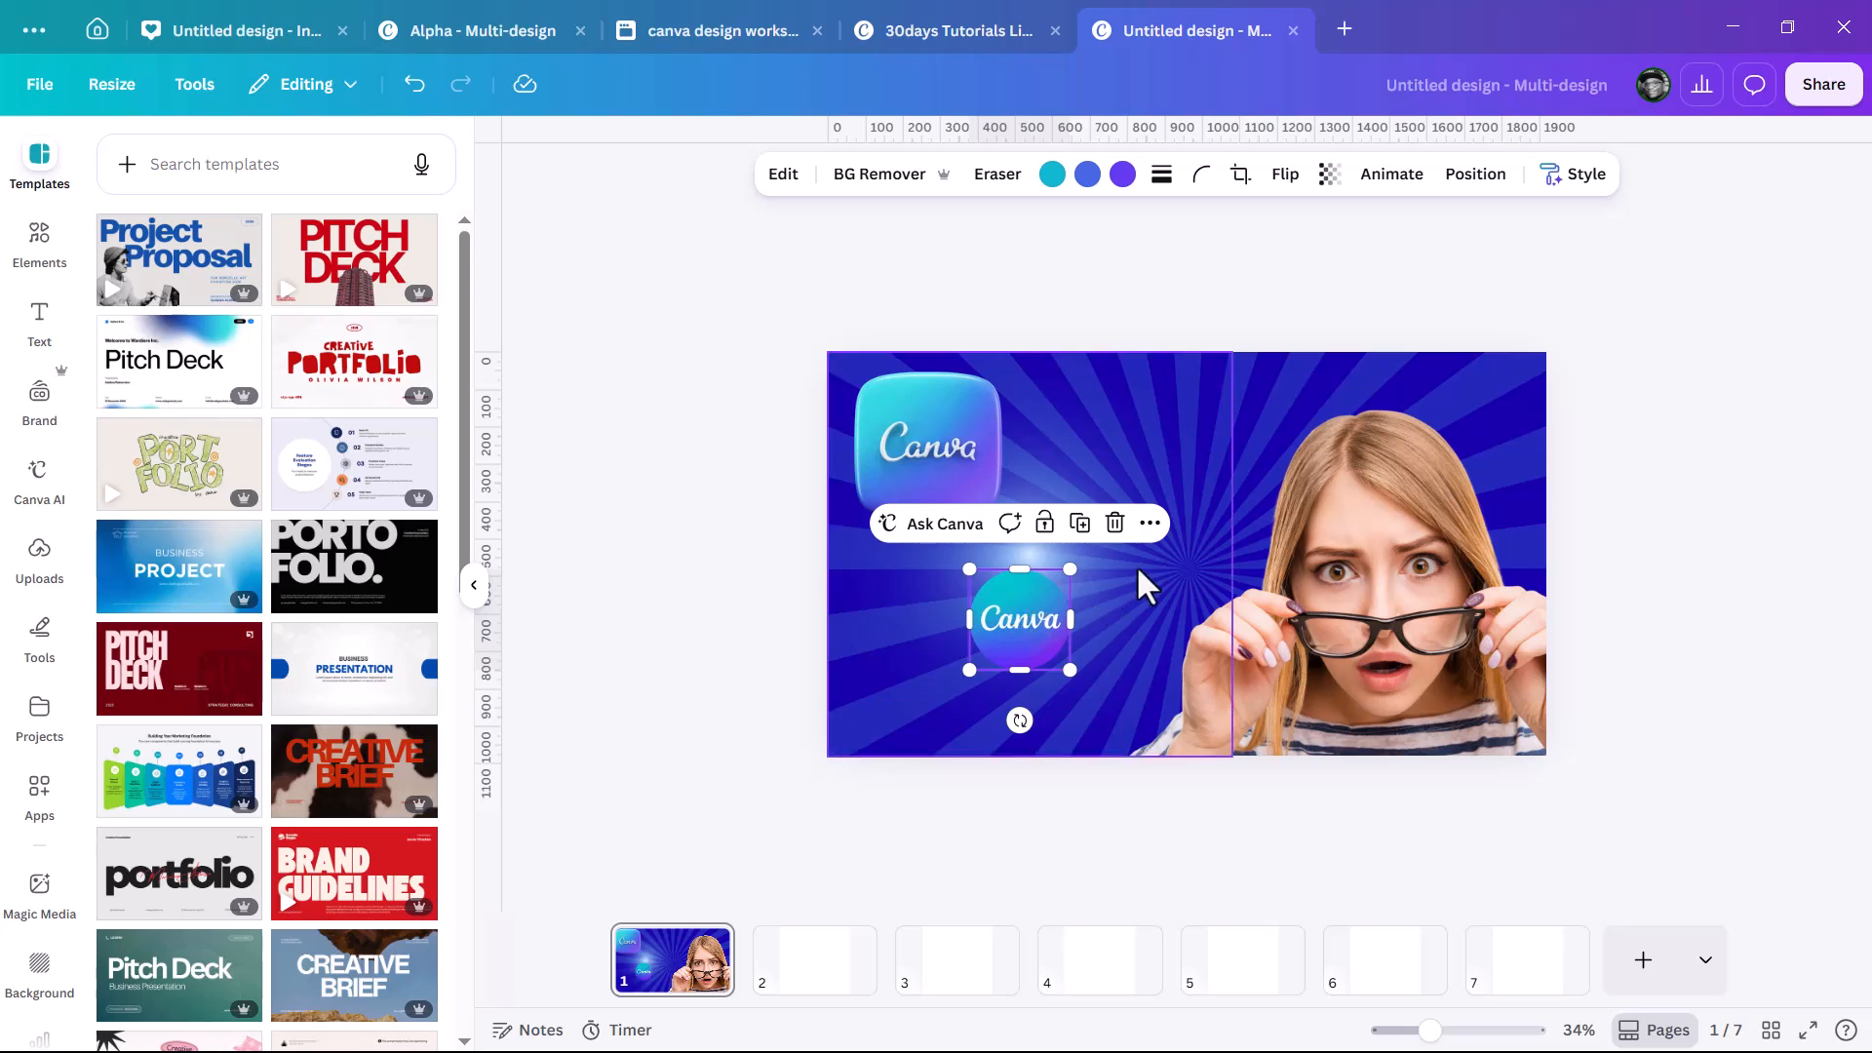
Shift the light-blue glow to the page's right edge, beside the woman's head.
{"action": "left_click", "coordinate": [987, 439]}
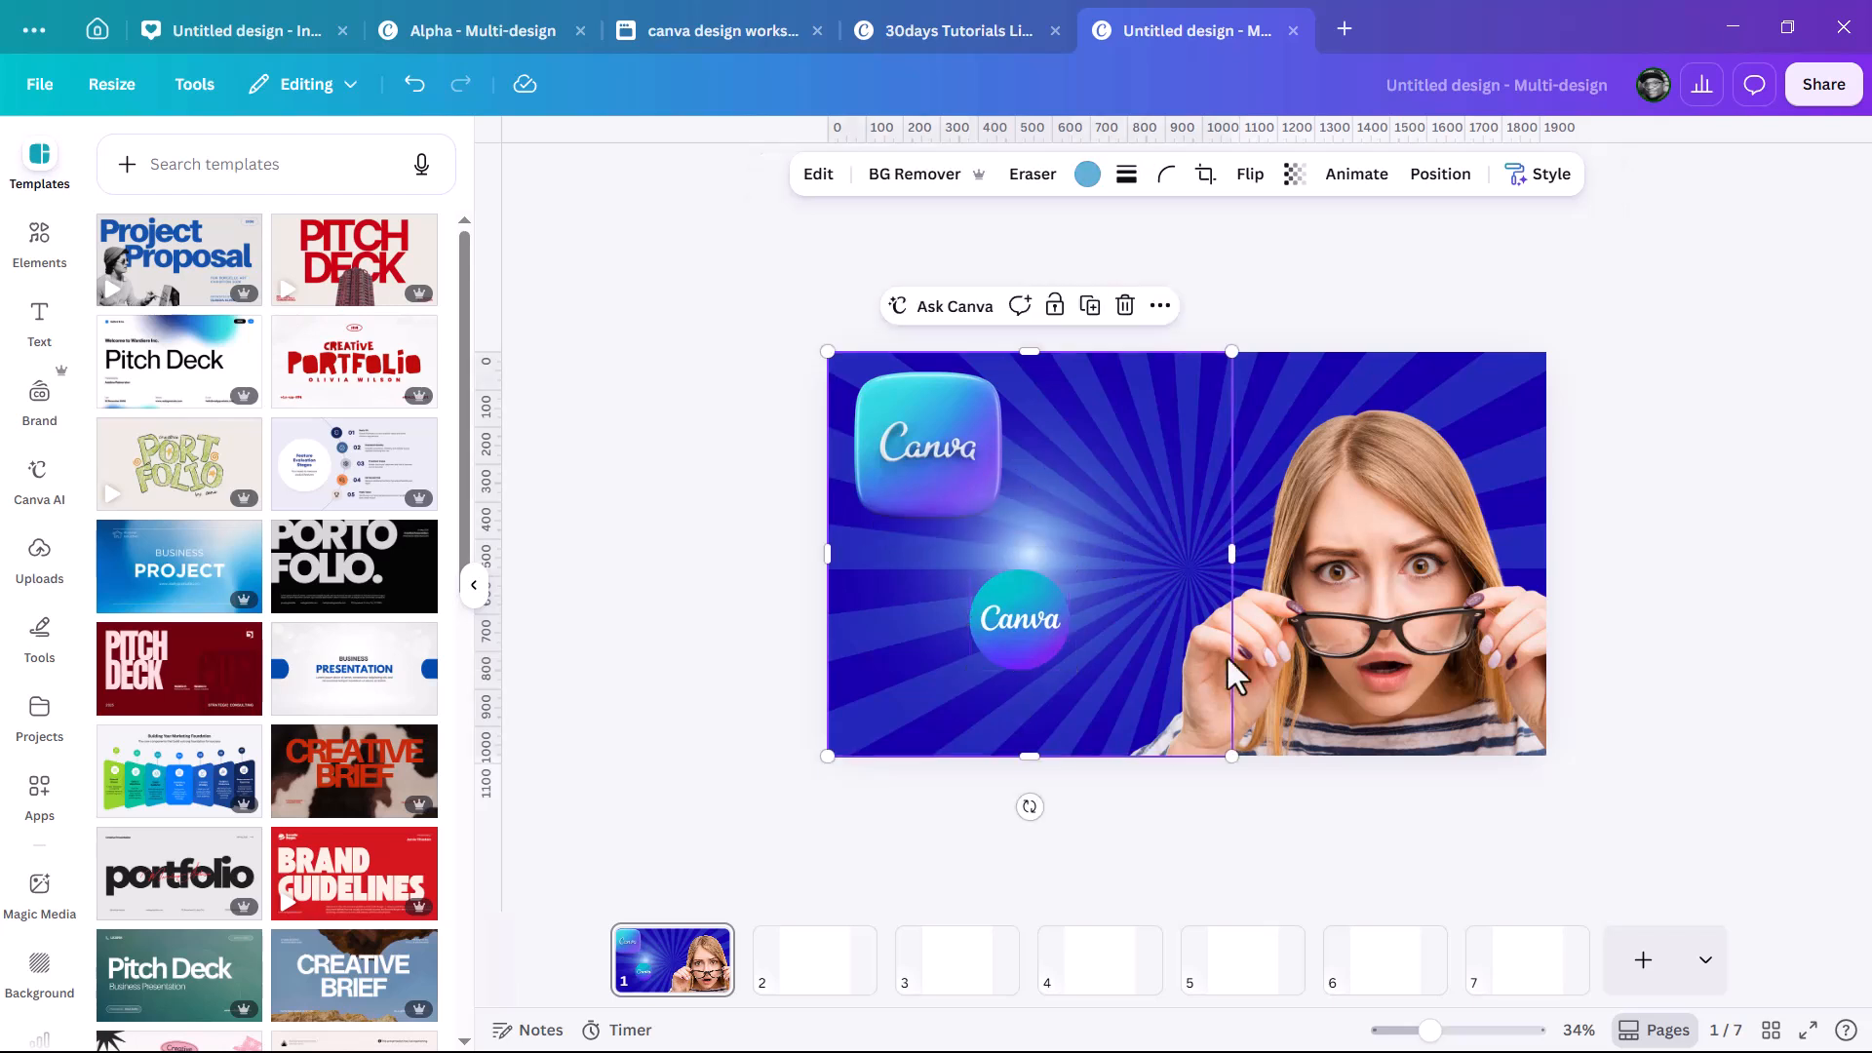
{"action": "left_click_drag", "start_coordinate": [1150, 547], "coordinate": [1647, 418]}
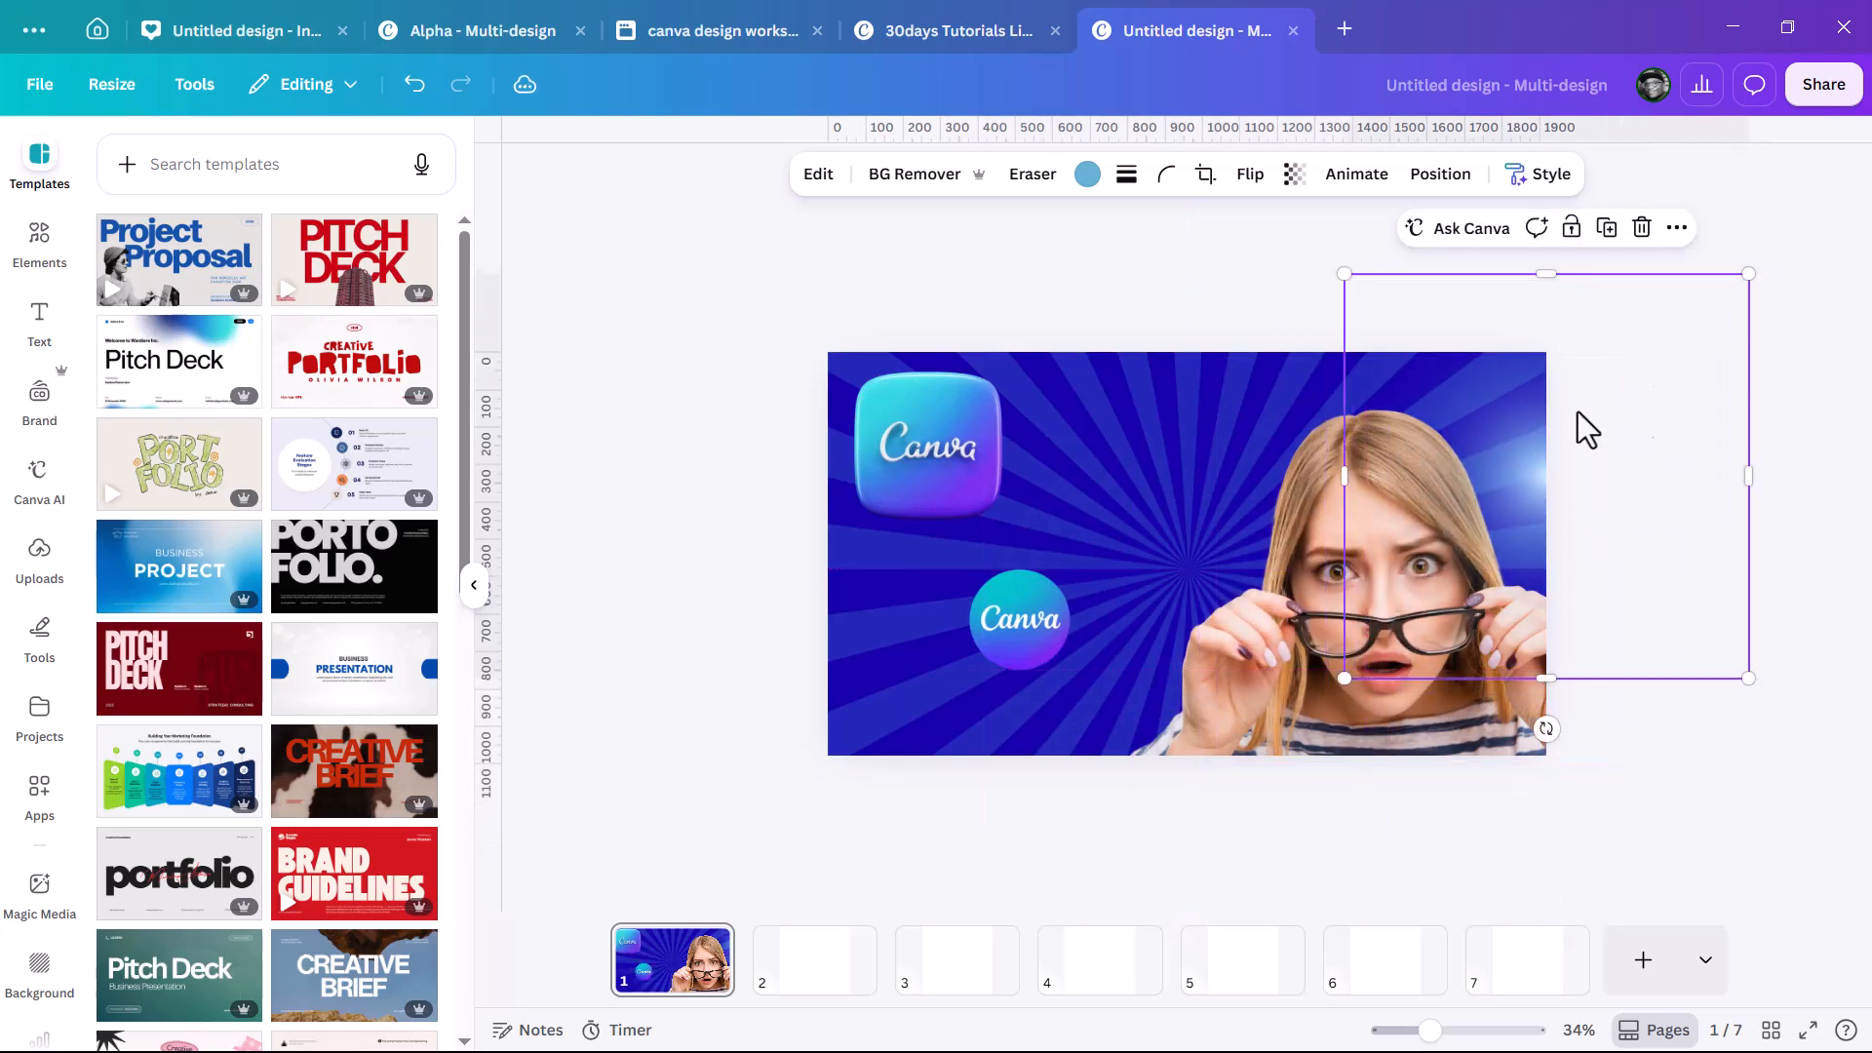
Apply a whole-image blur with intensity 66 to the 3D square Canva logo.
{"action": "left_click", "coordinate": [904, 447]}
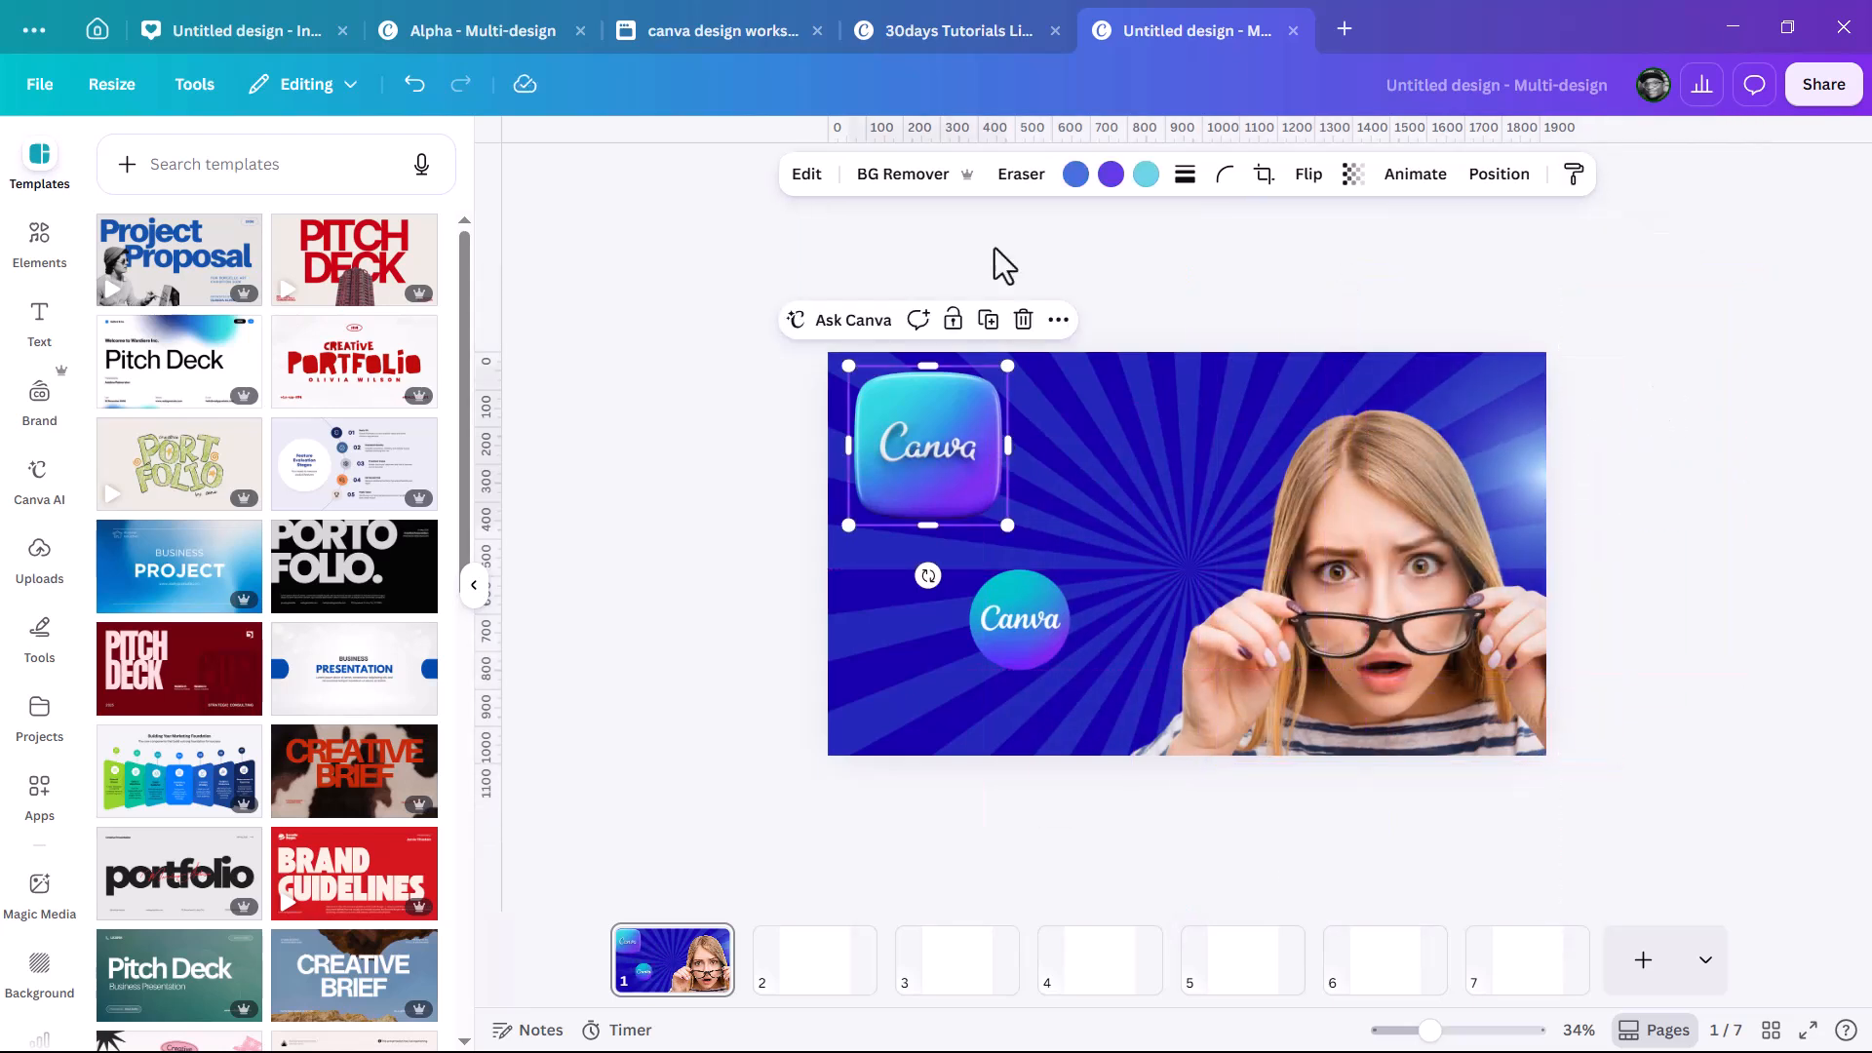
{"action": "left_click", "coordinate": [806, 174]}
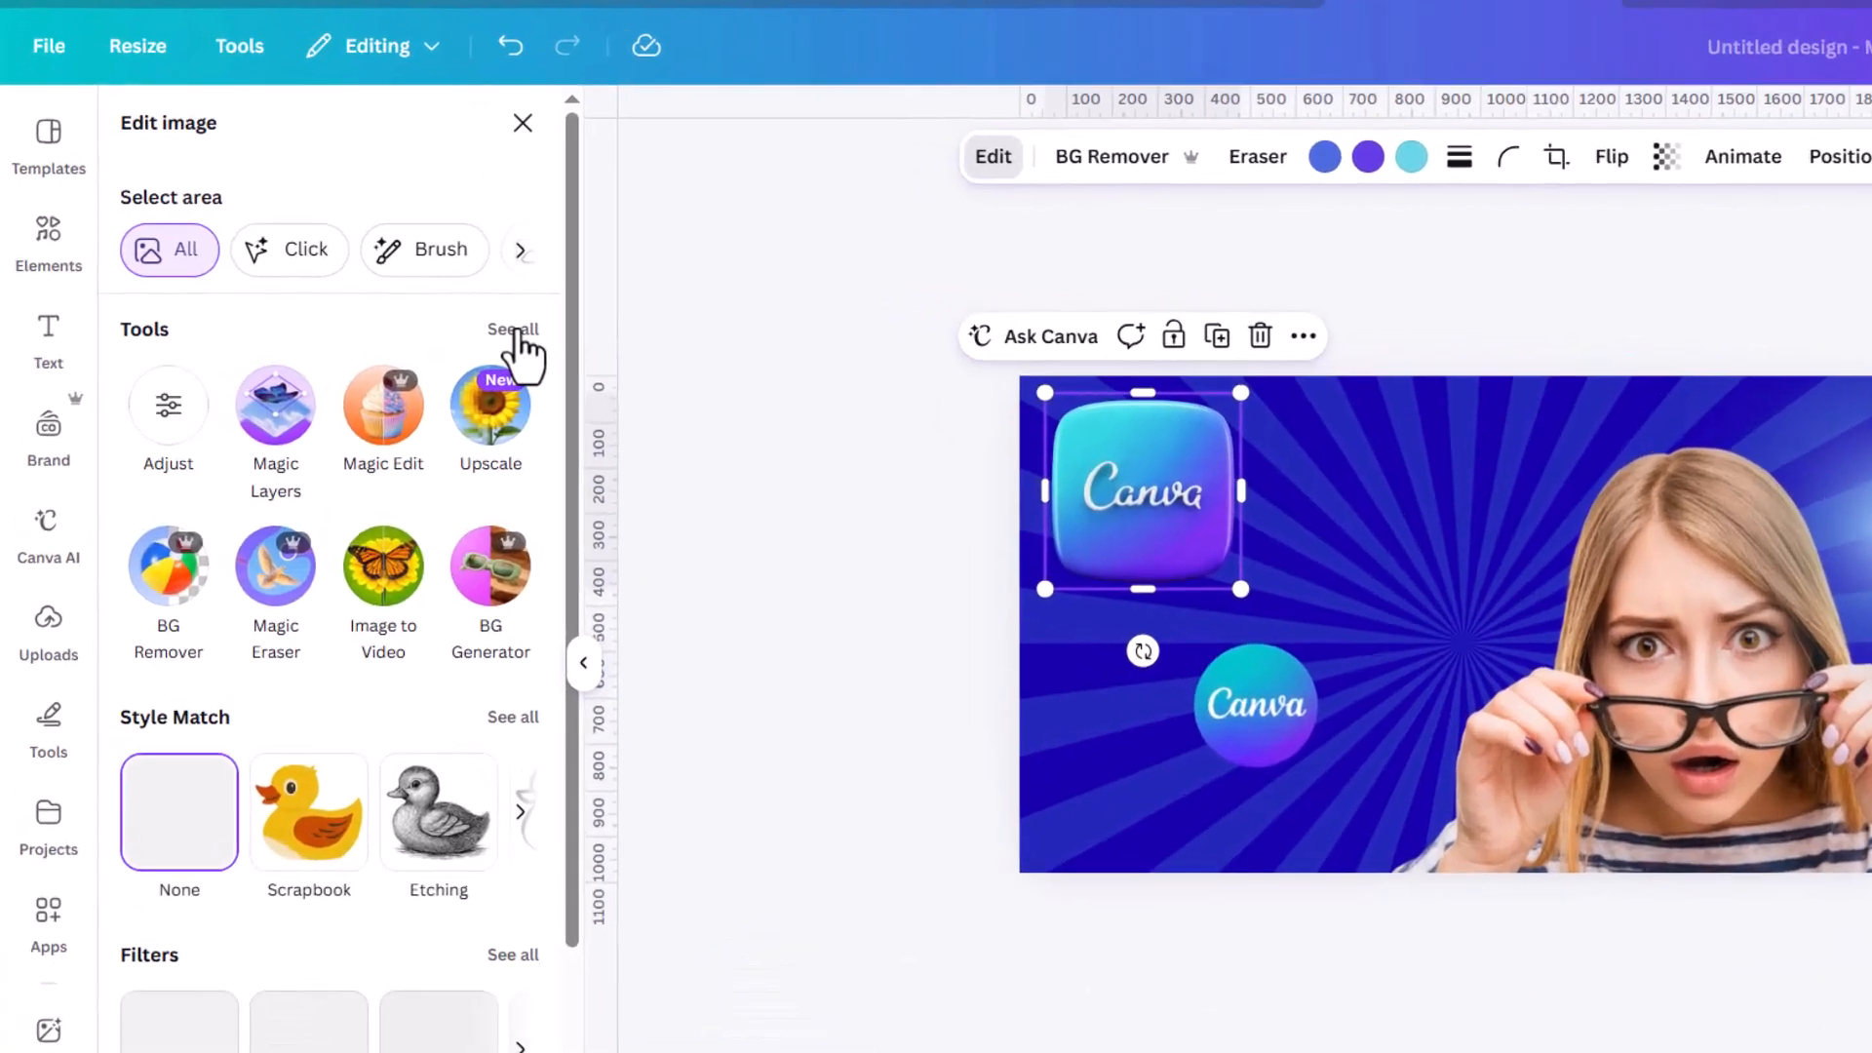
{"action": "left_click", "coordinate": [420, 315]}
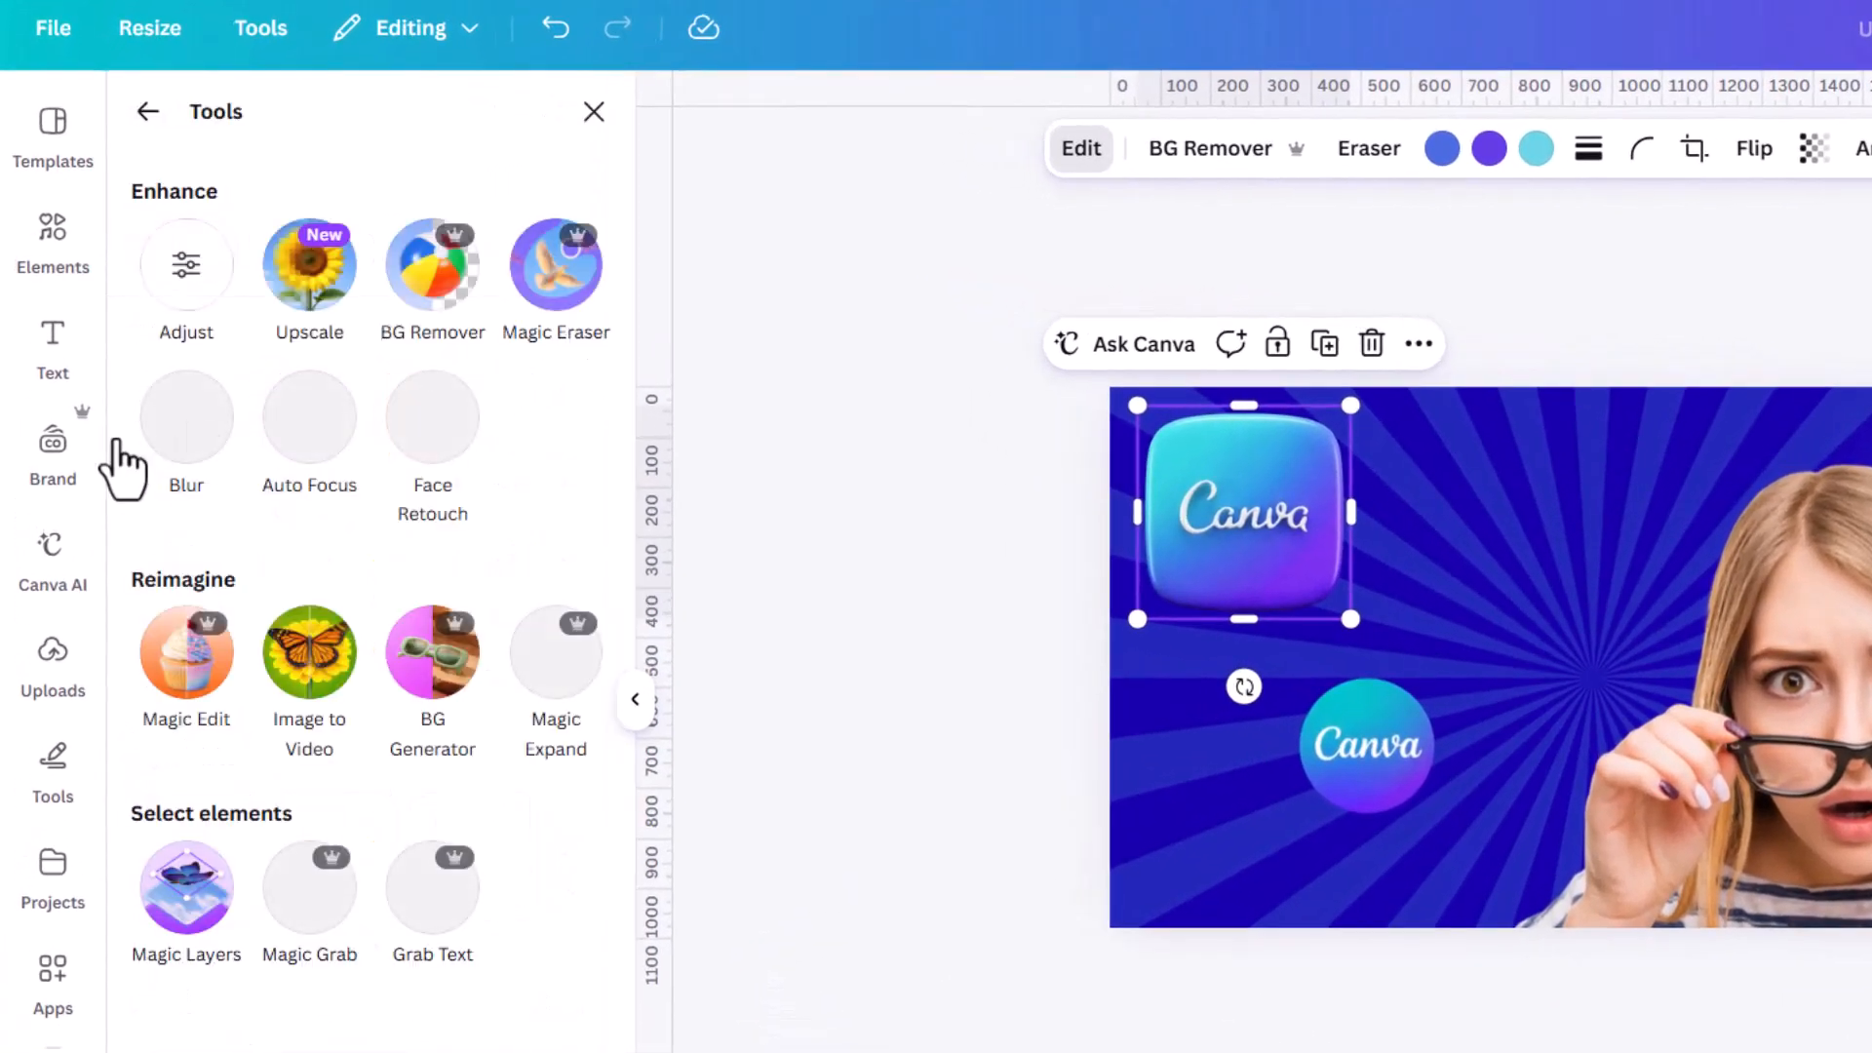
{"action": "left_click", "coordinate": [177, 439]}
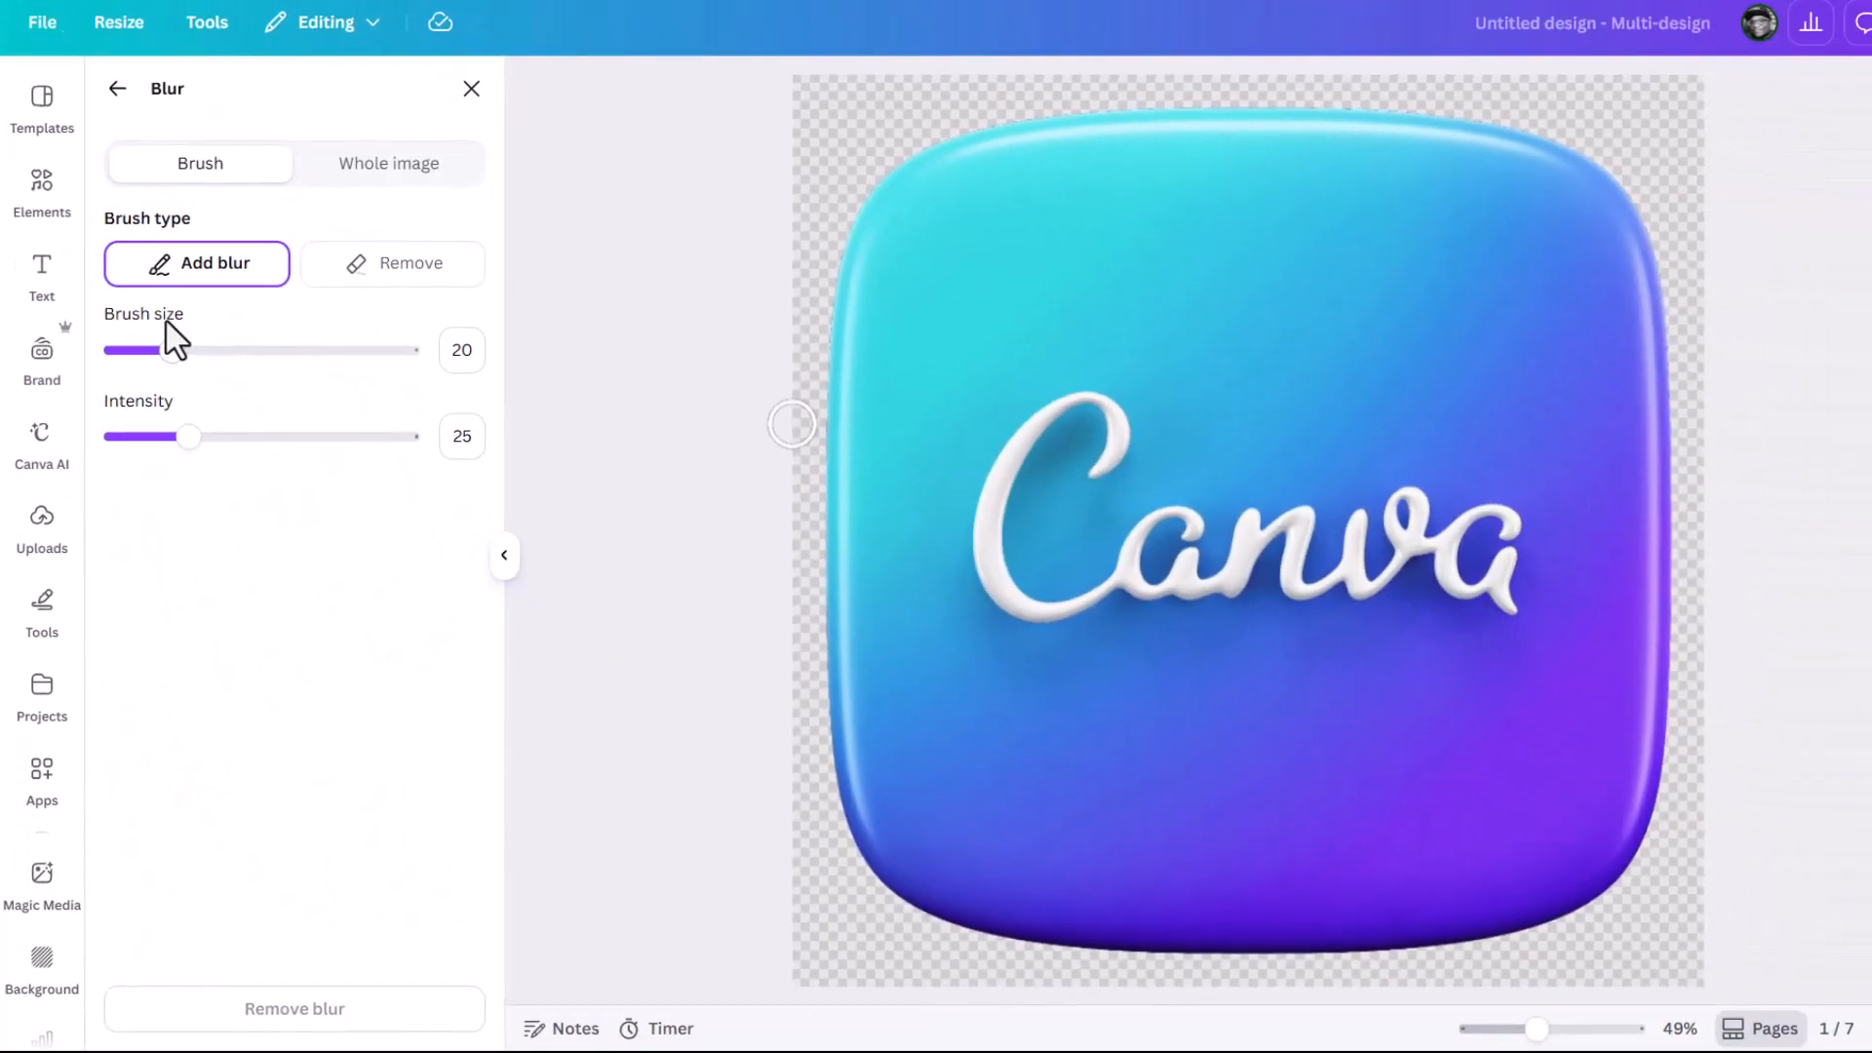
{"action": "left_click", "coordinate": [375, 165]}
{"action": "left_click_drag", "start_coordinate": [126, 263], "coordinate": [308, 268]}
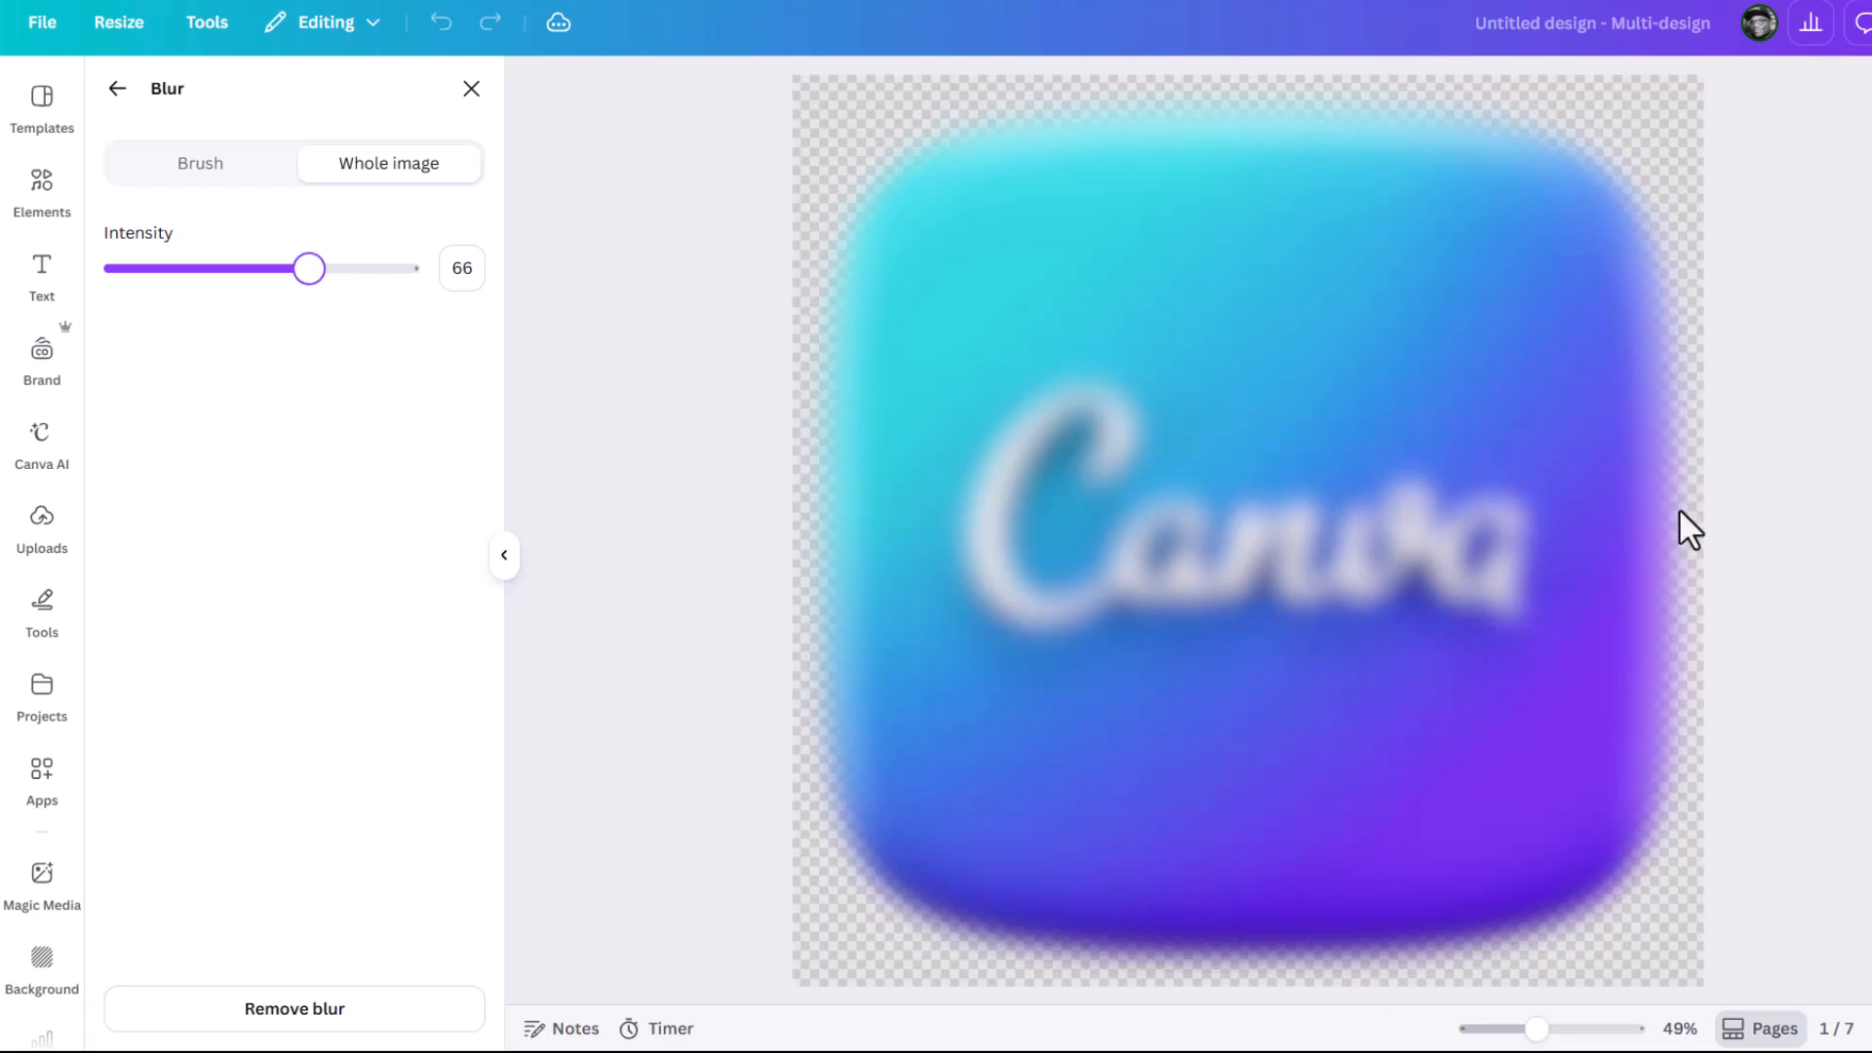
Move the blurred square Canva logo so it runs partly off the page's top-left corner.
{"action": "left_click", "coordinate": [118, 90]}
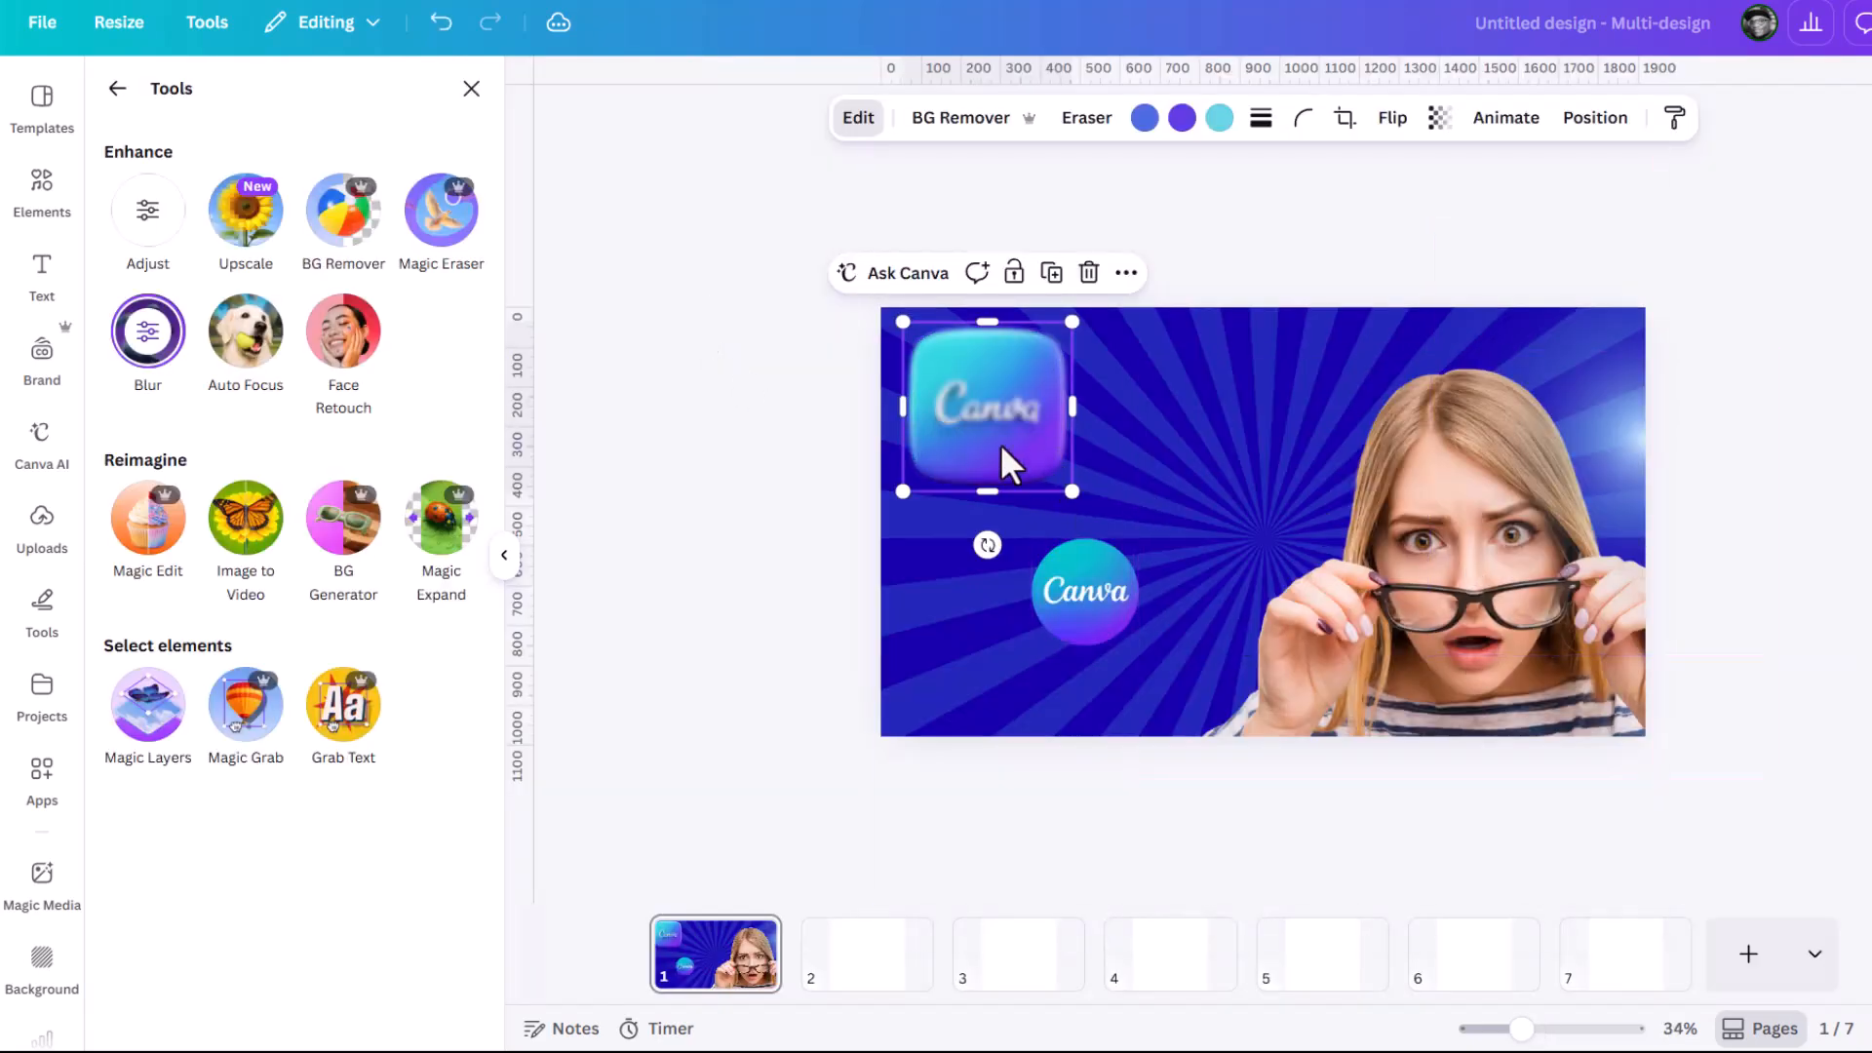
{"action": "left_click_drag", "start_coordinate": [926, 383], "coordinate": [838, 304]}
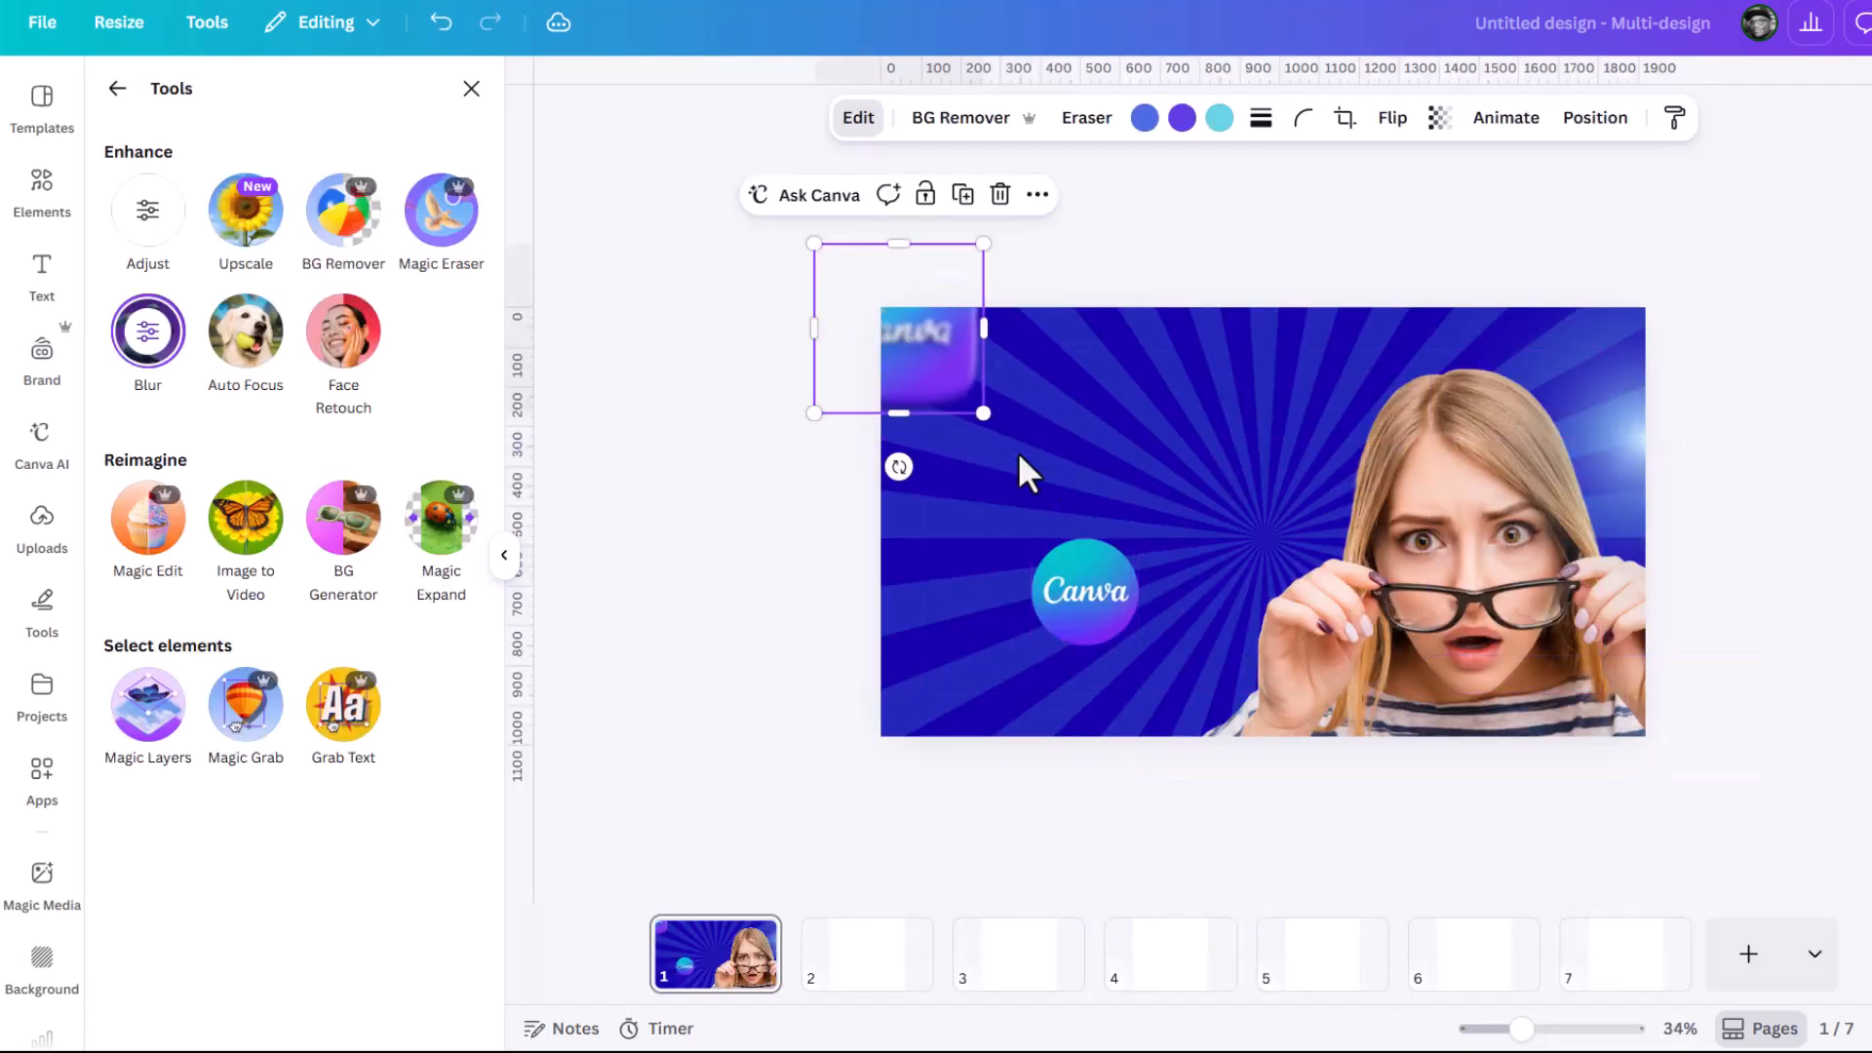
Nudge the round Canva logo slightly right and move the light-blue glow from the page's right edge to just above that logo.
{"action": "left_click_drag", "start_coordinate": [1102, 589], "coordinate": [1121, 589]}
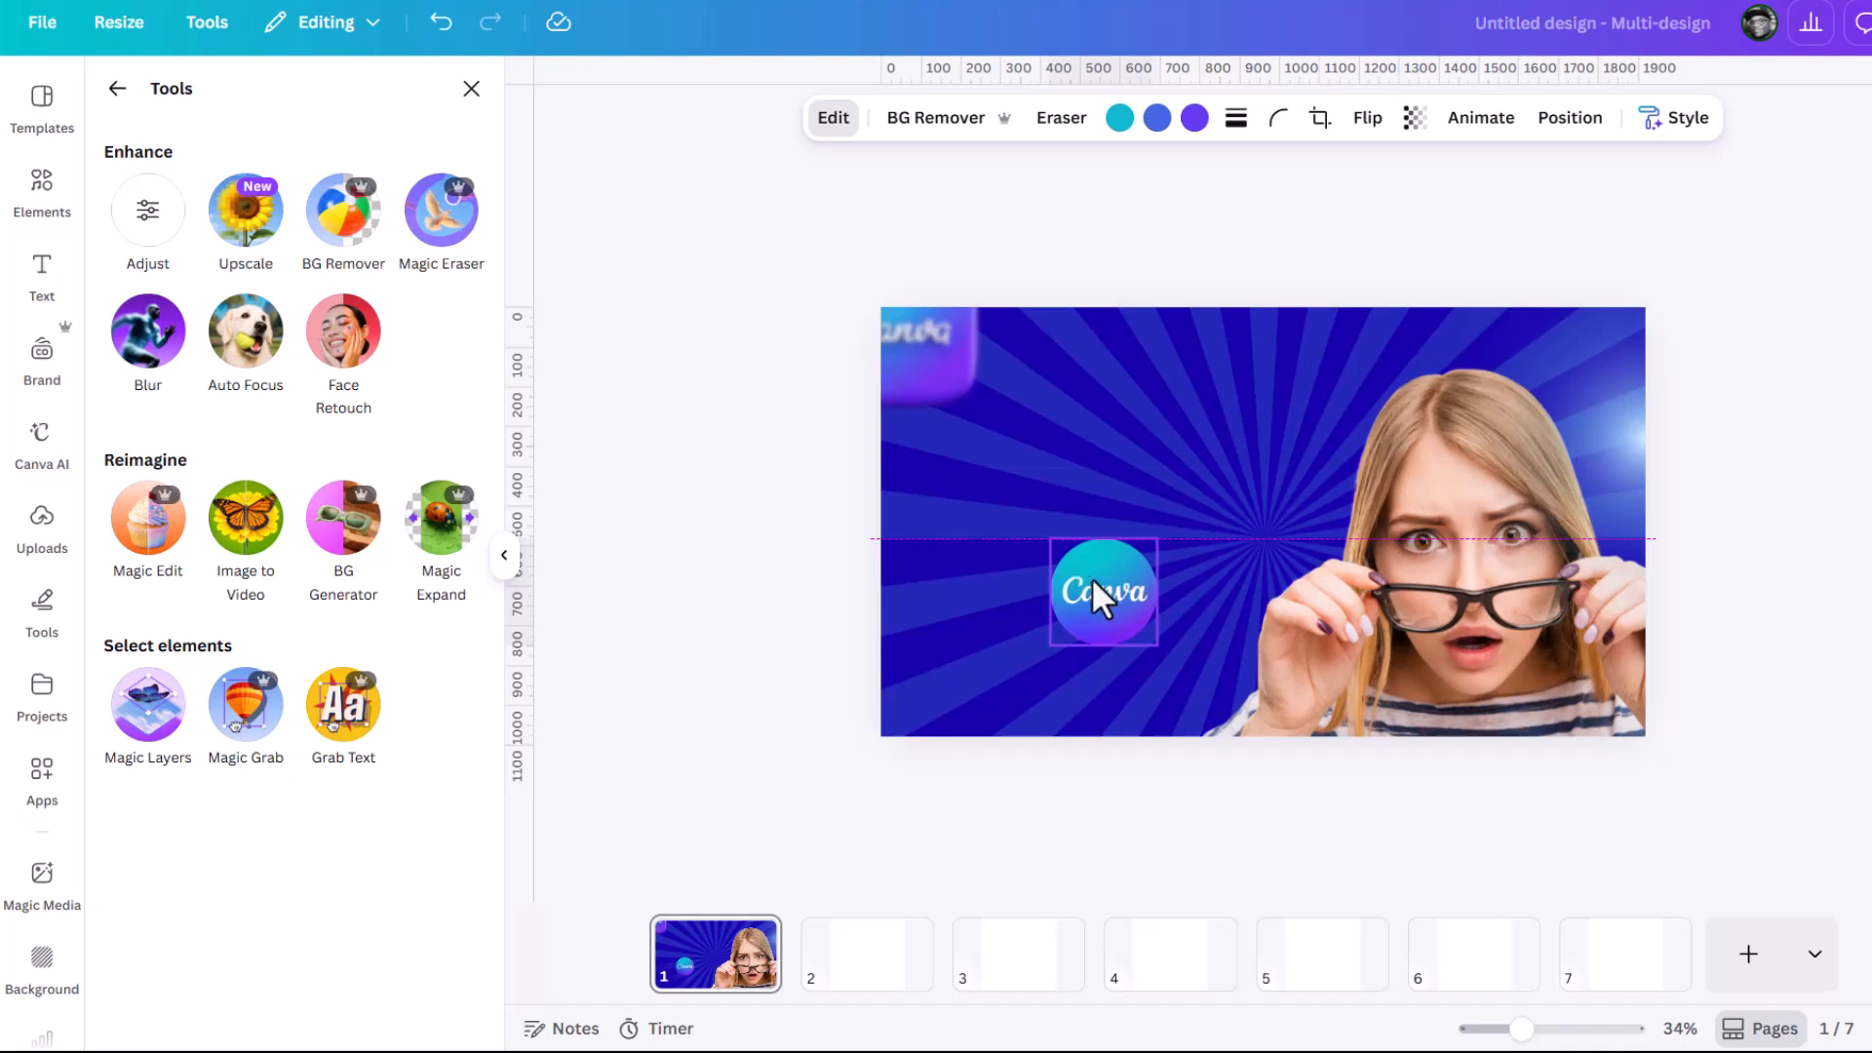
{"action": "left_click", "coordinate": [1613, 385]}
{"action": "left_click_drag", "start_coordinate": [1613, 385], "coordinate": [1044, 393]}
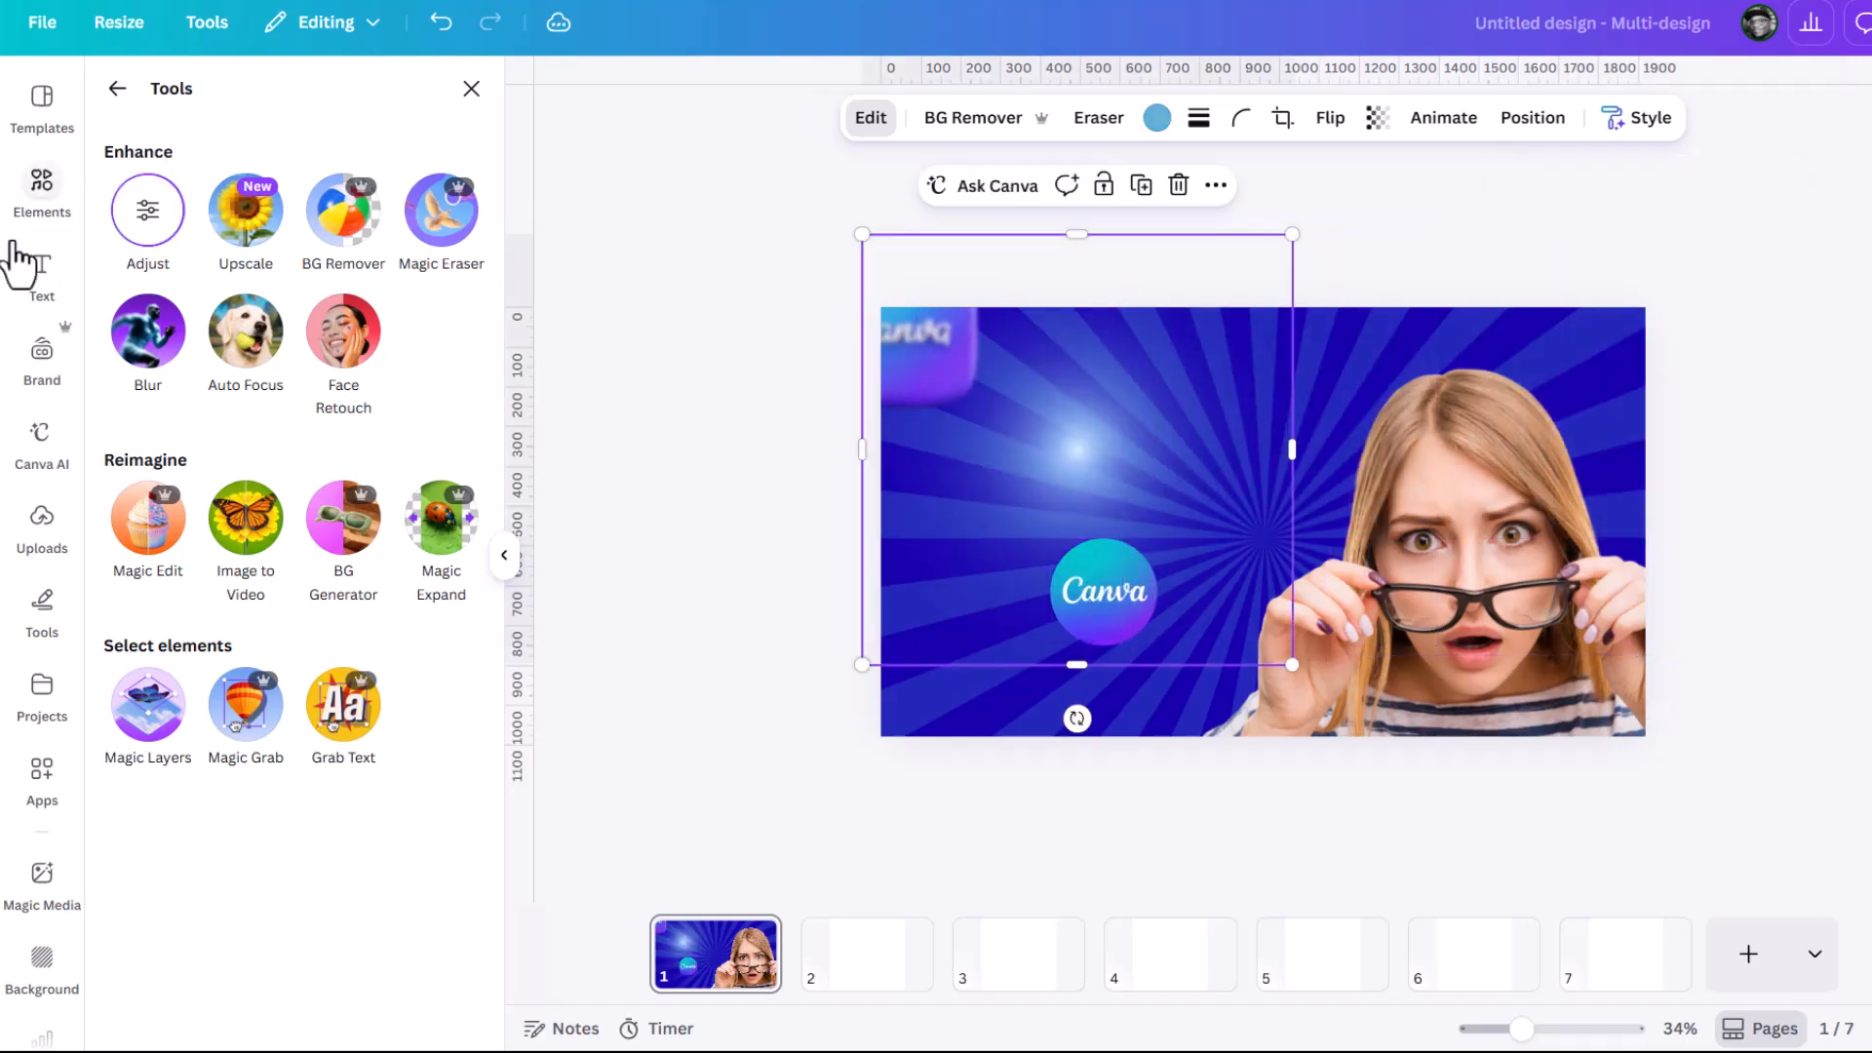
Search the elements library for "light" and show all matching graphics.
{"action": "left_click", "coordinate": [41, 190]}
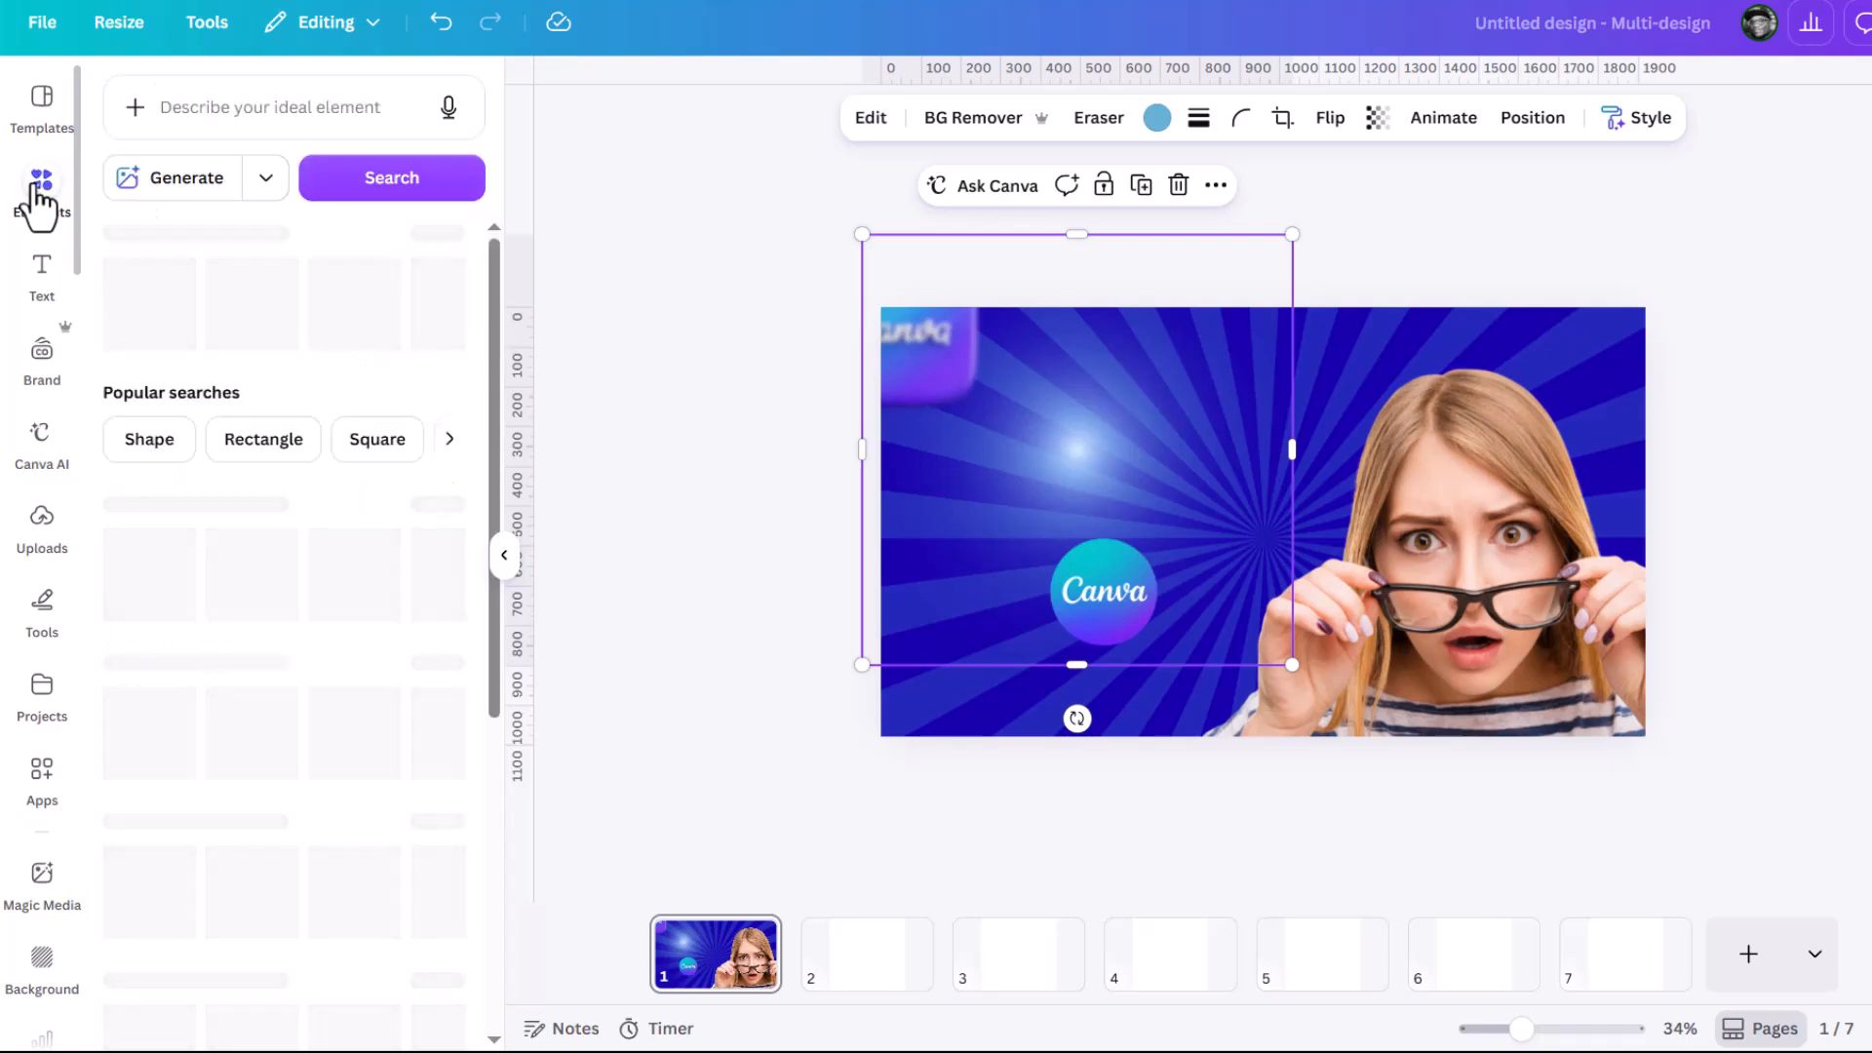
{"action": "left_click", "coordinate": [243, 110]}
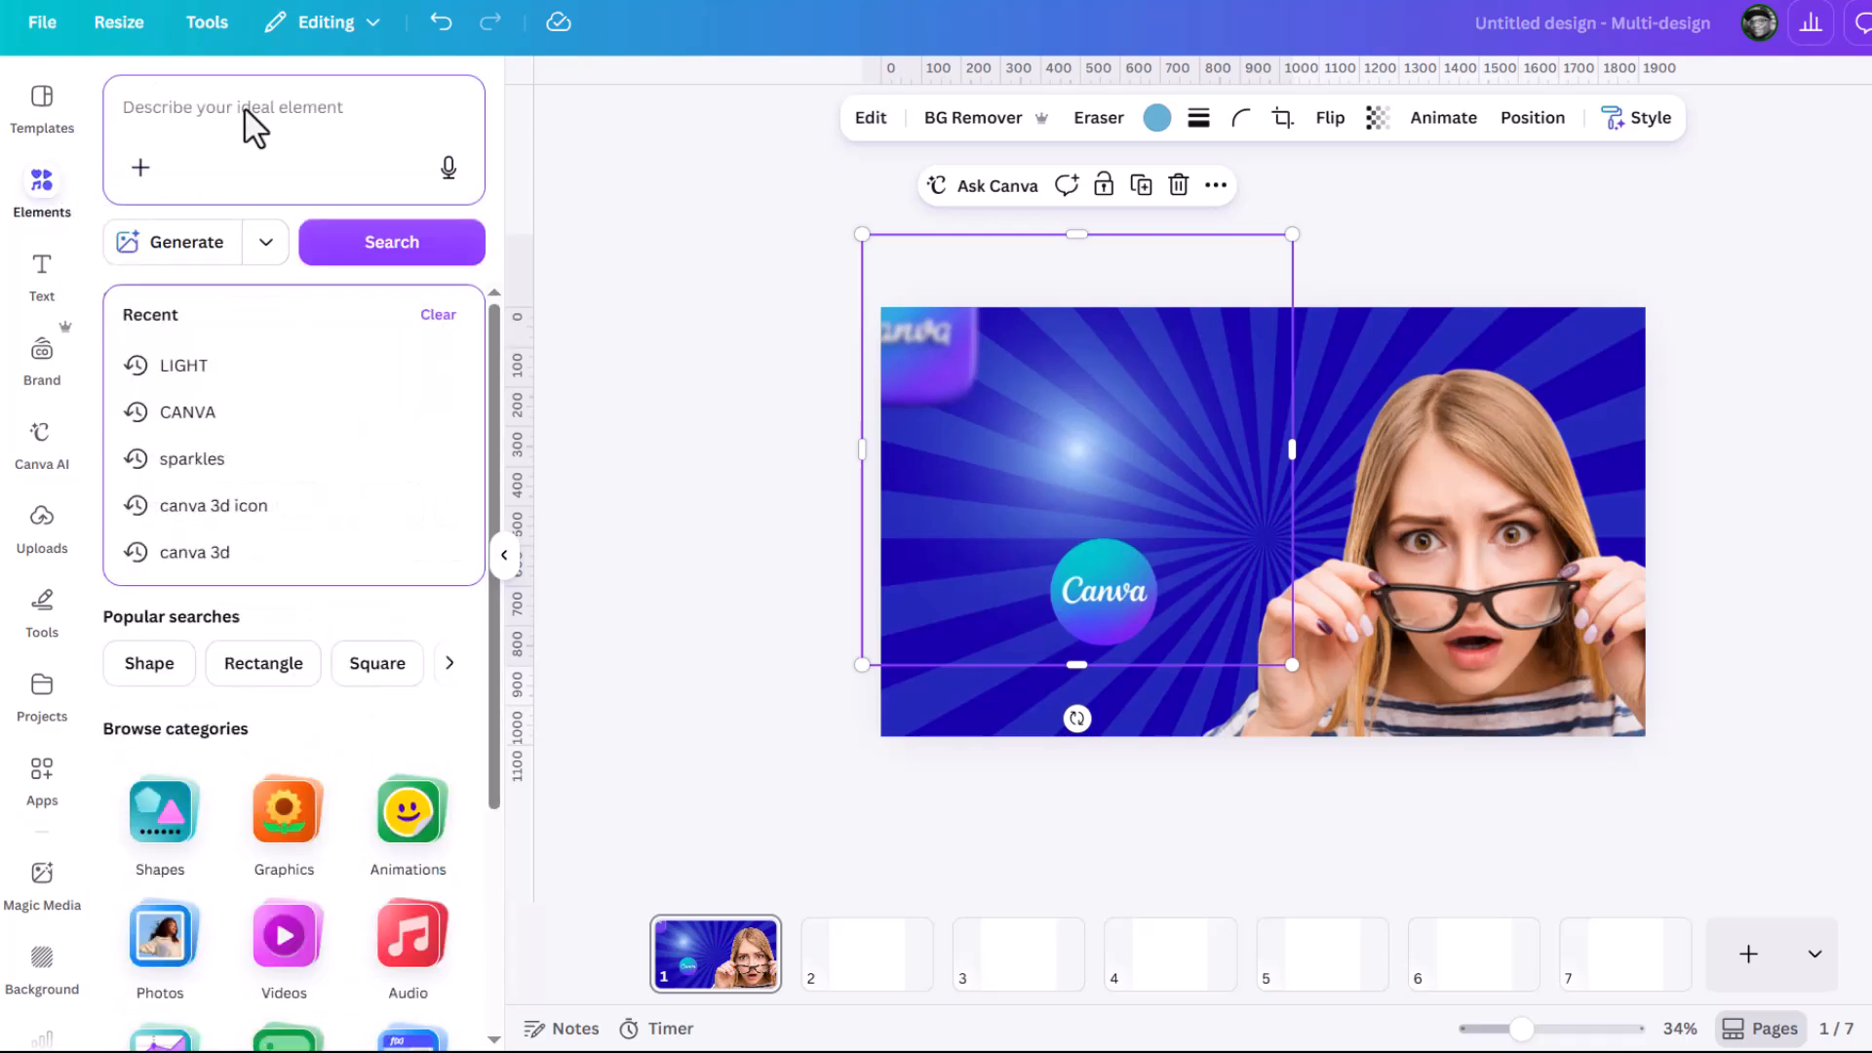
{"action": "type", "text": "light"}
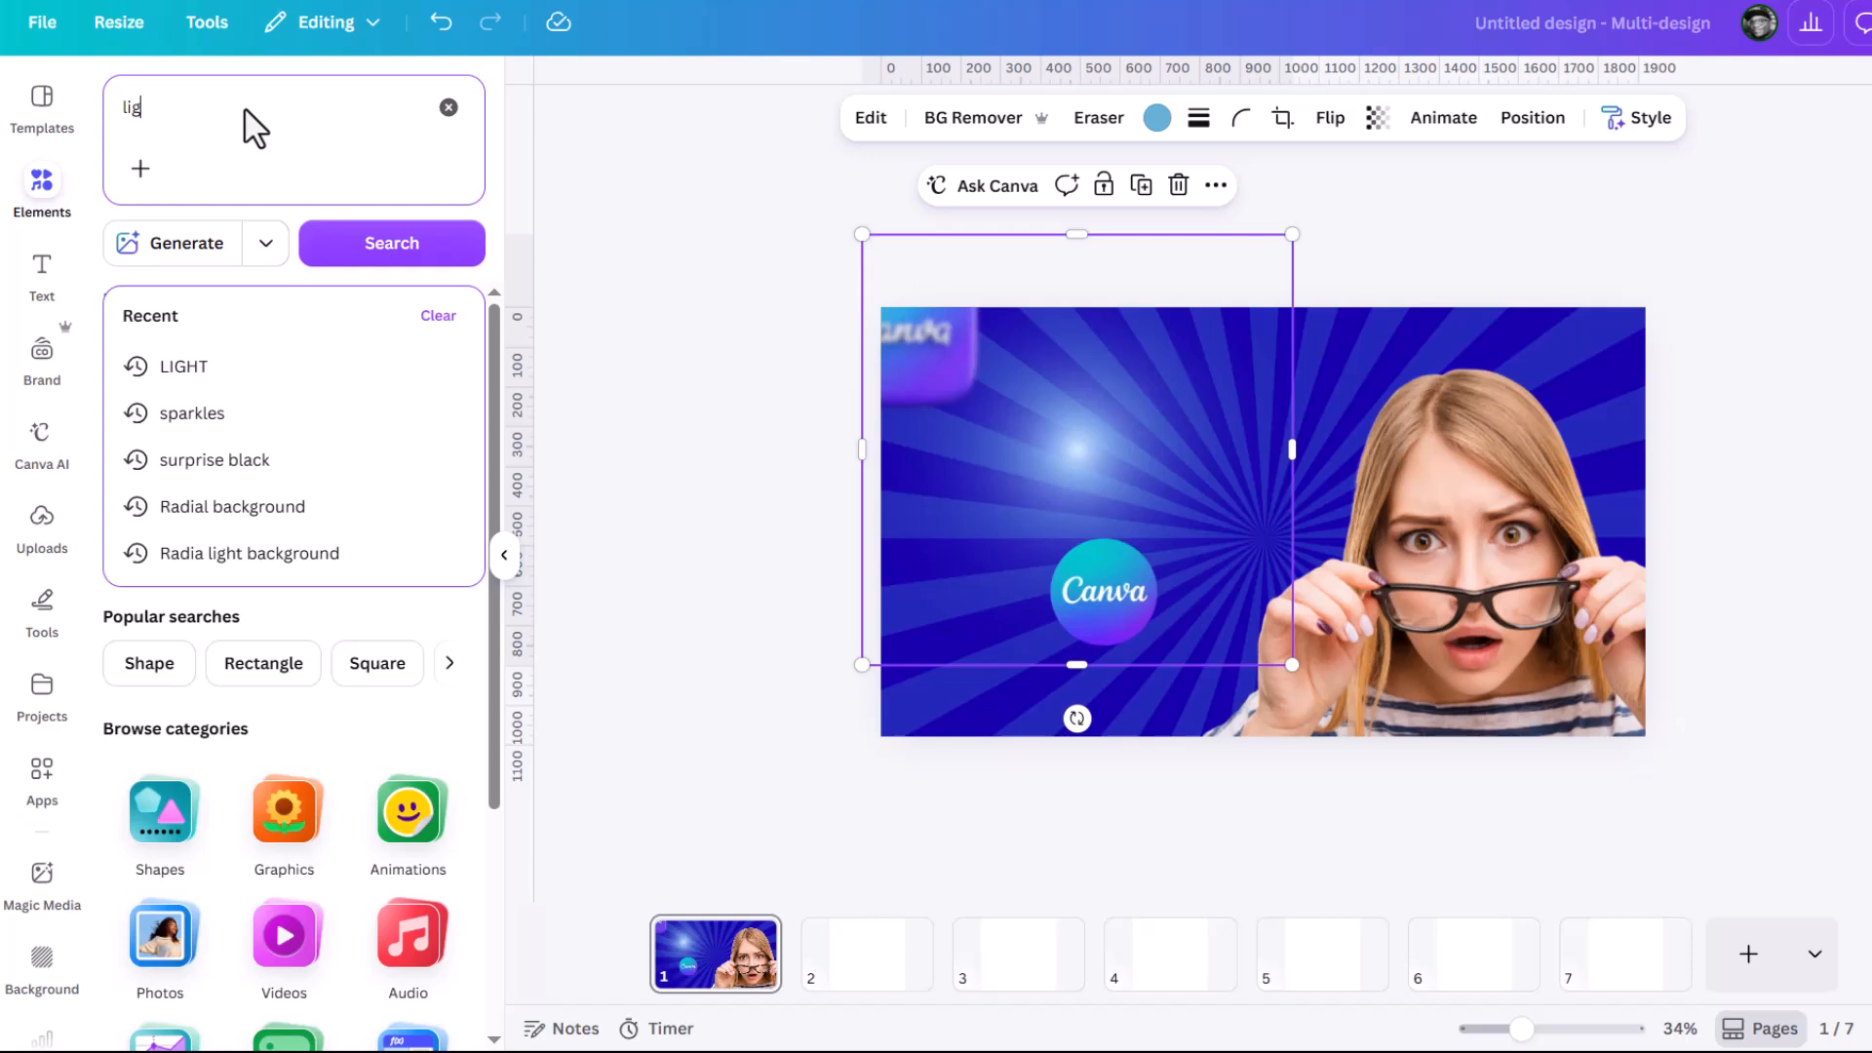
{"action": "key", "text": "Return"}
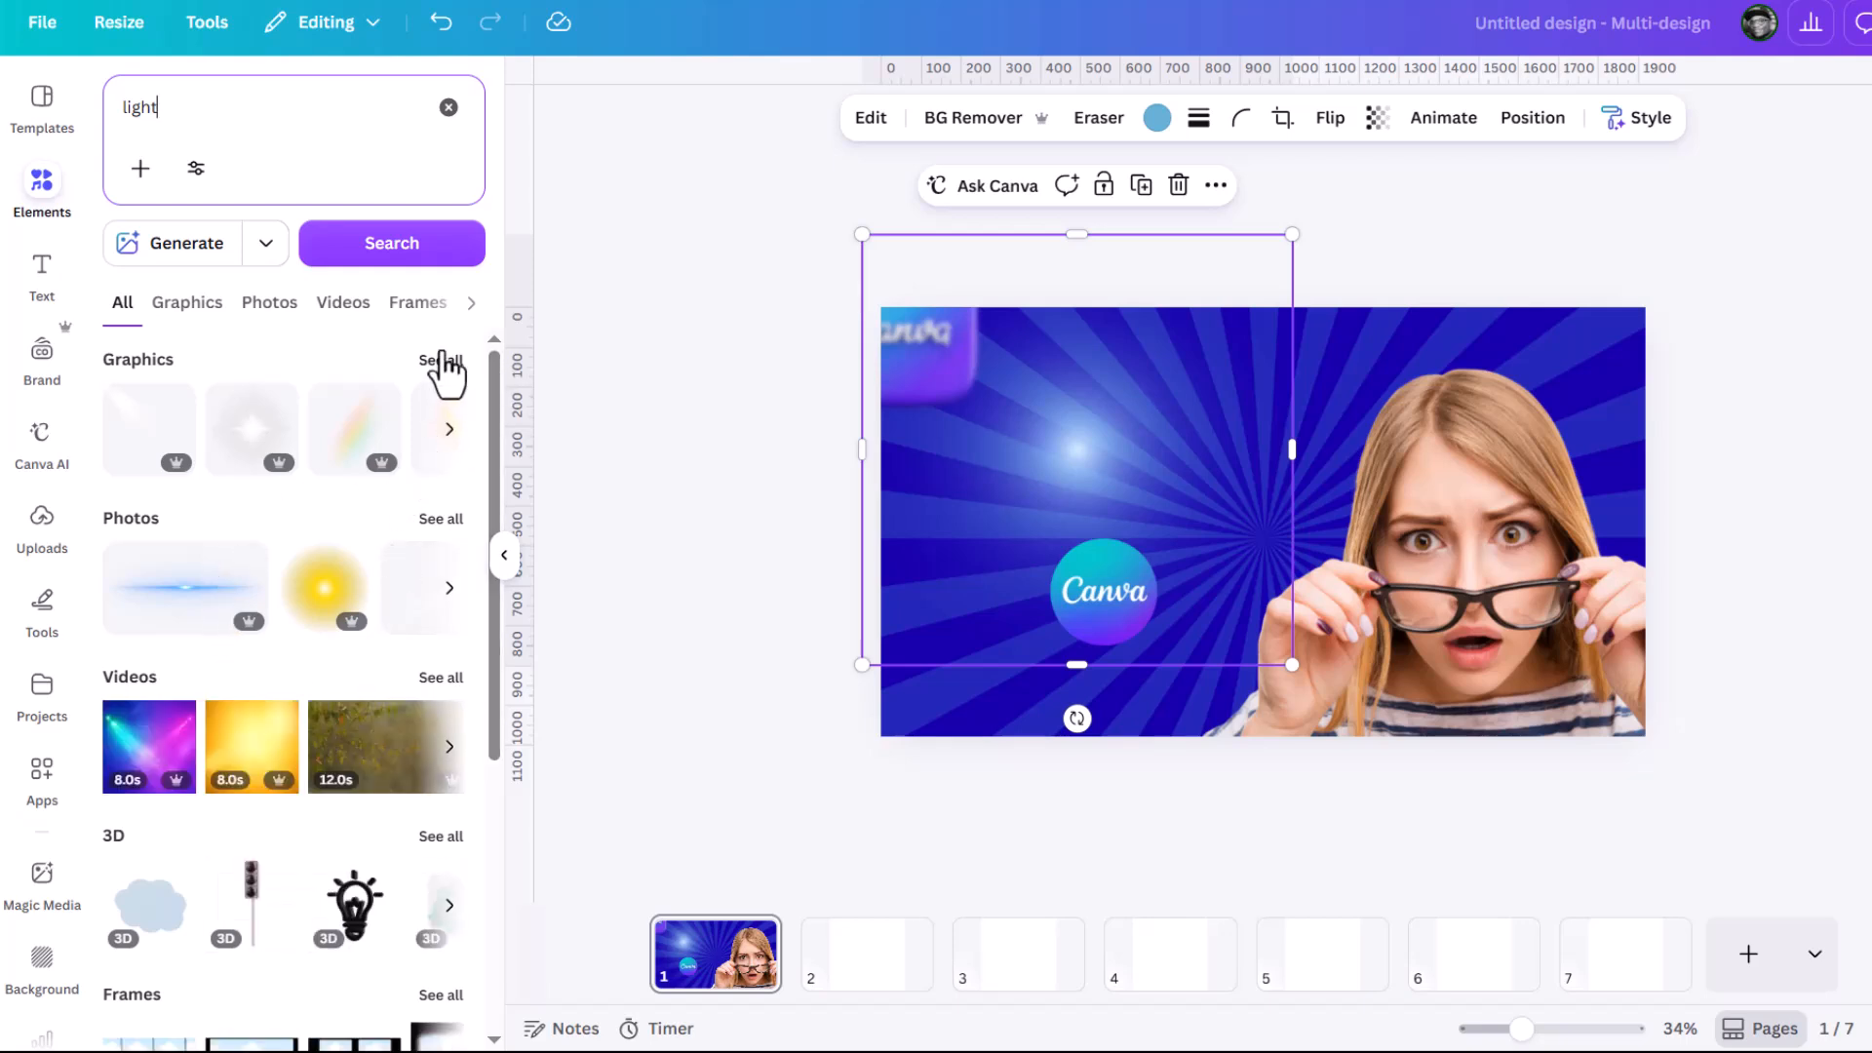
{"action": "left_click", "coordinate": [440, 361]}
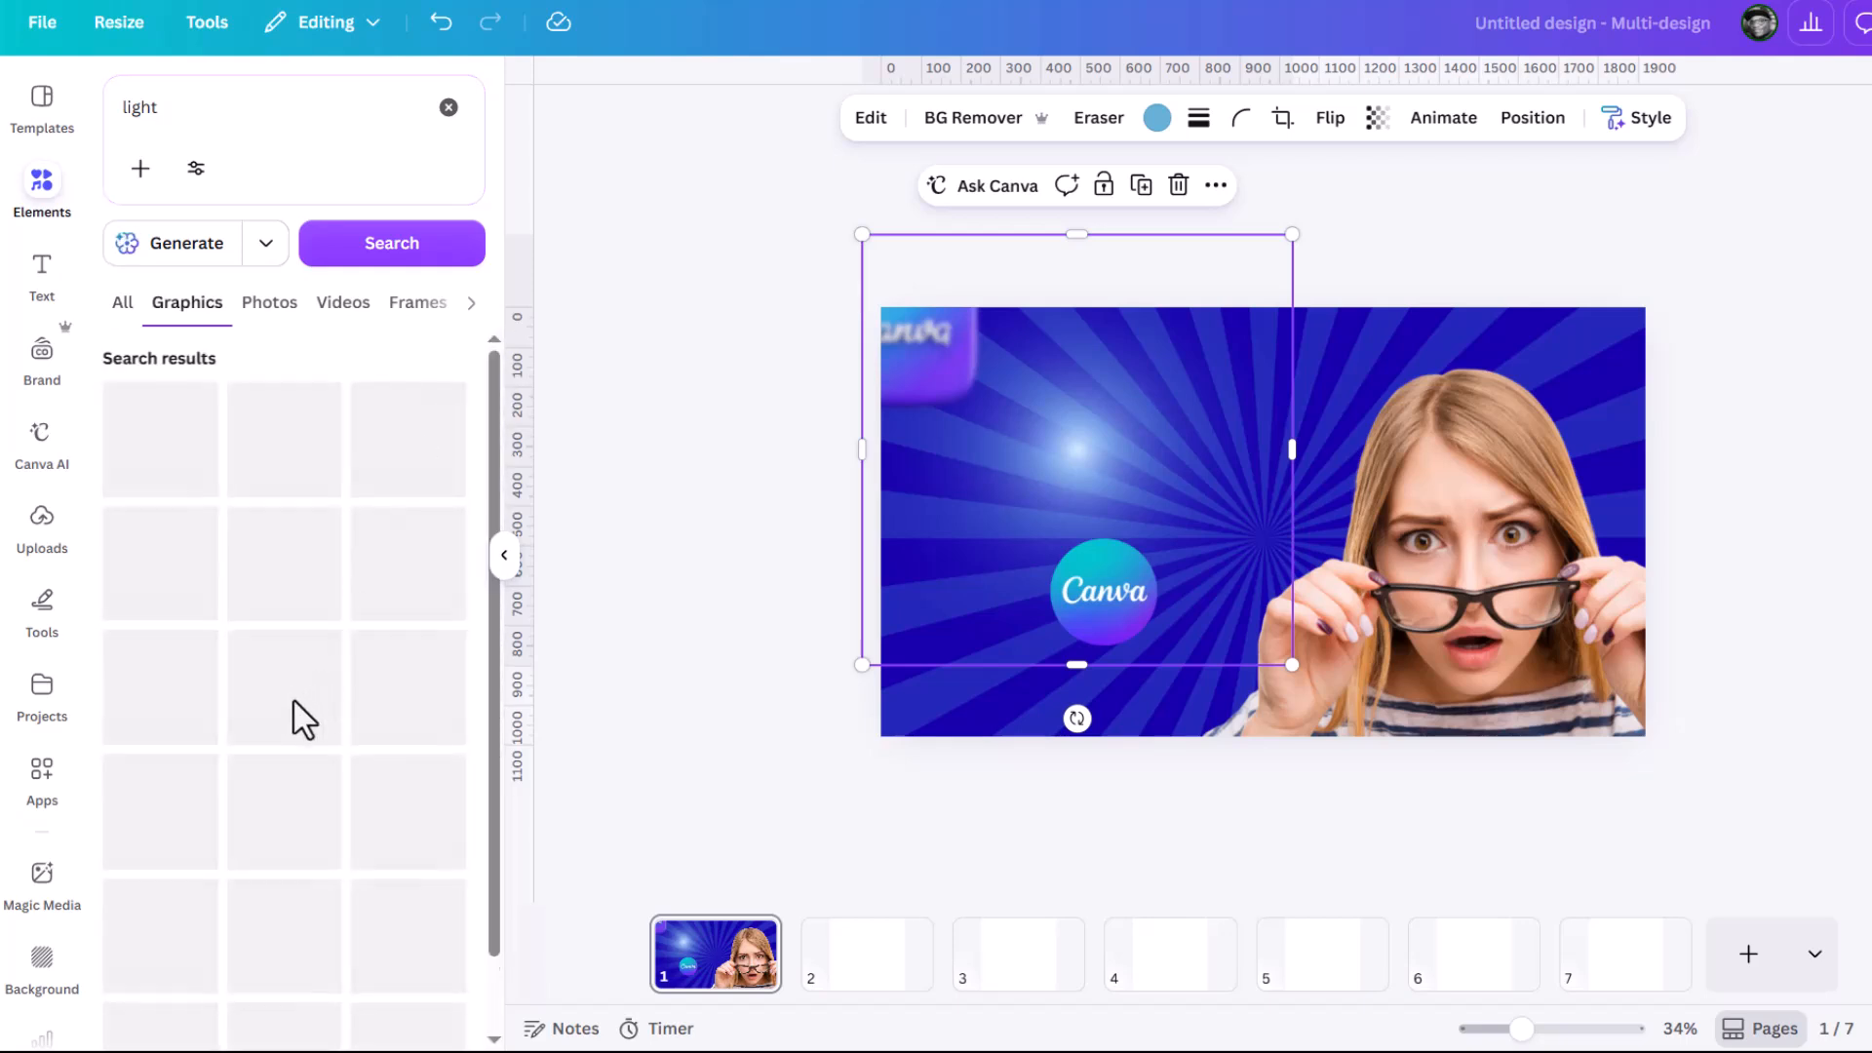
Add the soft pastel-yellow glow graphic beside the woman's head and recolour it with the design's first light-blue colour.
{"action": "scroll", "coordinate": [302, 720], "scroll_direction": "down", "scroll_amount": 1}
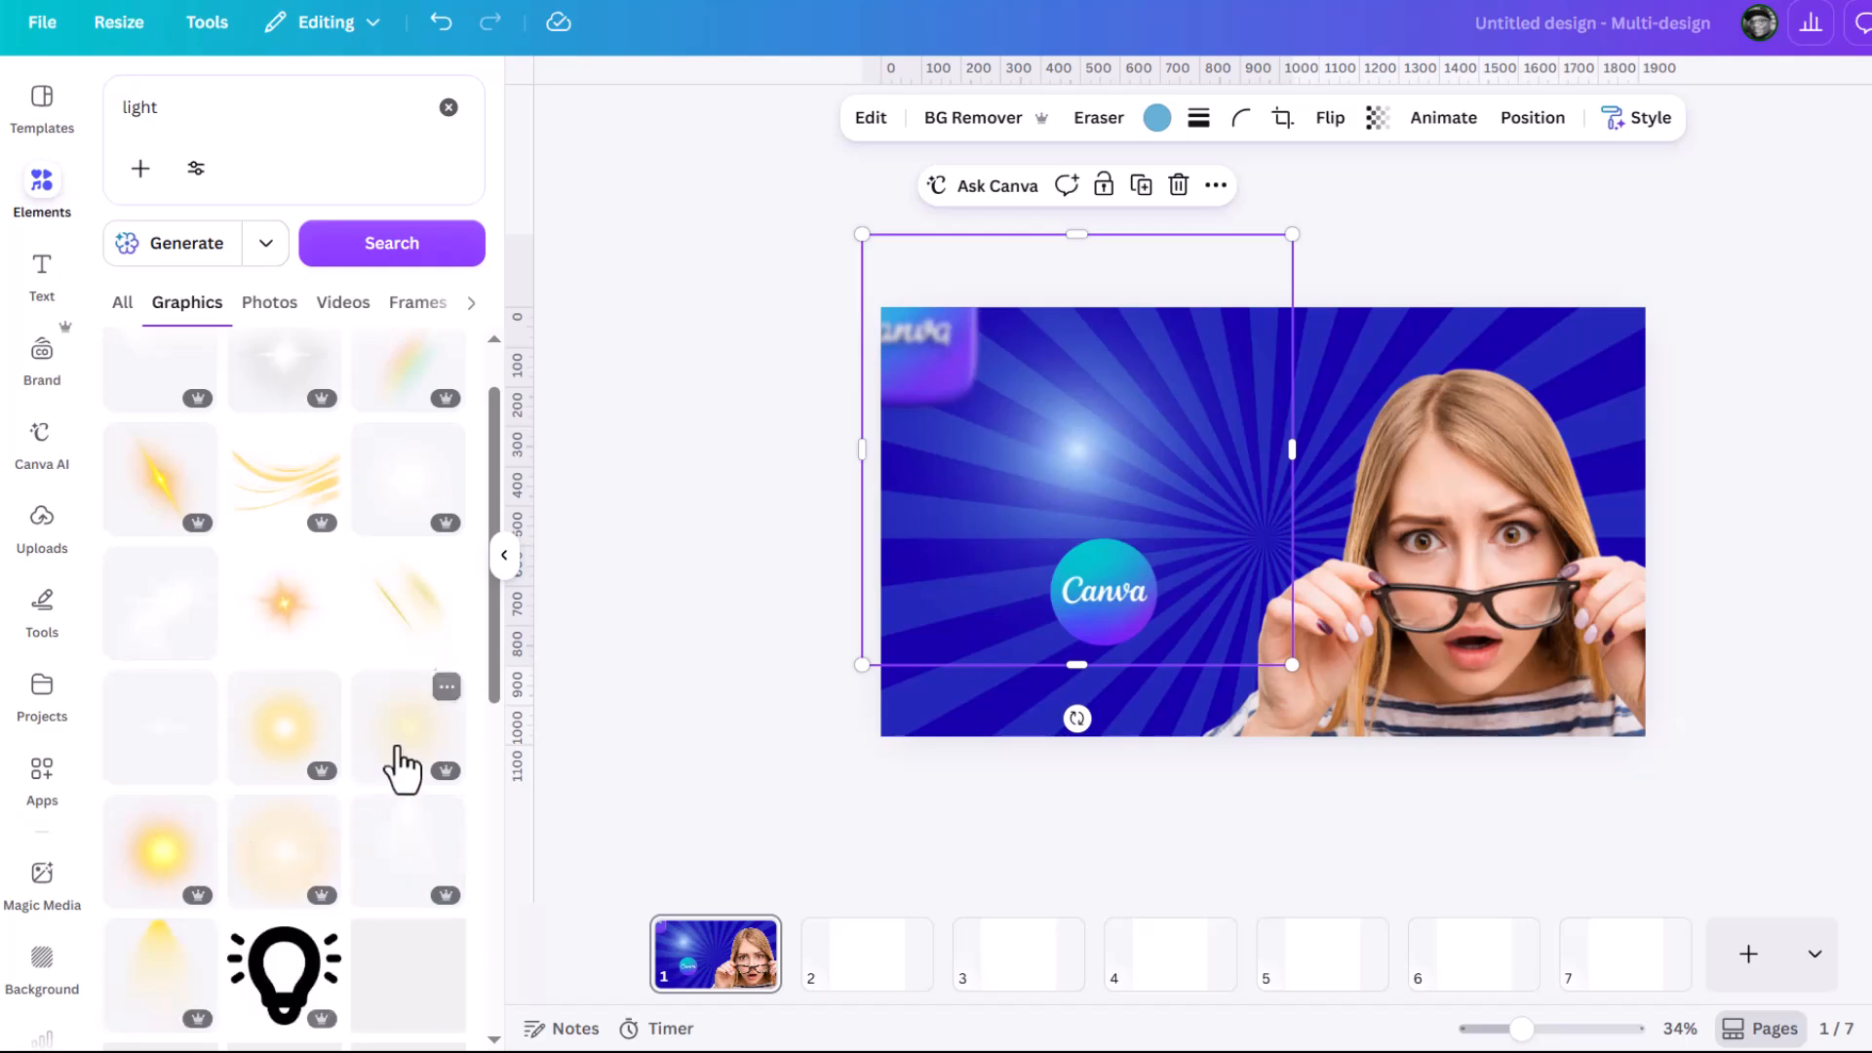
{"action": "left_click", "coordinate": [400, 746]}
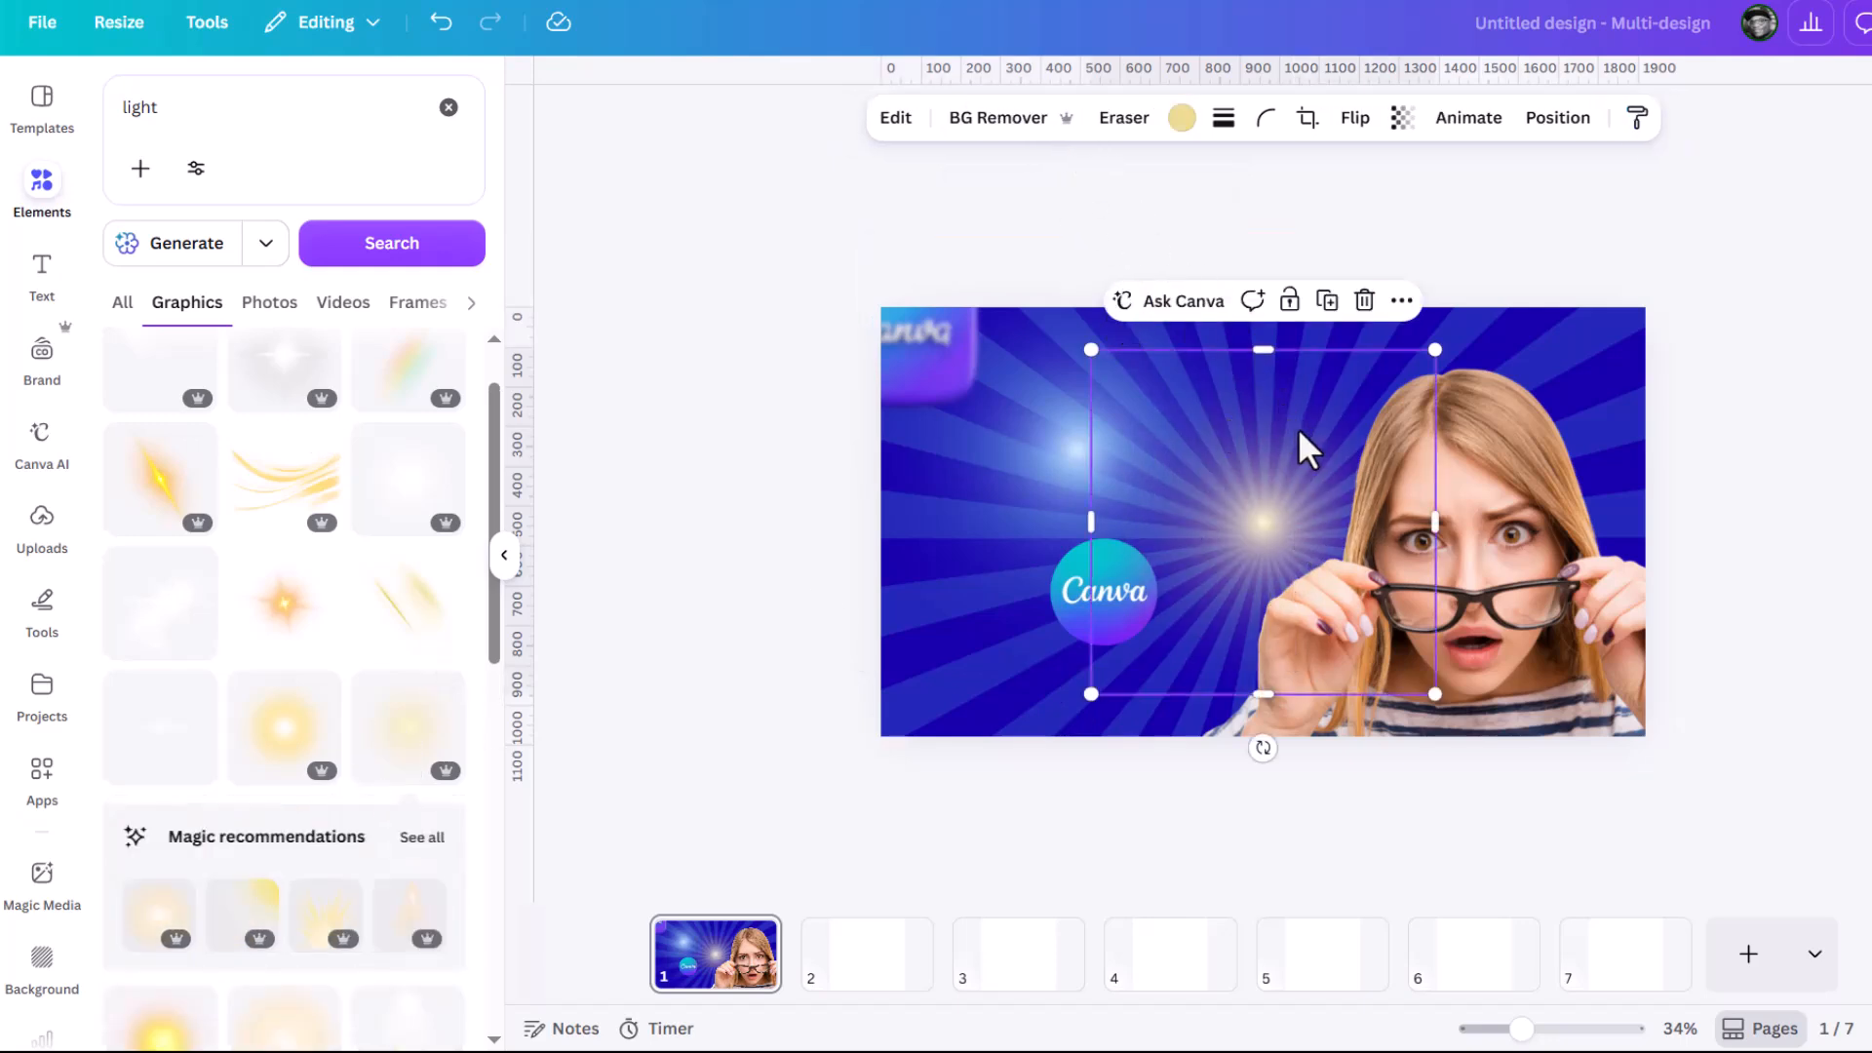
{"action": "left_click_drag", "start_coordinate": [1349, 395], "coordinate": [1388, 347]}
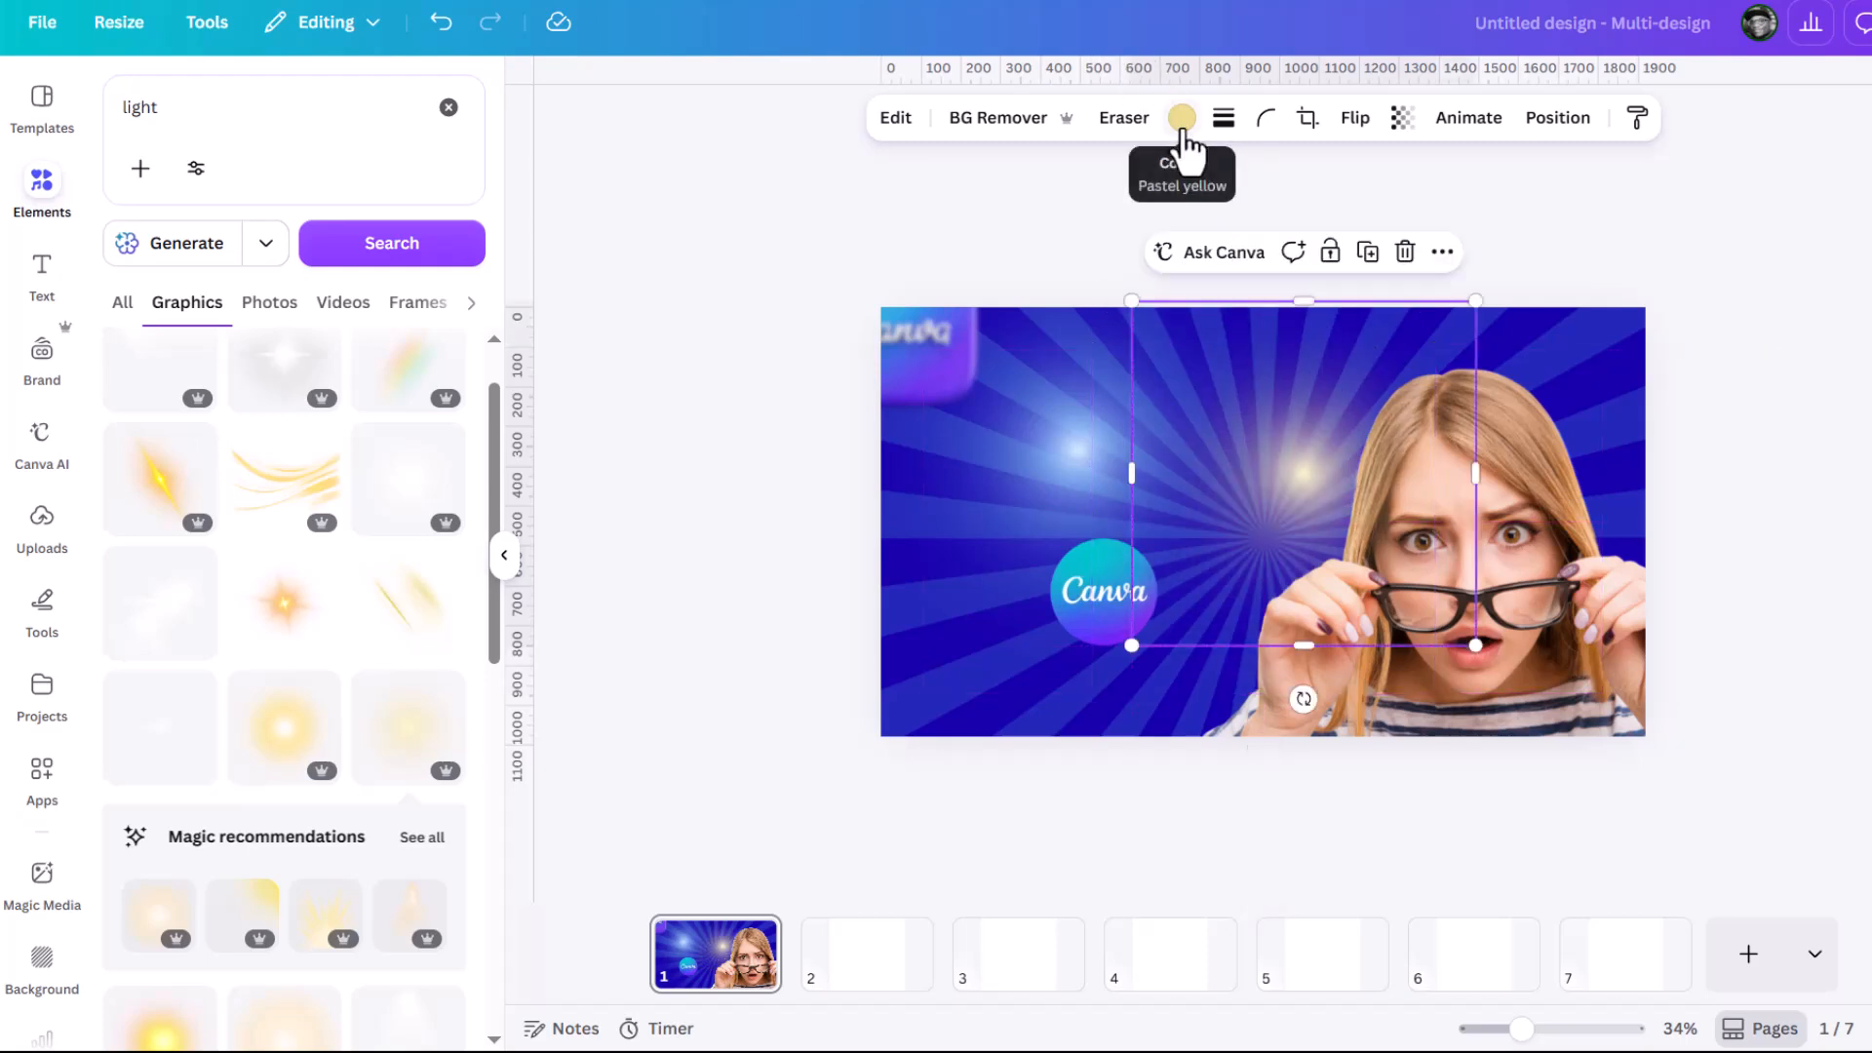
{"action": "left_click", "coordinate": [1181, 119]}
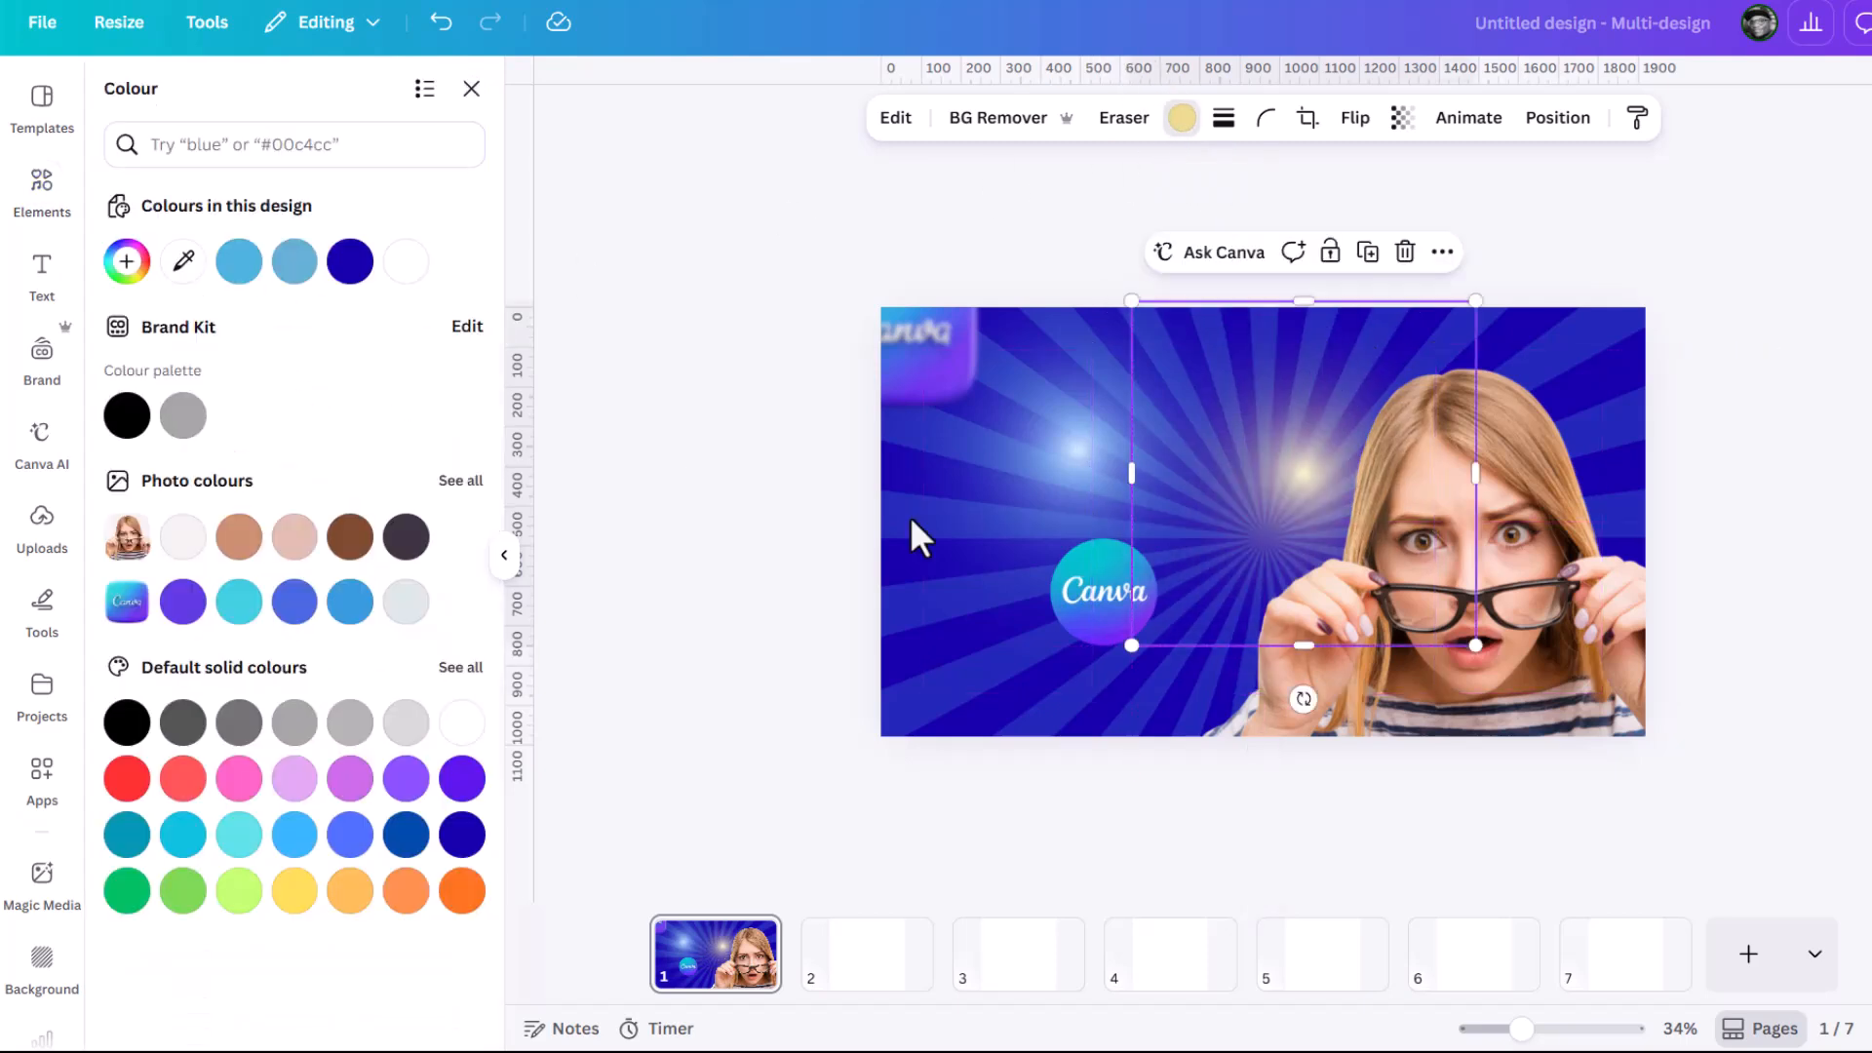
{"action": "left_click", "coordinate": [239, 261]}
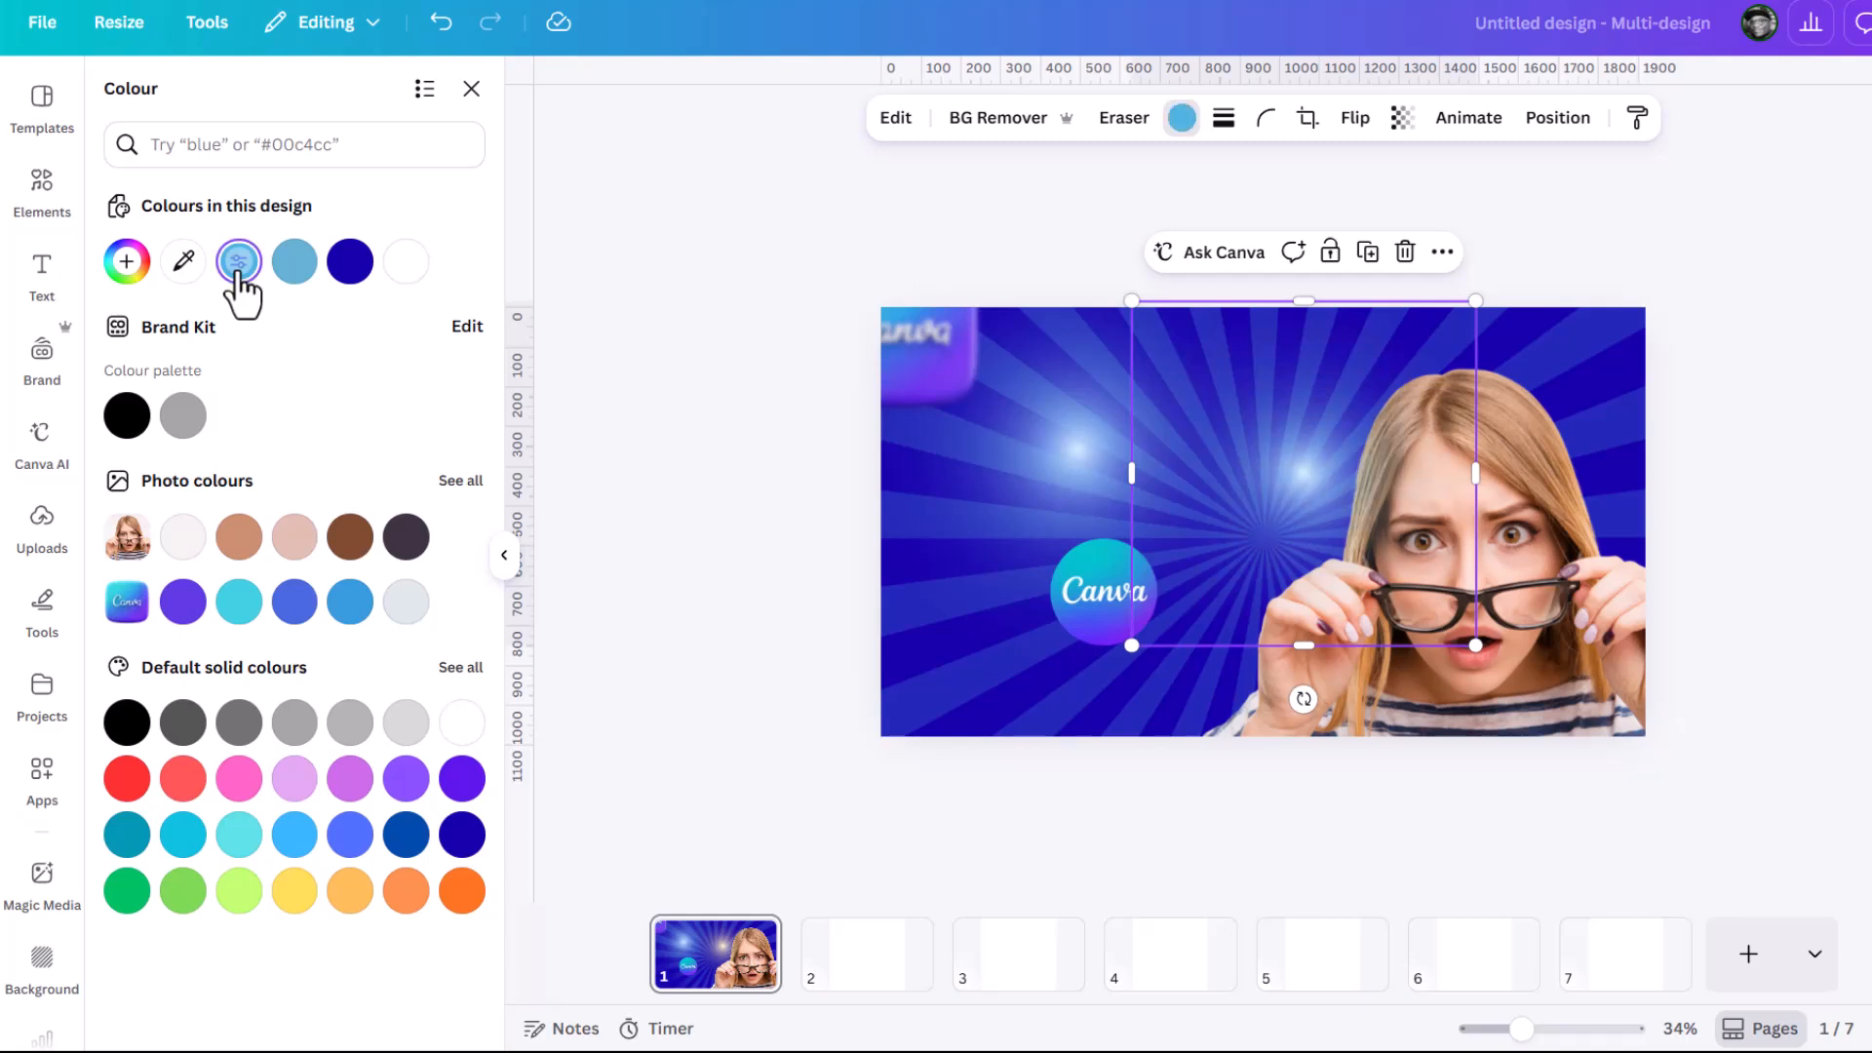
Try the newly added glow over the woman's head and delete it.
{"action": "left_click_drag", "start_coordinate": [1245, 495], "coordinate": [1348, 453]}
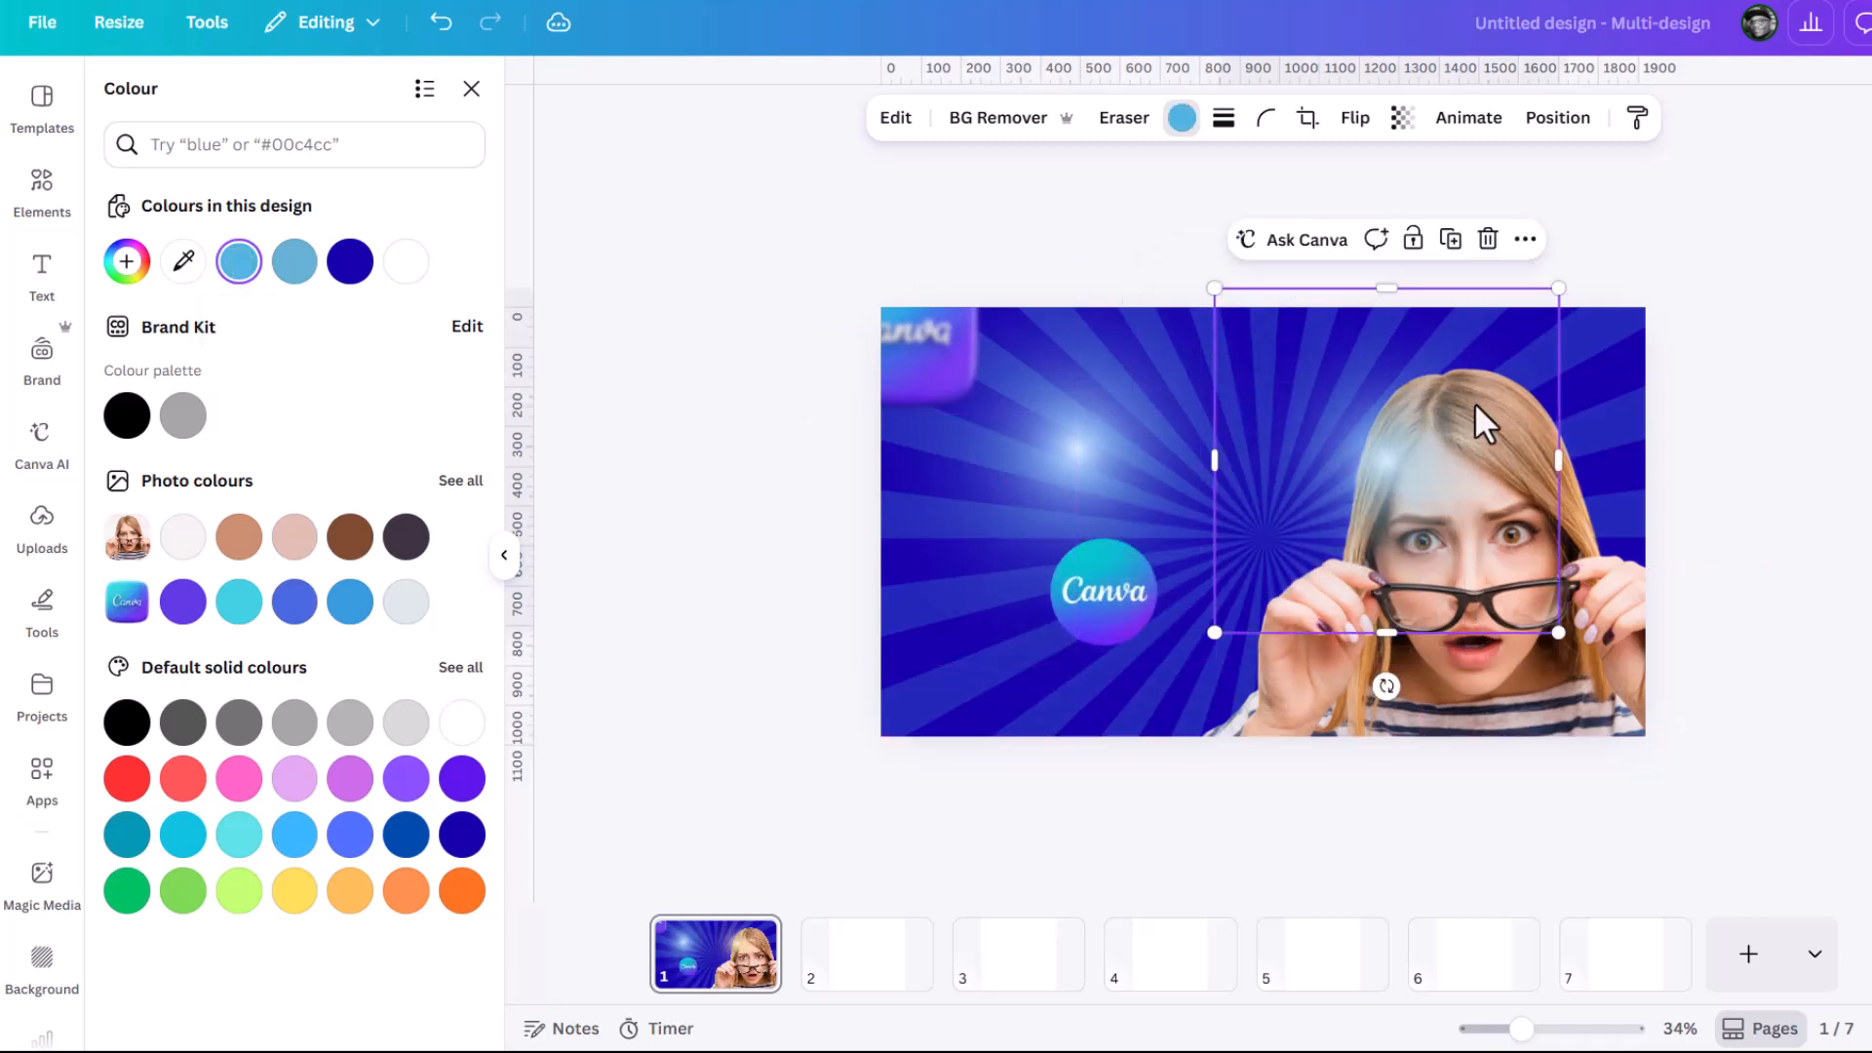
{"action": "left_click", "coordinate": [1487, 239]}
Move the remaining light-blue glow down so it sits centred behind the round Canva logo.
{"action": "left_click_drag", "start_coordinate": [1117, 446], "coordinate": [1139, 567]}
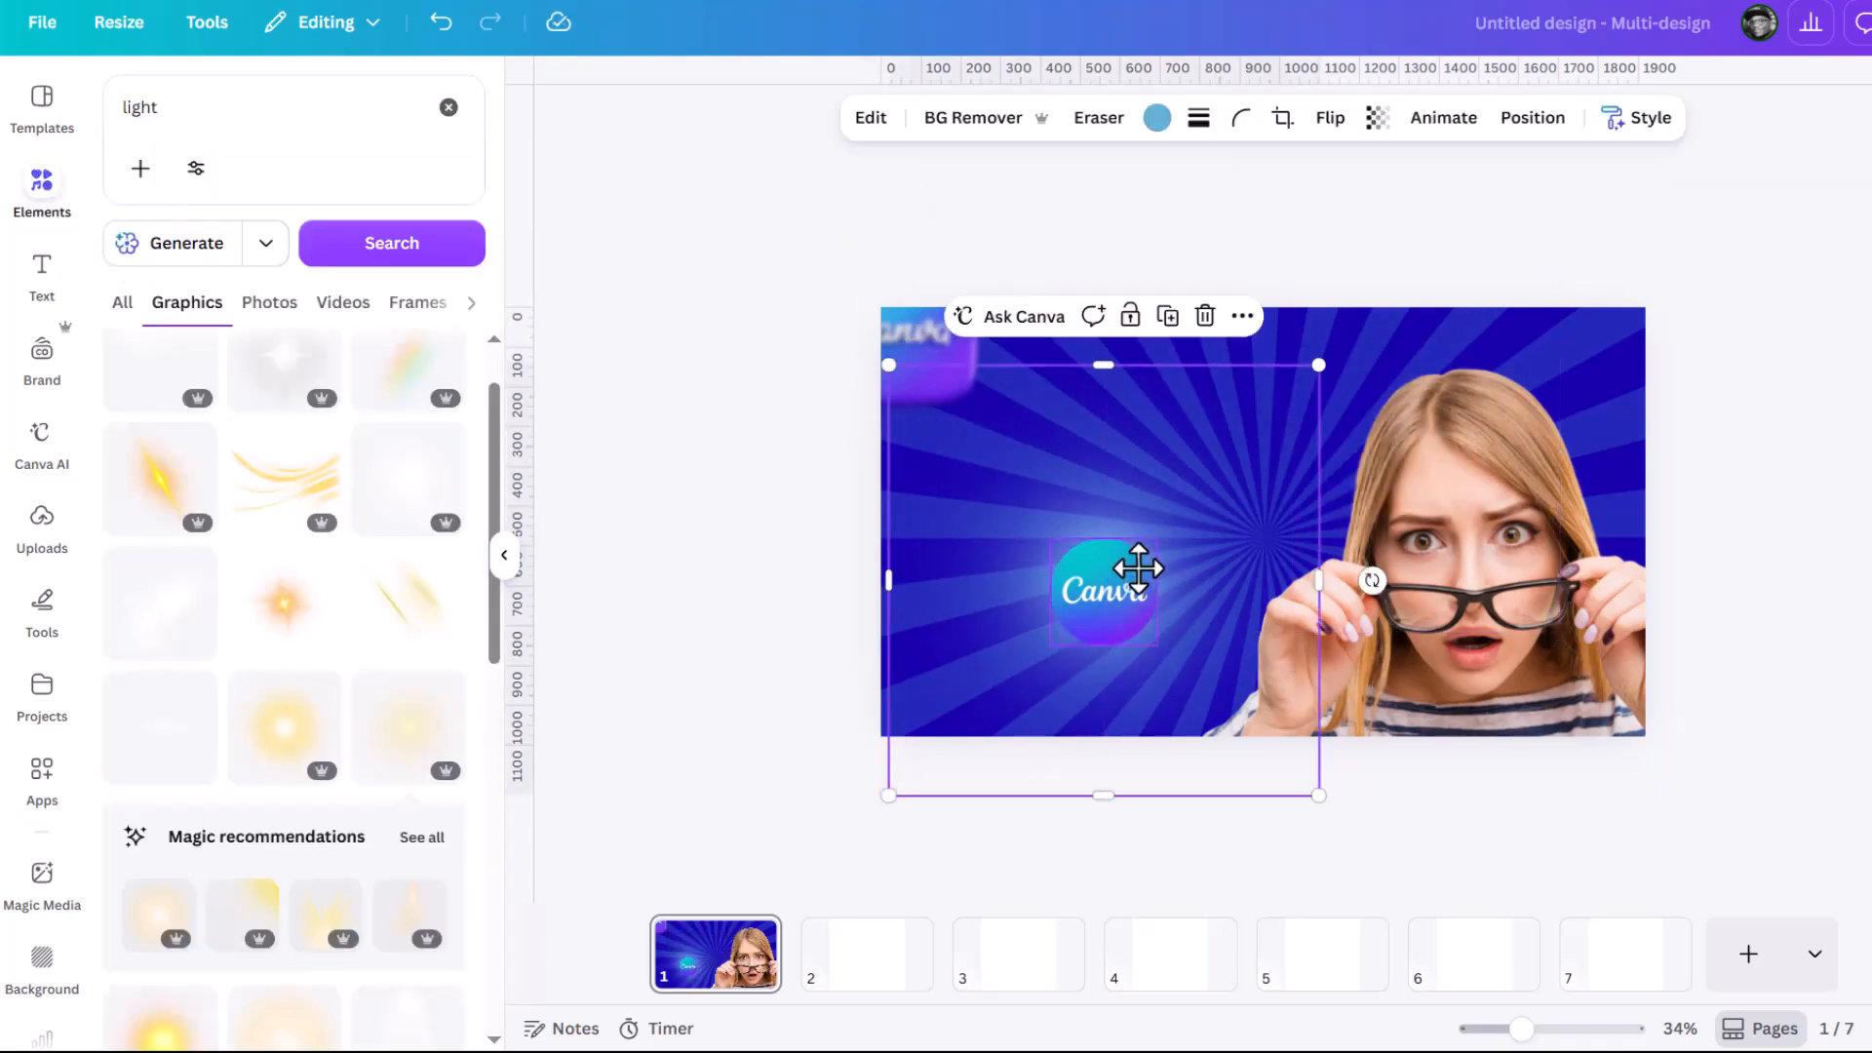
{"action": "left_click", "coordinate": [1156, 118]}
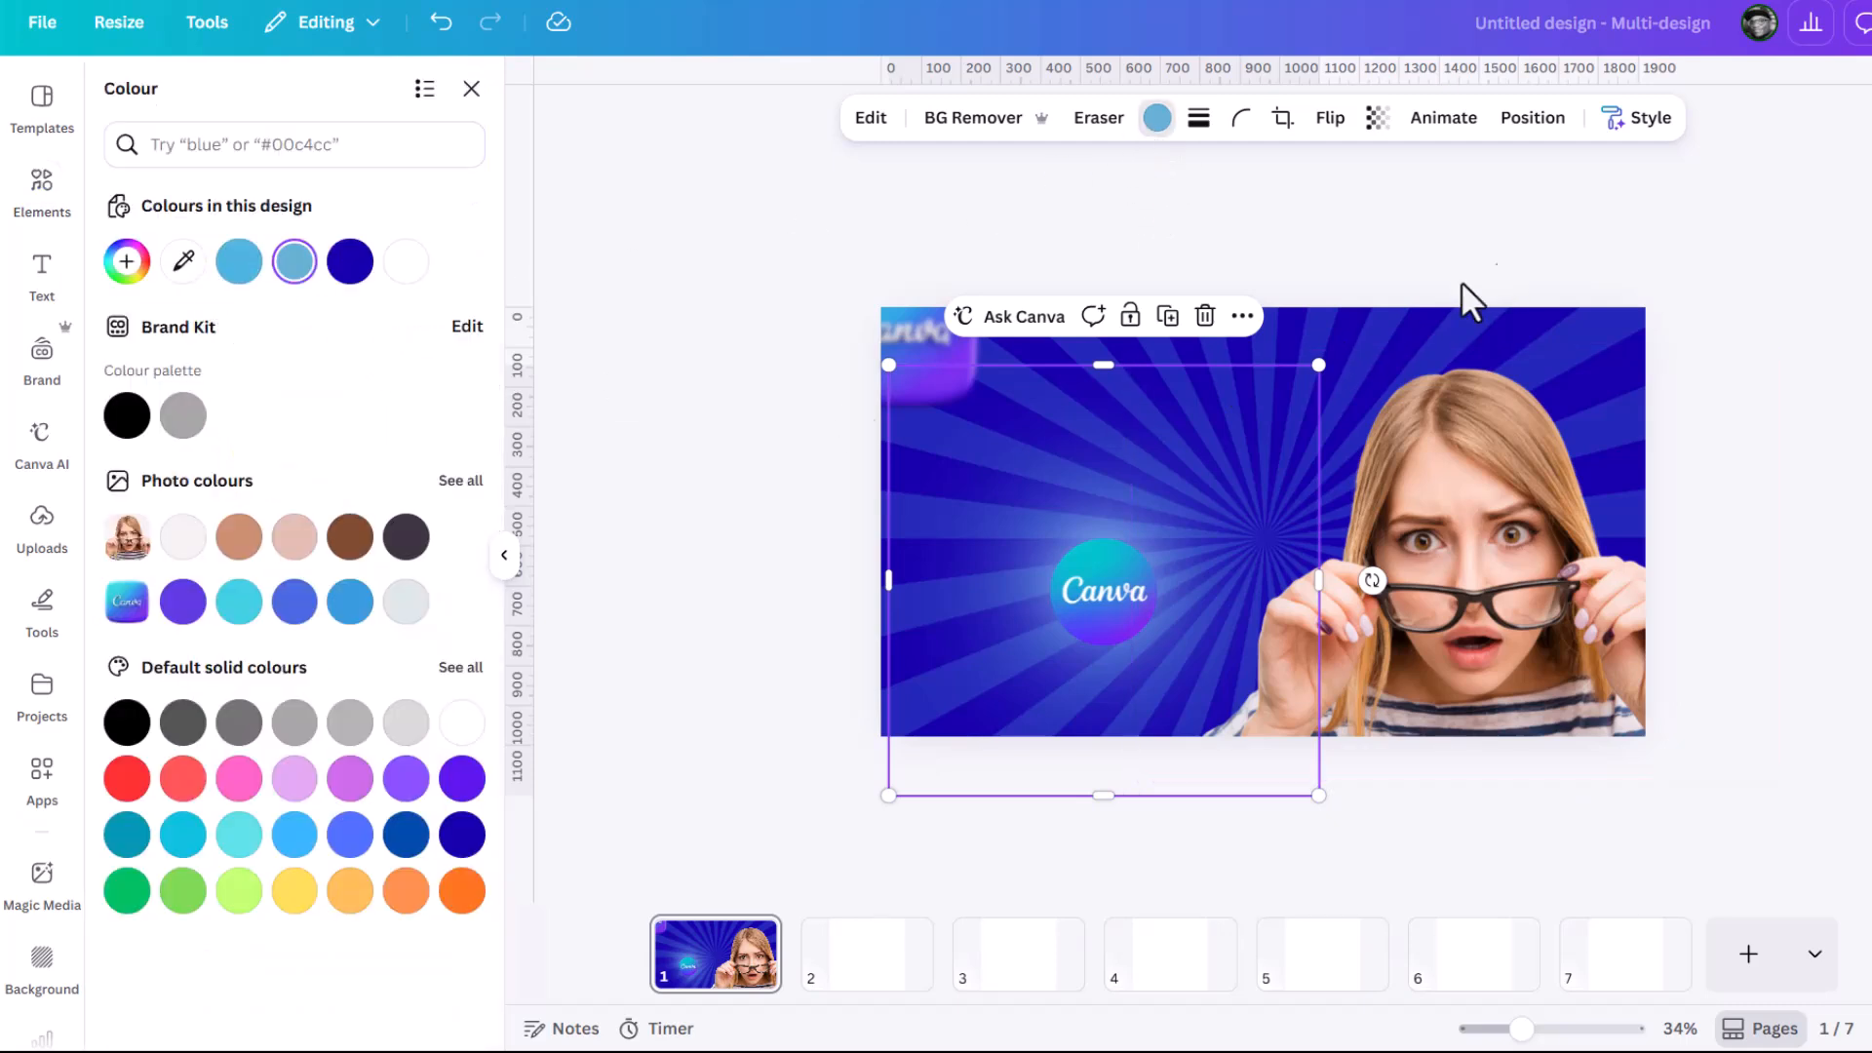
Apply a Glow shadow to the round Canva logo with size, blur amount and intensity all set to 100.
{"action": "left_click", "coordinate": [1100, 608]}
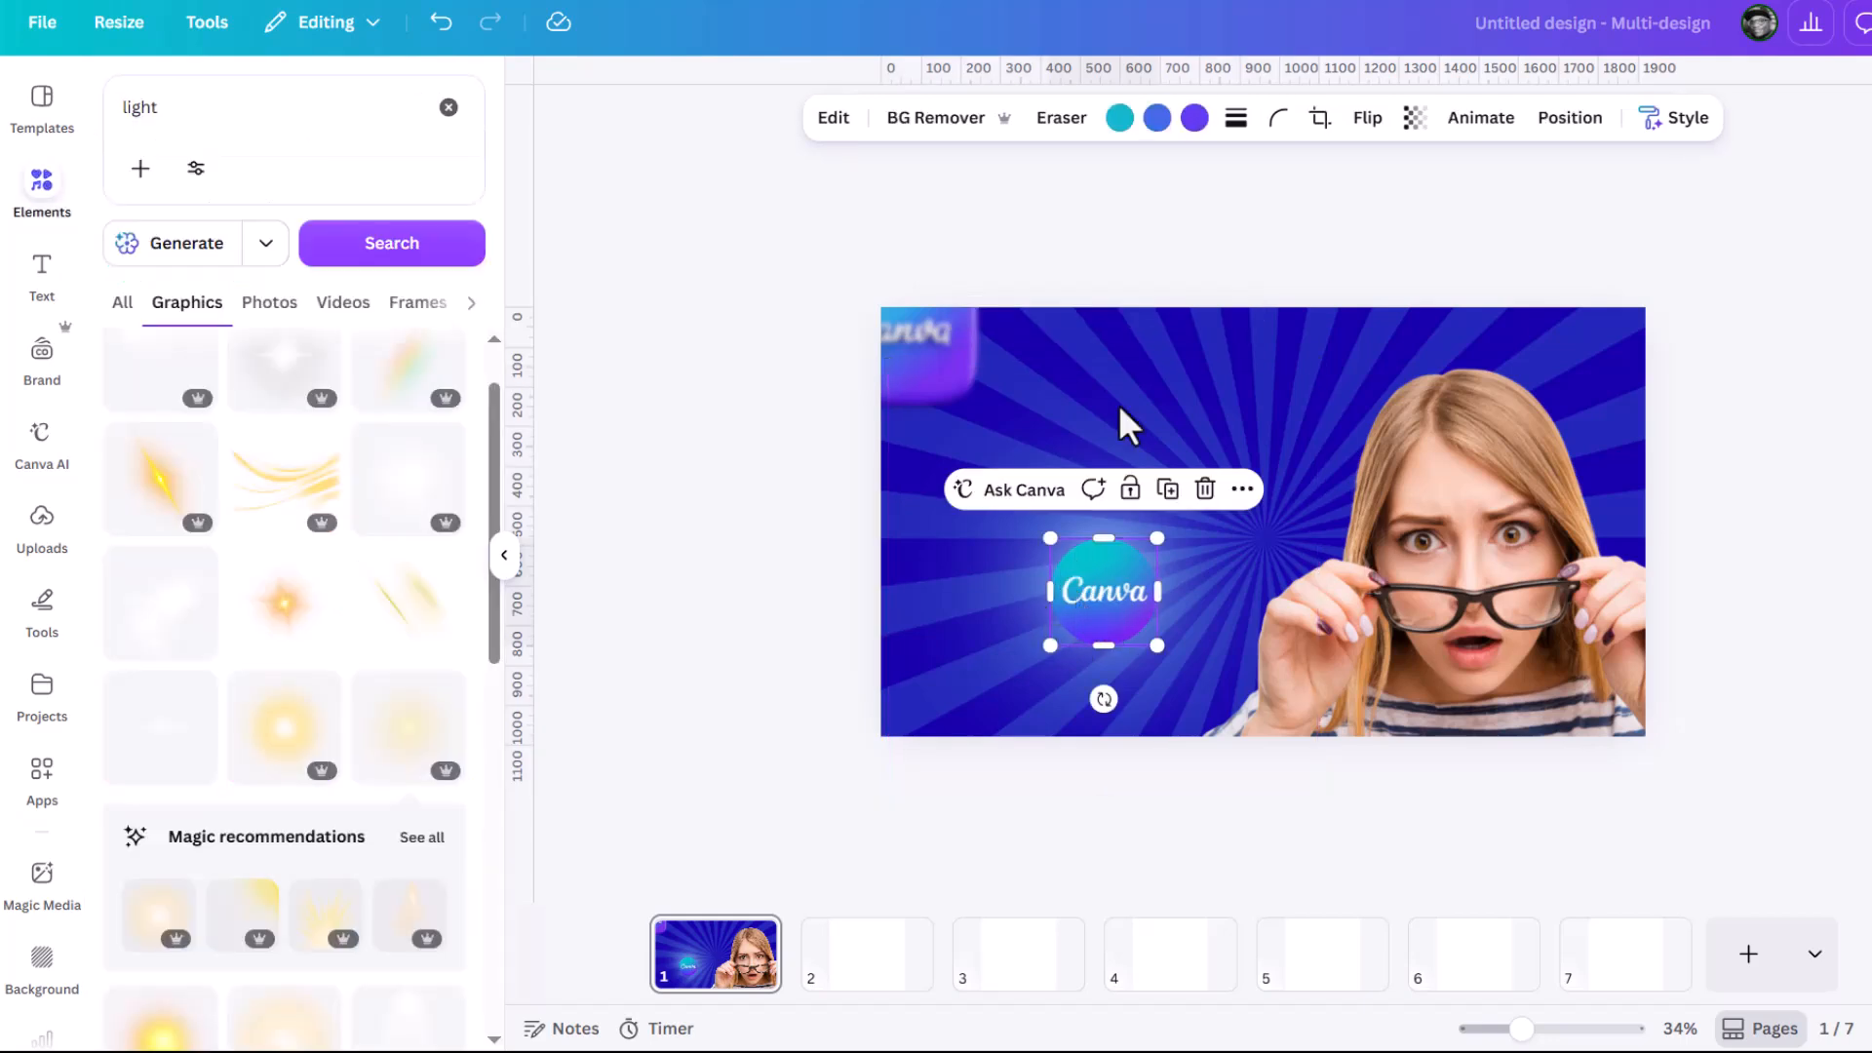
{"action": "left_click", "coordinate": [832, 119]}
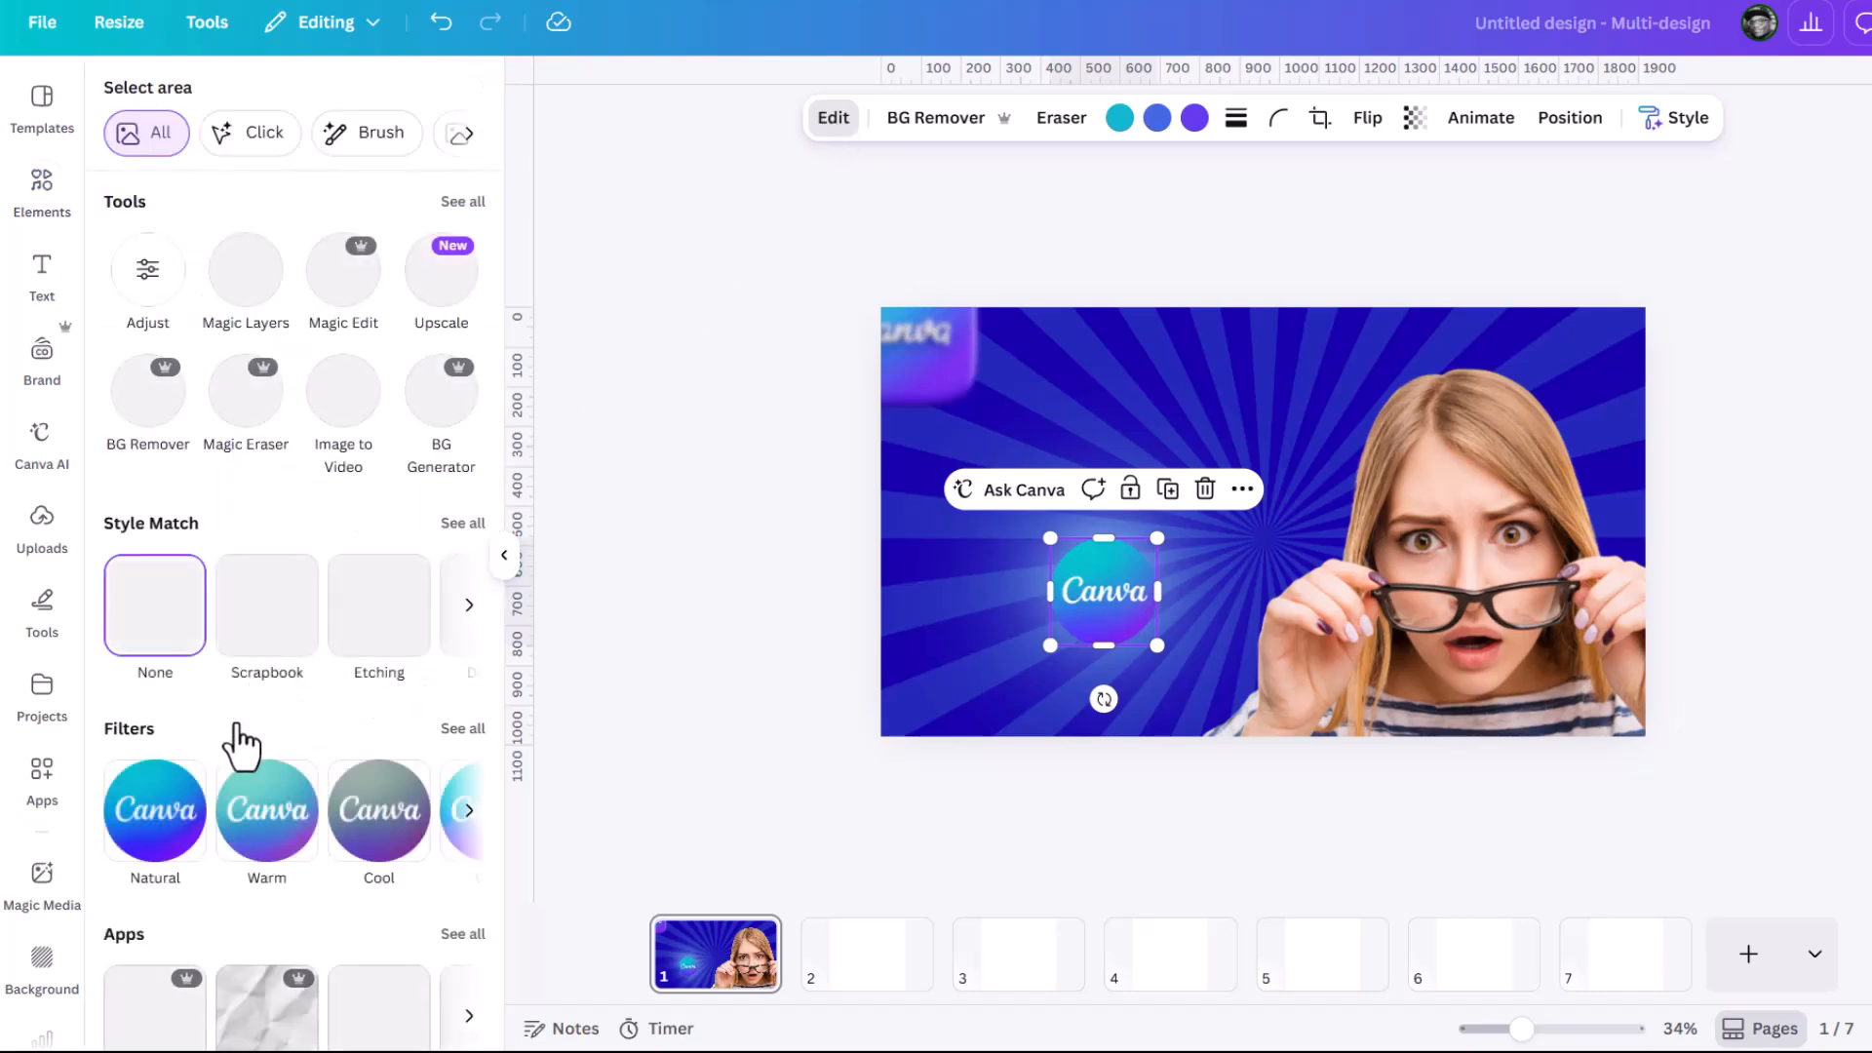
{"action": "scroll", "coordinate": [271, 897], "scroll_direction": "down", "scroll_amount": 3}
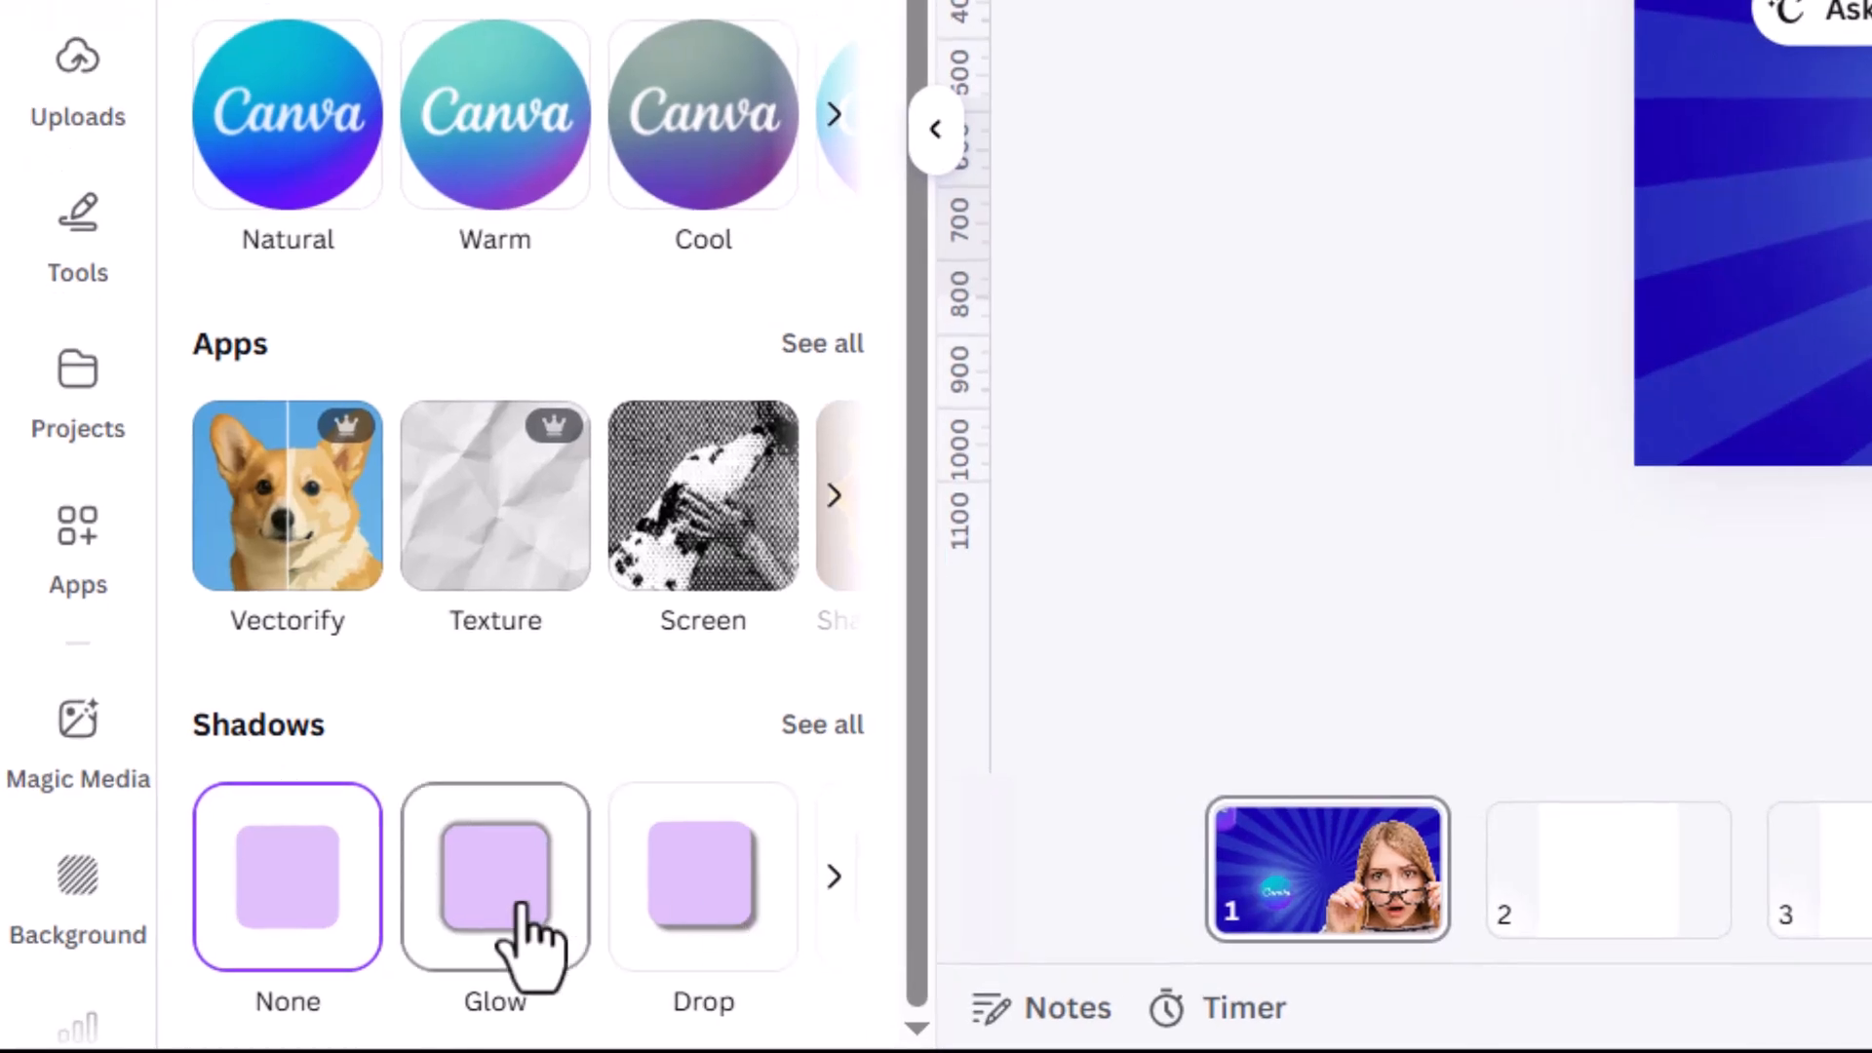
{"action": "left_click", "coordinate": [822, 726]}
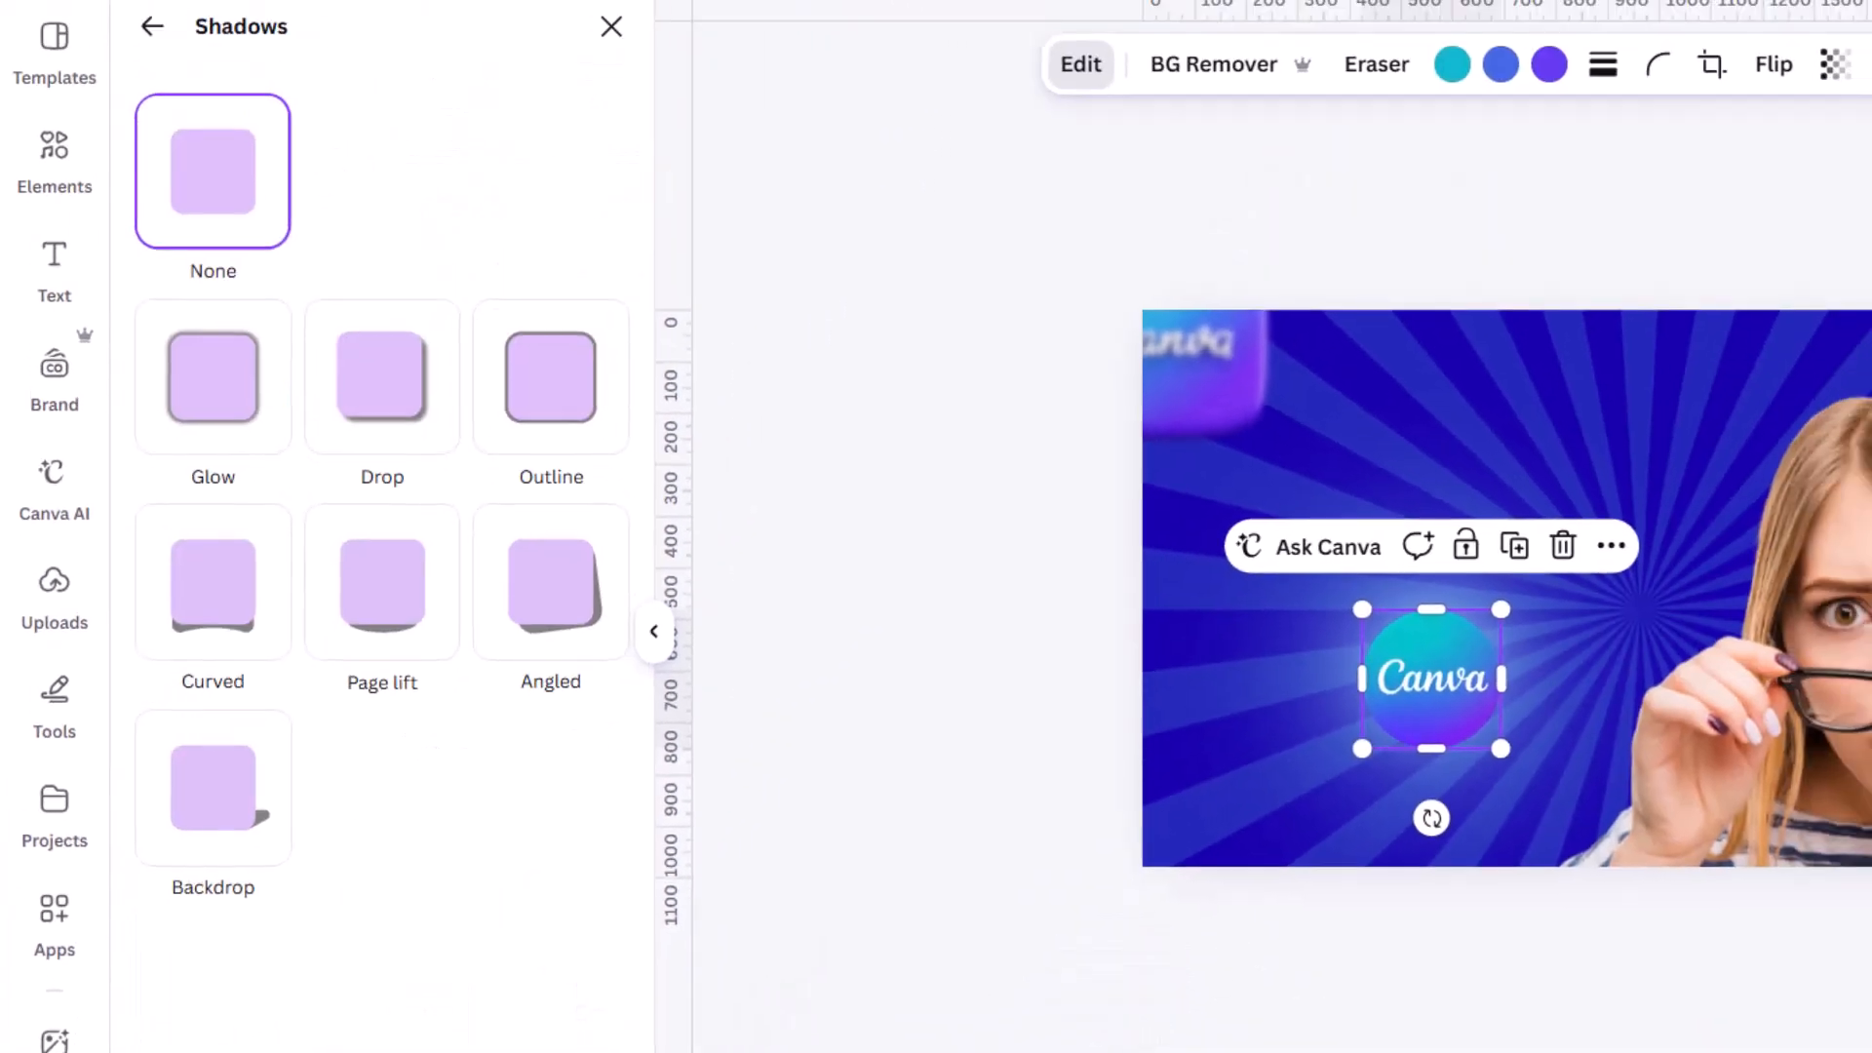
{"action": "left_click", "coordinate": [211, 420]}
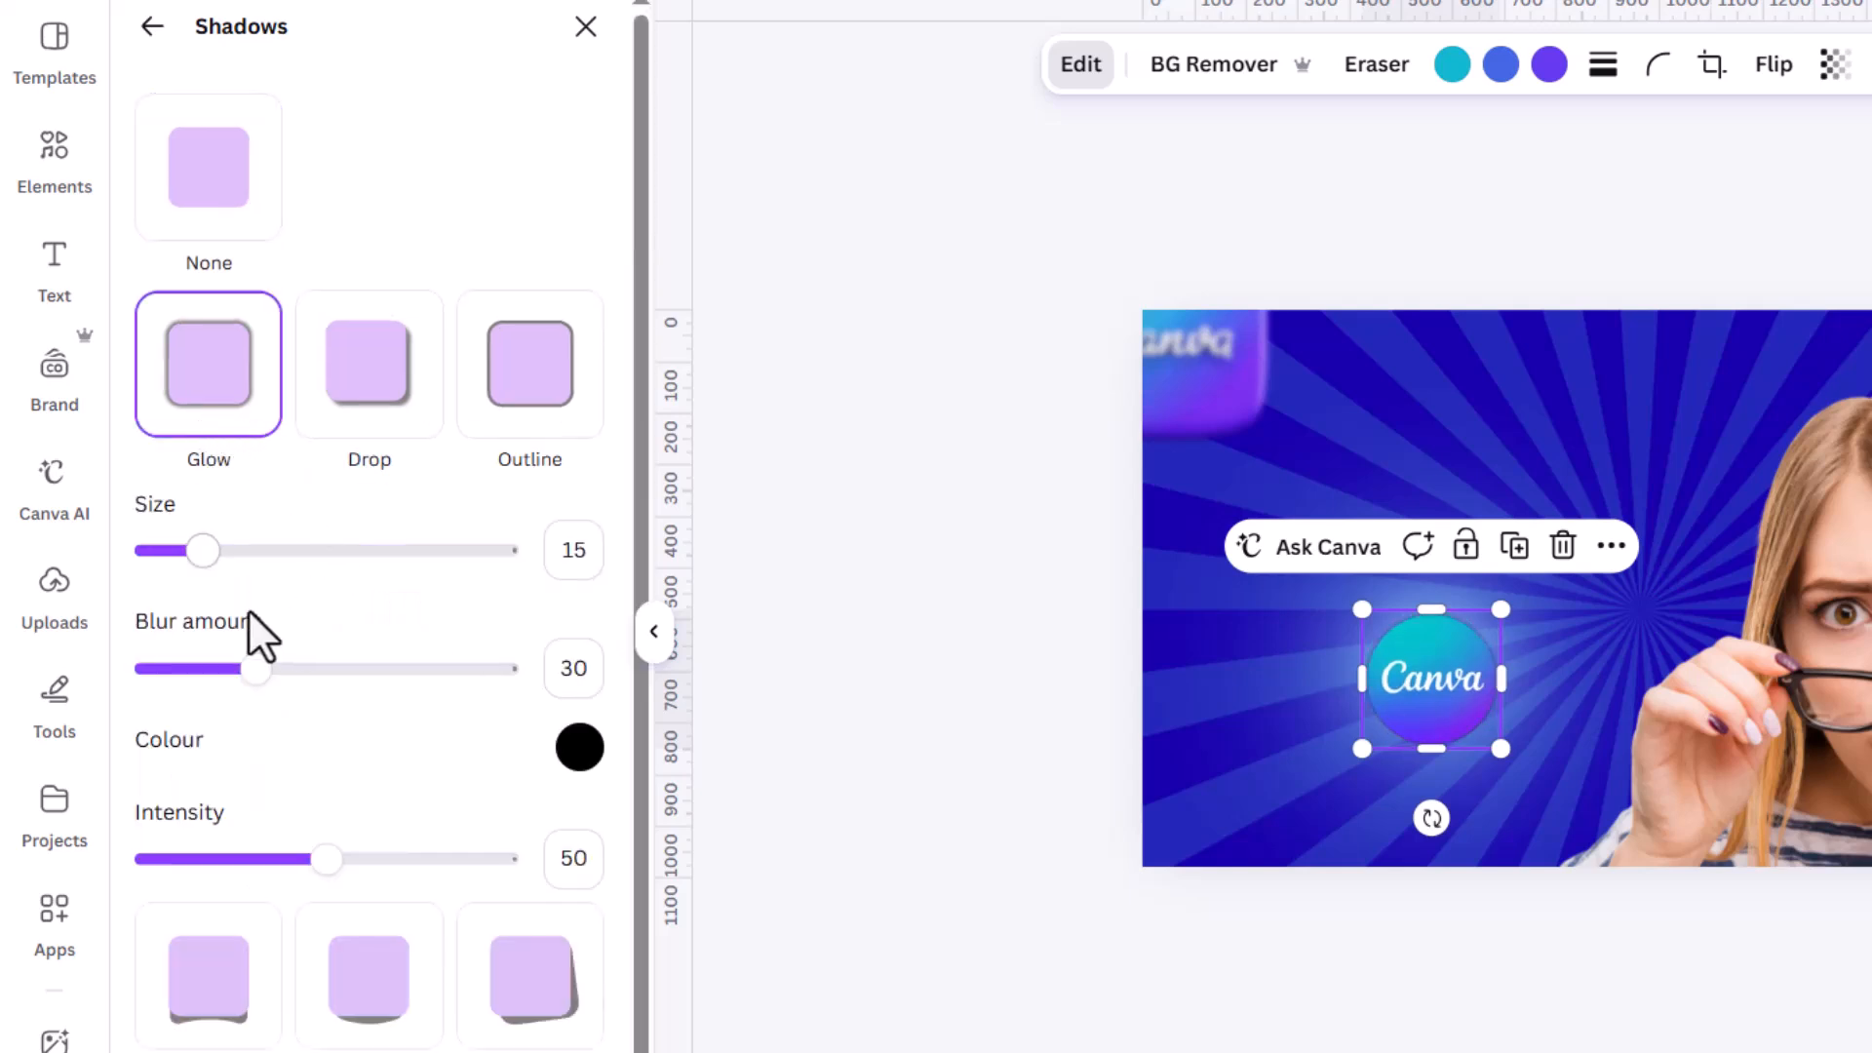
{"action": "left_click_drag", "start_coordinate": [257, 669], "coordinate": [507, 669]}
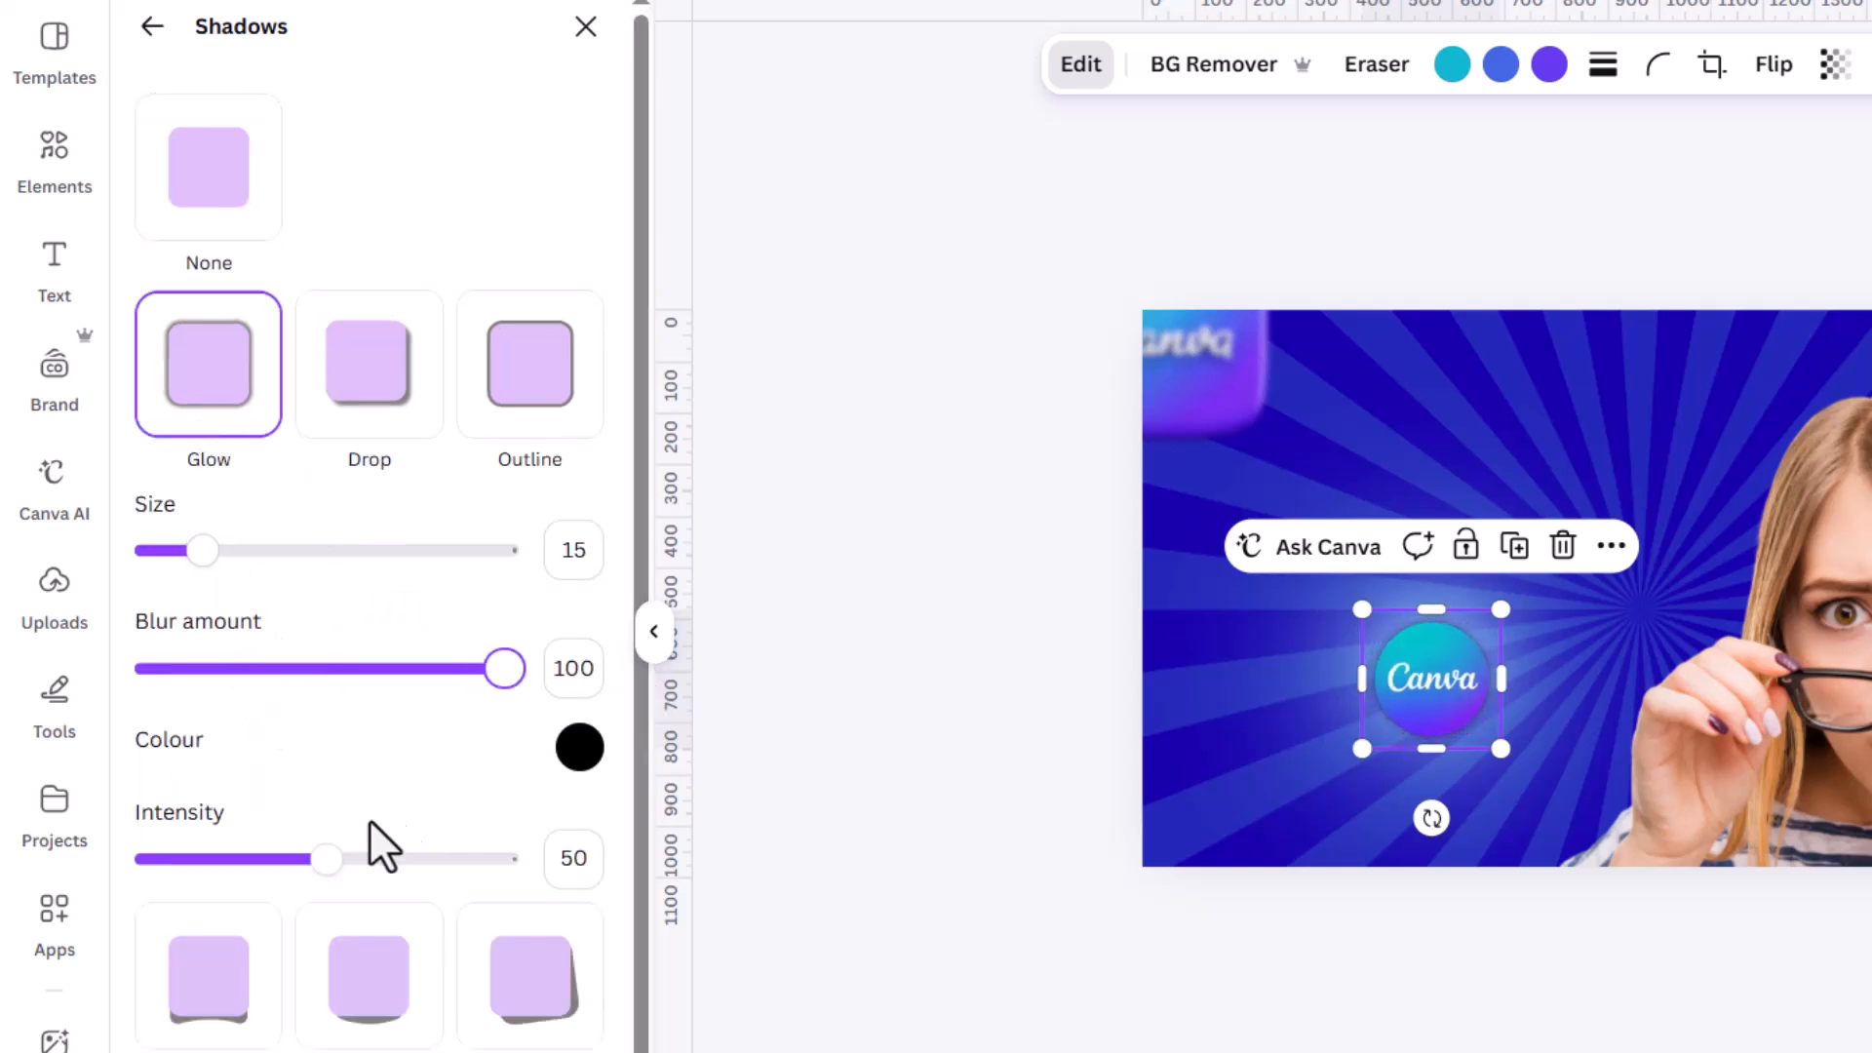
{"action": "left_click_drag", "start_coordinate": [328, 856], "coordinate": [769, 857]}
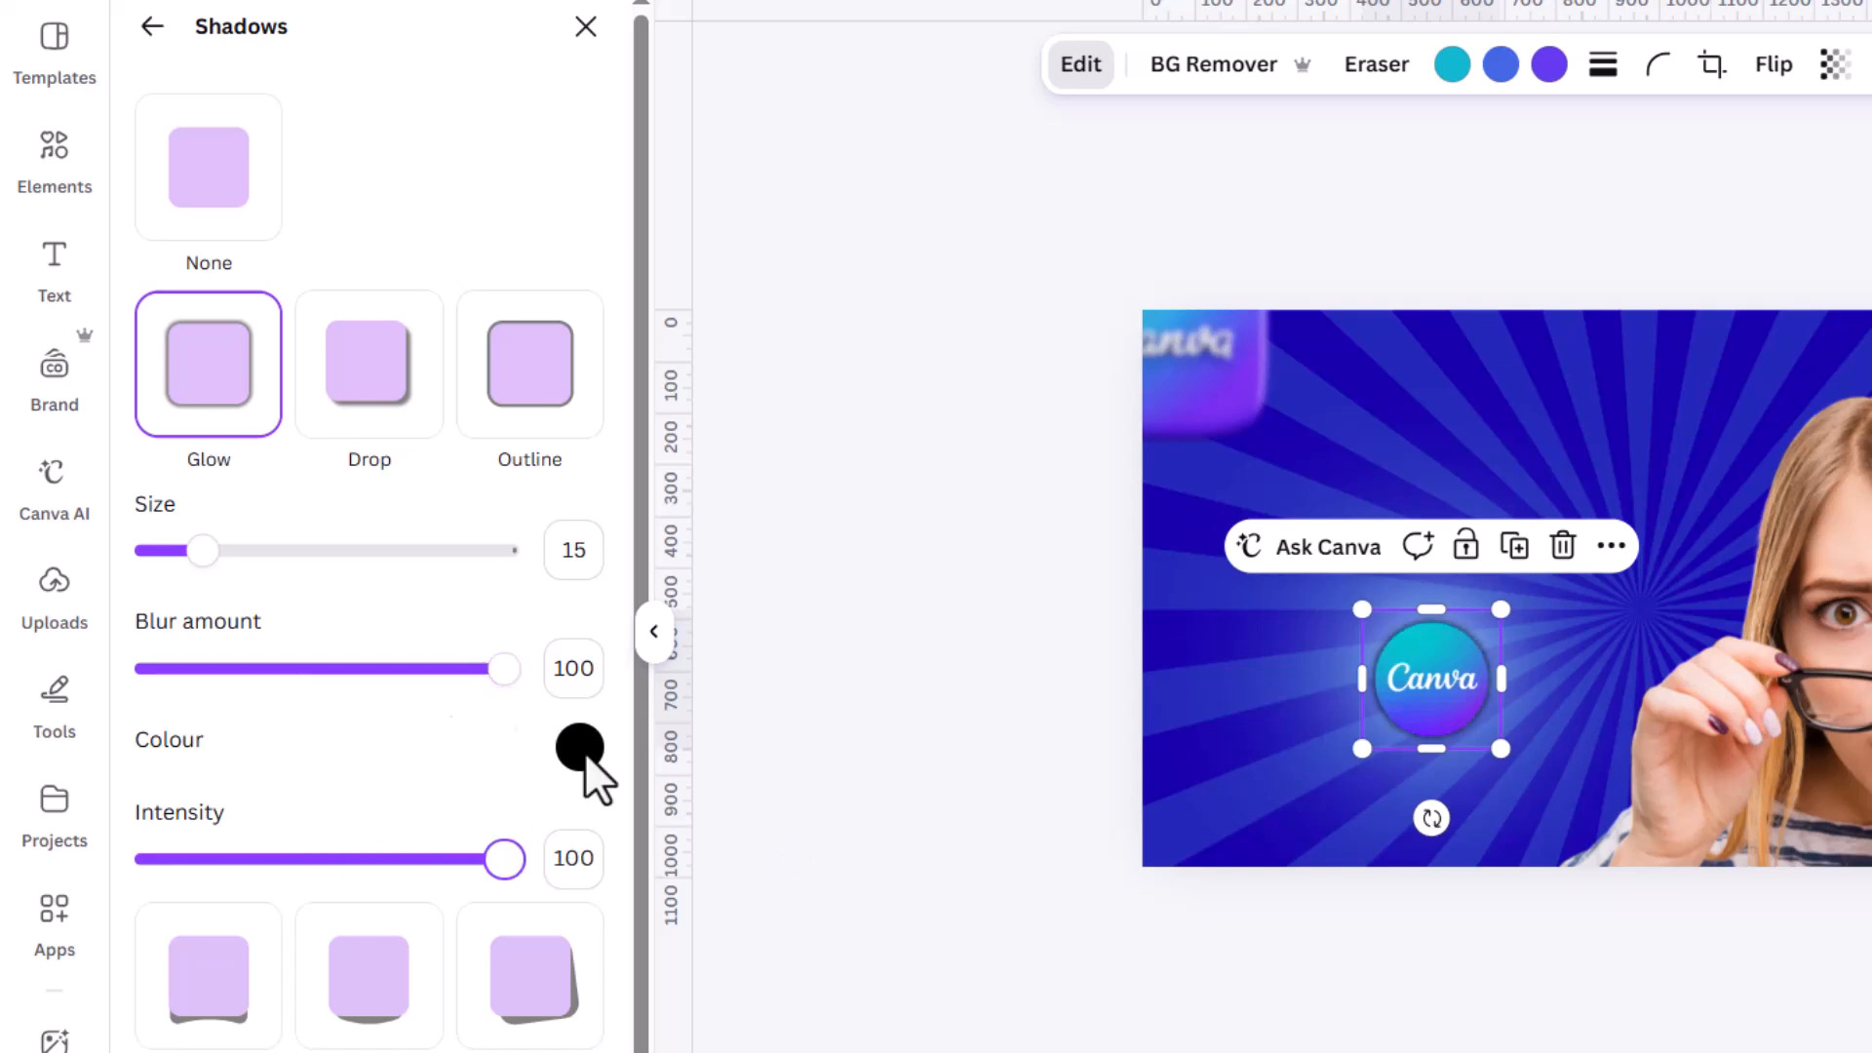
{"action": "left_click_drag", "start_coordinate": [196, 546], "coordinate": [773, 547]}
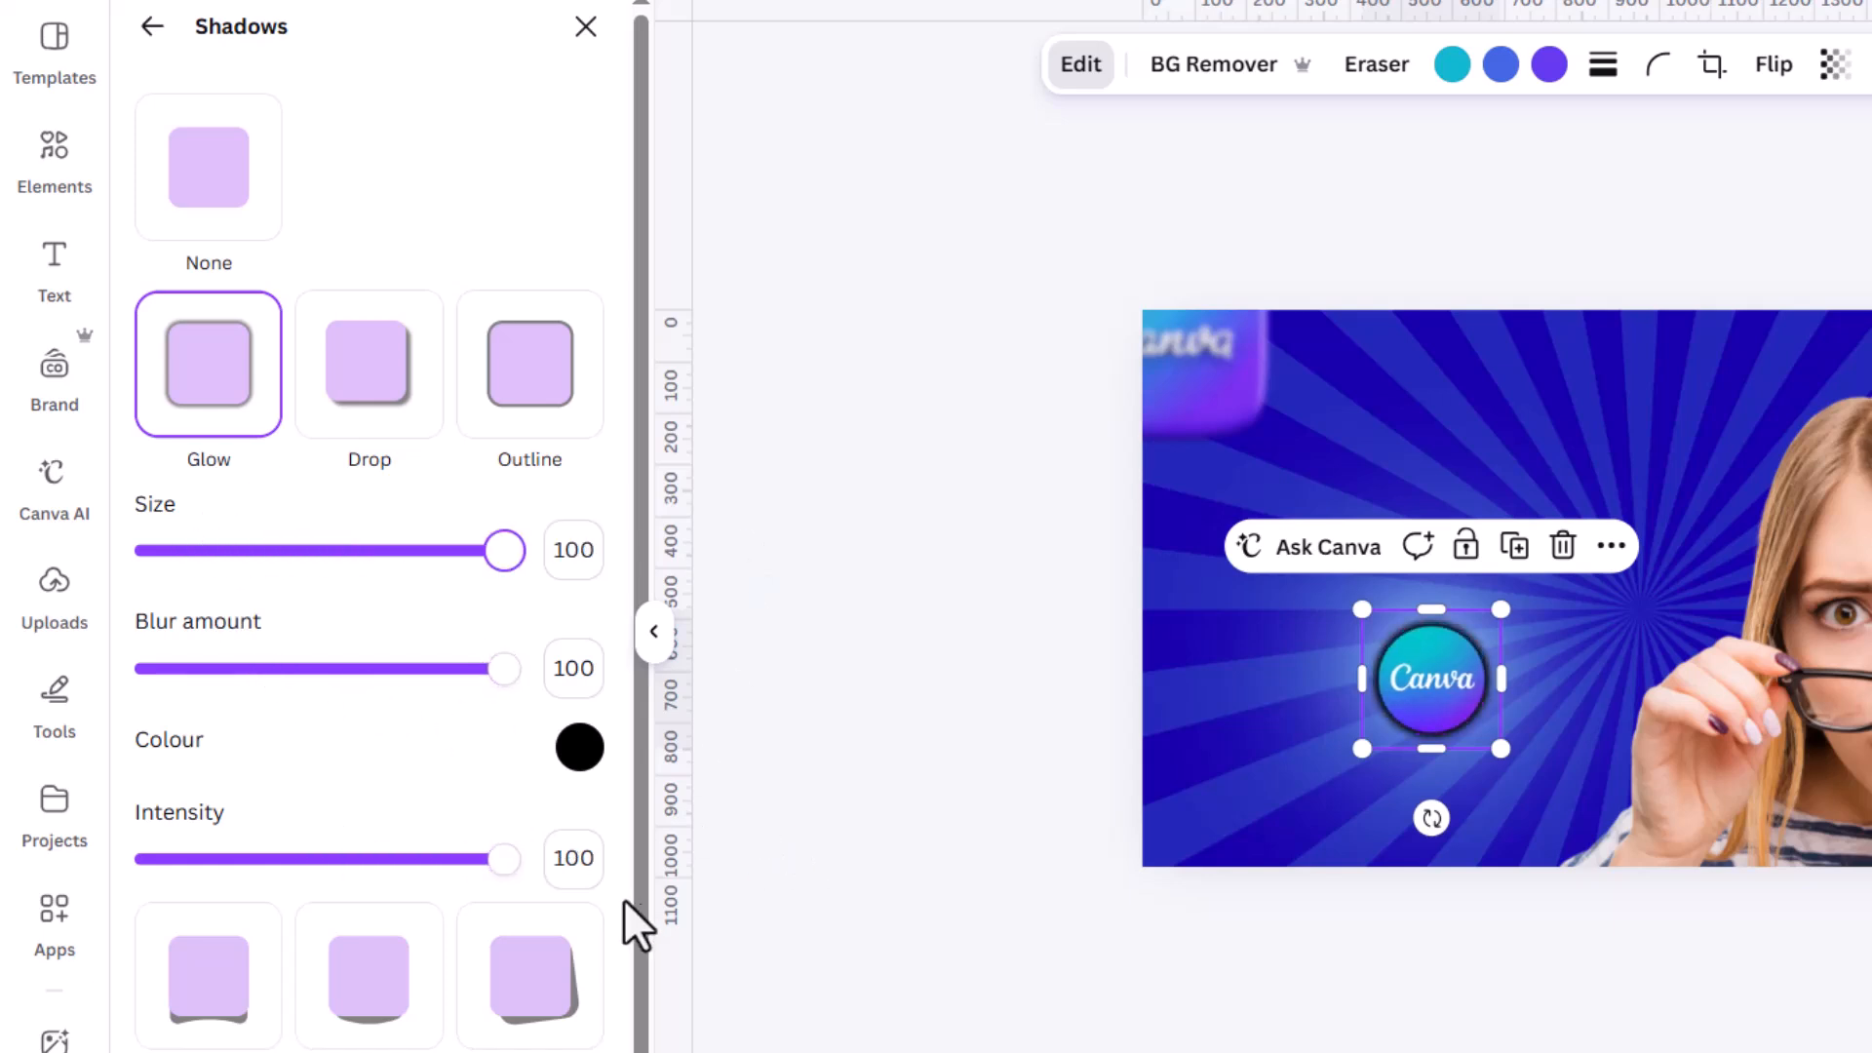
Set the round logo's Glow shadow colour to bright cyan and reduce its intensity to about 15.
{"action": "left_click", "coordinate": [579, 747]}
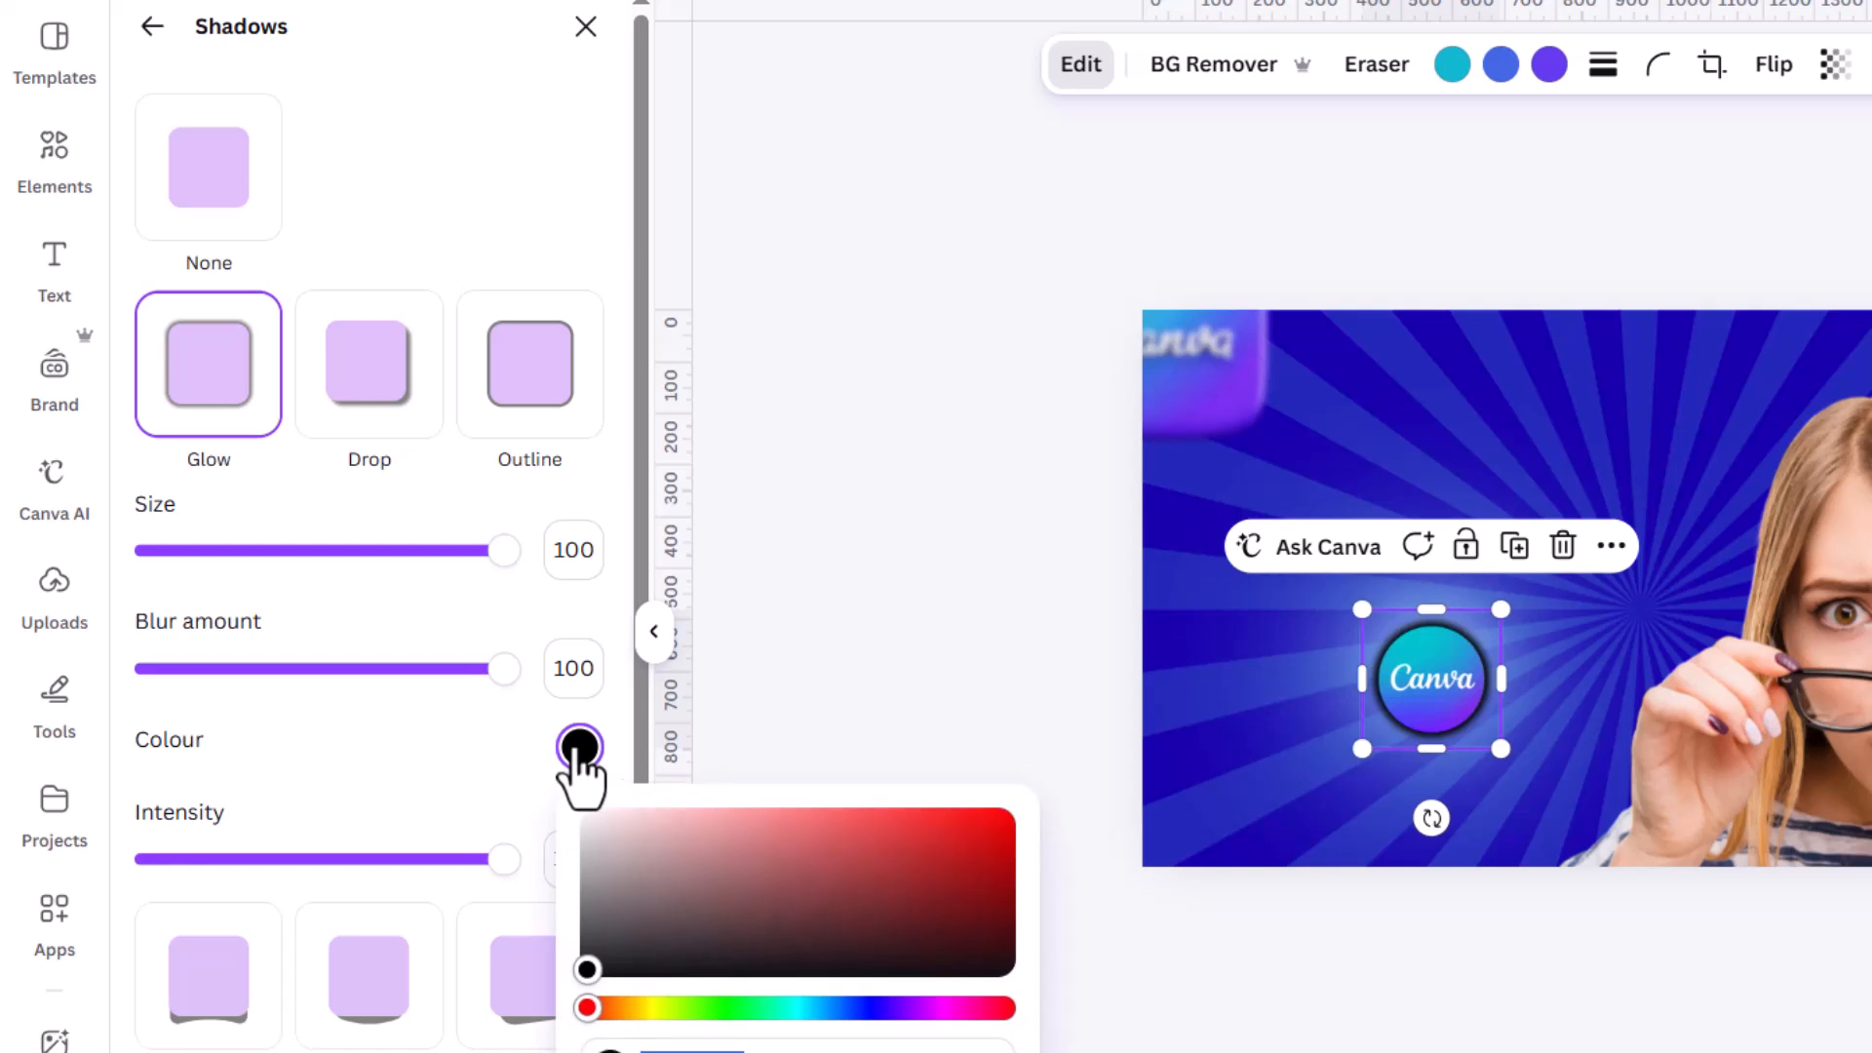
{"action": "left_click", "coordinate": [806, 1014]}
{"action": "left_click_drag", "start_coordinate": [823, 928], "coordinate": [1099, 786]}
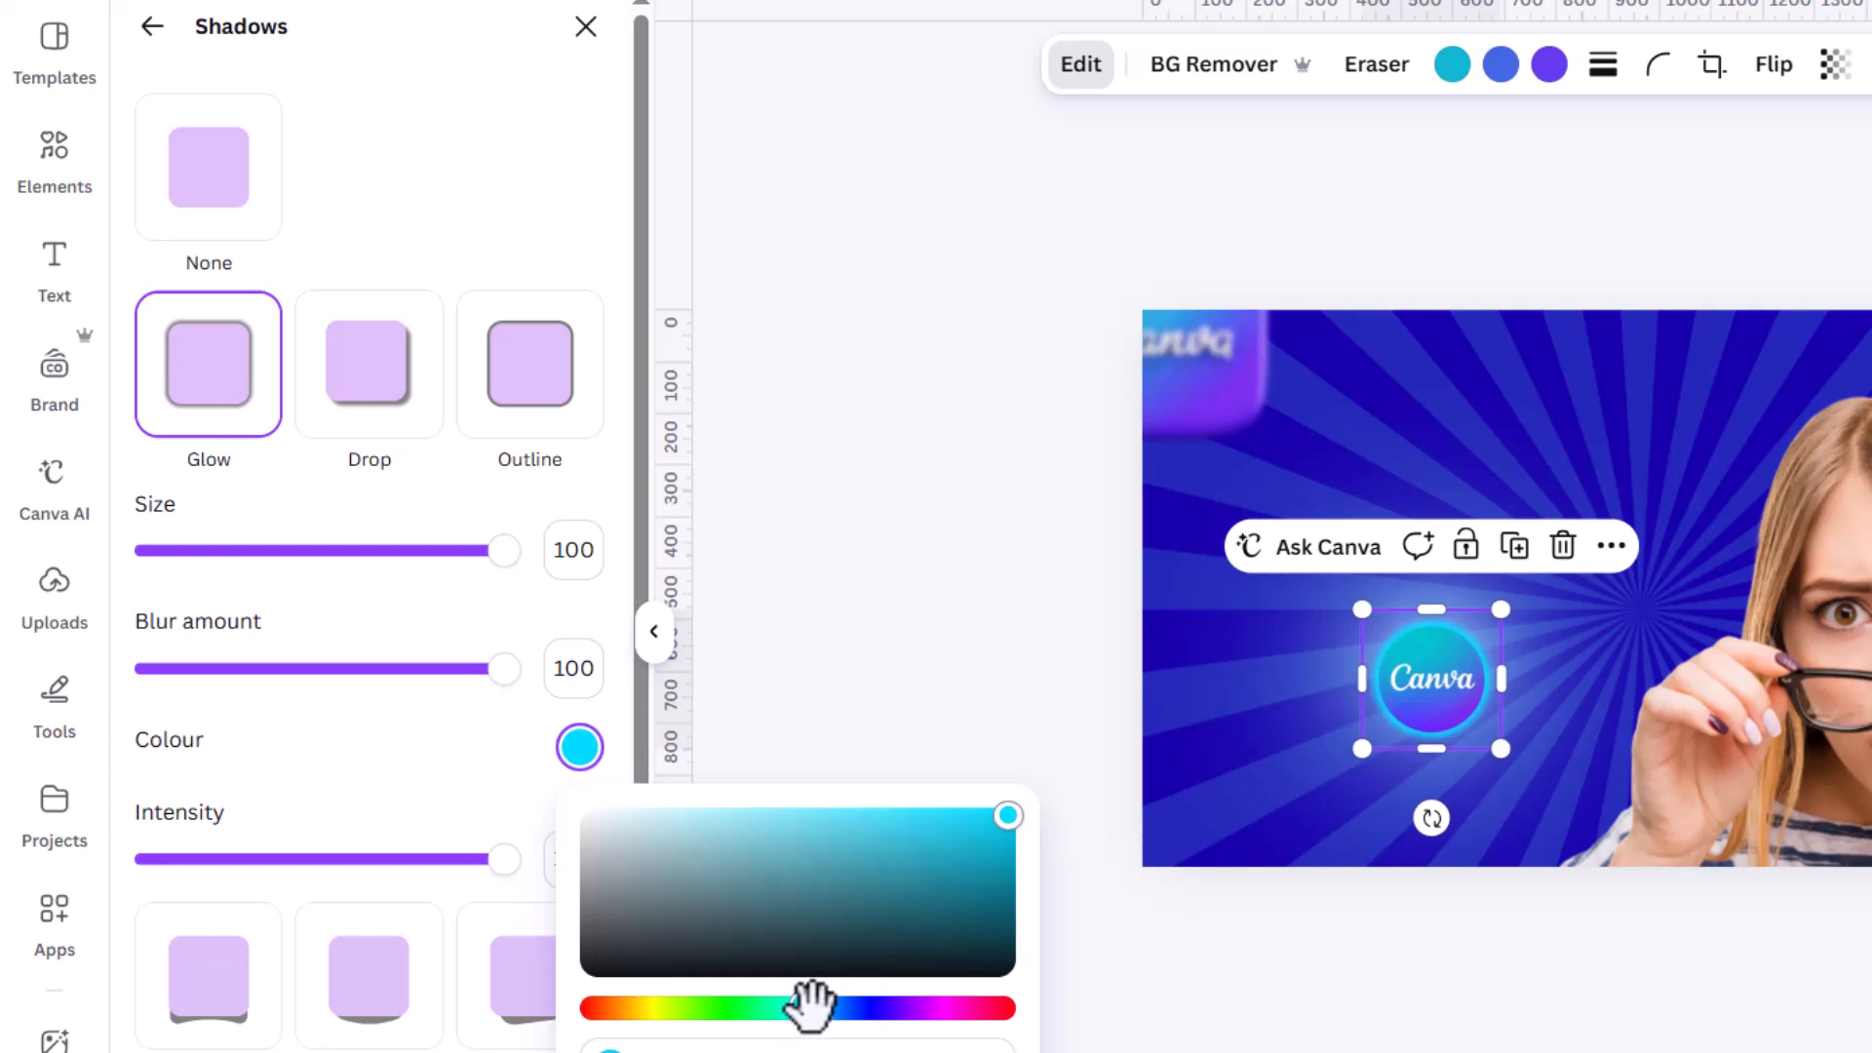
{"action": "left_click_drag", "start_coordinate": [501, 858], "coordinate": [222, 864]}
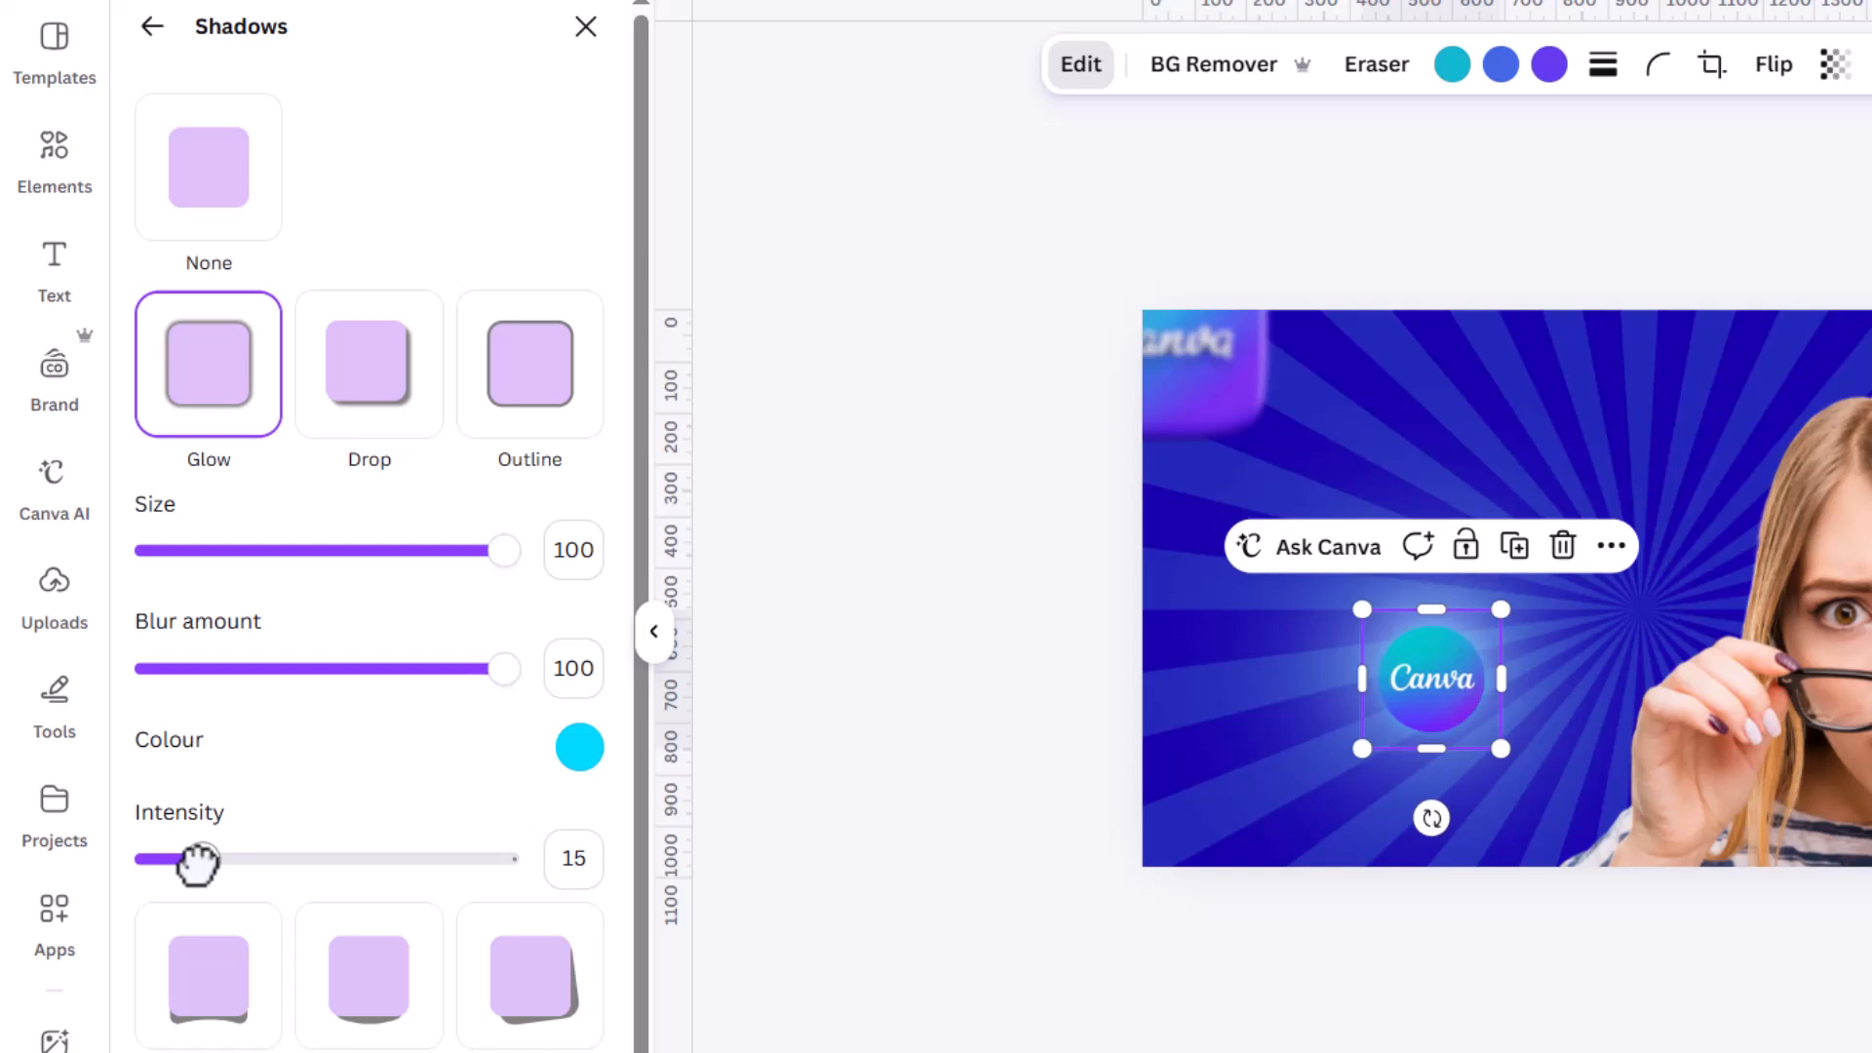
{"action": "left_click_drag", "start_coordinate": [186, 867], "coordinate": [182, 869]}
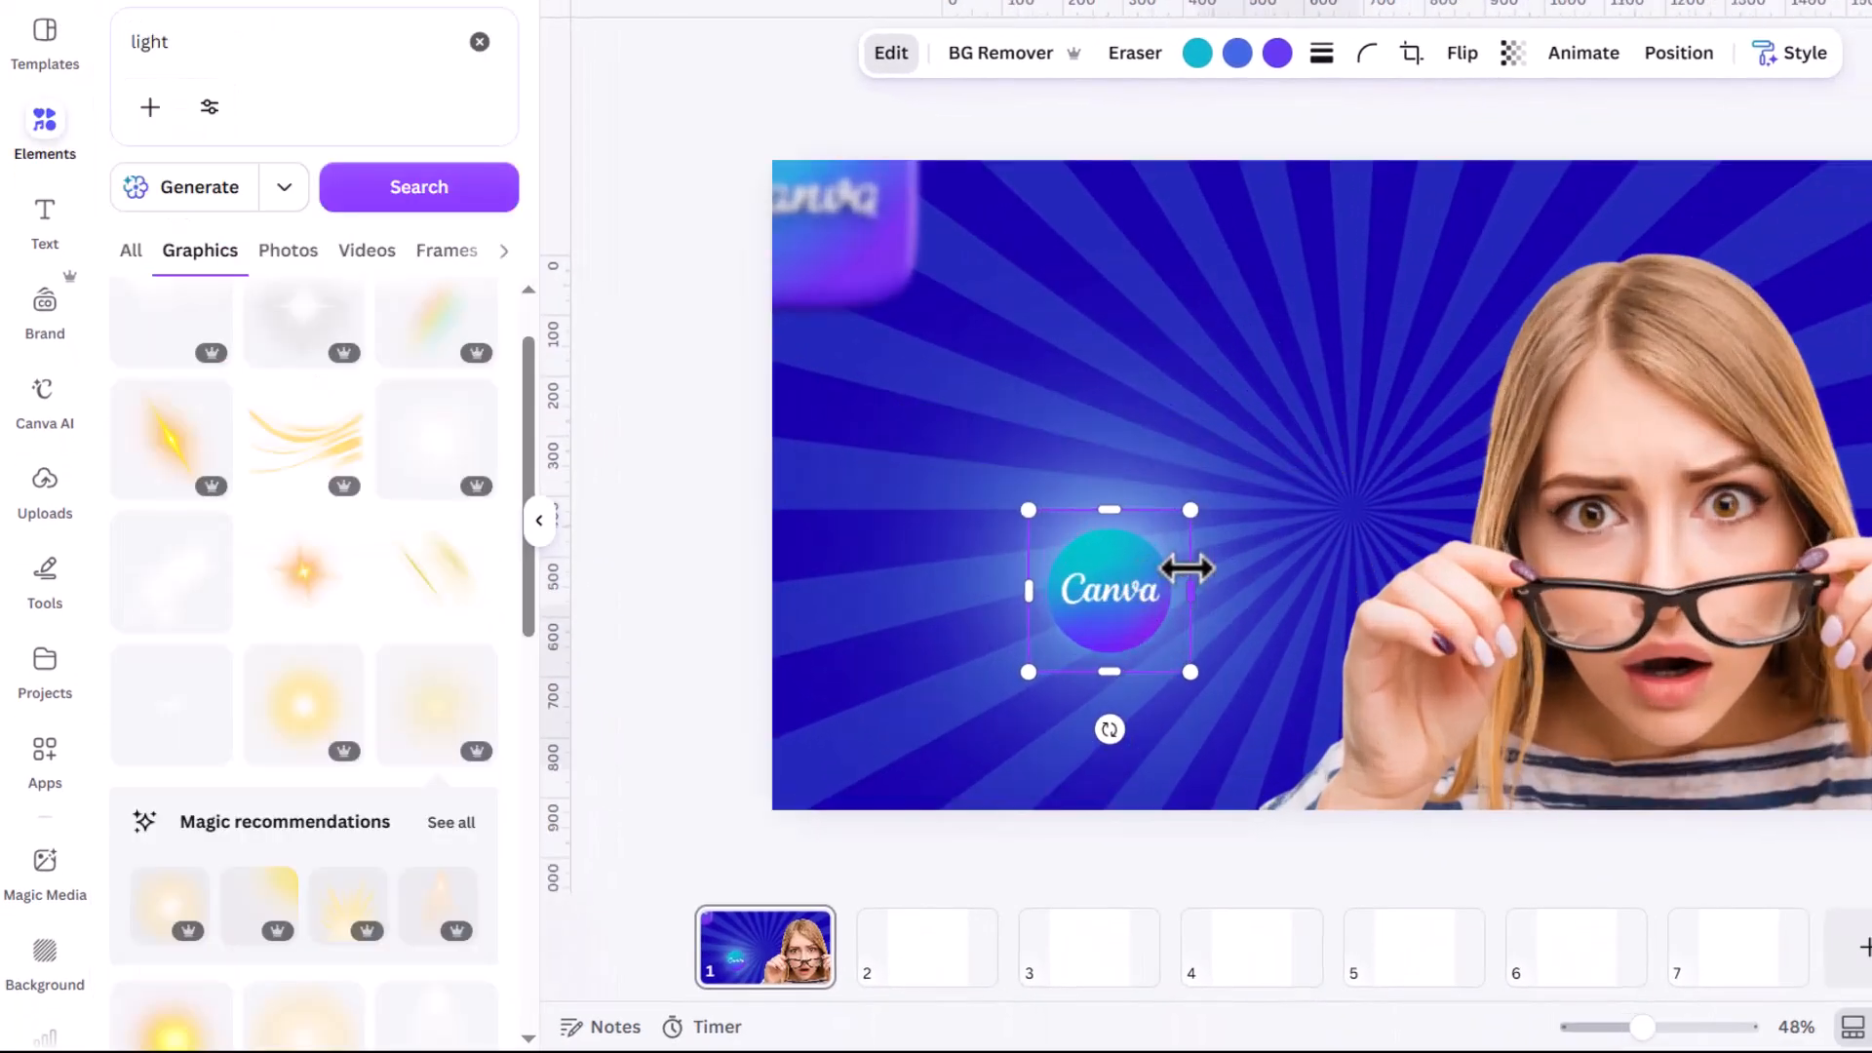
{"action": "left_click", "coordinate": [1251, 558]}
{"action": "scroll", "coordinate": [1251, 558], "scroll_direction": "up", "scroll_amount": 2}
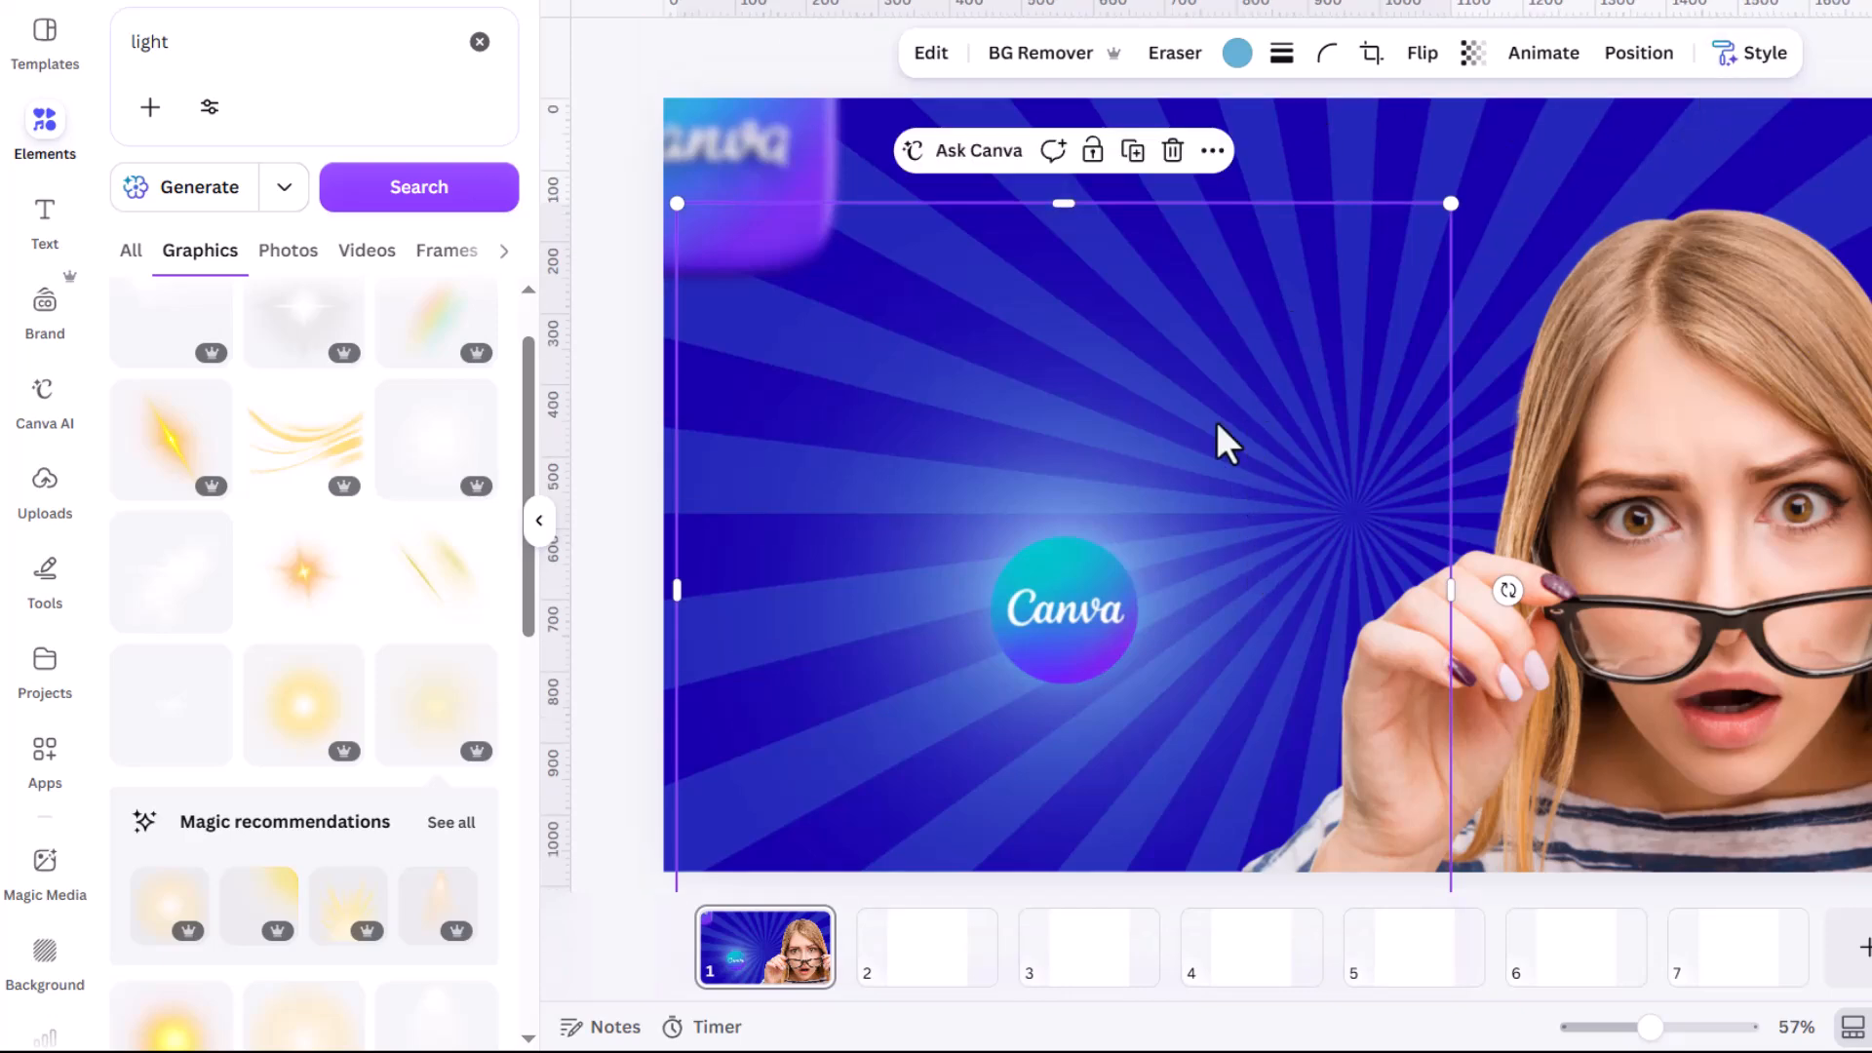
{"action": "scroll", "coordinate": [1199, 493], "scroll_direction": "down", "scroll_amount": 3}
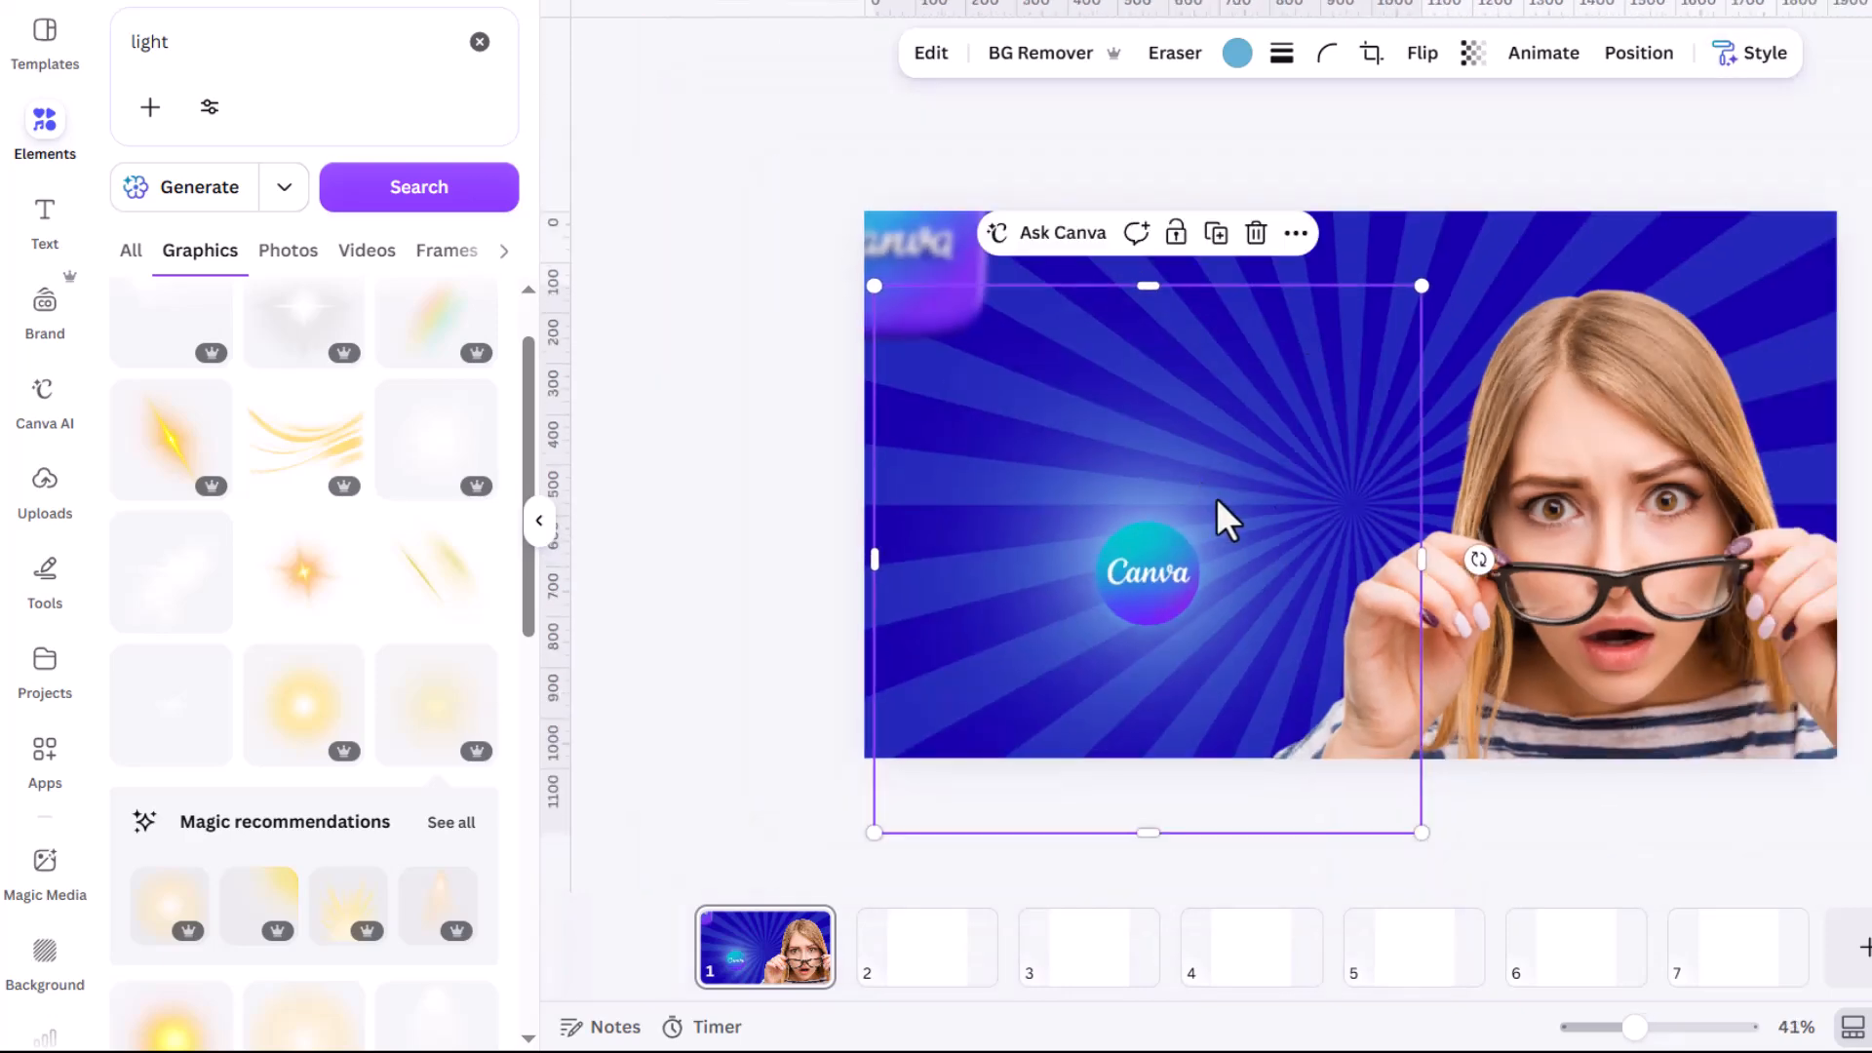
Add a circle shape to the page and apply the Glow effect to it with intensity 100.
{"action": "key", "text": "c"}
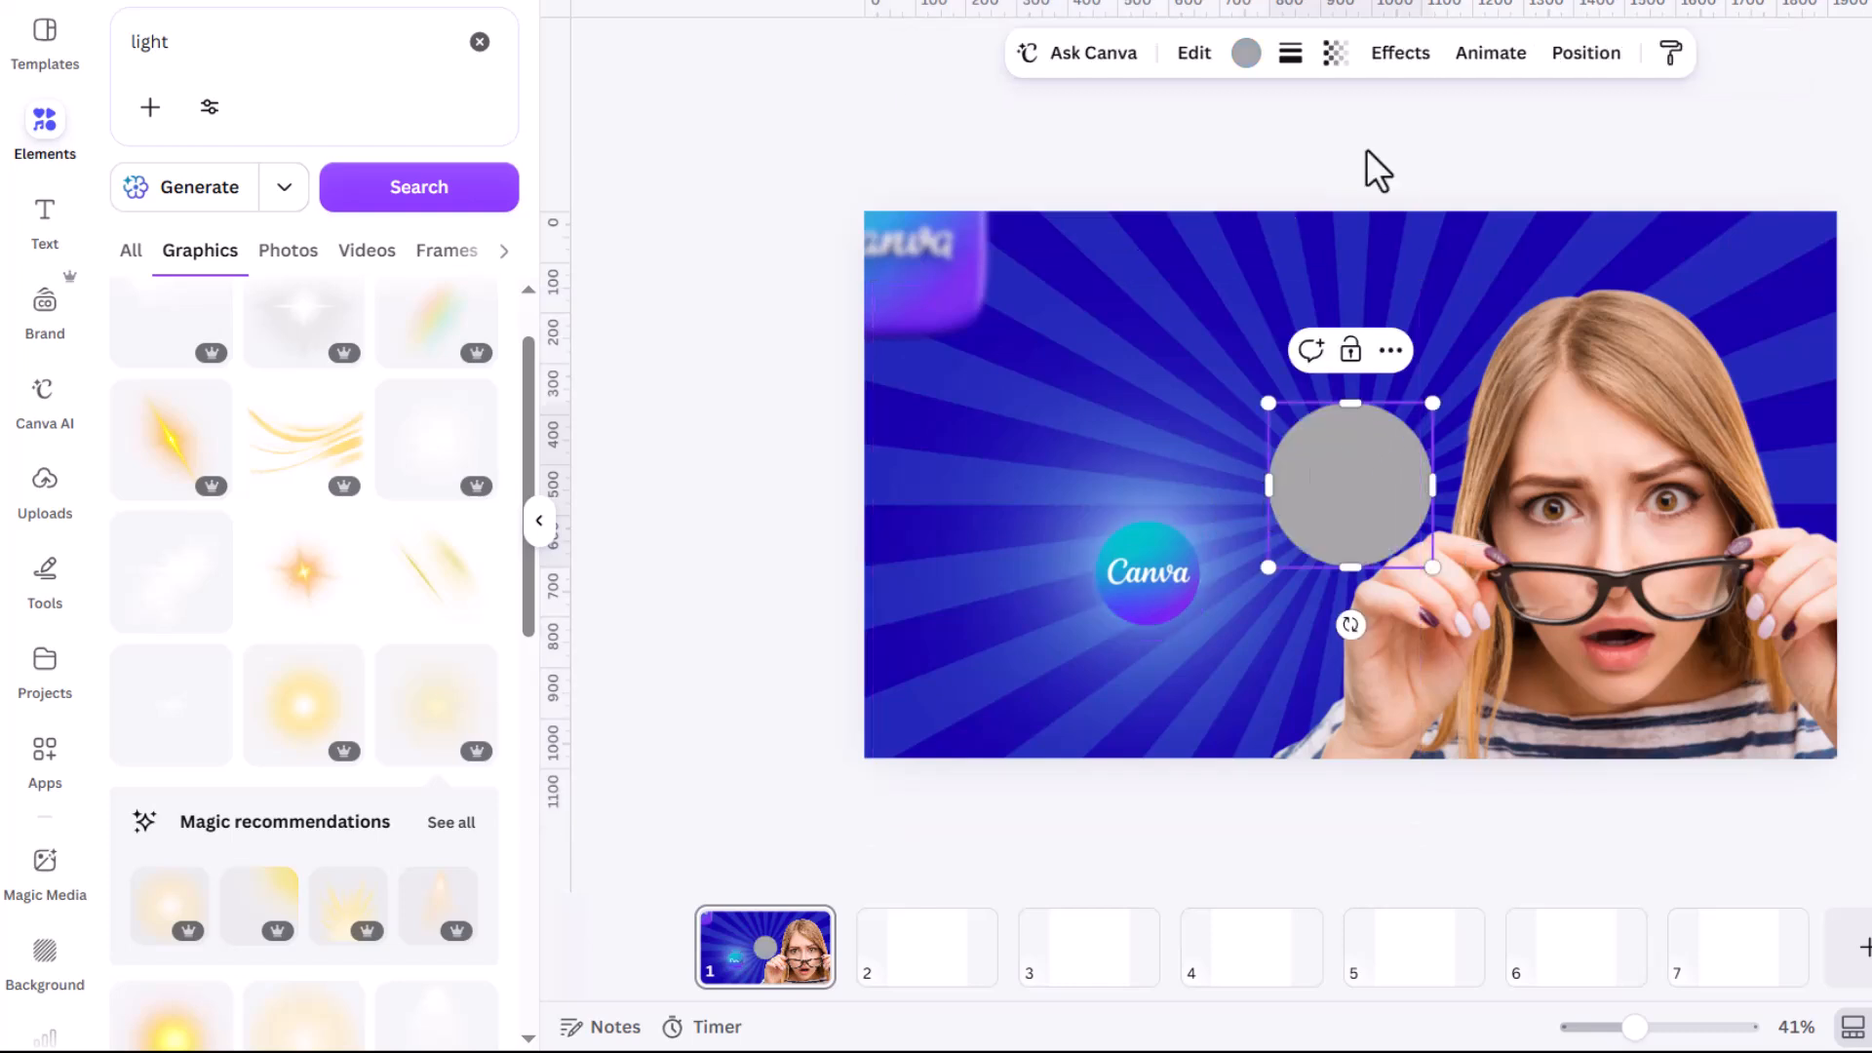
{"action": "left_click", "coordinate": [1383, 57]}
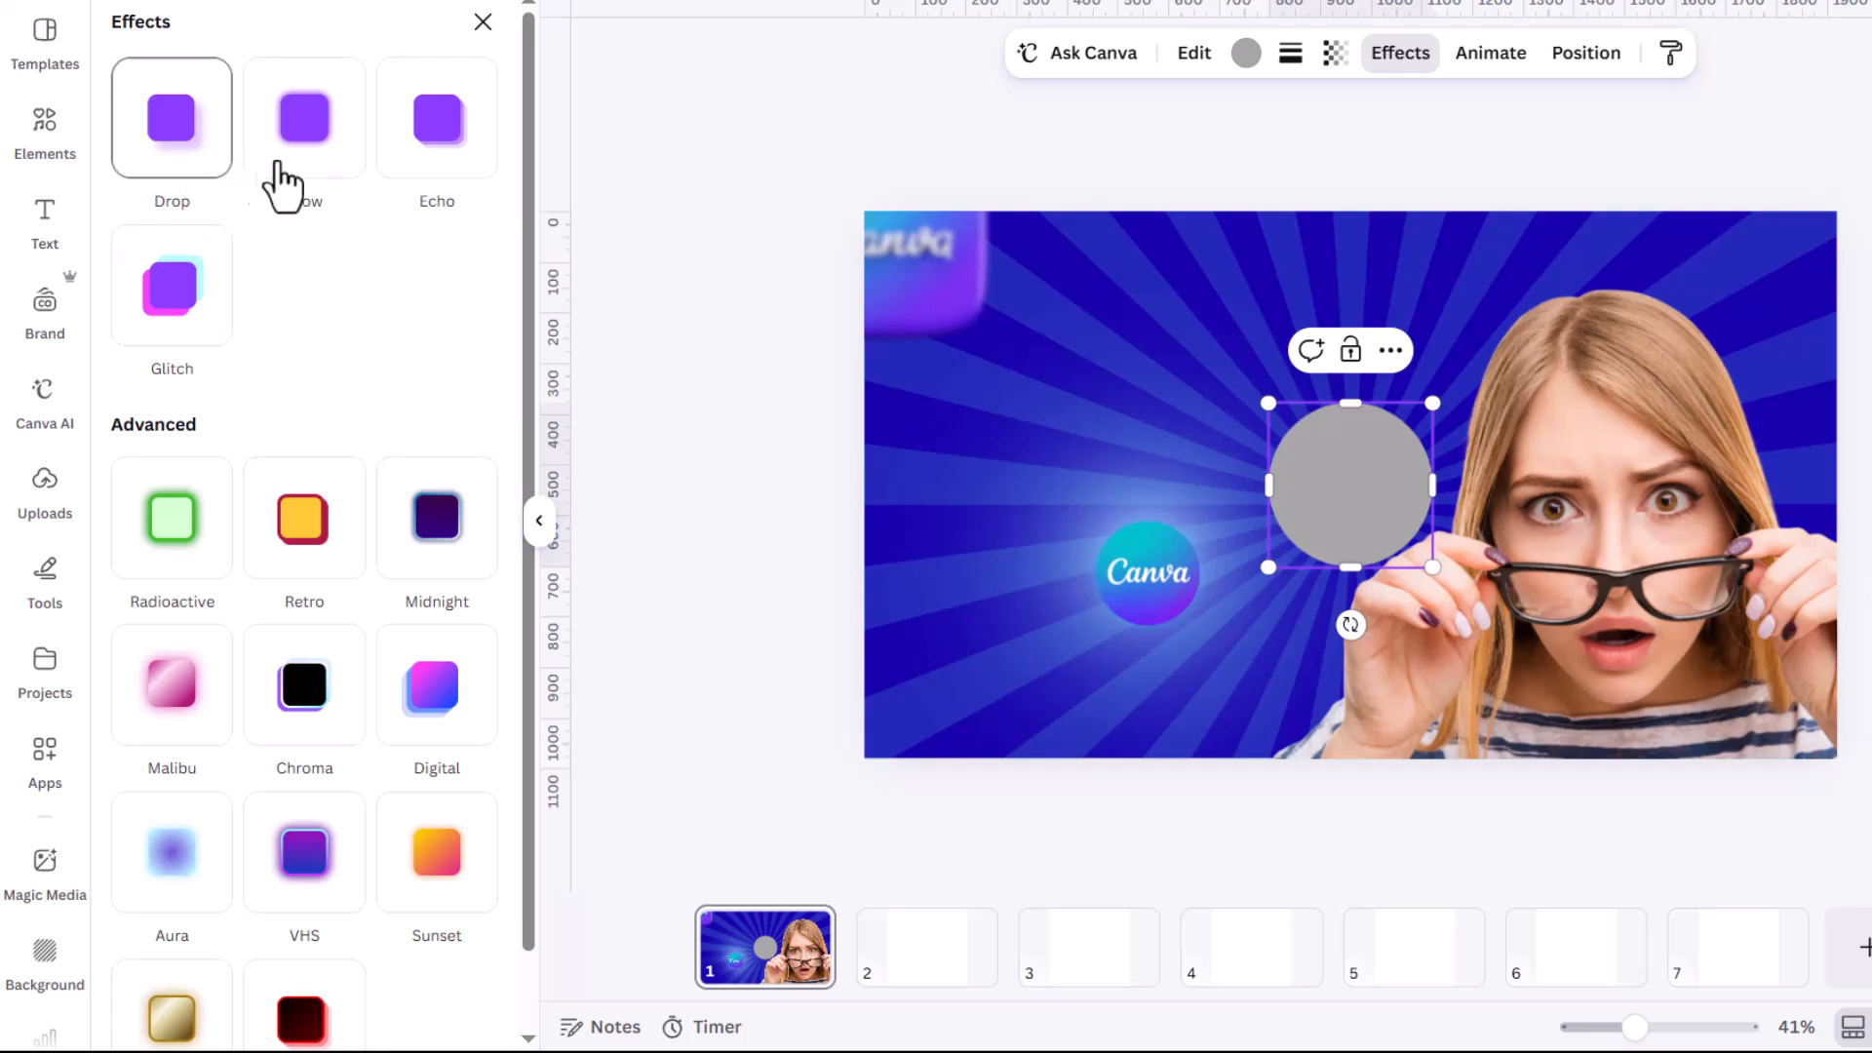
{"action": "left_click", "coordinate": [312, 161]}
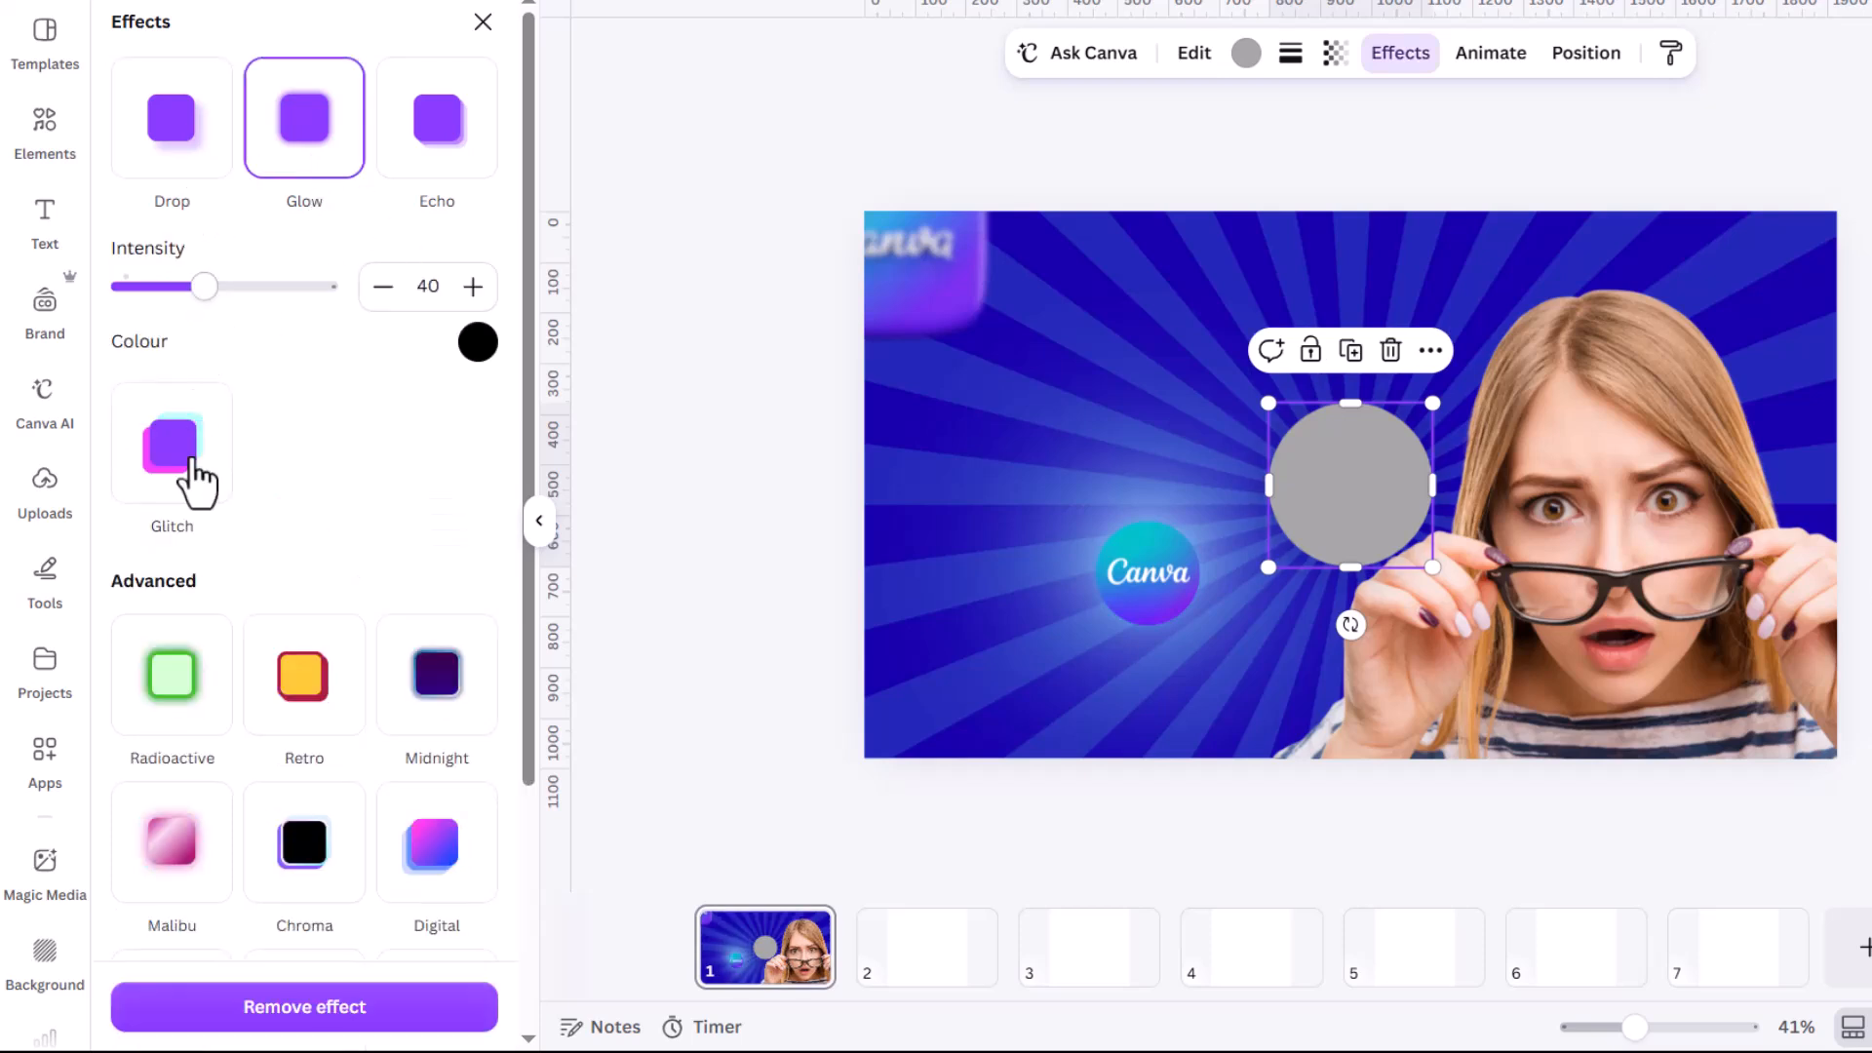
{"action": "left_click_drag", "start_coordinate": [227, 285], "coordinate": [472, 289]}
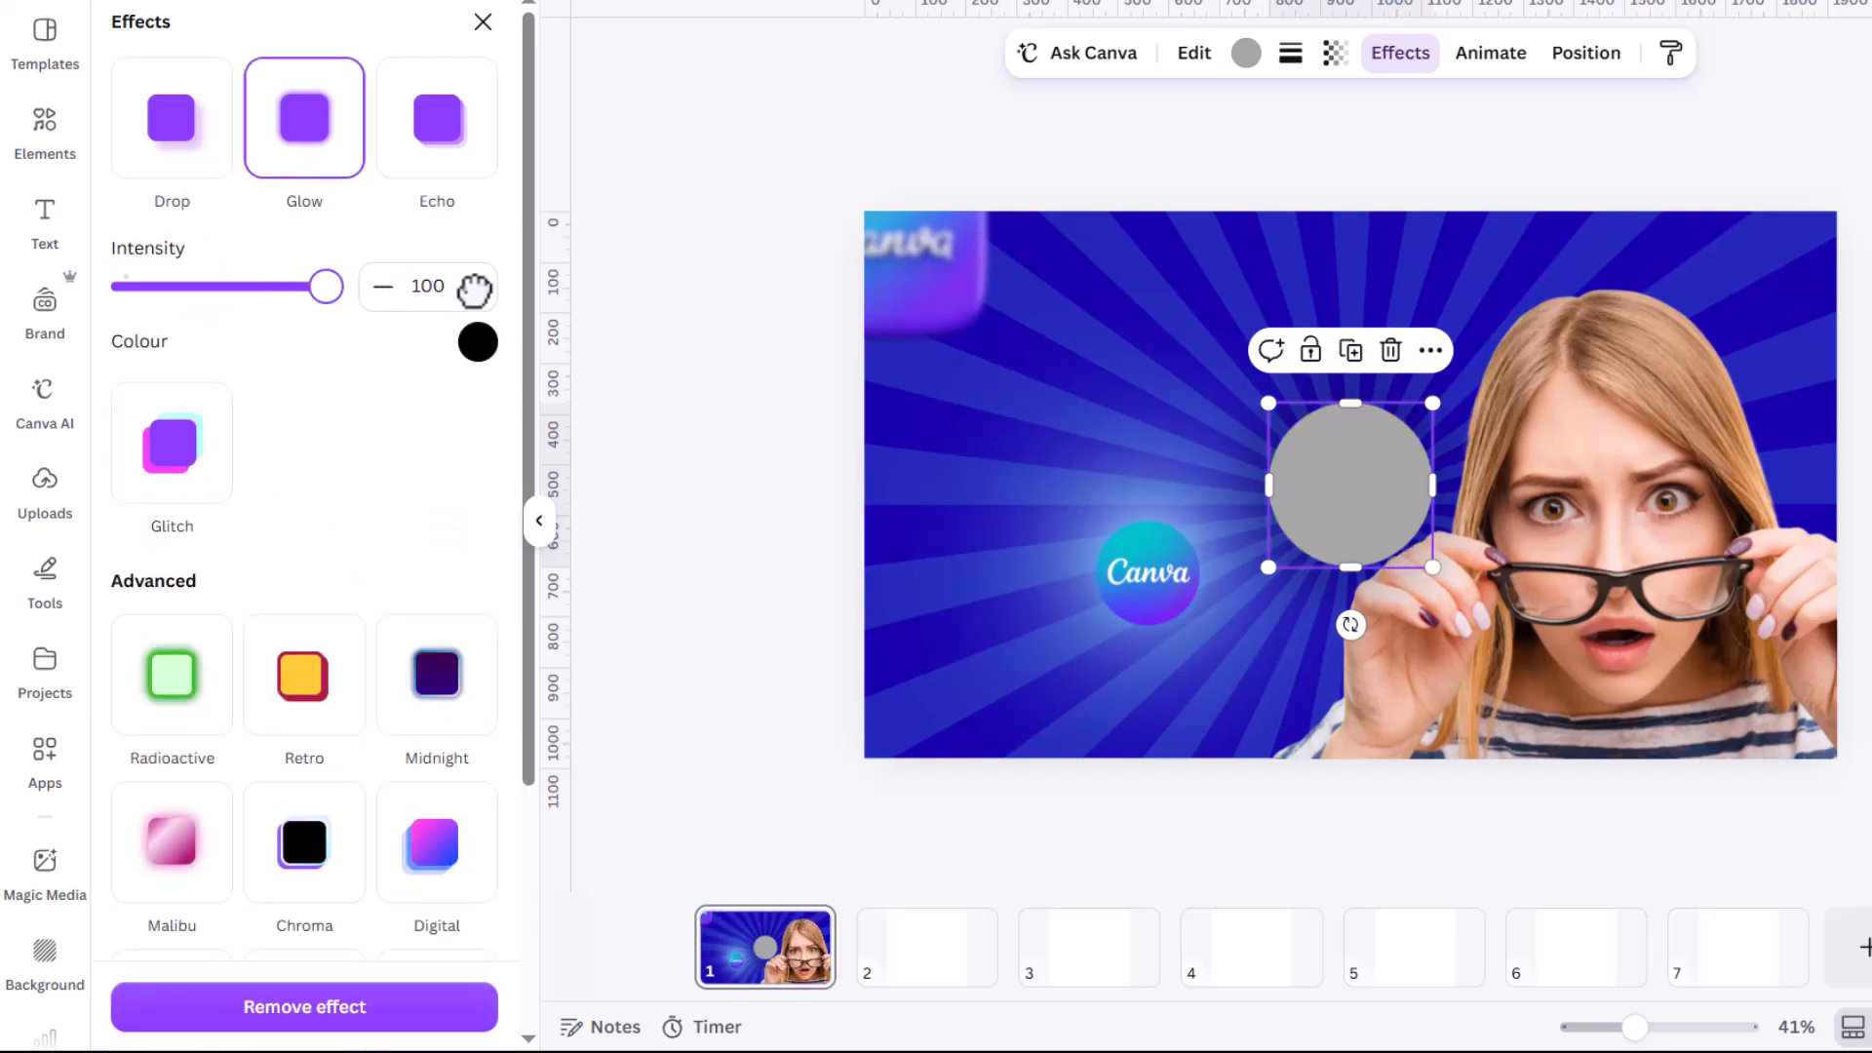
Give the grey circle a light-blue glow and shrink it to about 177 px, centred over the round Canva logo.
{"action": "left_click", "coordinate": [477, 343]}
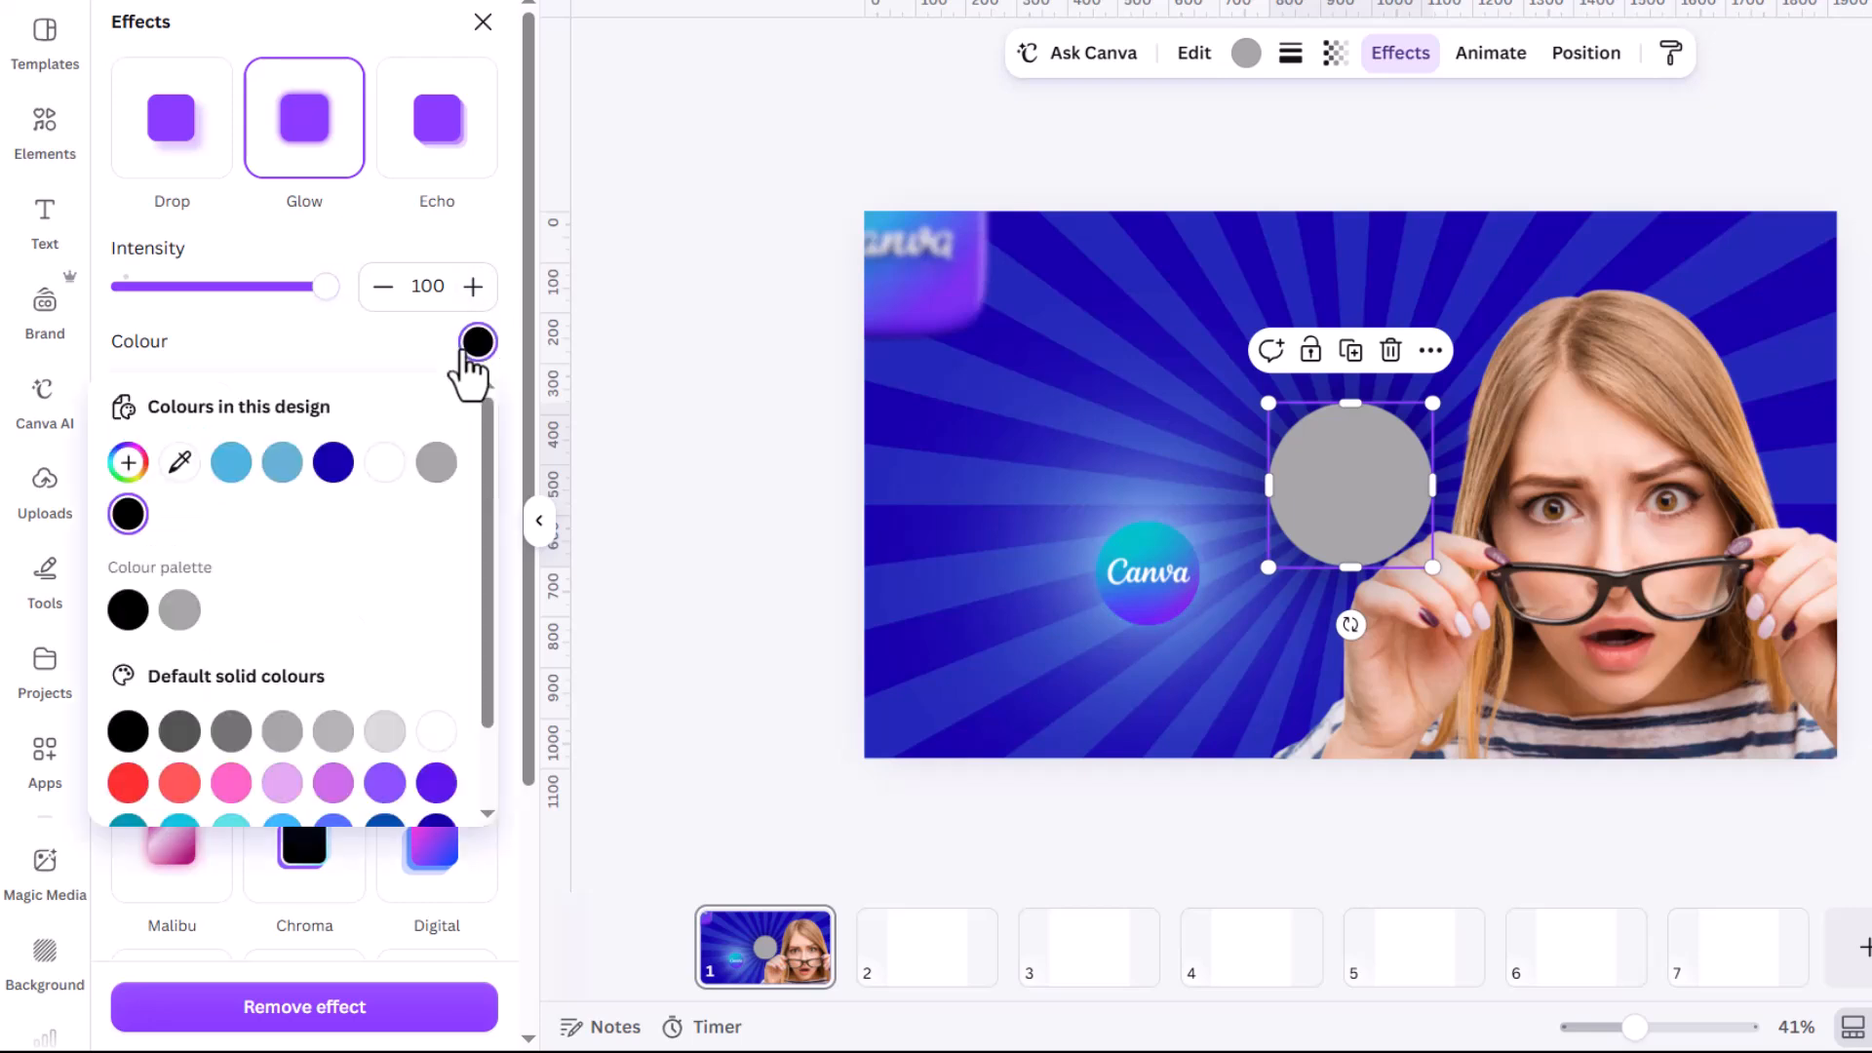
{"action": "left_click", "coordinate": [230, 464]}
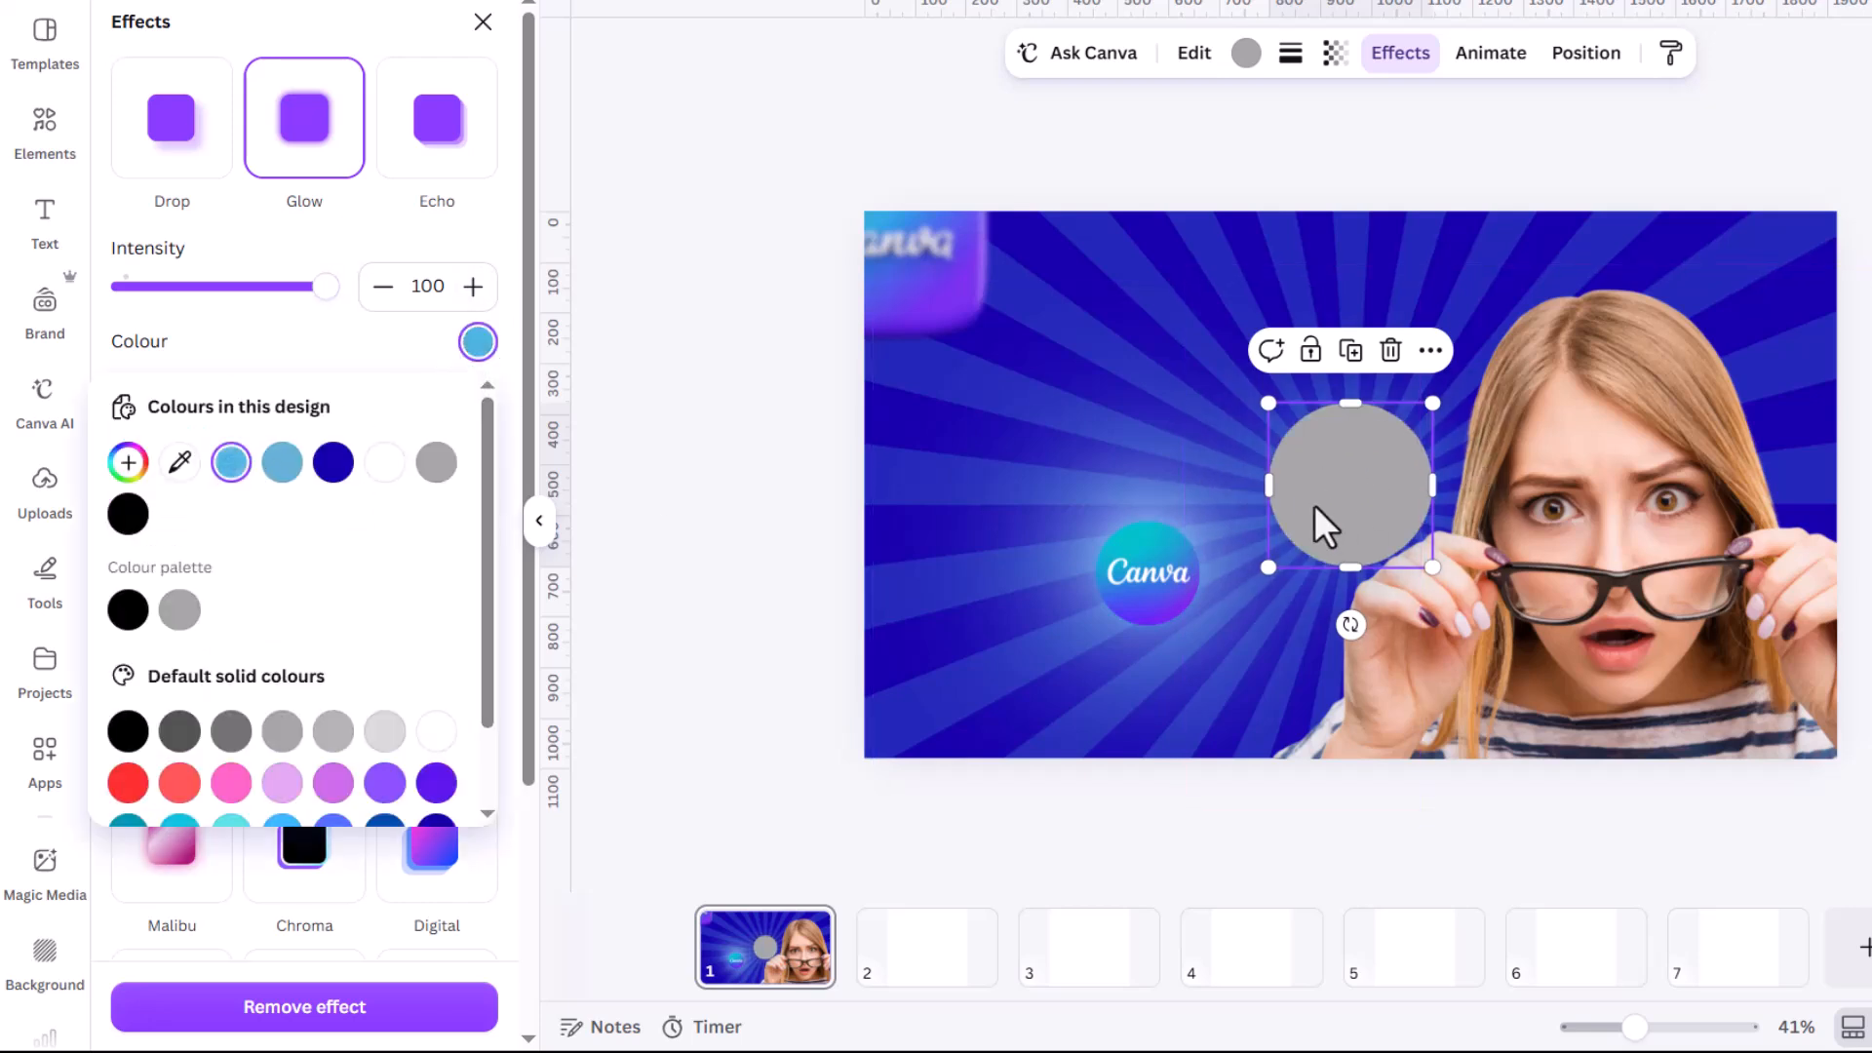
{"action": "left_click_drag", "start_coordinate": [1342, 495], "coordinate": [1175, 554]}
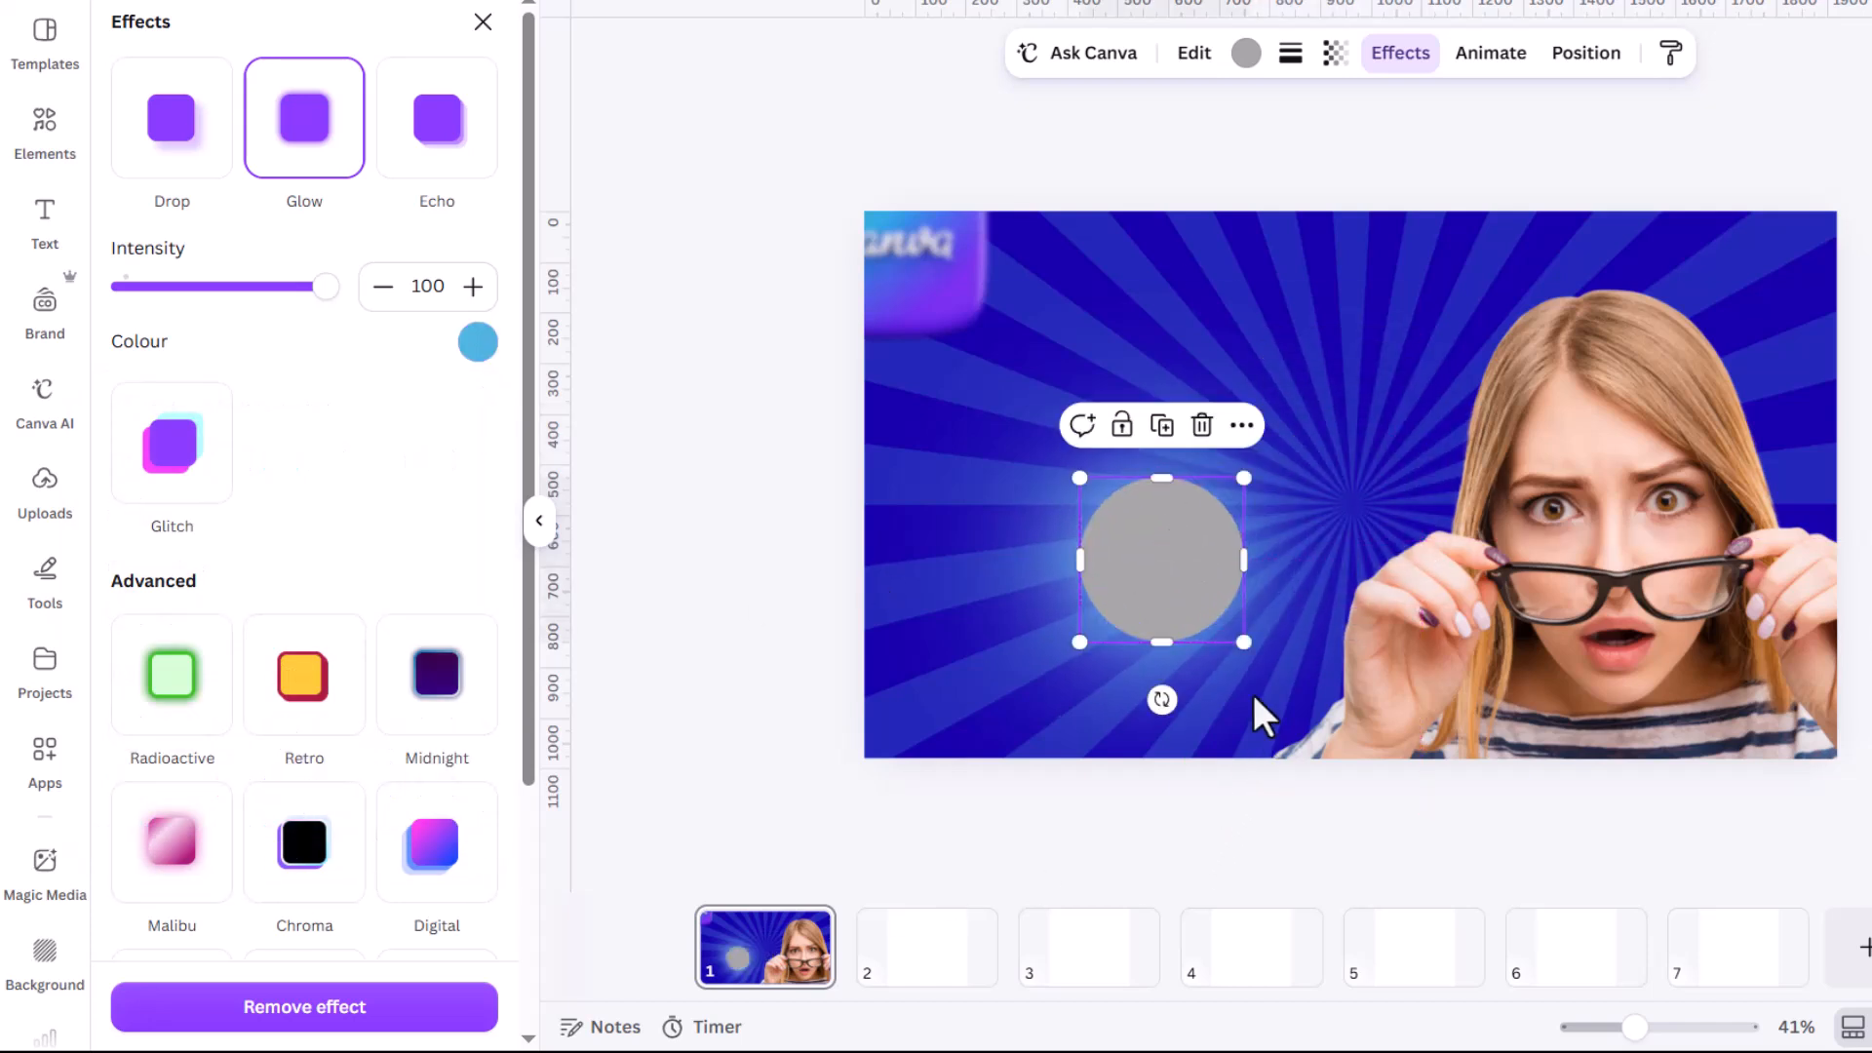
{"action": "left_click_drag", "start_coordinate": [1245, 641], "coordinate": [1166, 597]}
{"action": "scroll", "coordinate": [1040, 585], "scroll_direction": "up", "scroll_amount": 5, "text": "ctrl"}
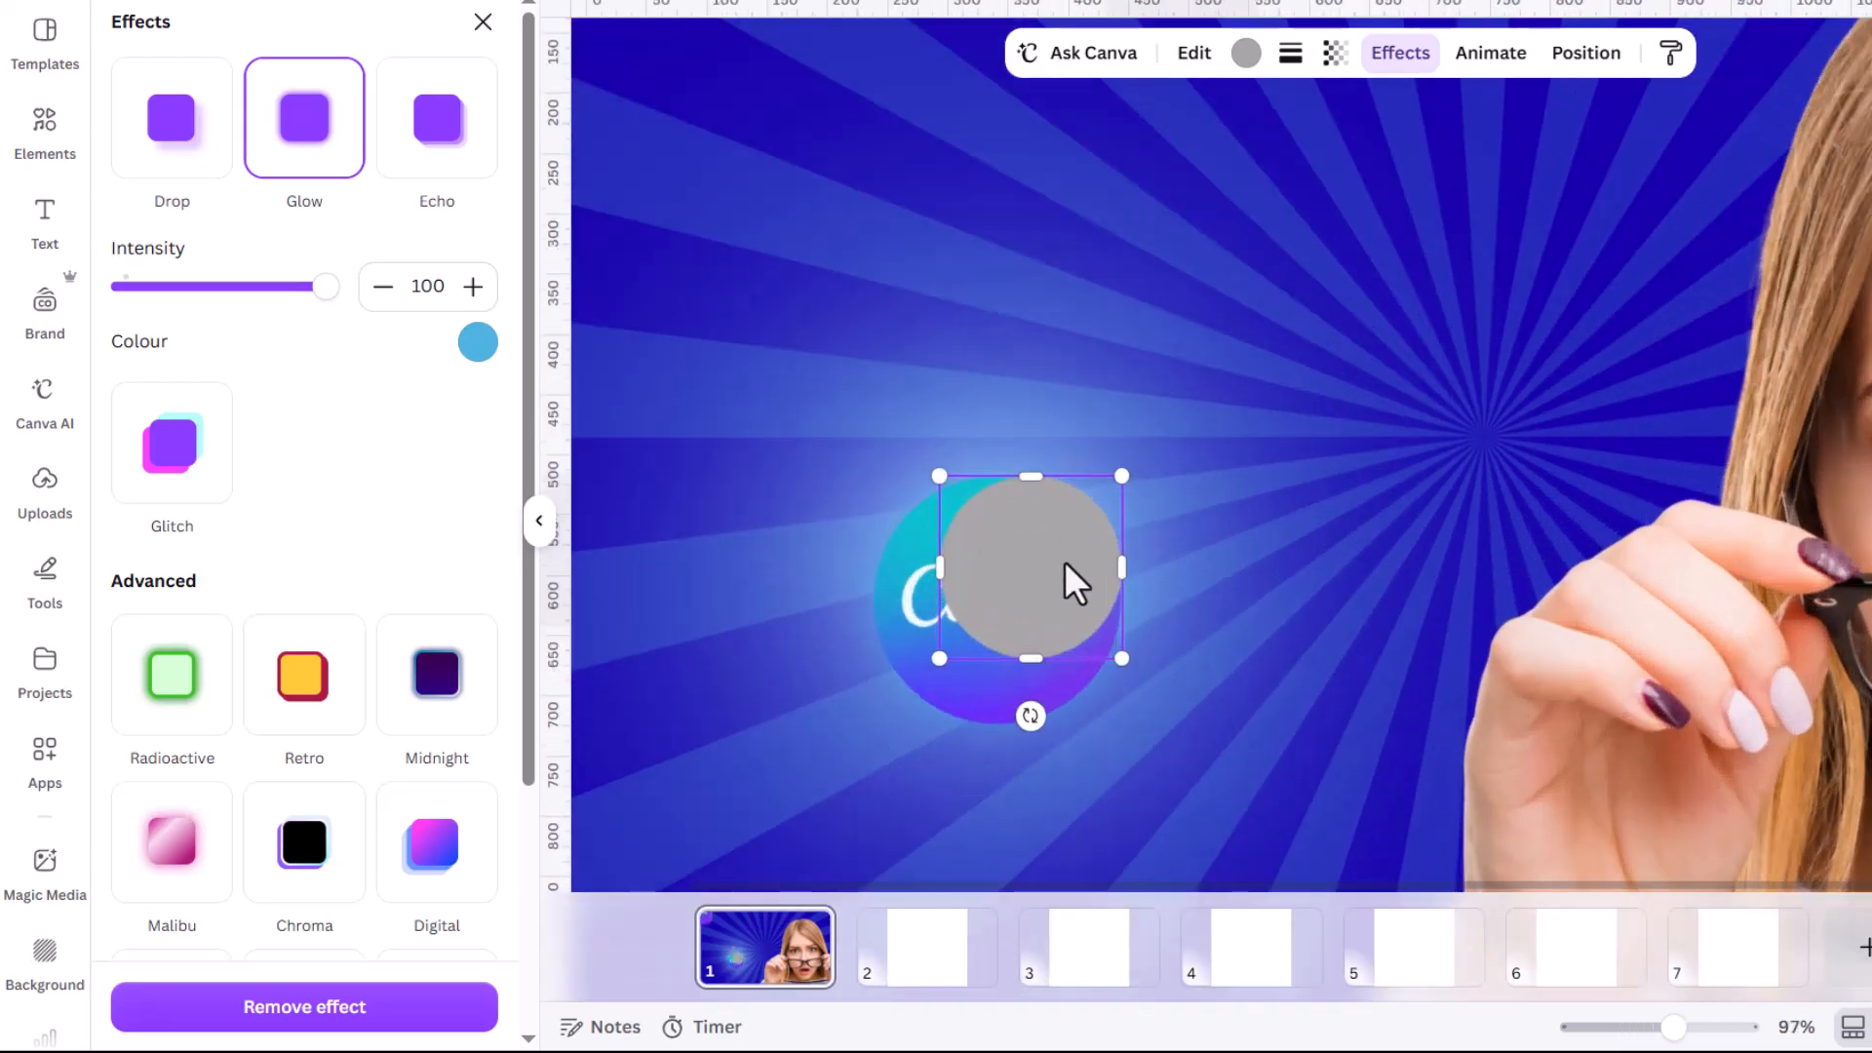
{"action": "mouse_move", "coordinate": [1008, 606]}
{"action": "left_mouse_down"}
{"action": "mouse_move", "coordinate": [995, 614]}
{"action": "mouse_move", "coordinate": [1021, 602]}
{"action": "left_mouse_up"}
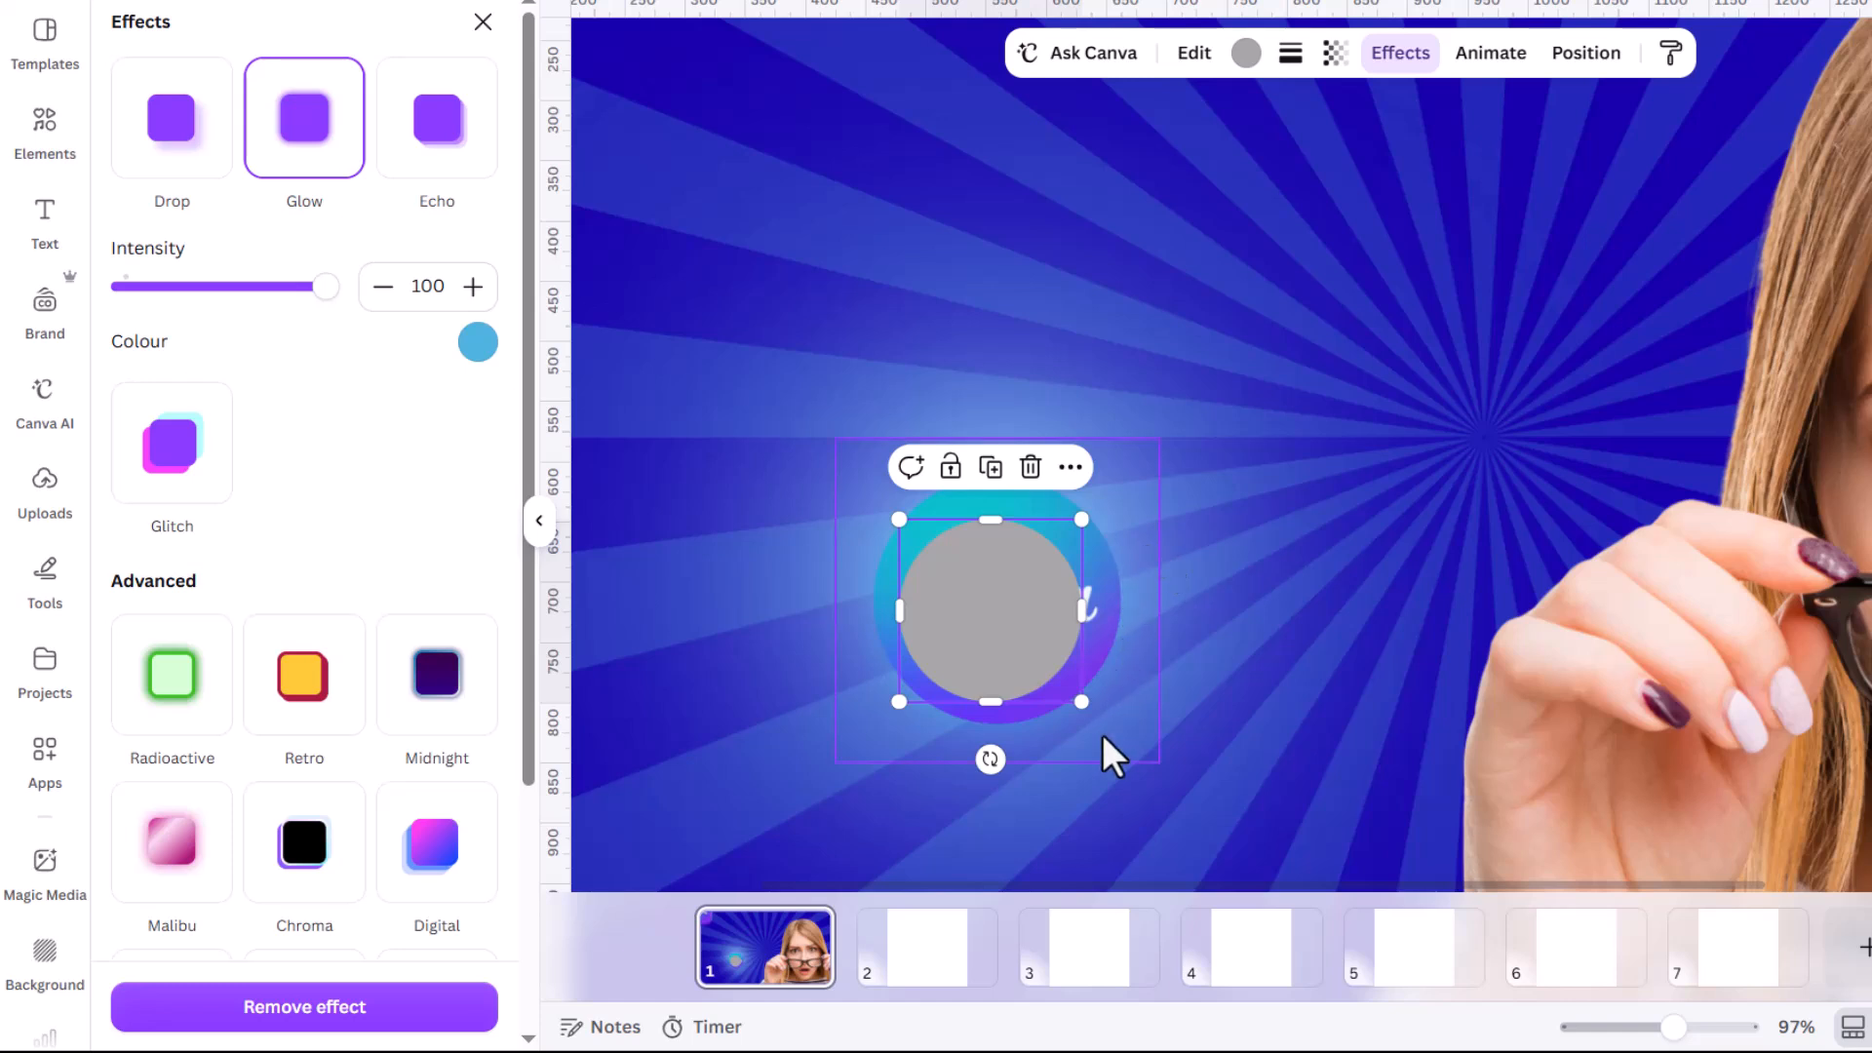
{"action": "left_click_drag", "start_coordinate": [1081, 518], "coordinate": [1123, 493]}
{"action": "left_click_drag", "start_coordinate": [986, 623], "coordinate": [969, 606]}
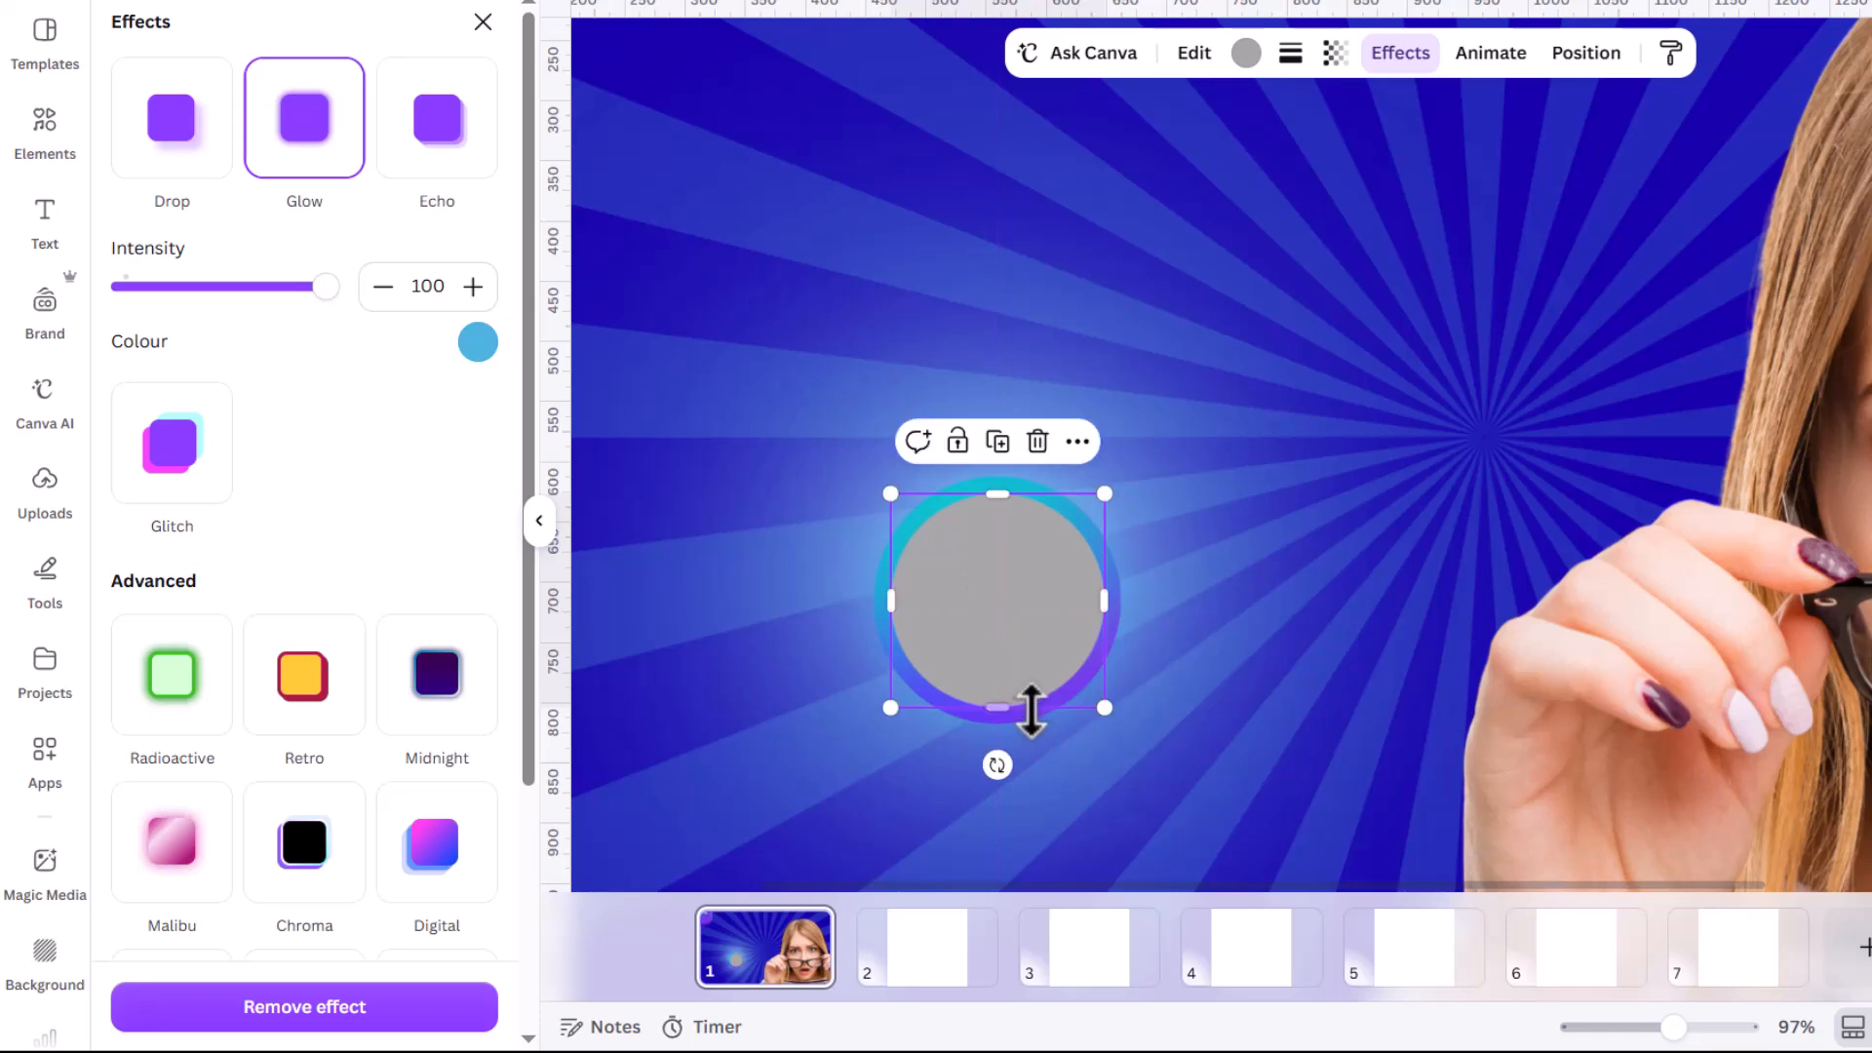
Reorder the layers so the grey circle sits directly beneath the round Canva logo.
{"action": "left_click", "coordinate": [1587, 54]}
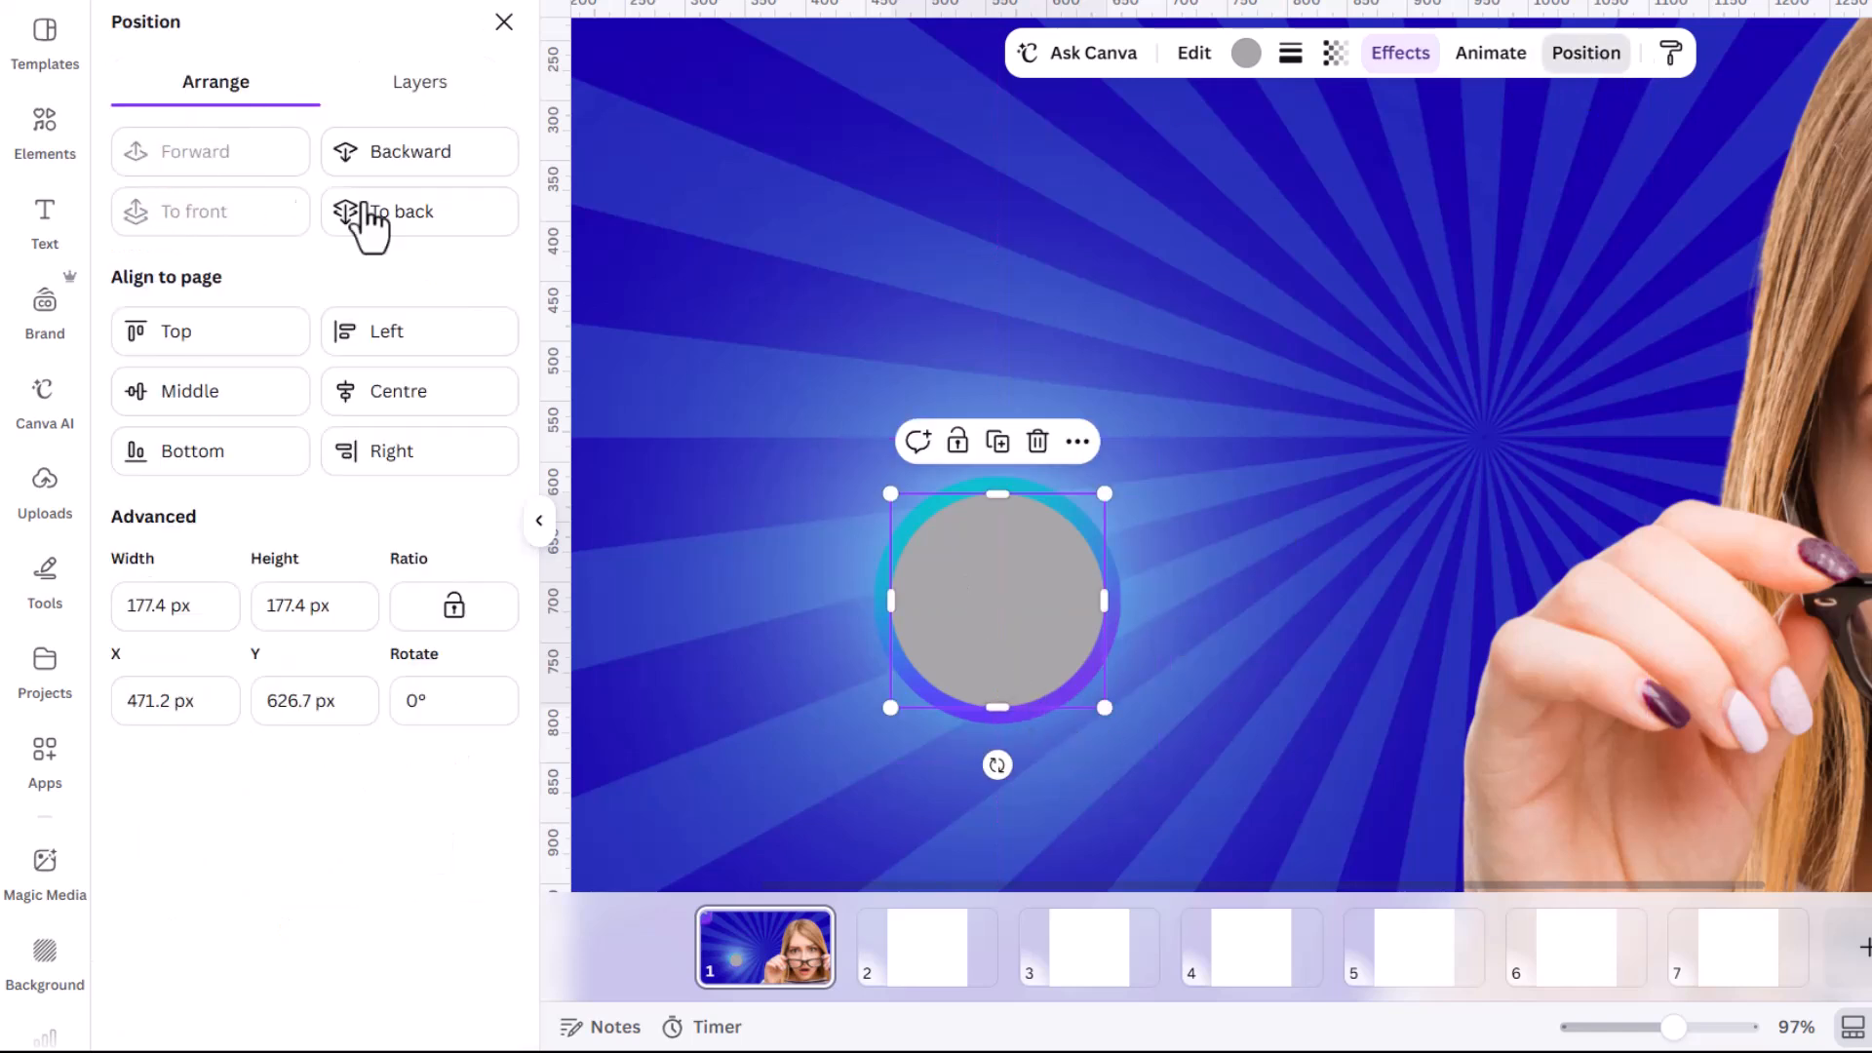
{"action": "left_click", "coordinate": [417, 93]}
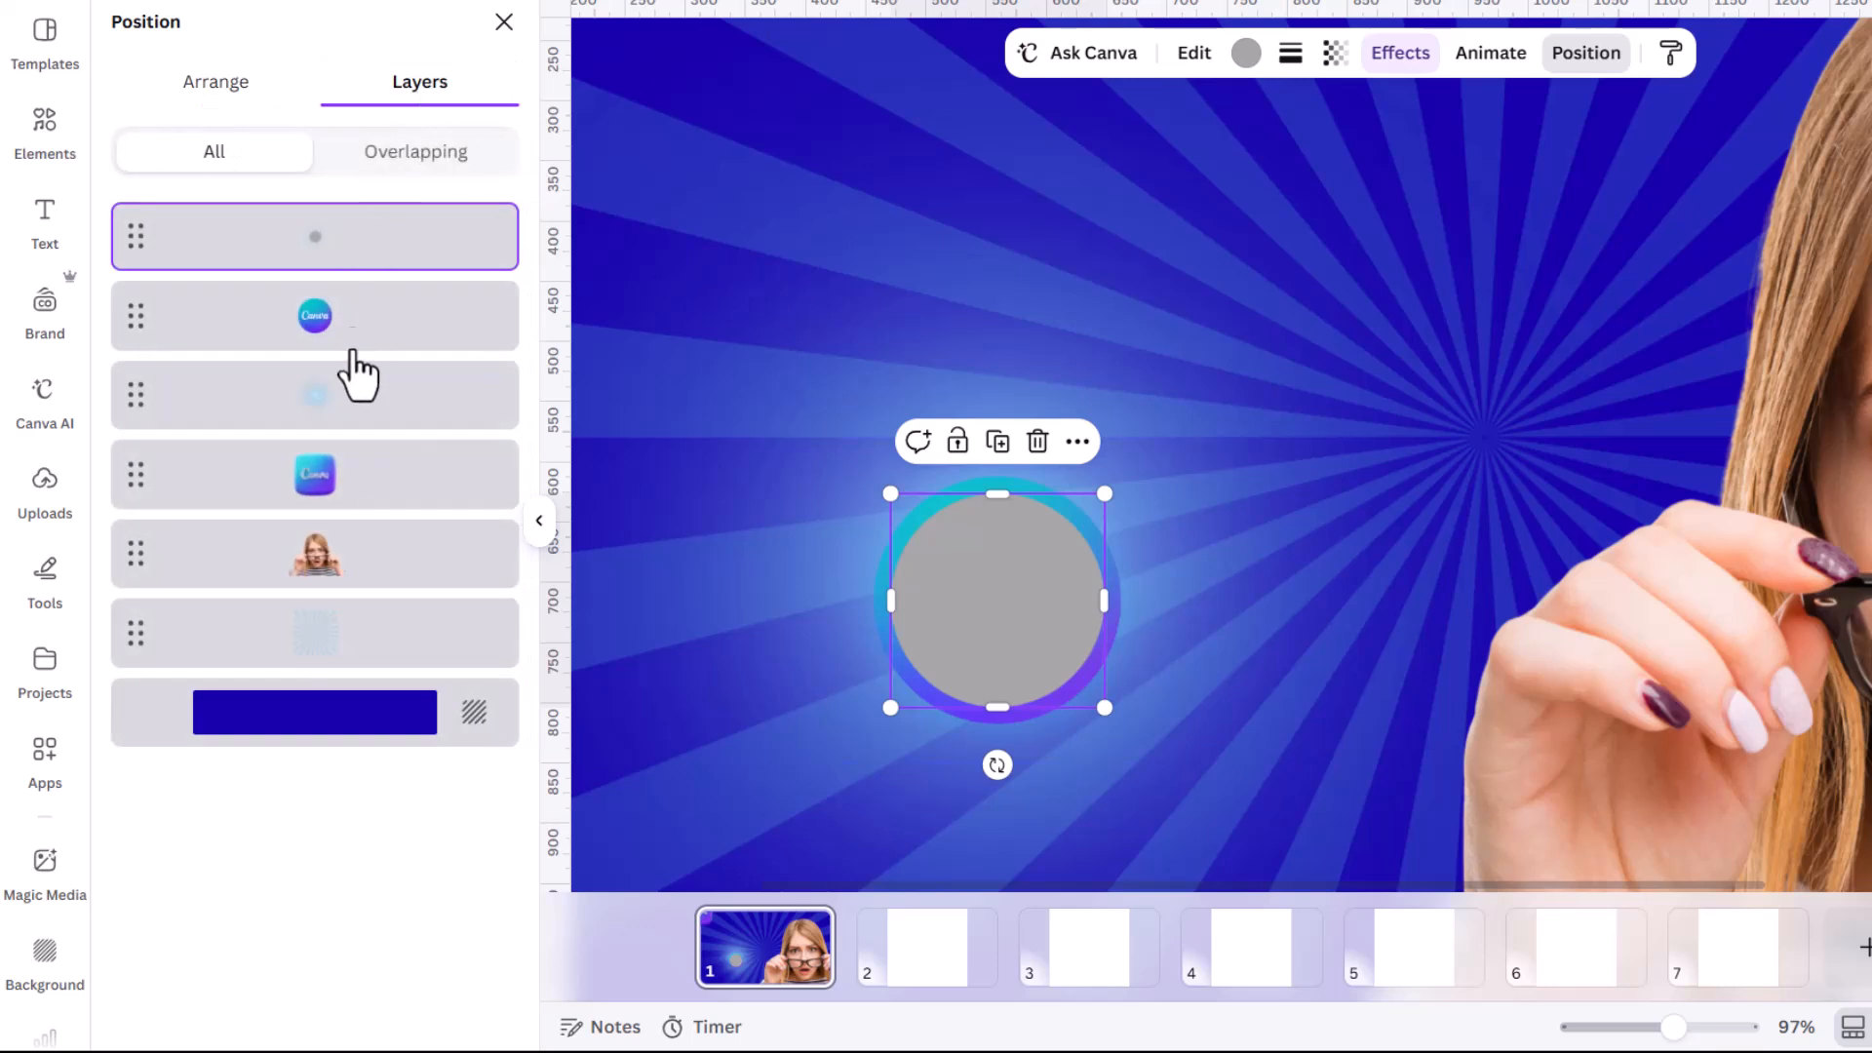
{"action": "left_click_drag", "start_coordinate": [390, 253], "coordinate": [392, 349]}
Pull the grey circle out from behind the logo and set its Glow colour to bright cyan #00E8FF.
{"action": "left_click_drag", "start_coordinate": [1000, 521], "coordinate": [1535, 208]}
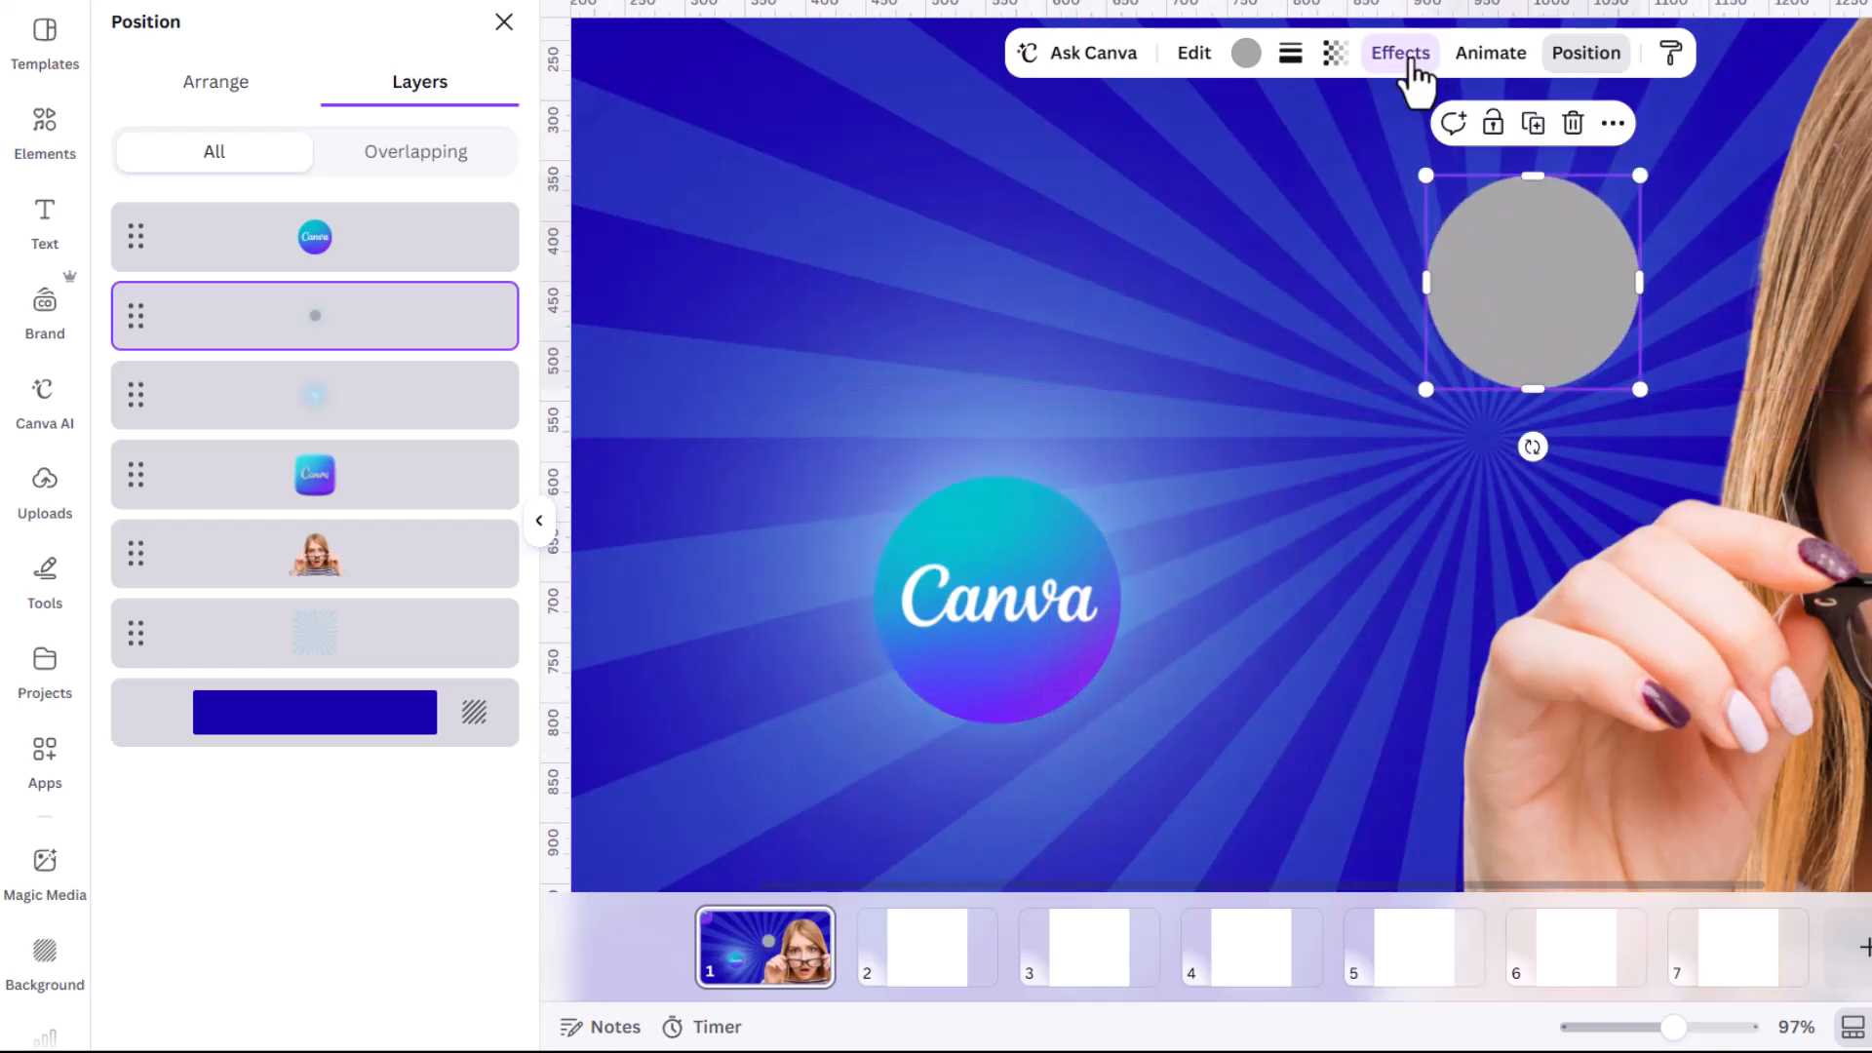
{"action": "left_click", "coordinate": [1410, 64]}
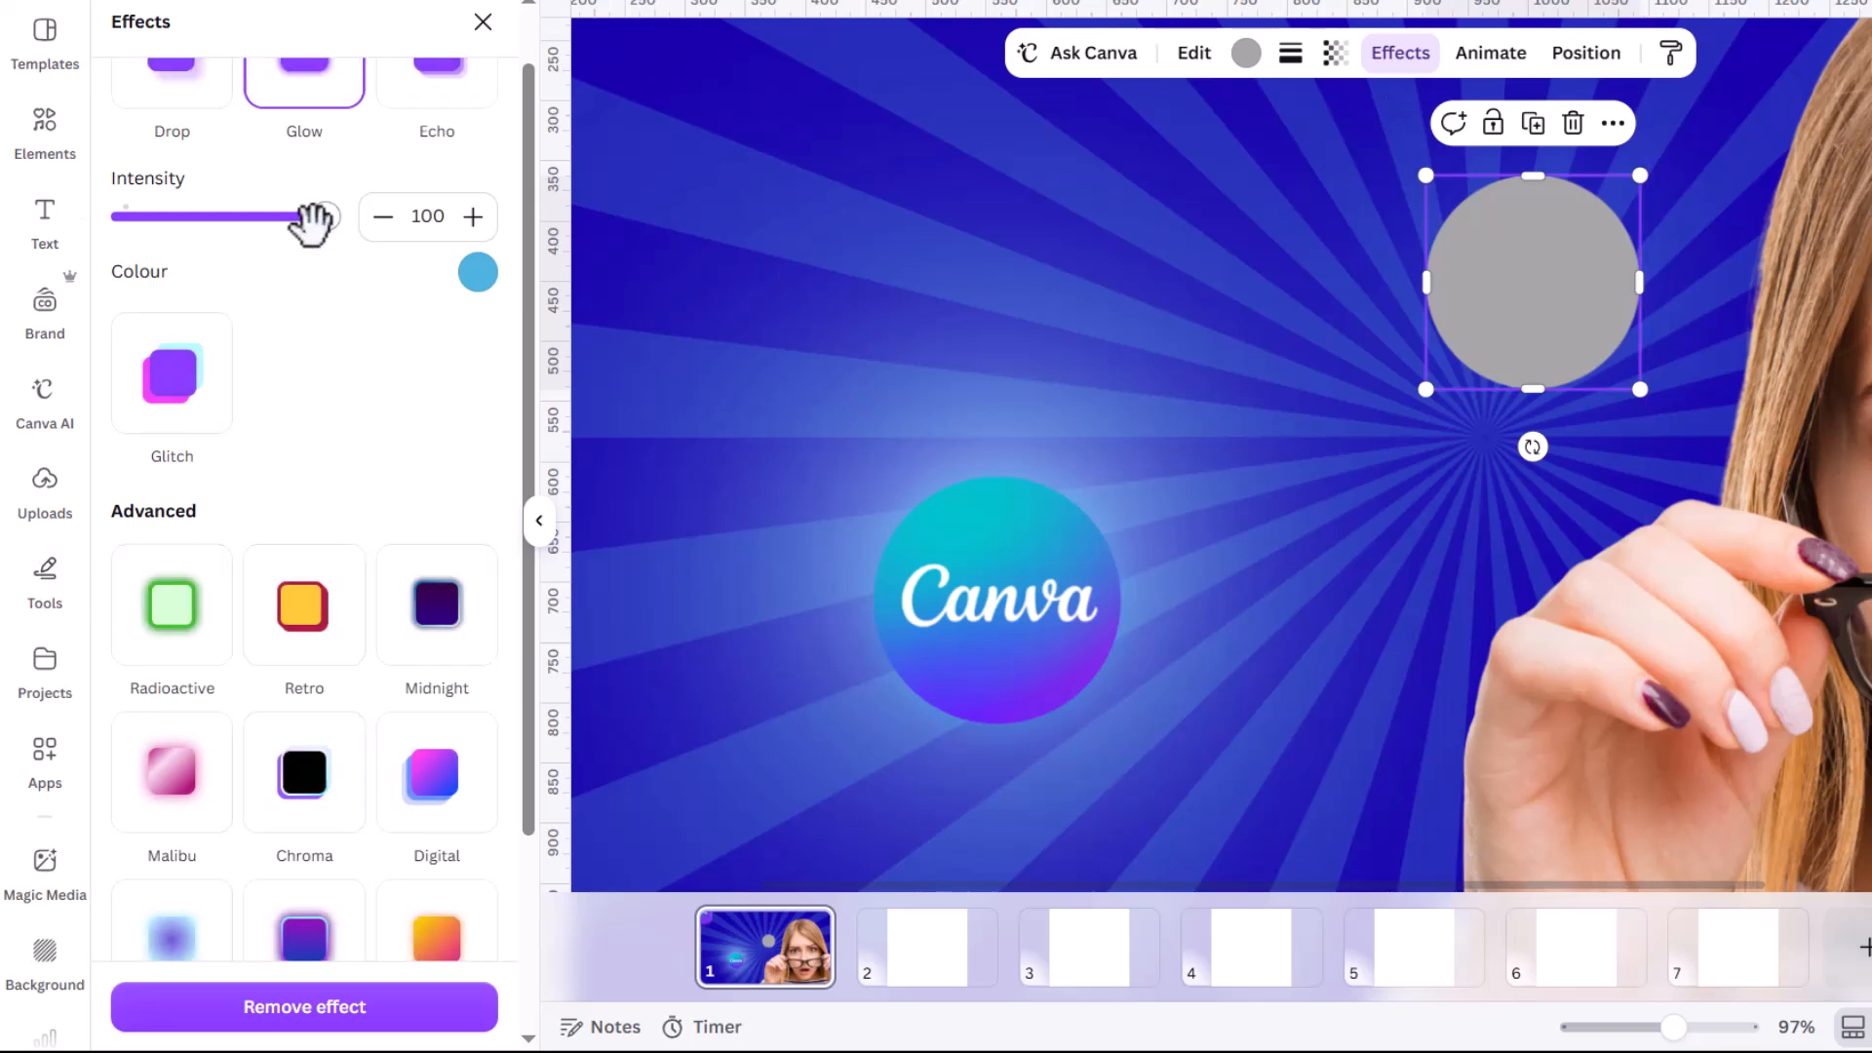
{"action": "left_click", "coordinate": [470, 284]}
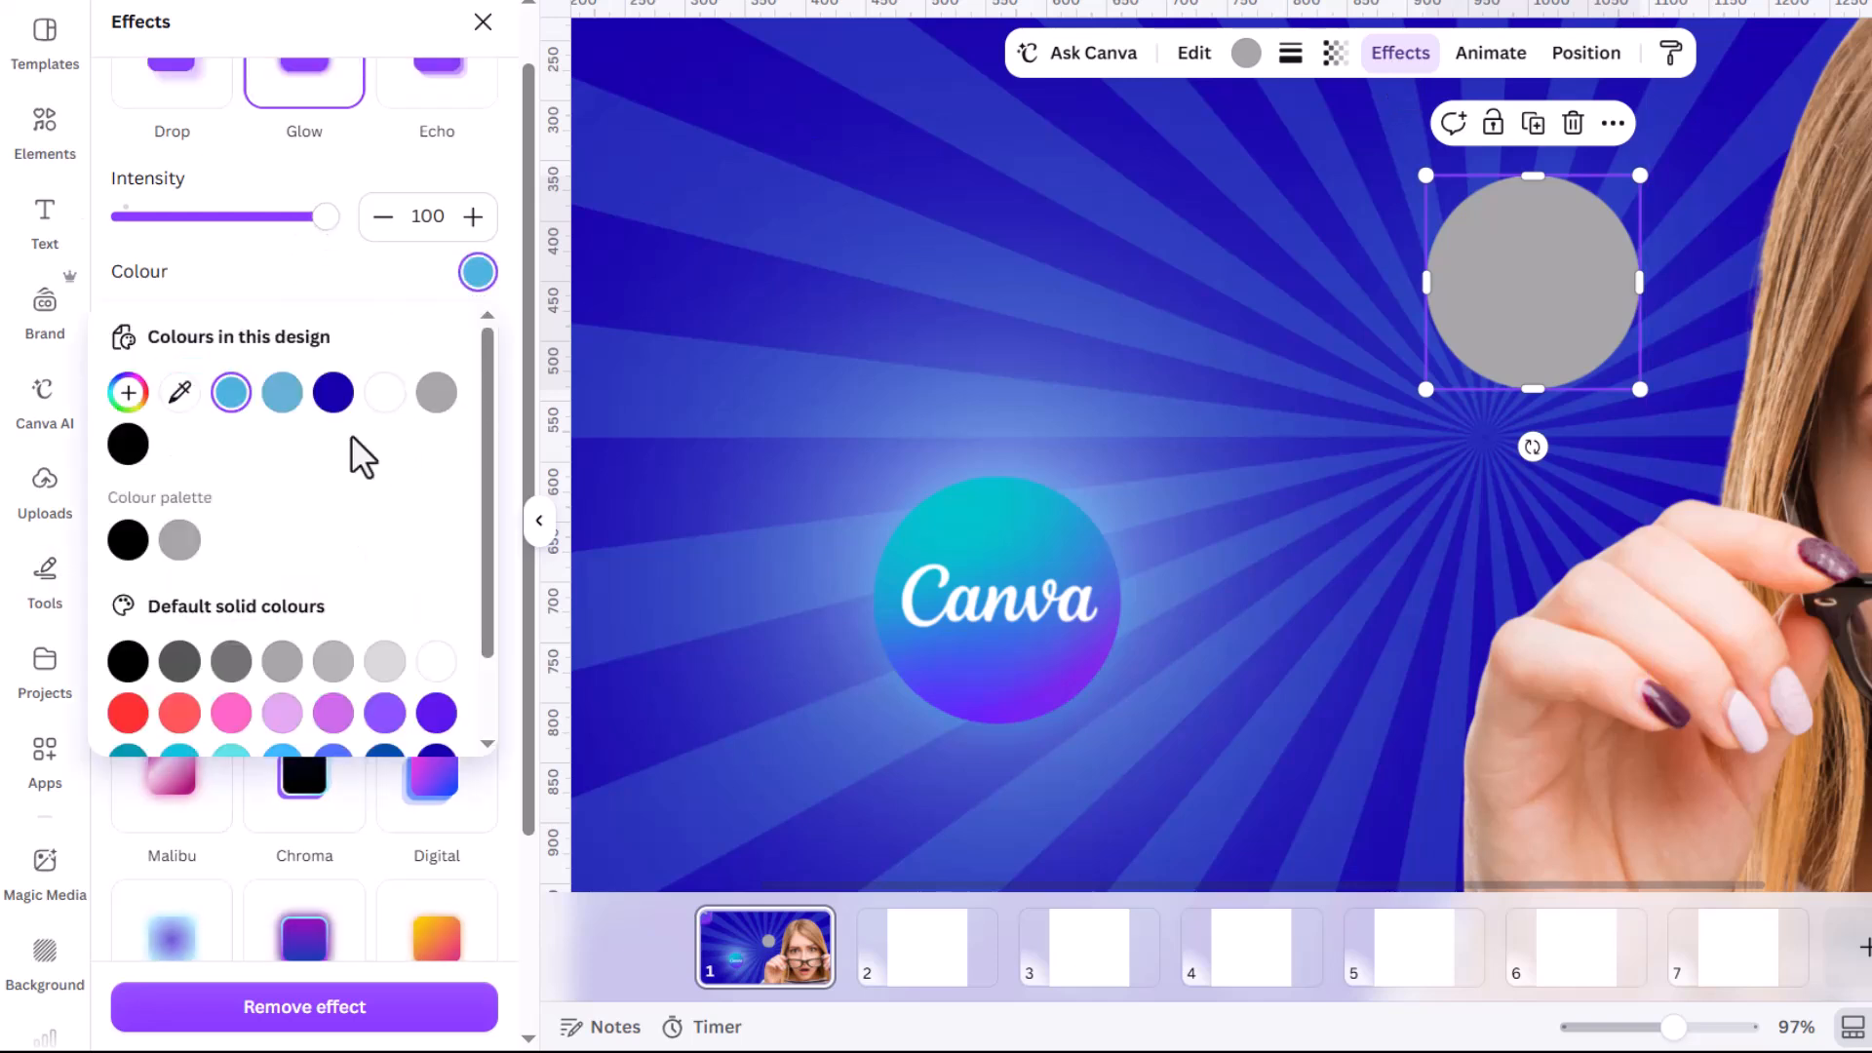
{"action": "left_click", "coordinate": [128, 393]}
{"action": "left_click_drag", "start_coordinate": [359, 482], "coordinate": [518, 448]}
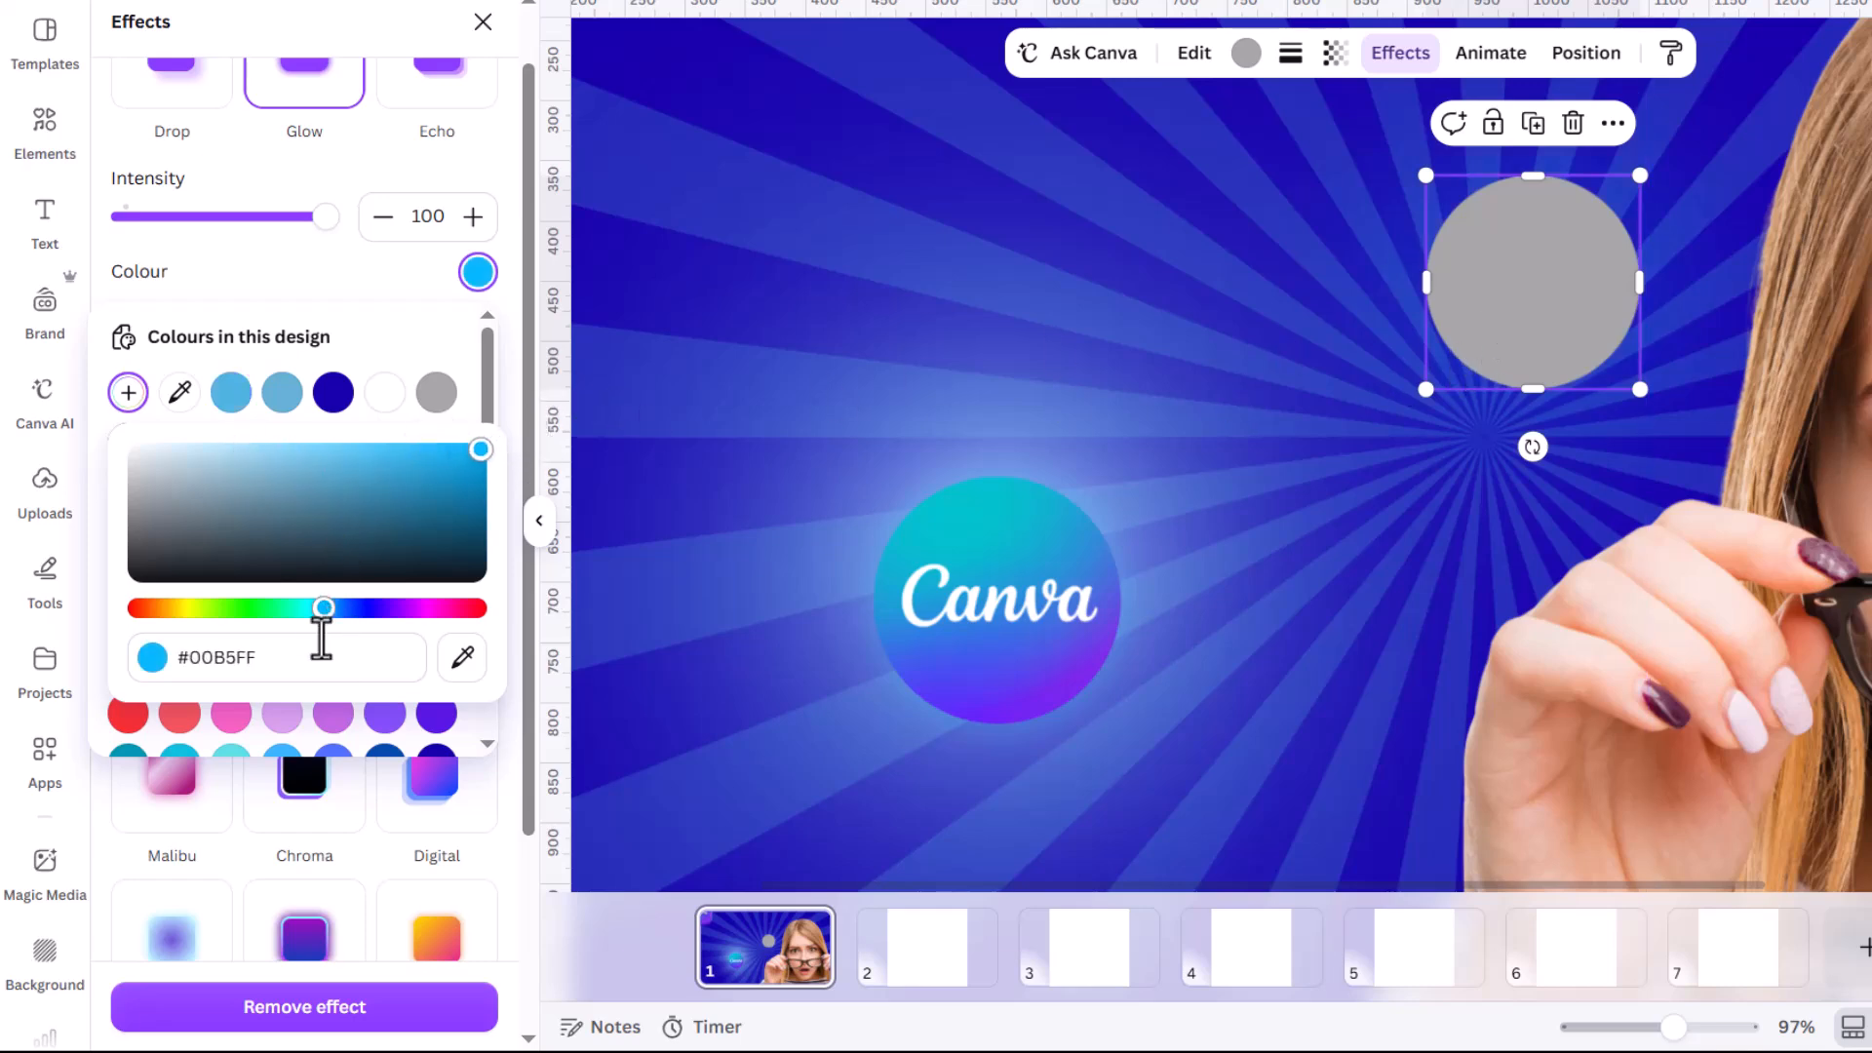
{"action": "left_click_drag", "start_coordinate": [323, 609], "coordinate": [311, 609]}
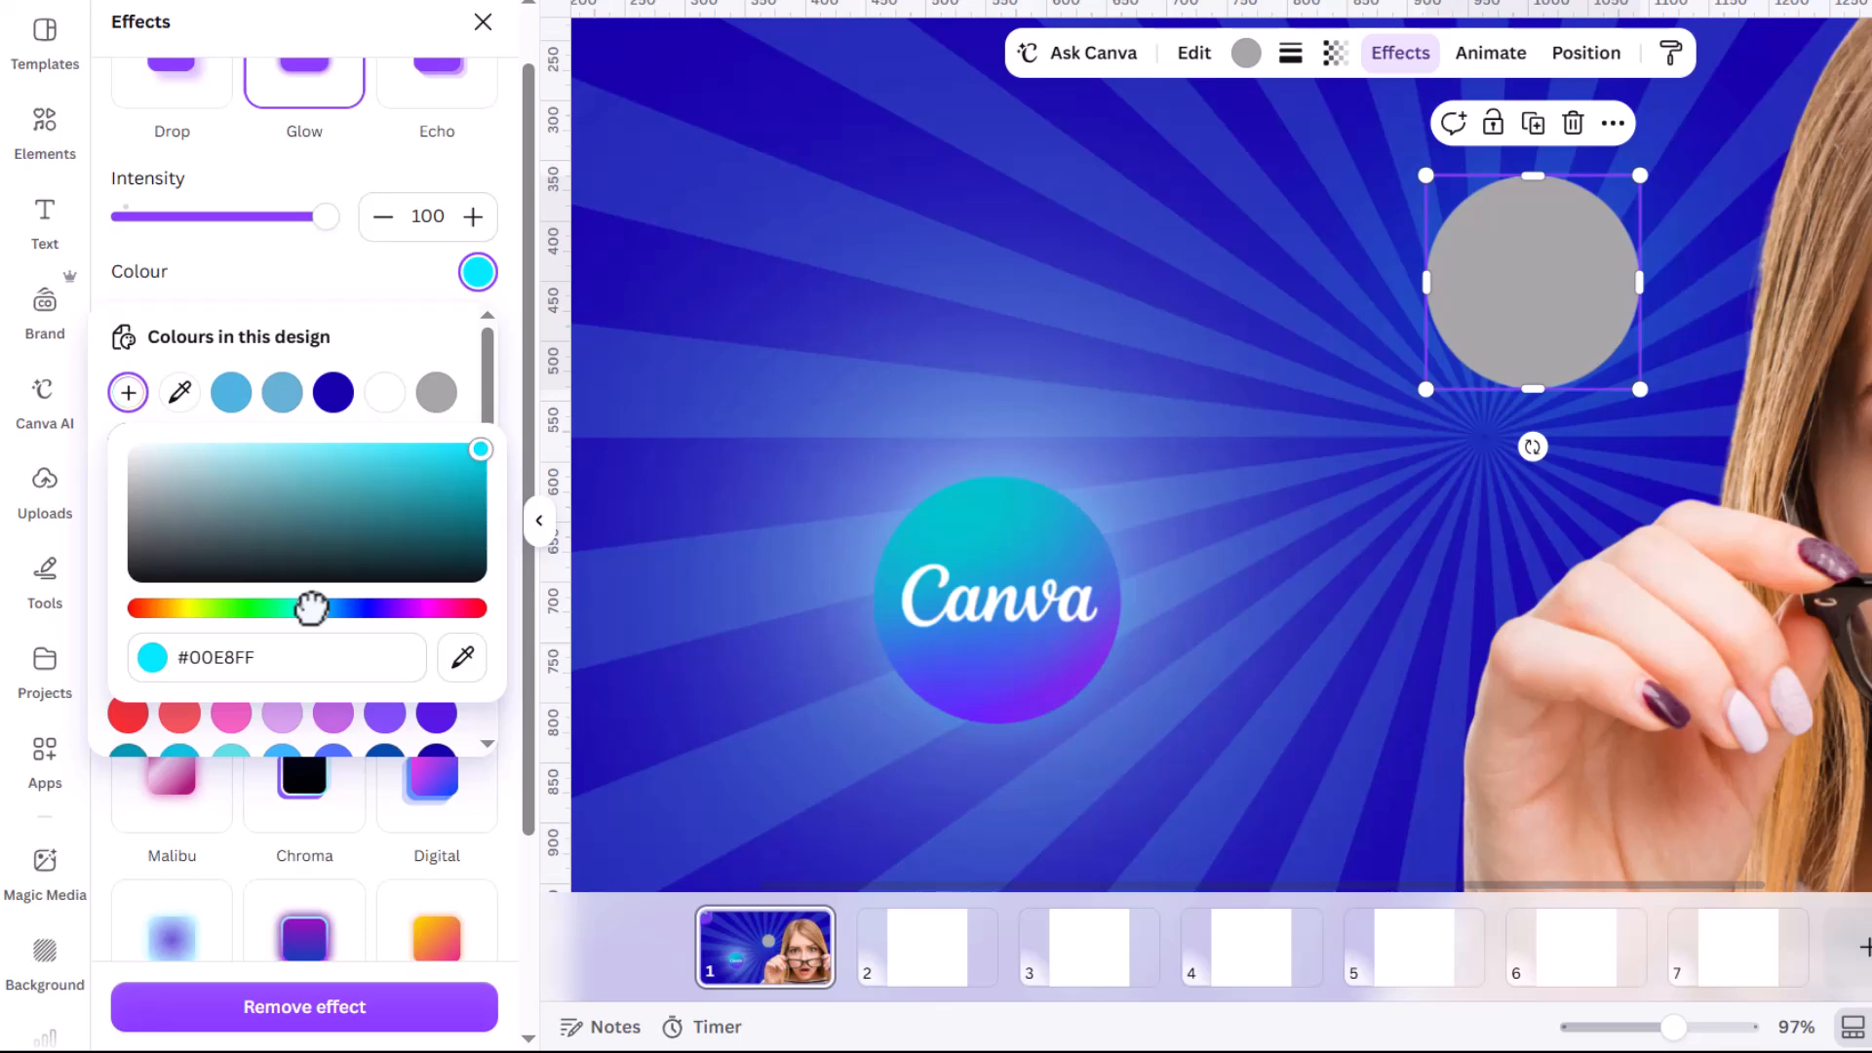
{"action": "mouse_move", "coordinate": [1546, 301]}
{"action": "left_mouse_down"}
{"action": "mouse_move", "coordinate": [1504, 385]}
{"action": "mouse_move", "coordinate": [1592, 451]}
{"action": "mouse_move", "coordinate": [1551, 309]}
{"action": "mouse_move", "coordinate": [1629, 447]}
{"action": "mouse_move", "coordinate": [1534, 338]}
{"action": "mouse_move", "coordinate": [1519, 290]}
{"action": "left_mouse_up"}
Copy the circle's glow colour code #00E8FF and apply it to the light-blue light graphic behind the round Canva logo.
{"action": "left_click", "coordinate": [468, 275]}
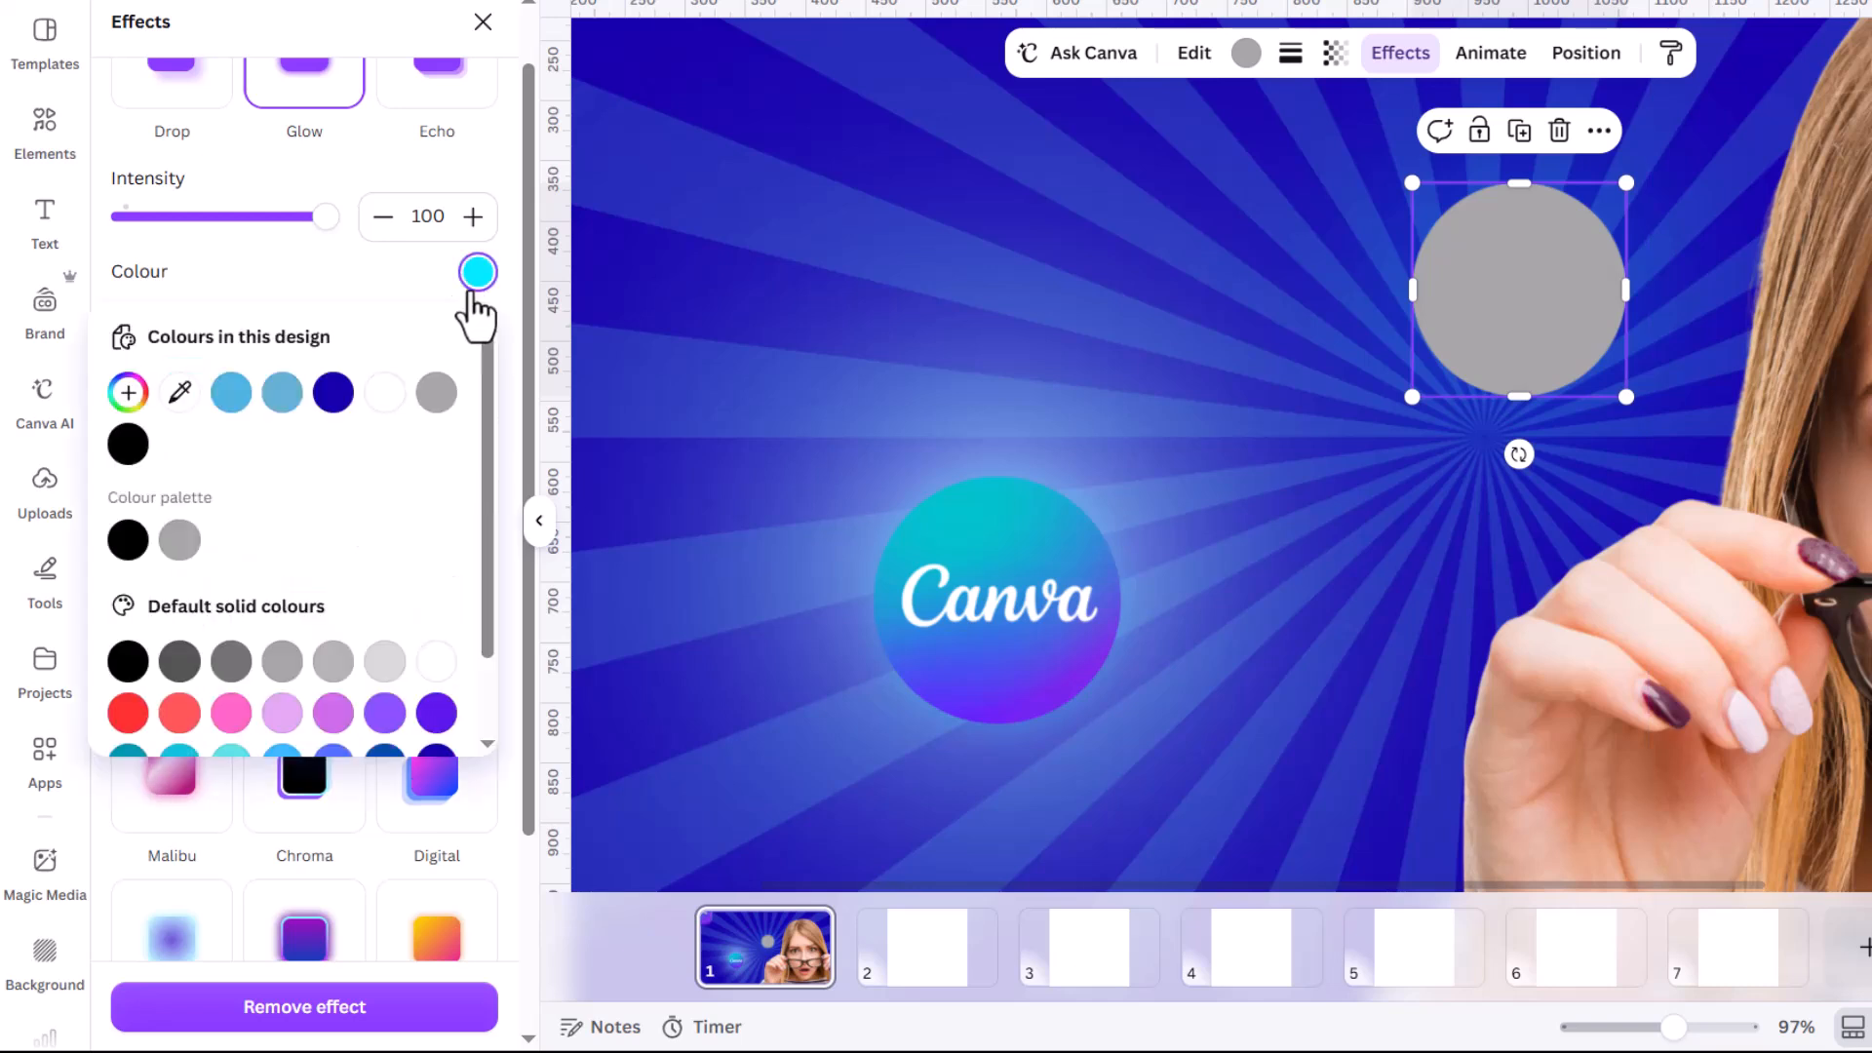
{"action": "left_click", "coordinate": [127, 392]}
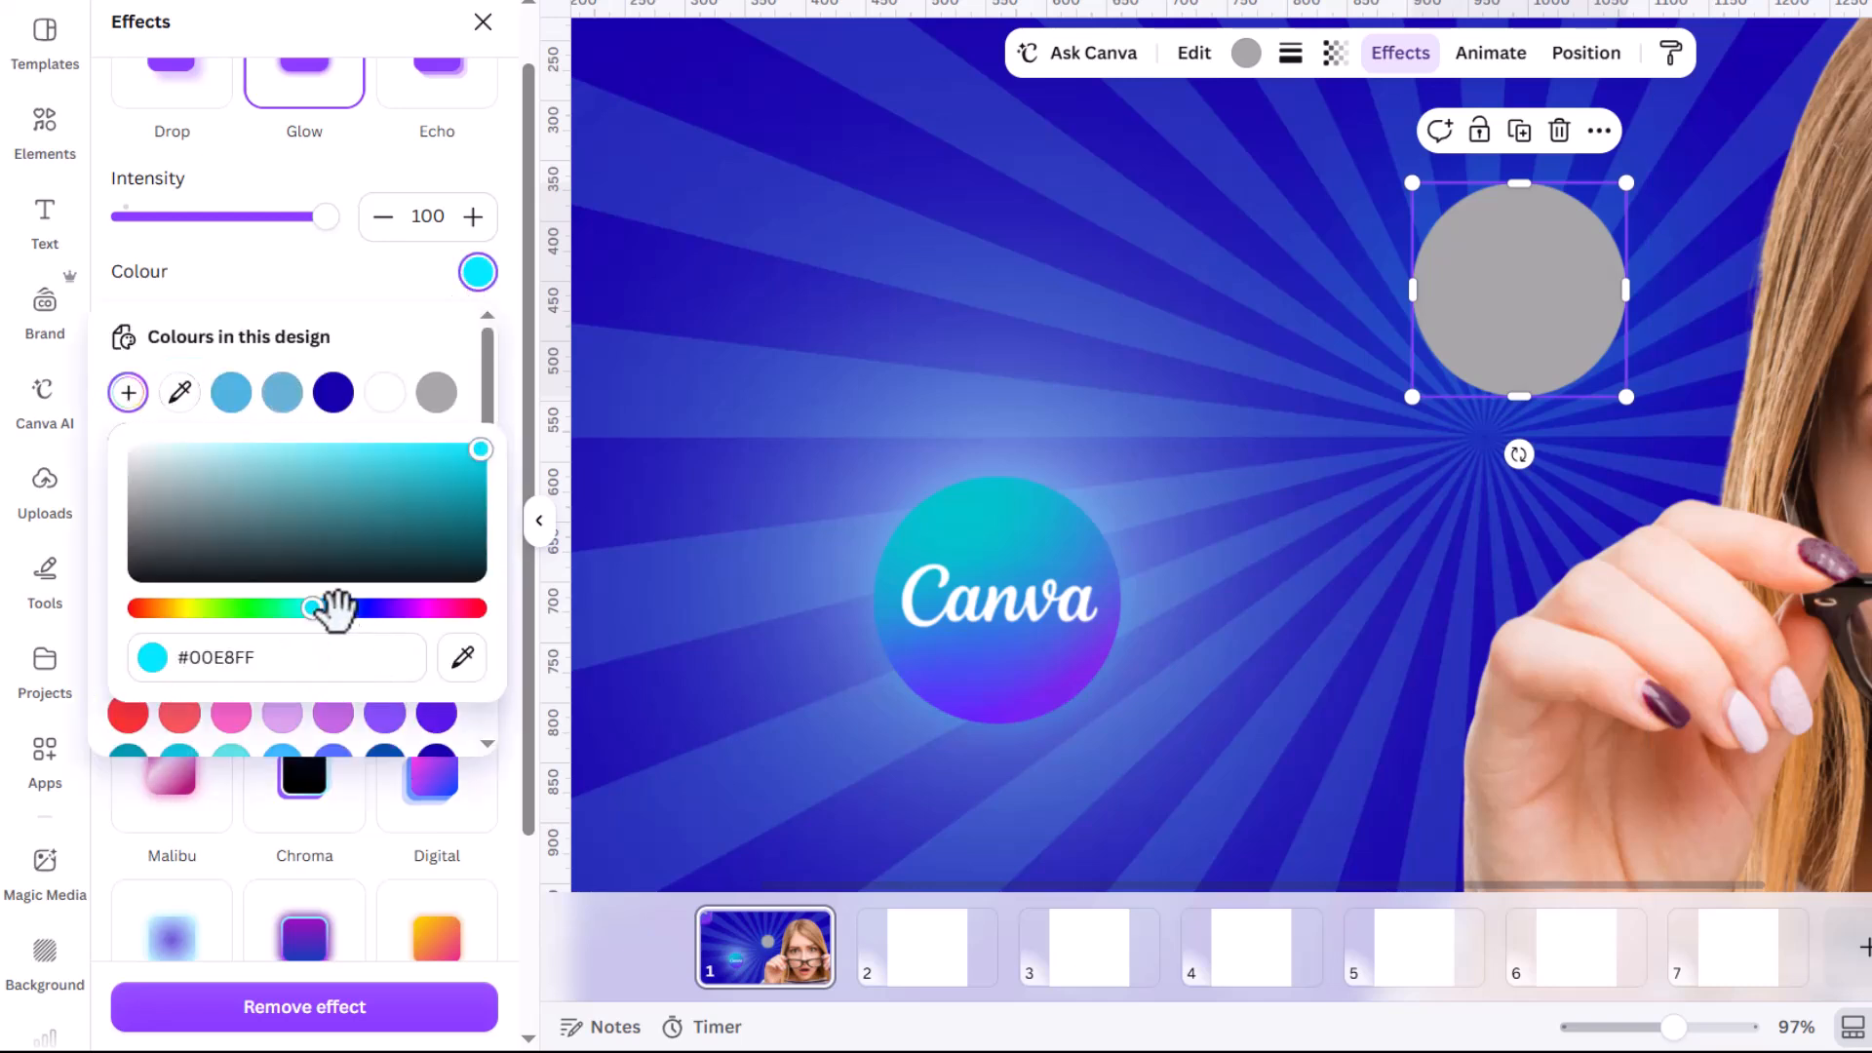
{"action": "left_click", "coordinate": [287, 658]}
{"action": "key", "text": "ctrl+c"}
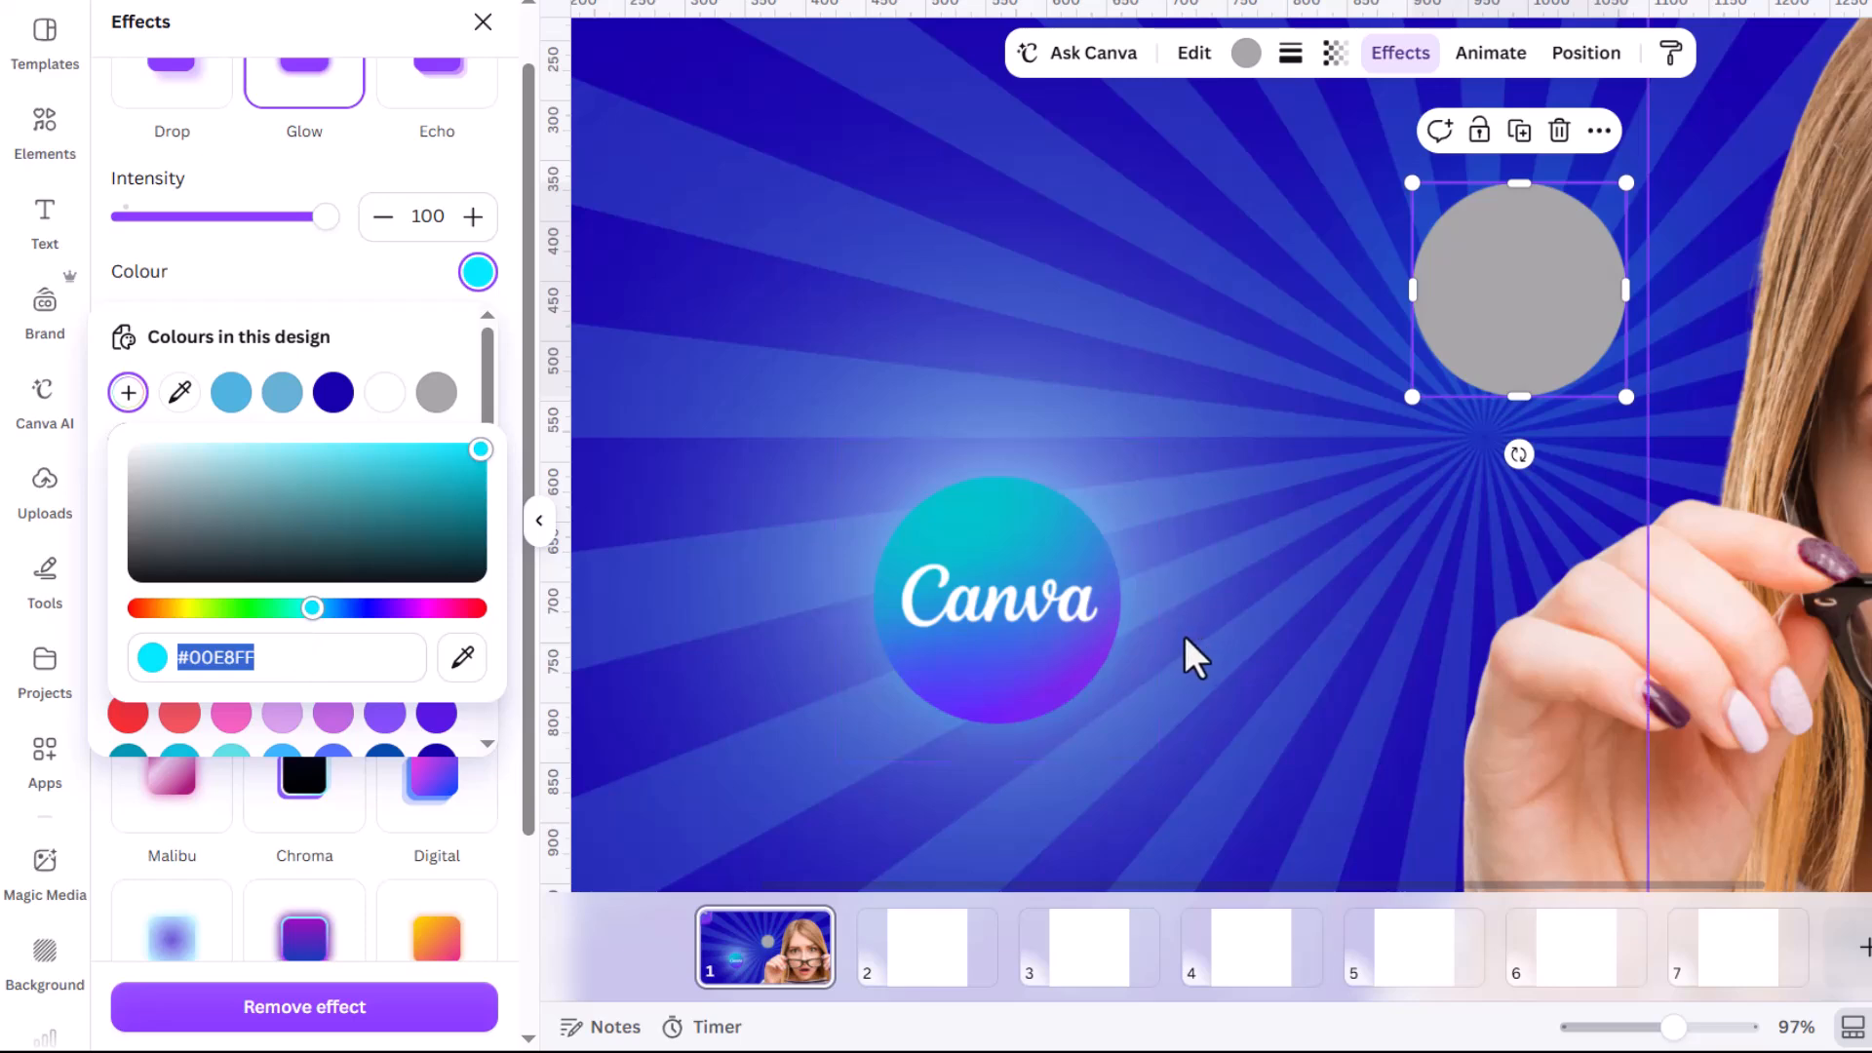
{"action": "left_click", "coordinate": [1280, 212]}
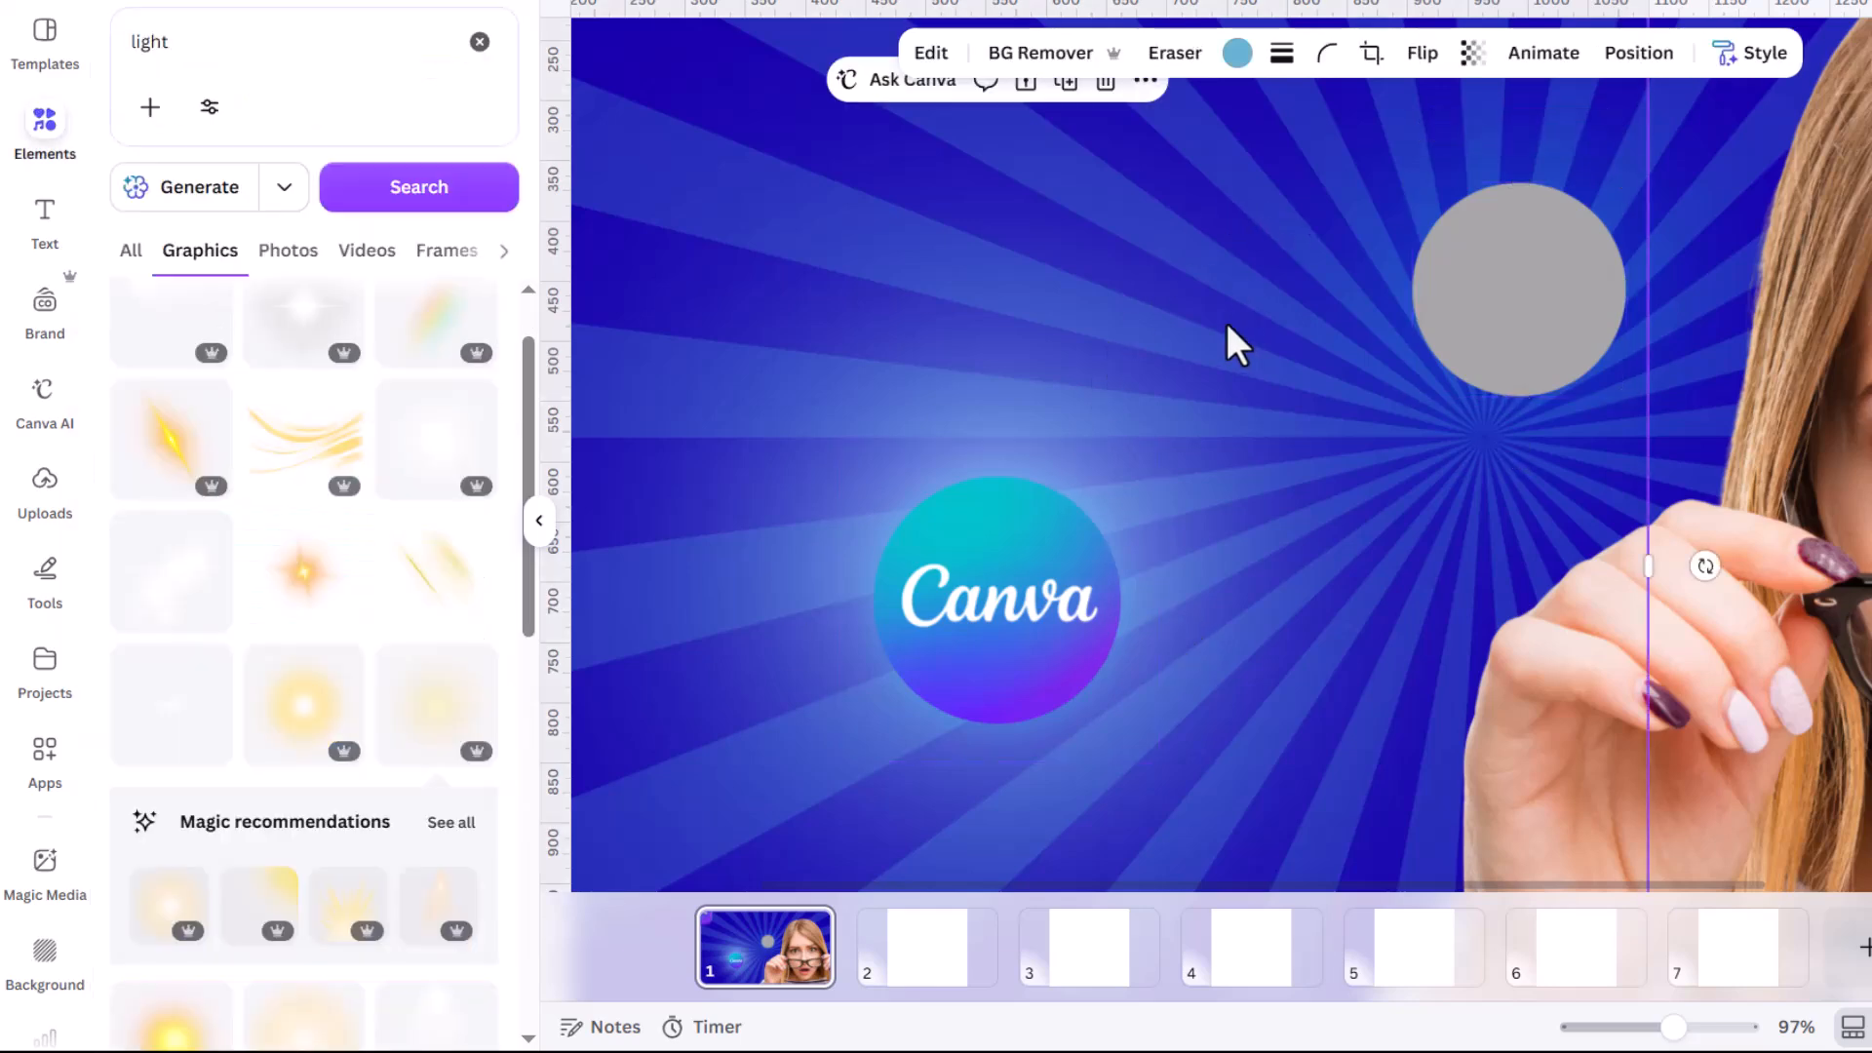
{"action": "scroll", "coordinate": [1224, 78], "scroll_direction": "down", "scroll_amount": 3}
{"action": "left_click", "coordinate": [1237, 52]}
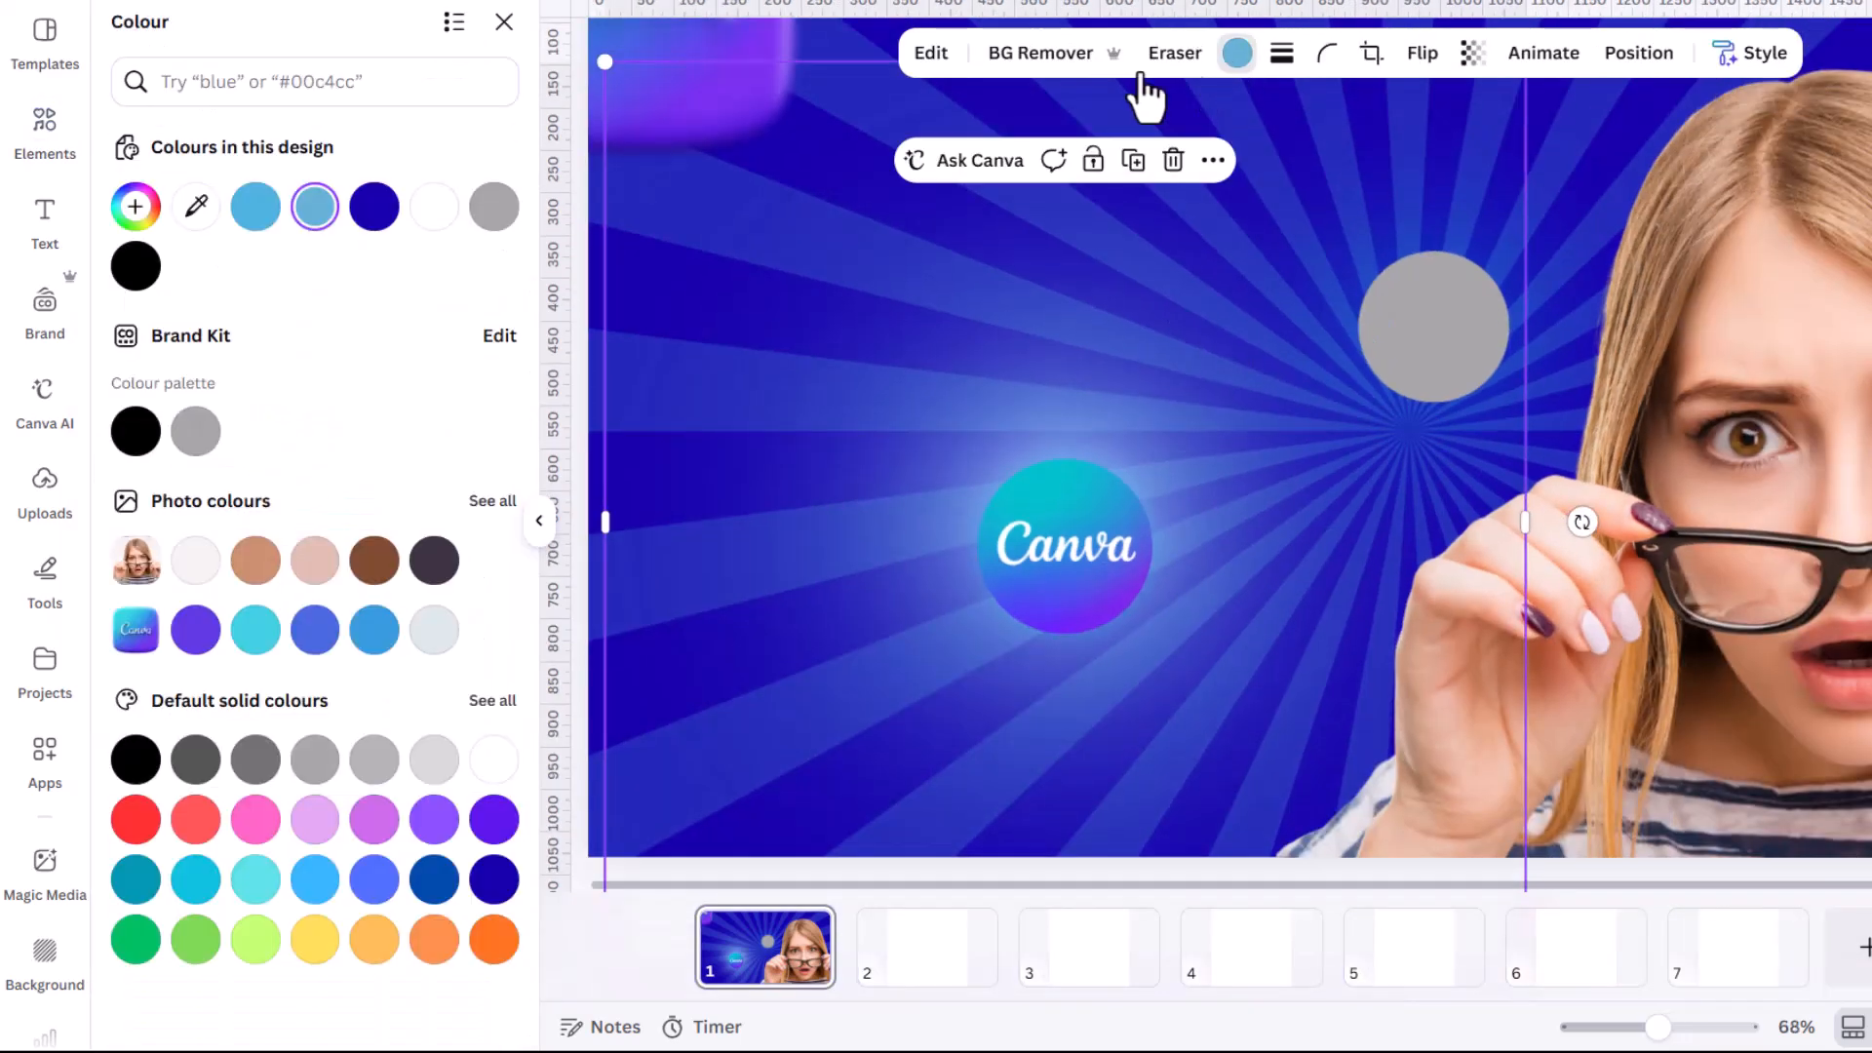
{"action": "left_click", "coordinate": [135, 206]}
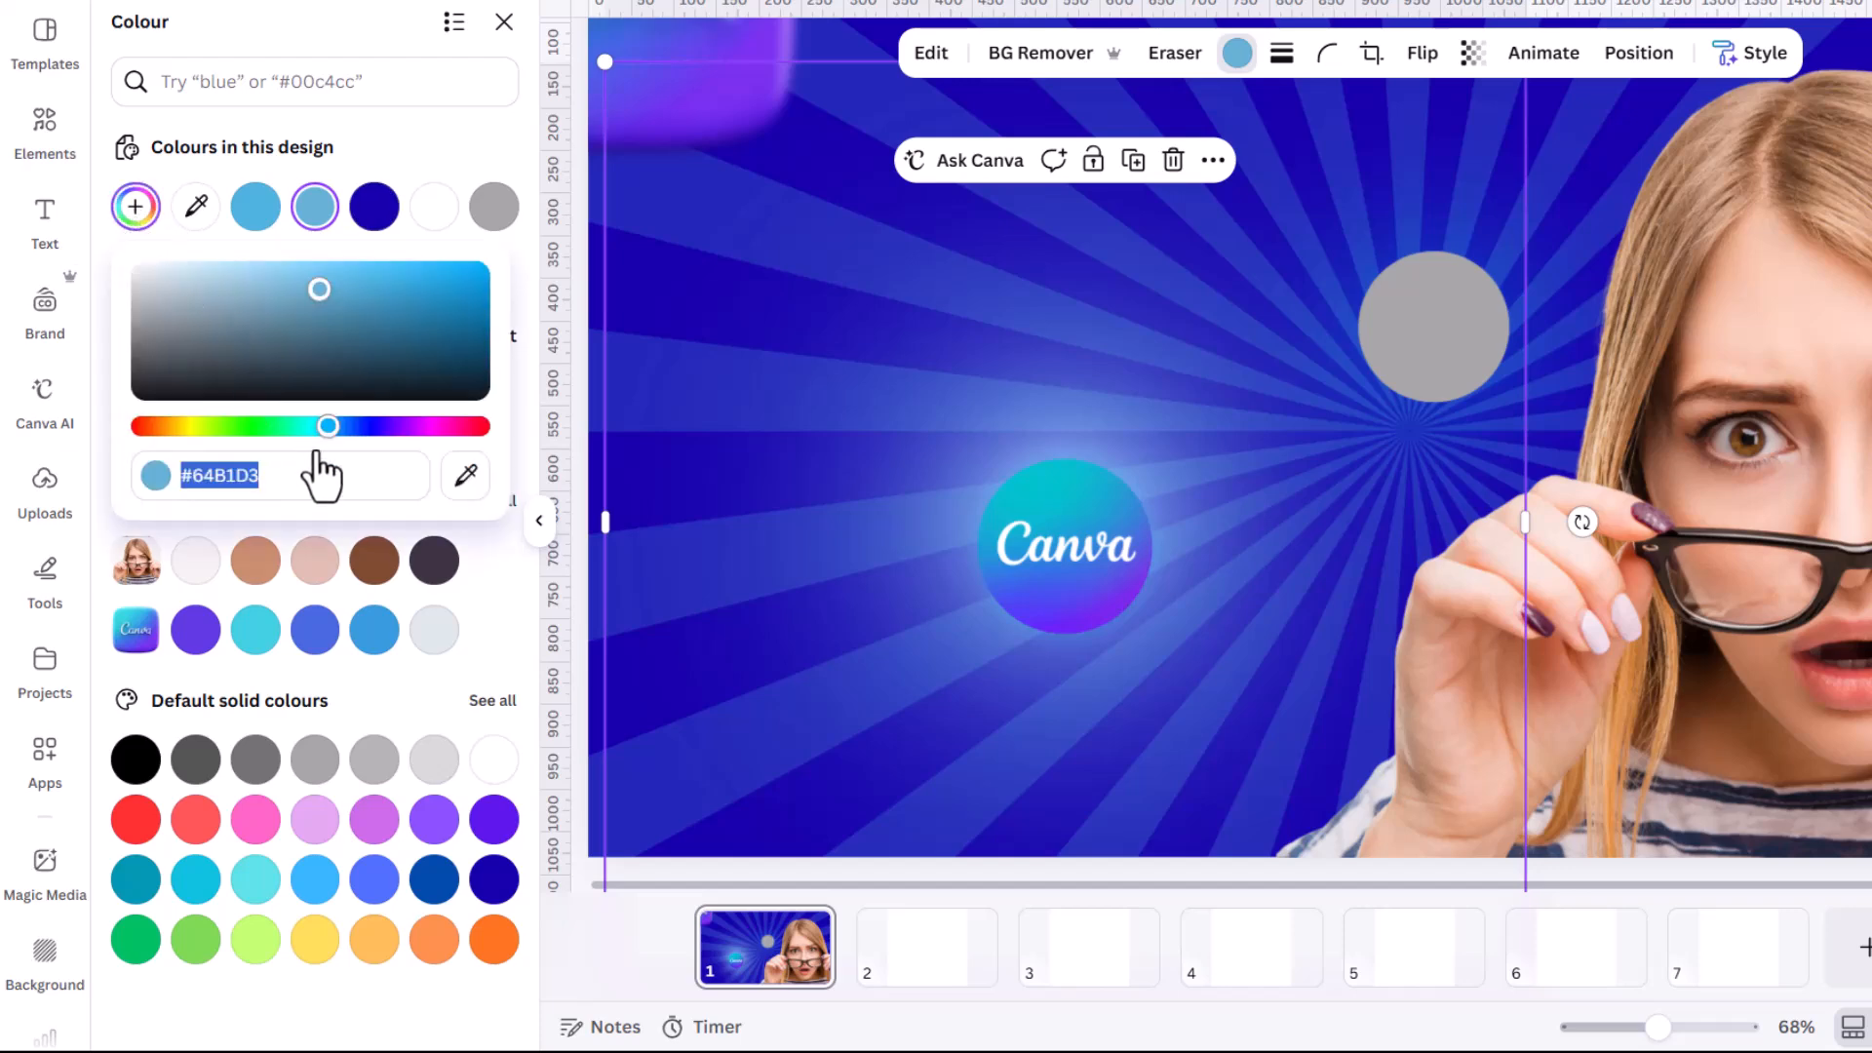
{"action": "key", "text": "ctrl+v"}
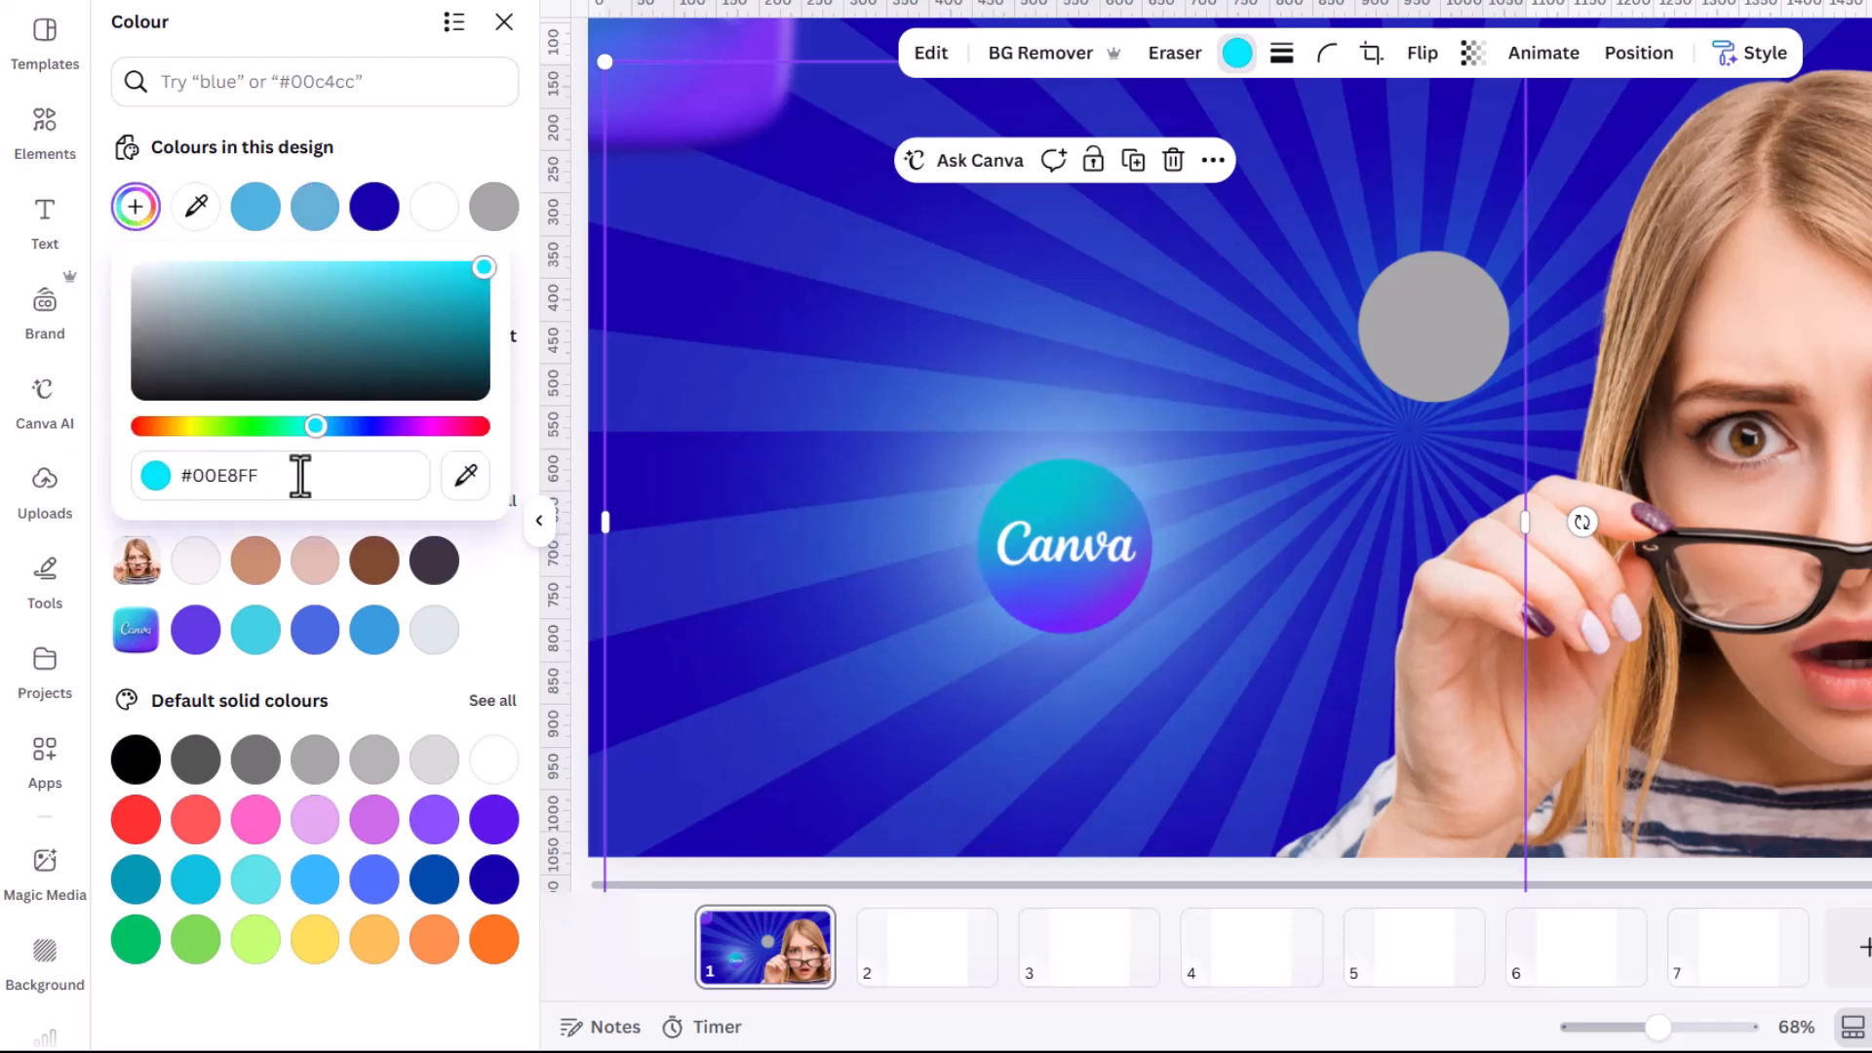
Move the grey circle back behind the round Canva logo so only its cyan glow shows around the edge.
{"action": "left_click", "coordinate": [1045, 565]}
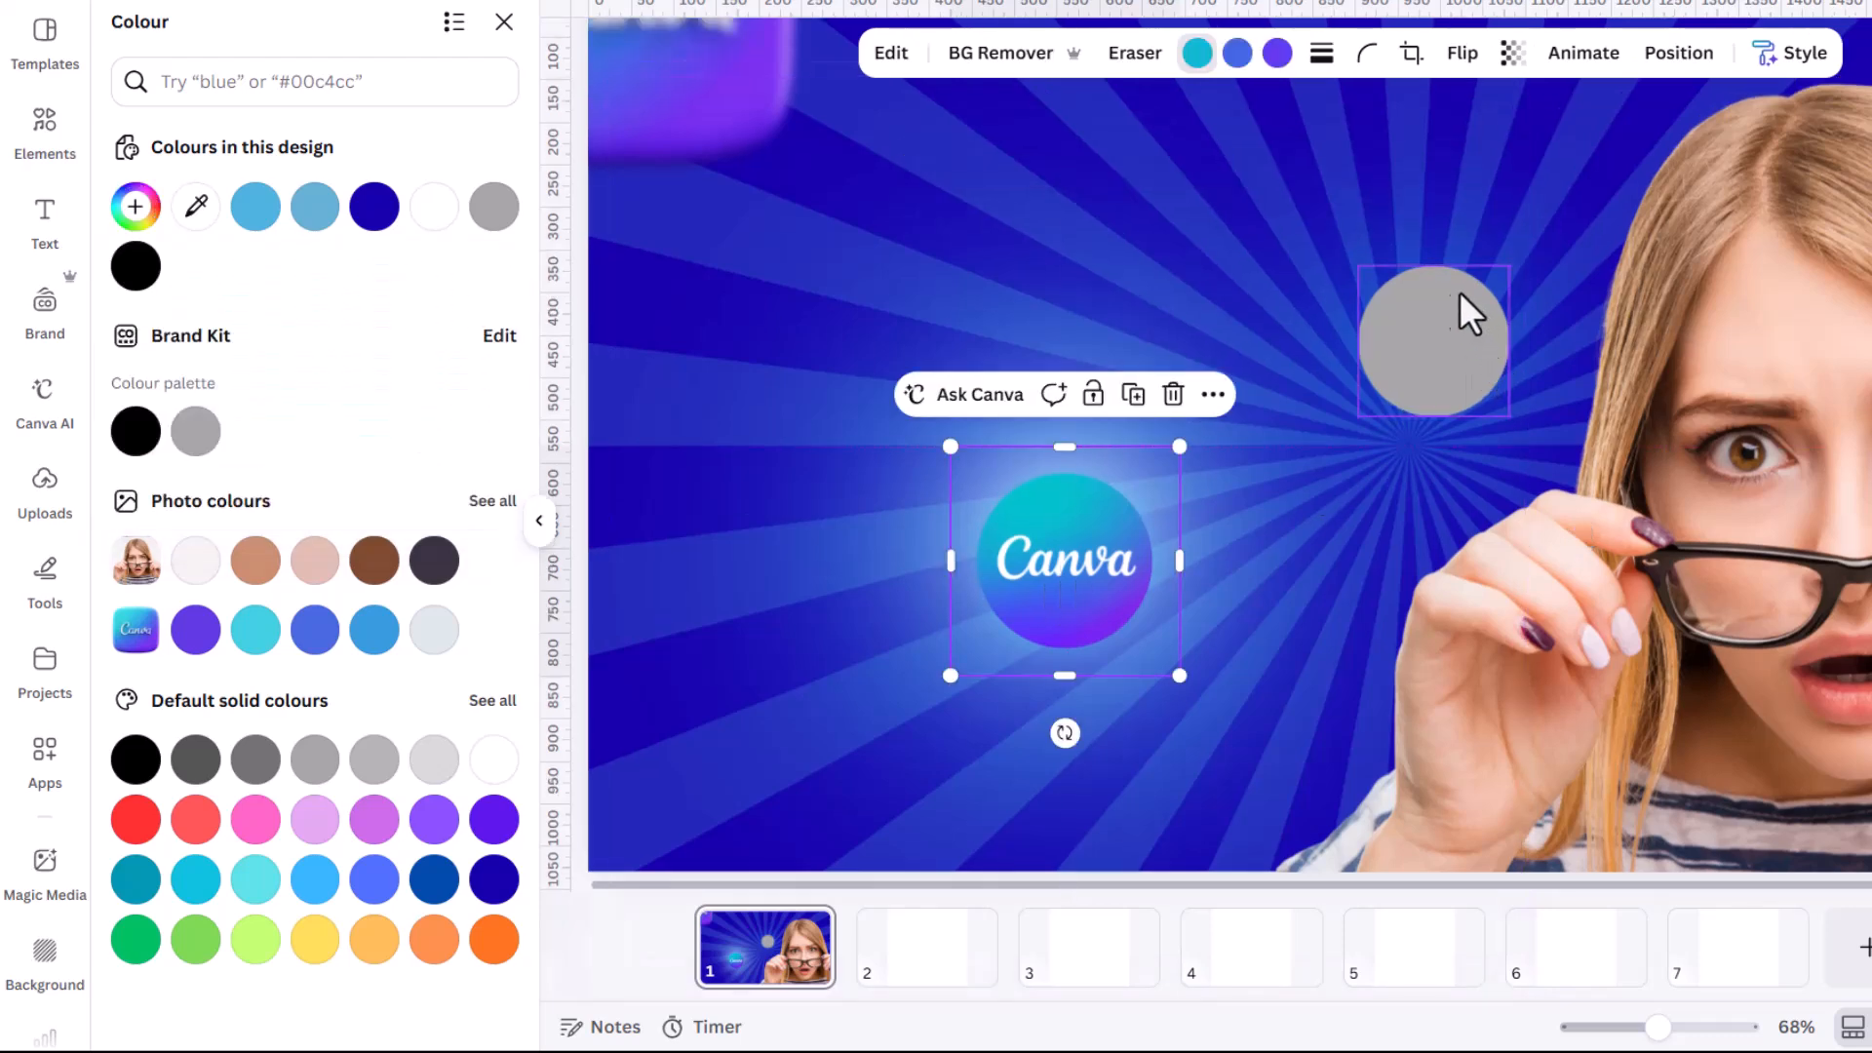
{"action": "left_click", "coordinate": [1460, 292]}
{"action": "left_click_drag", "start_coordinate": [1428, 346], "coordinate": [1043, 565]}
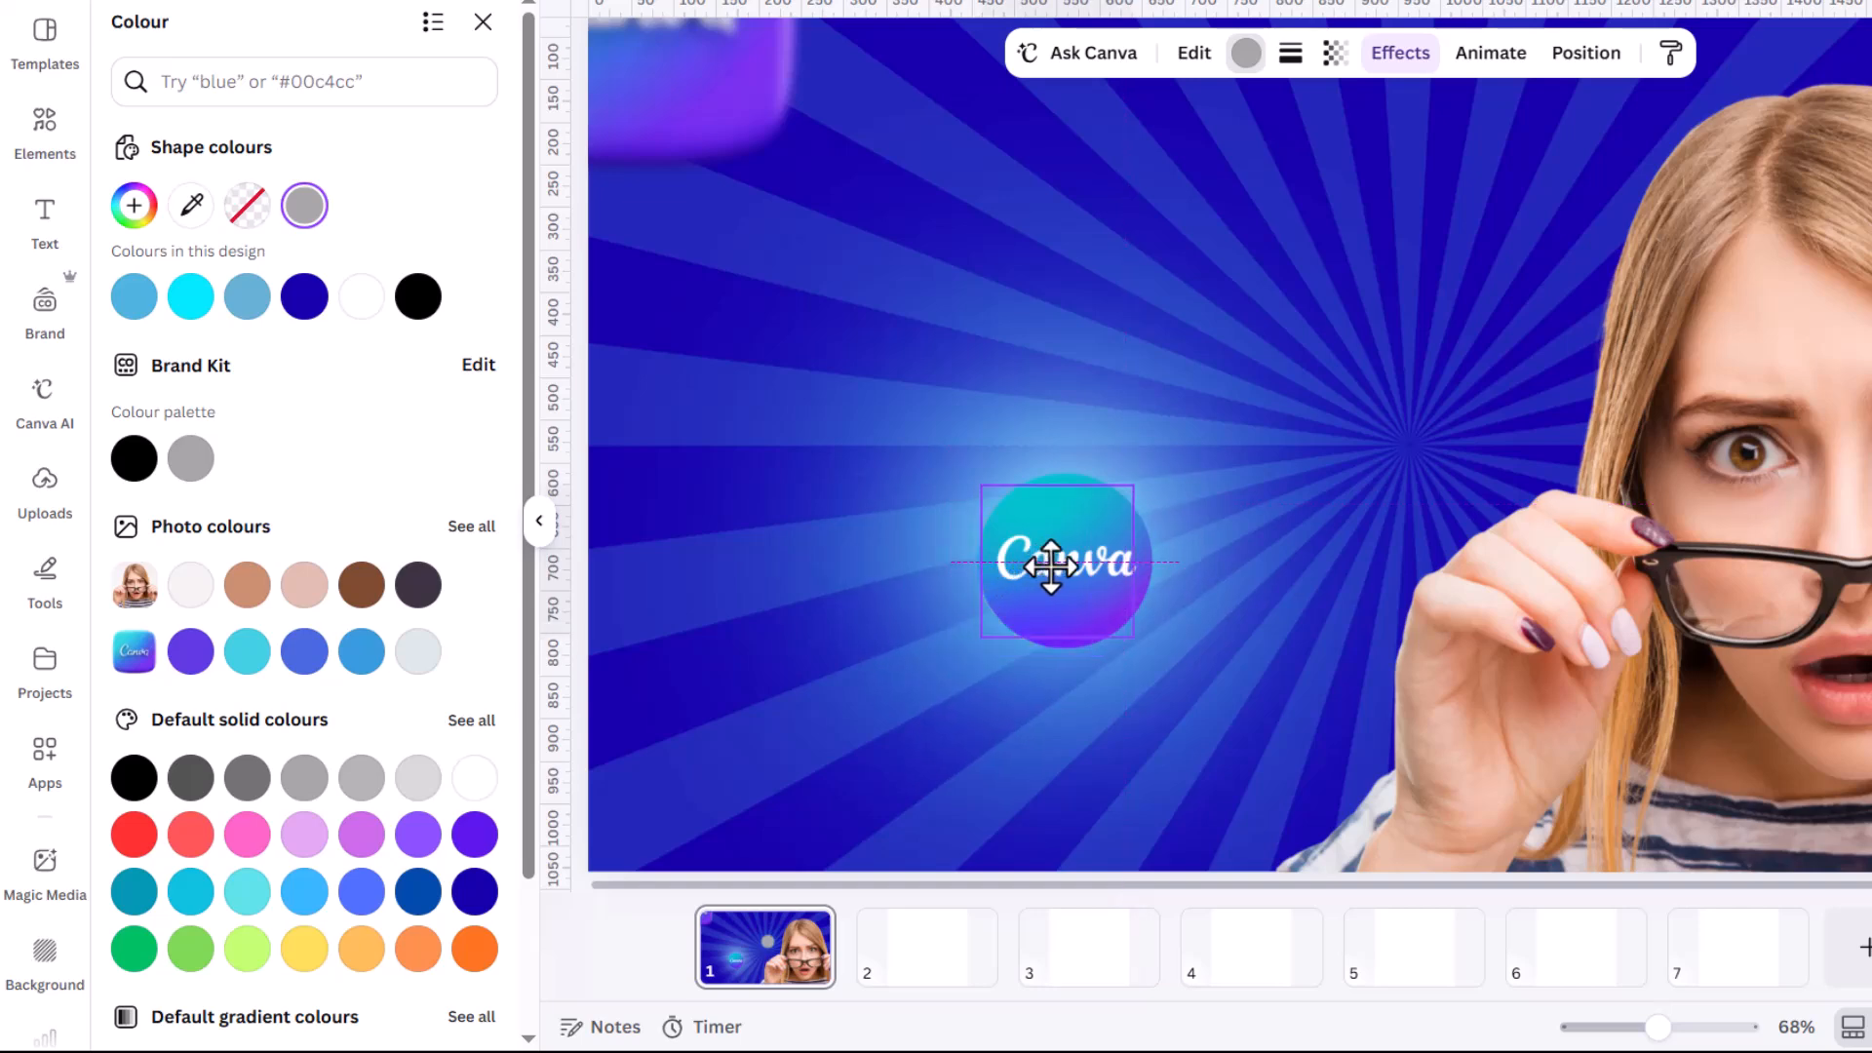
Raise the intensity of the round Canva logo's Glow shadow to 48.
{"action": "left_click", "coordinate": [1082, 560]}
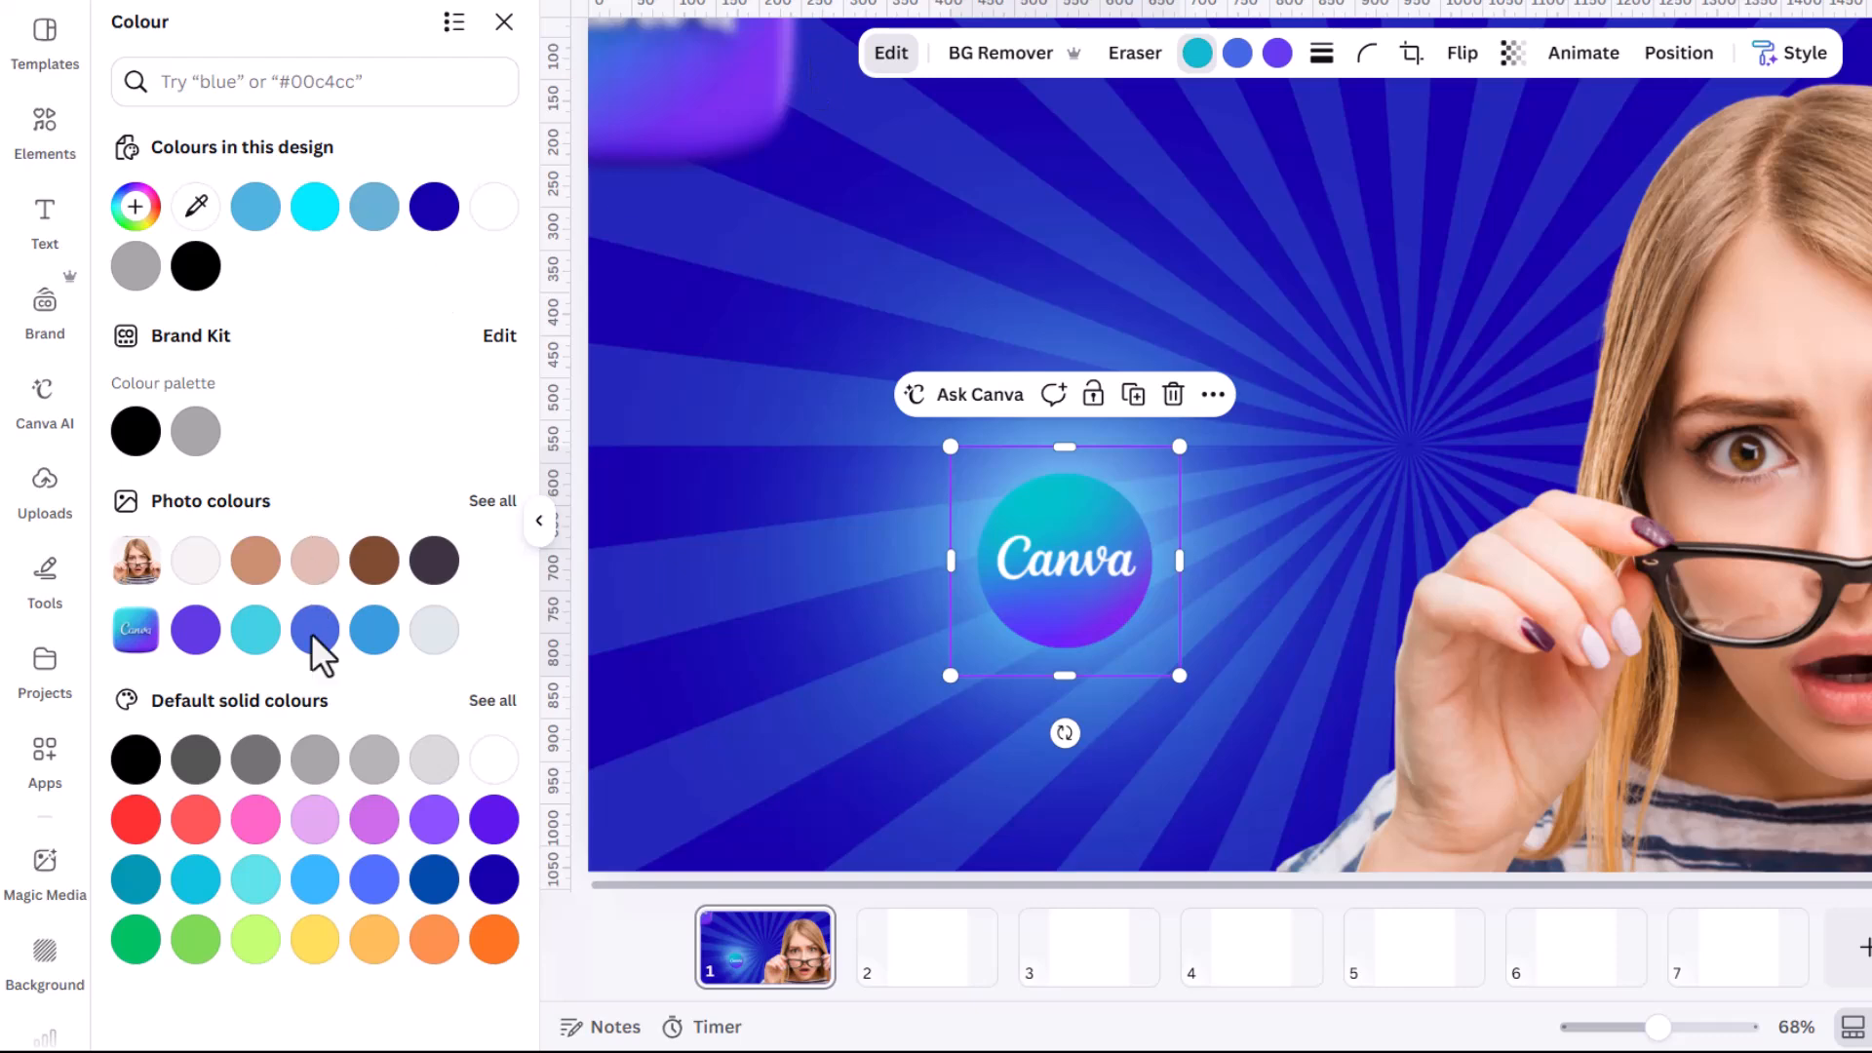
{"action": "scroll", "coordinate": [368, 778], "scroll_direction": "down", "scroll_amount": 2}
{"action": "scroll", "coordinate": [281, 731], "scroll_direction": "down", "scroll_amount": 1}
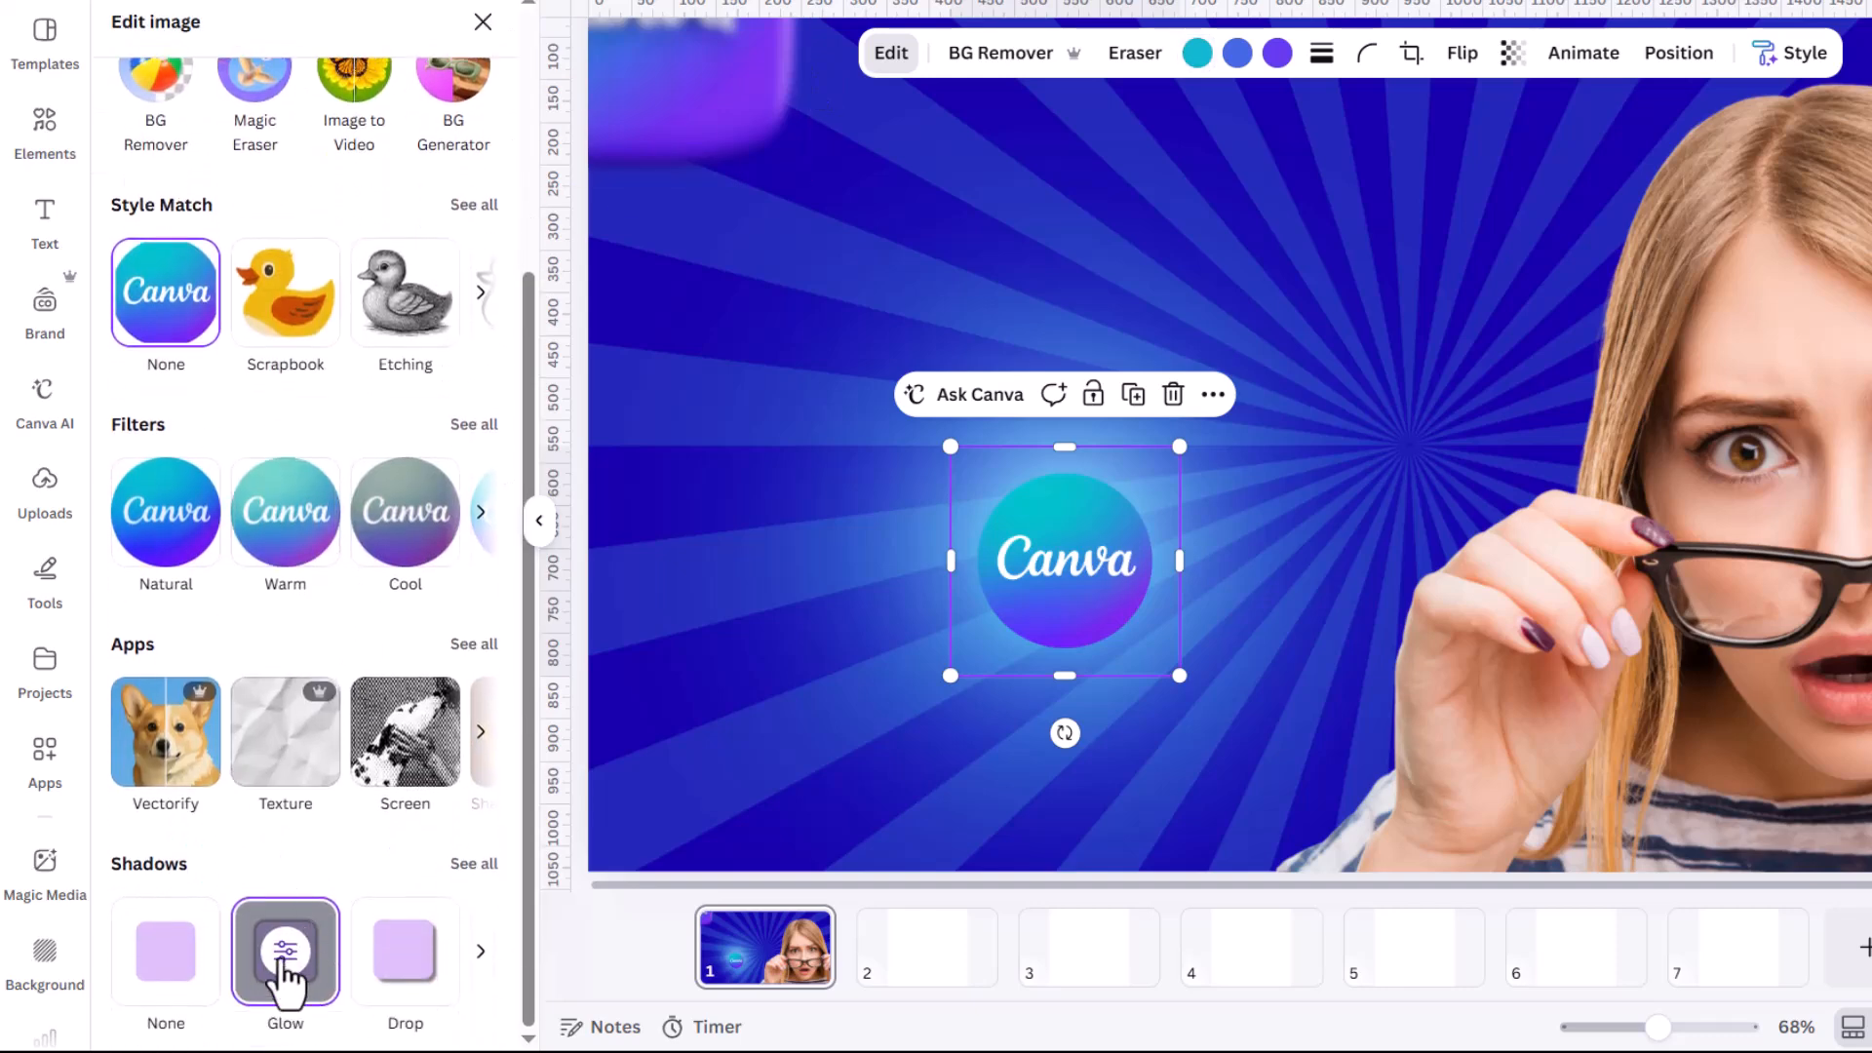
{"action": "left_click", "coordinate": [284, 955]}
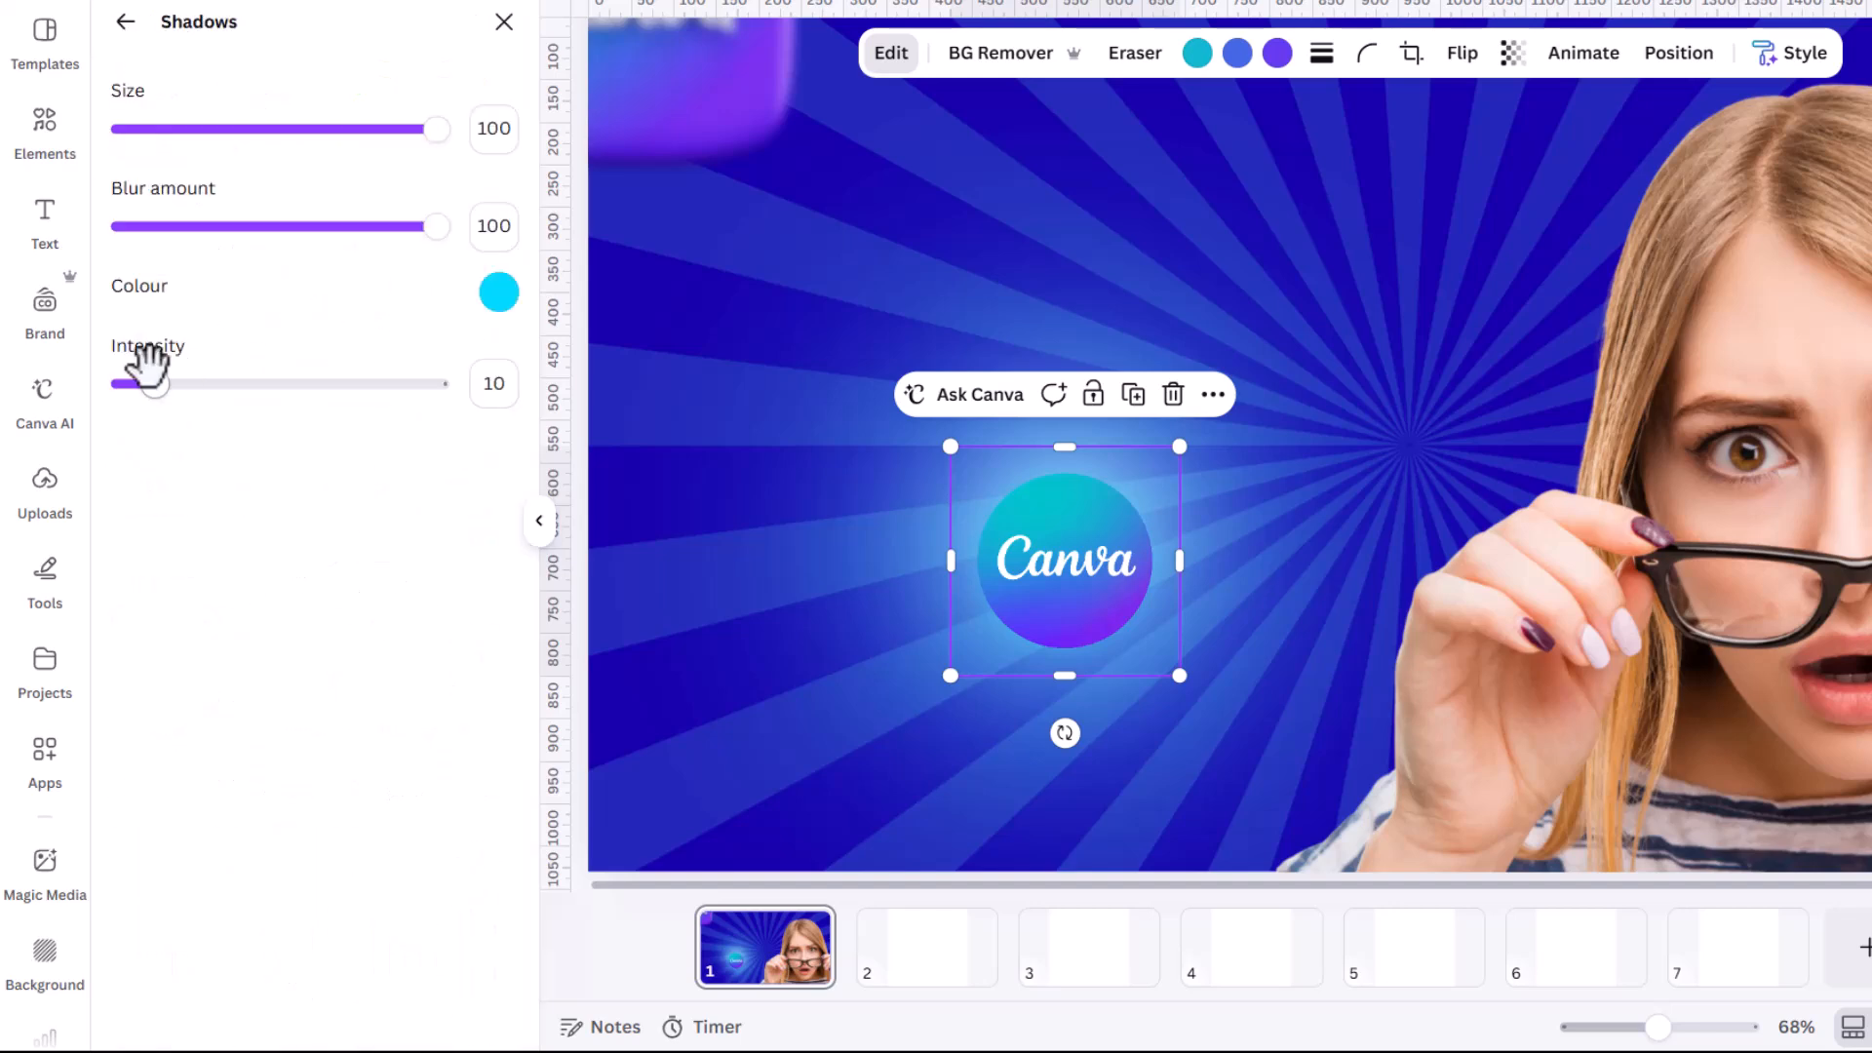
{"action": "left_click_drag", "start_coordinate": [222, 369], "coordinate": [274, 365]}
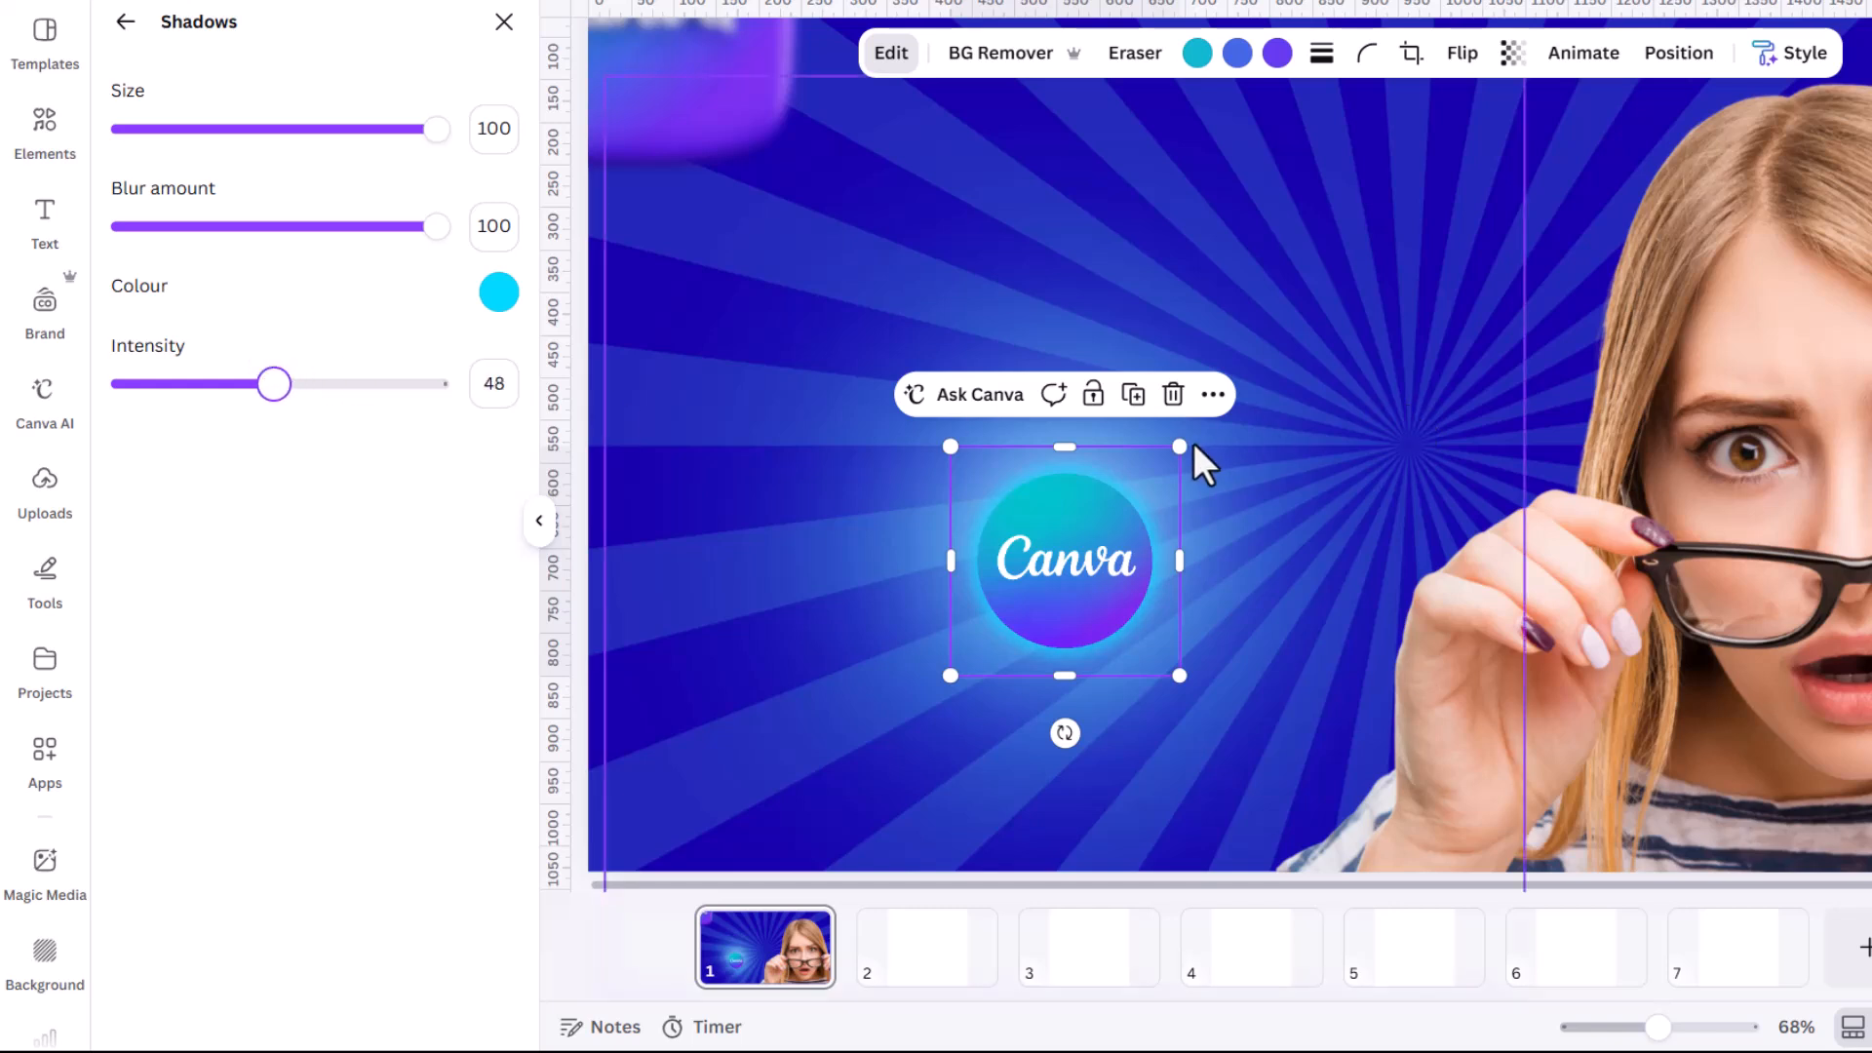
Add a text box to the page reading "15 Canva" on the first line and "Update" on the second.
{"action": "scroll", "coordinate": [1193, 442], "scroll_direction": "down", "scroll_amount": 5}
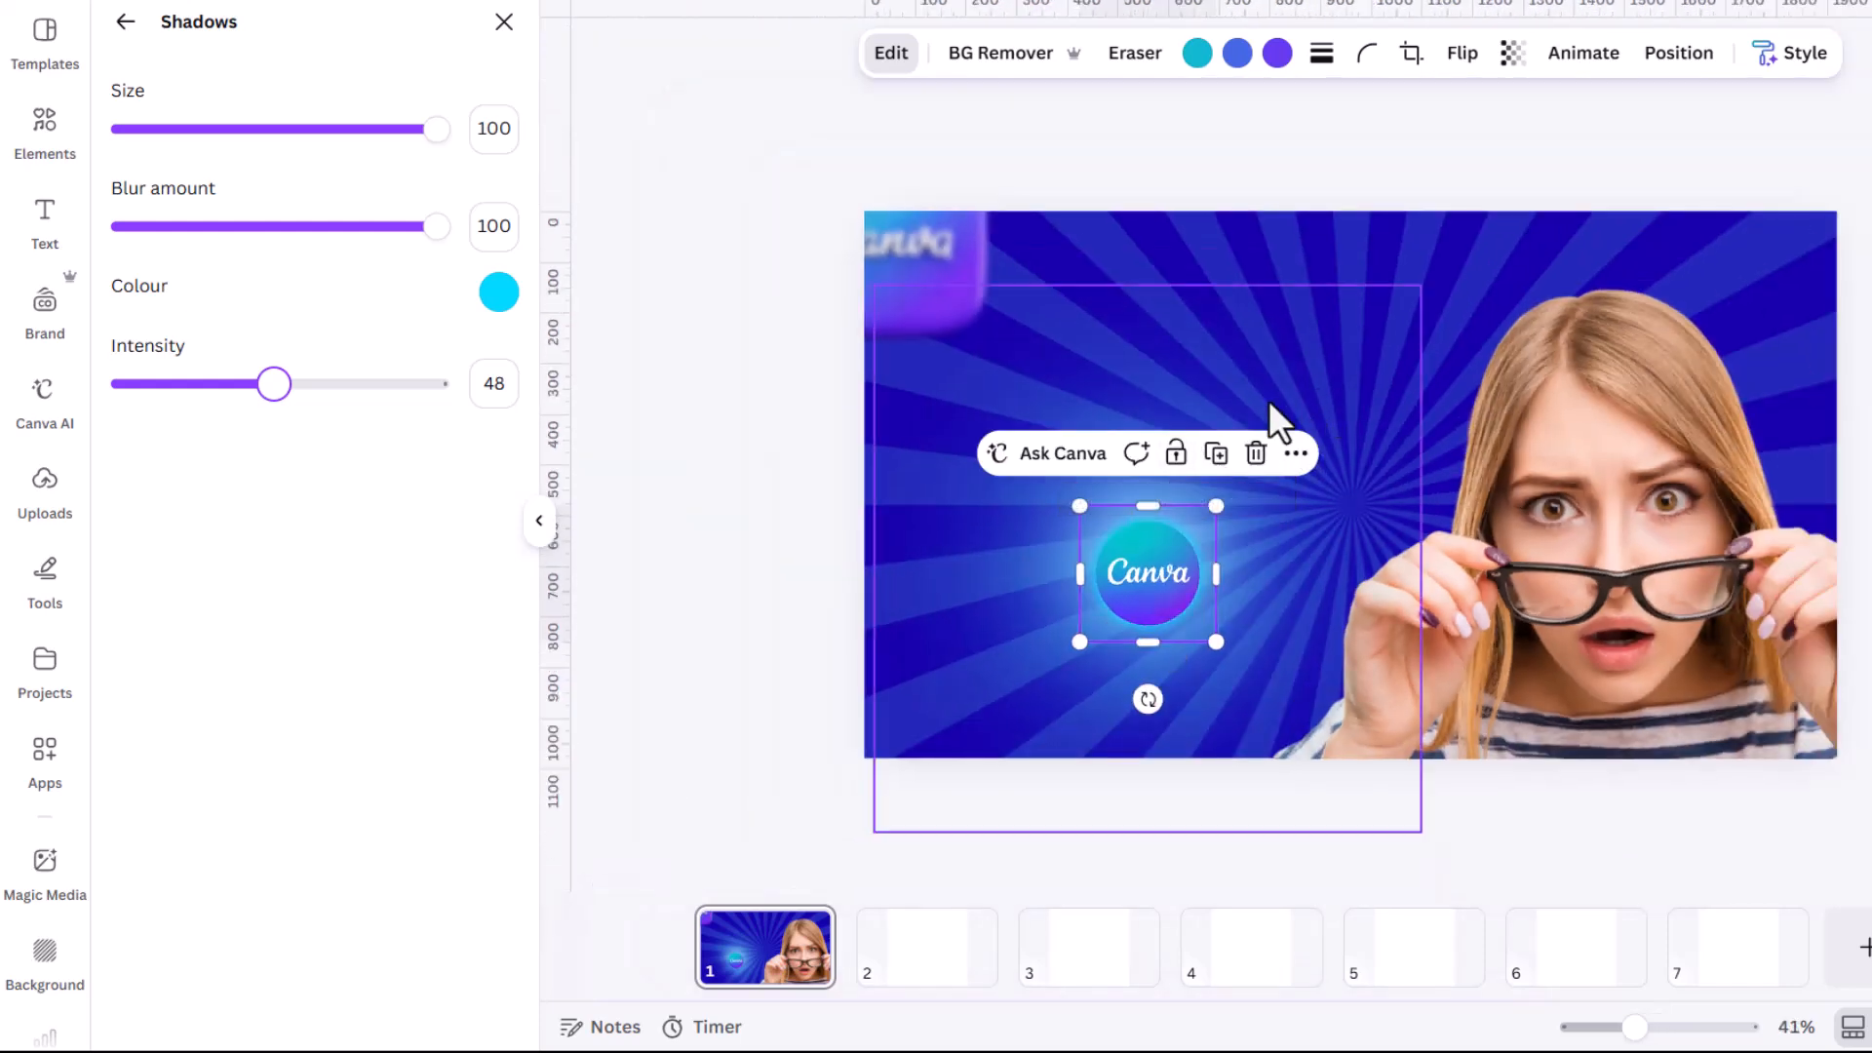
{"action": "scroll", "coordinate": [1271, 396], "scroll_direction": "down", "scroll_amount": 4}
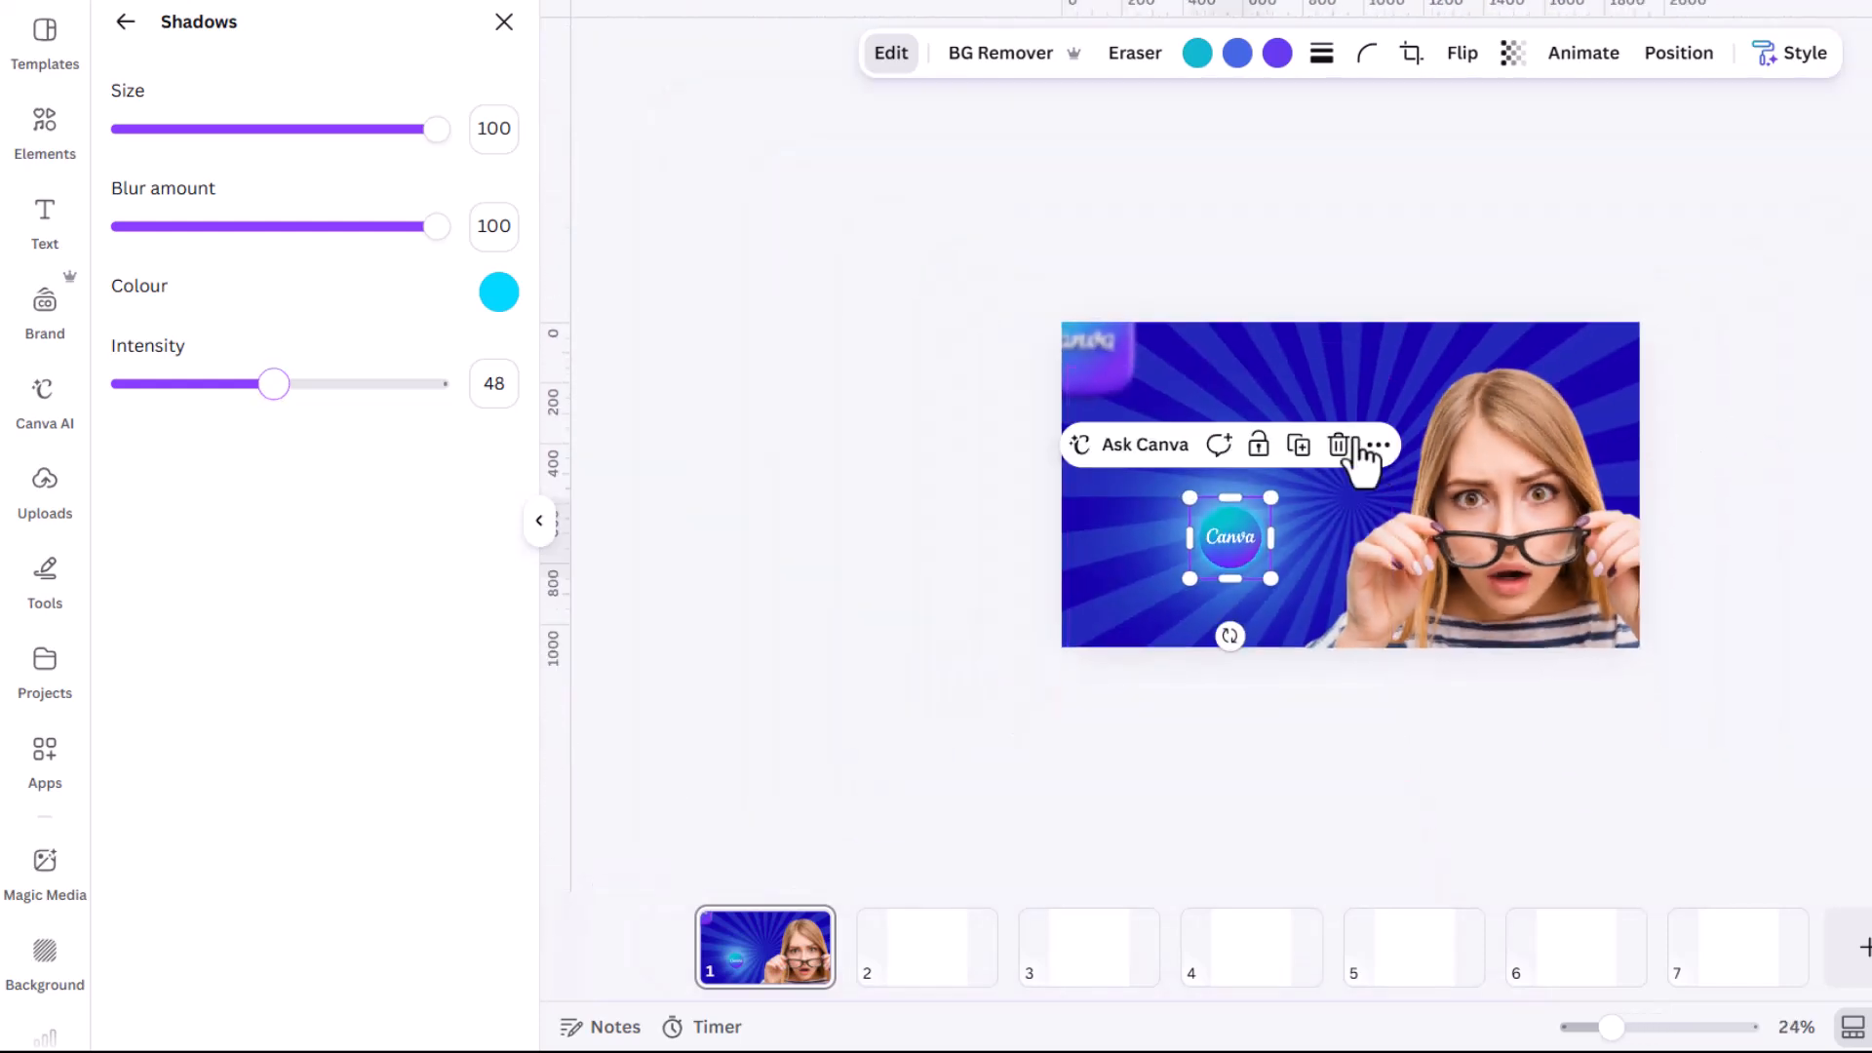
{"action": "scroll", "coordinate": [1360, 460], "scroll_direction": "up", "scroll_amount": 1}
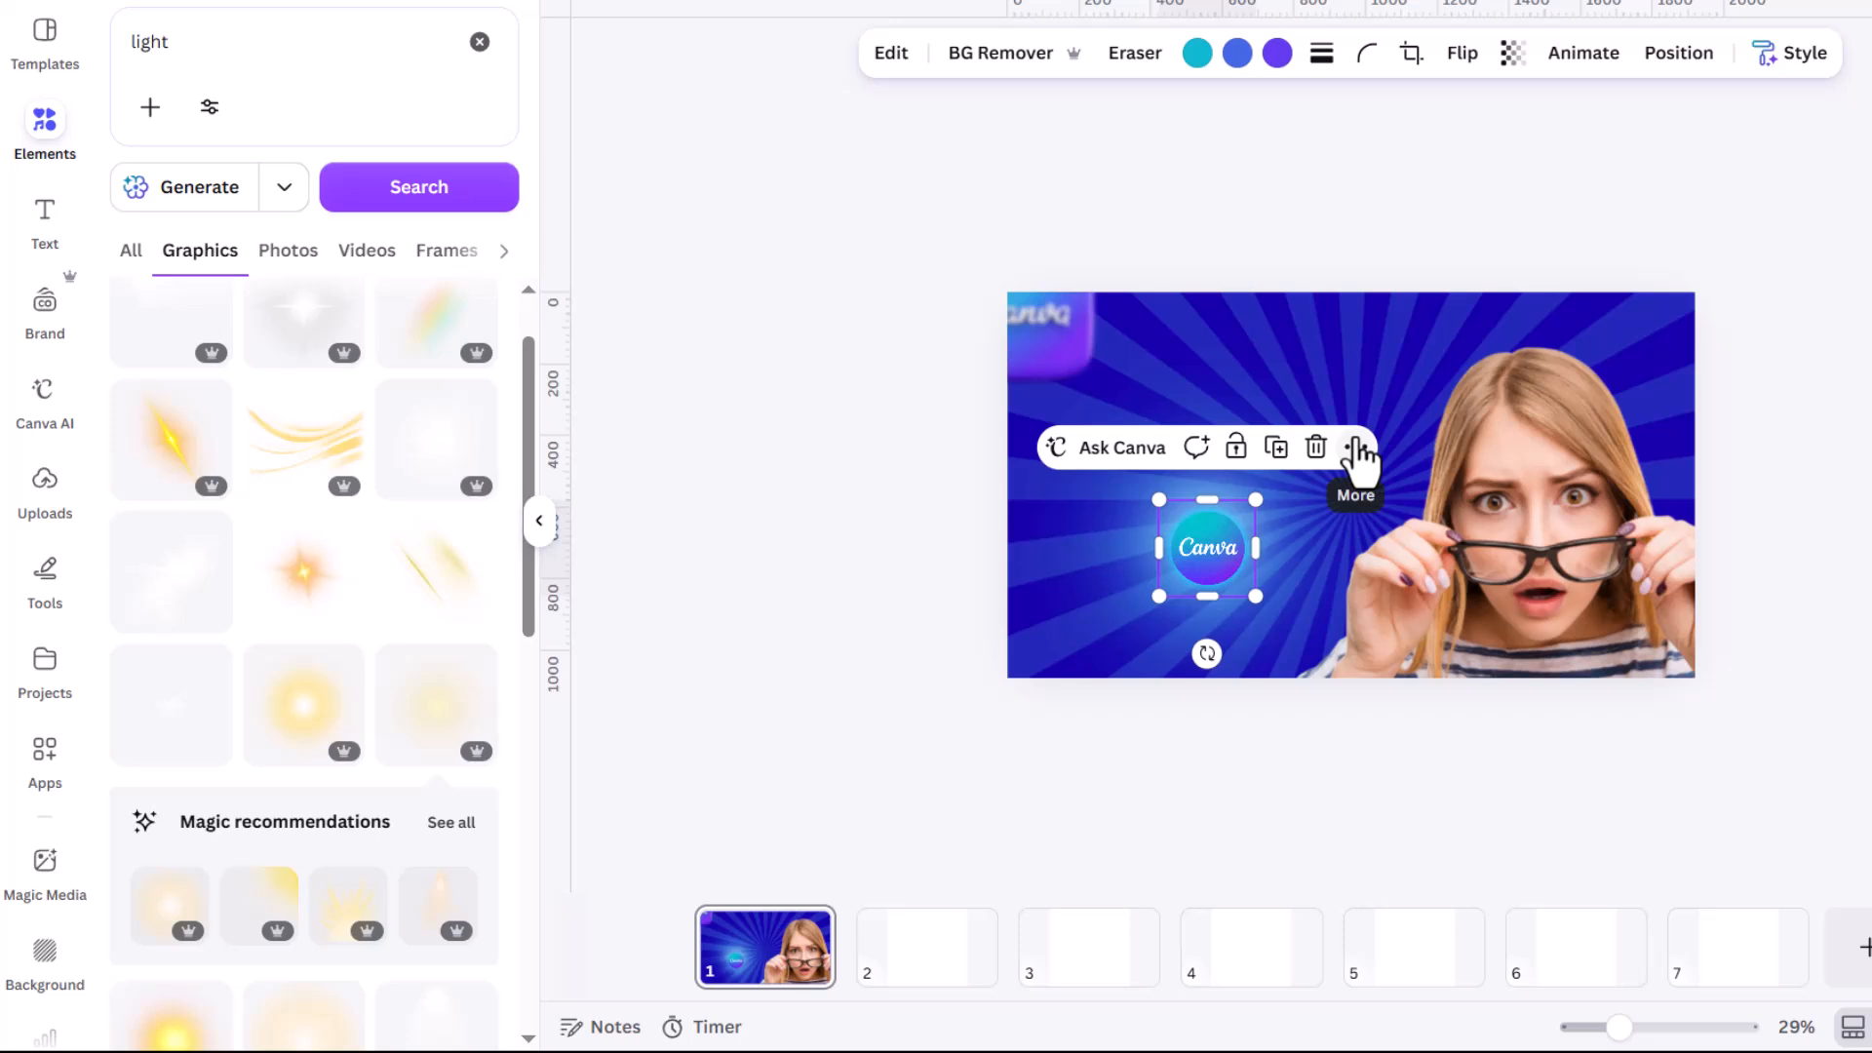
{"action": "key", "text": "t"}
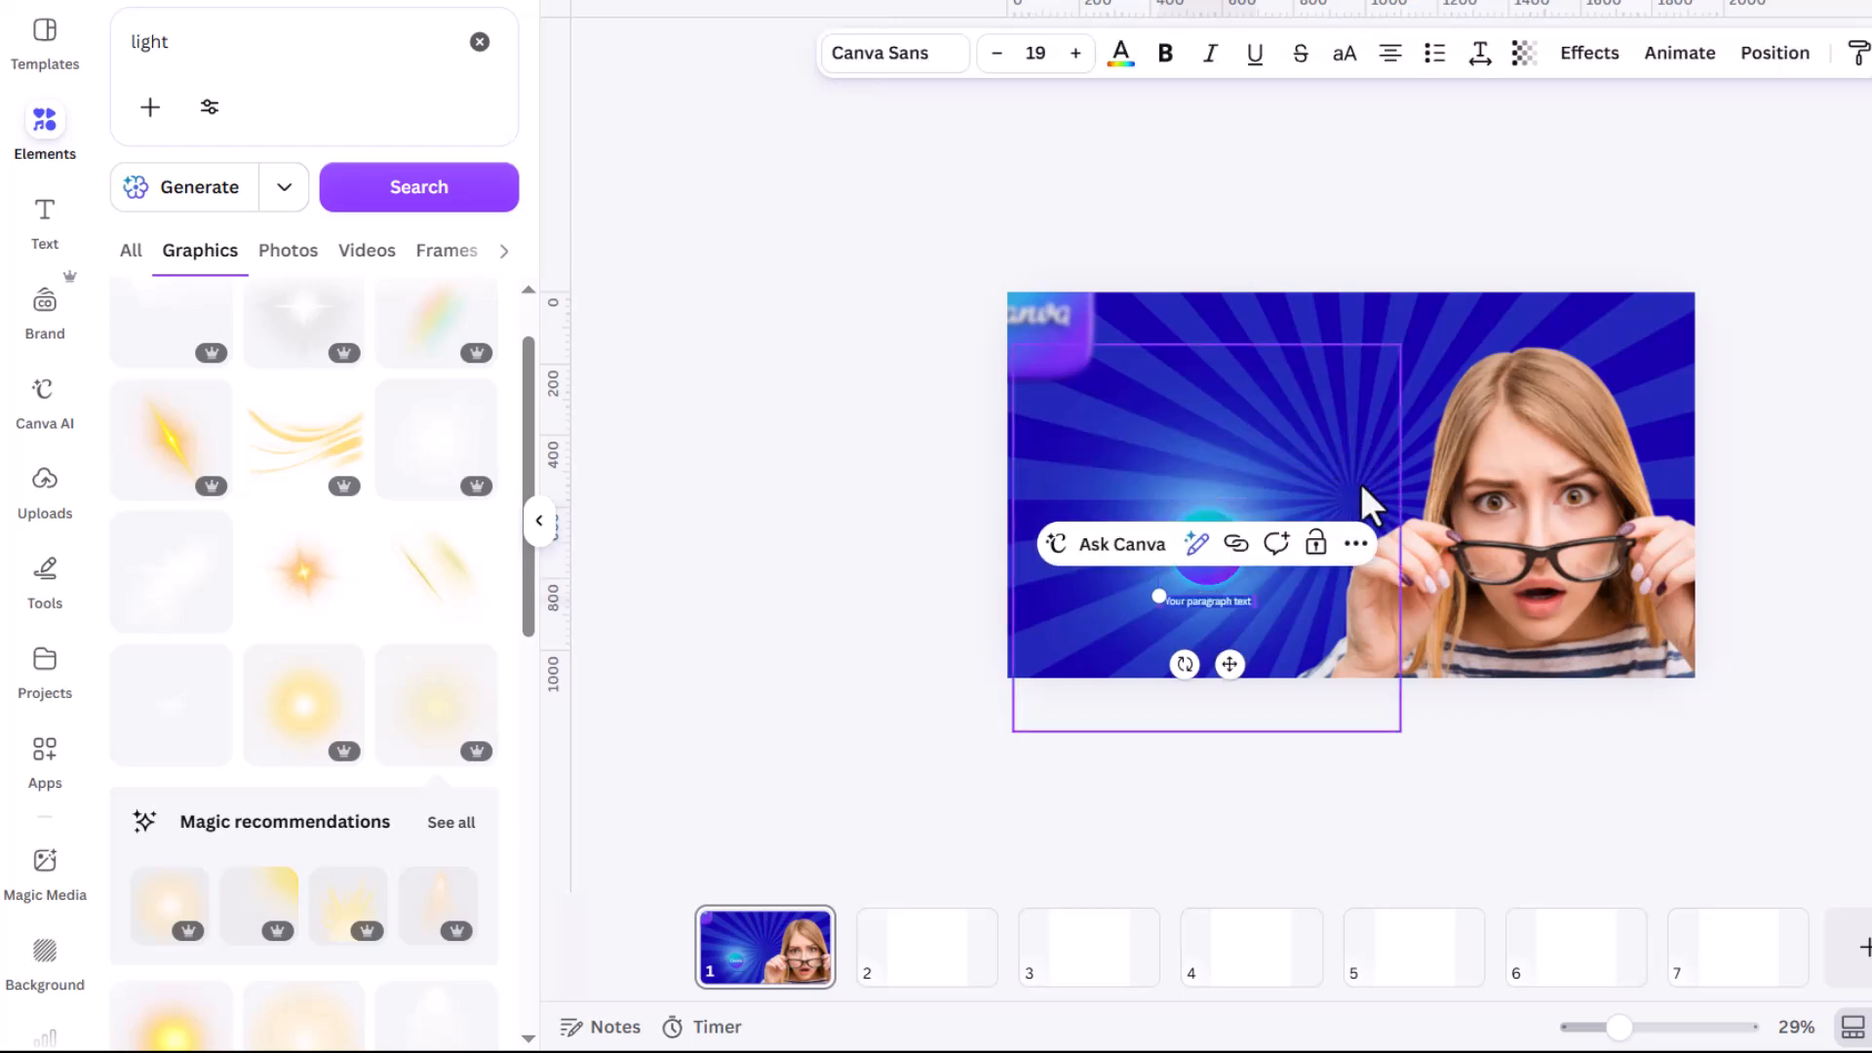
{"action": "scroll", "coordinate": [1202, 614], "scroll_direction": "up", "scroll_amount": 4}
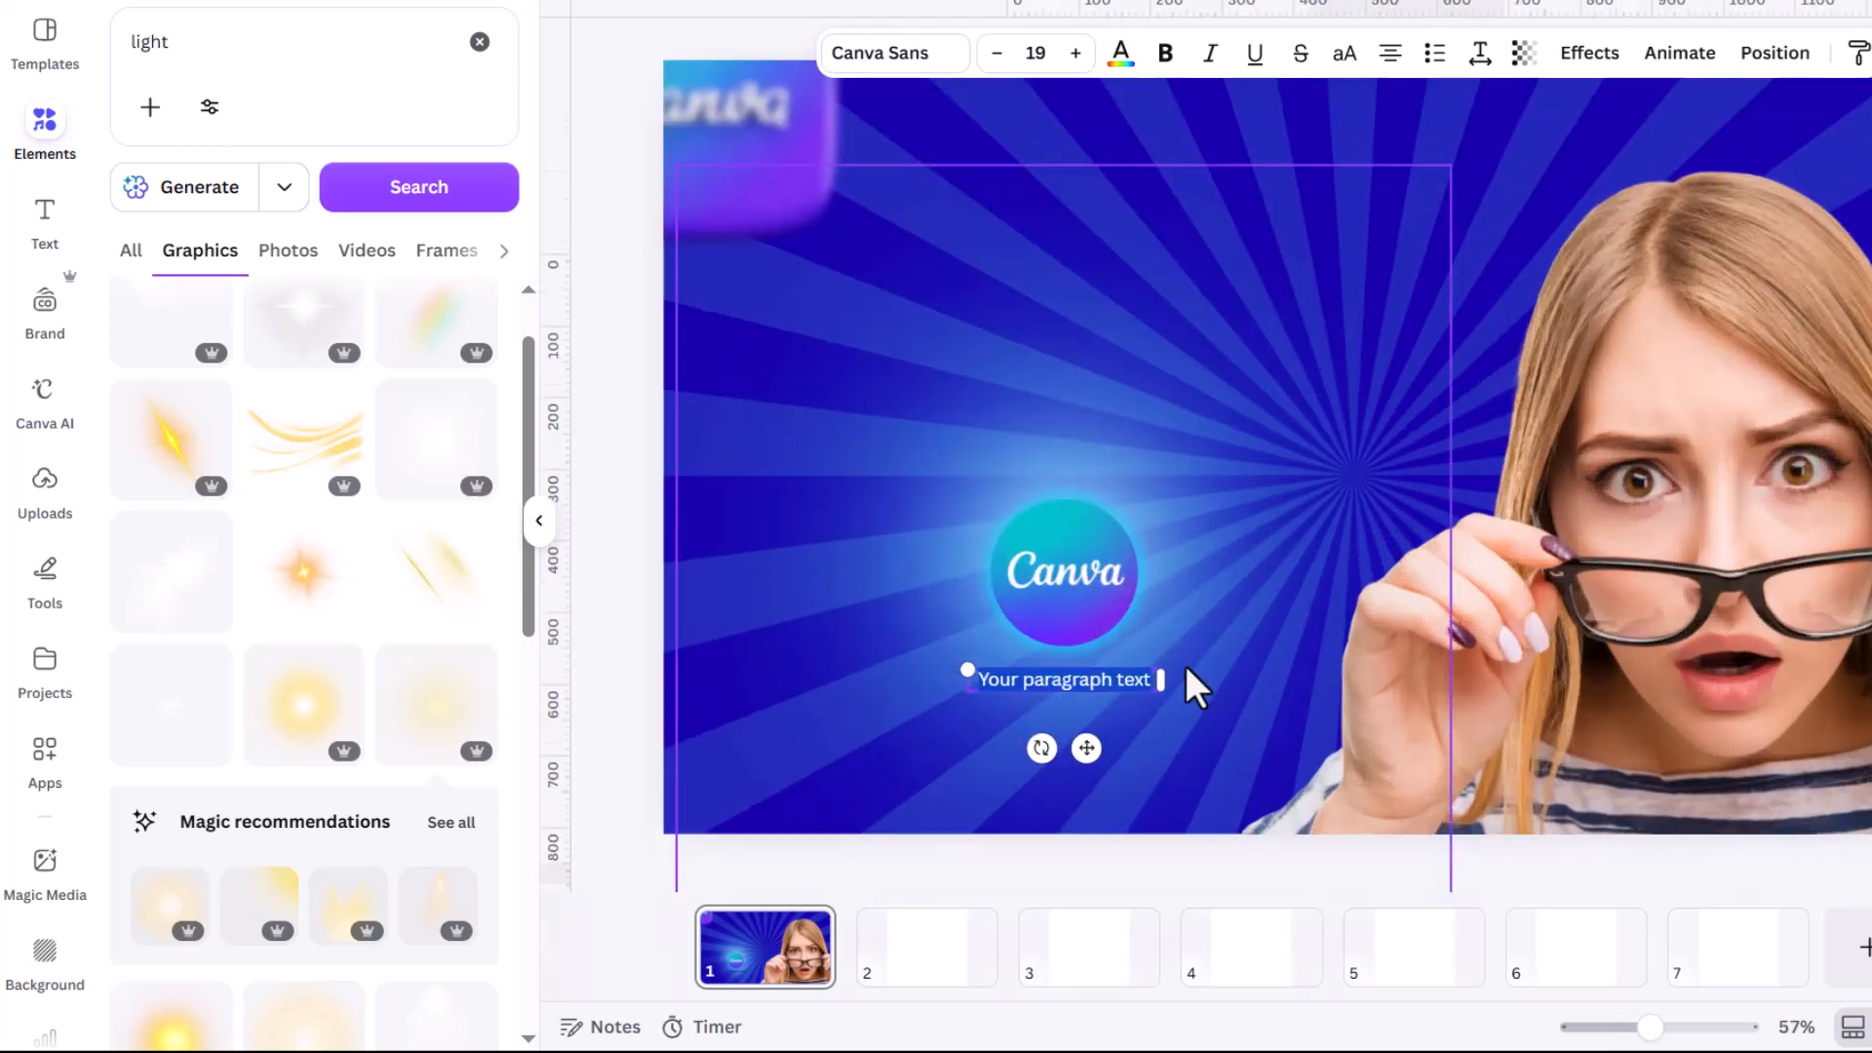
{"action": "type", "text": "15"}
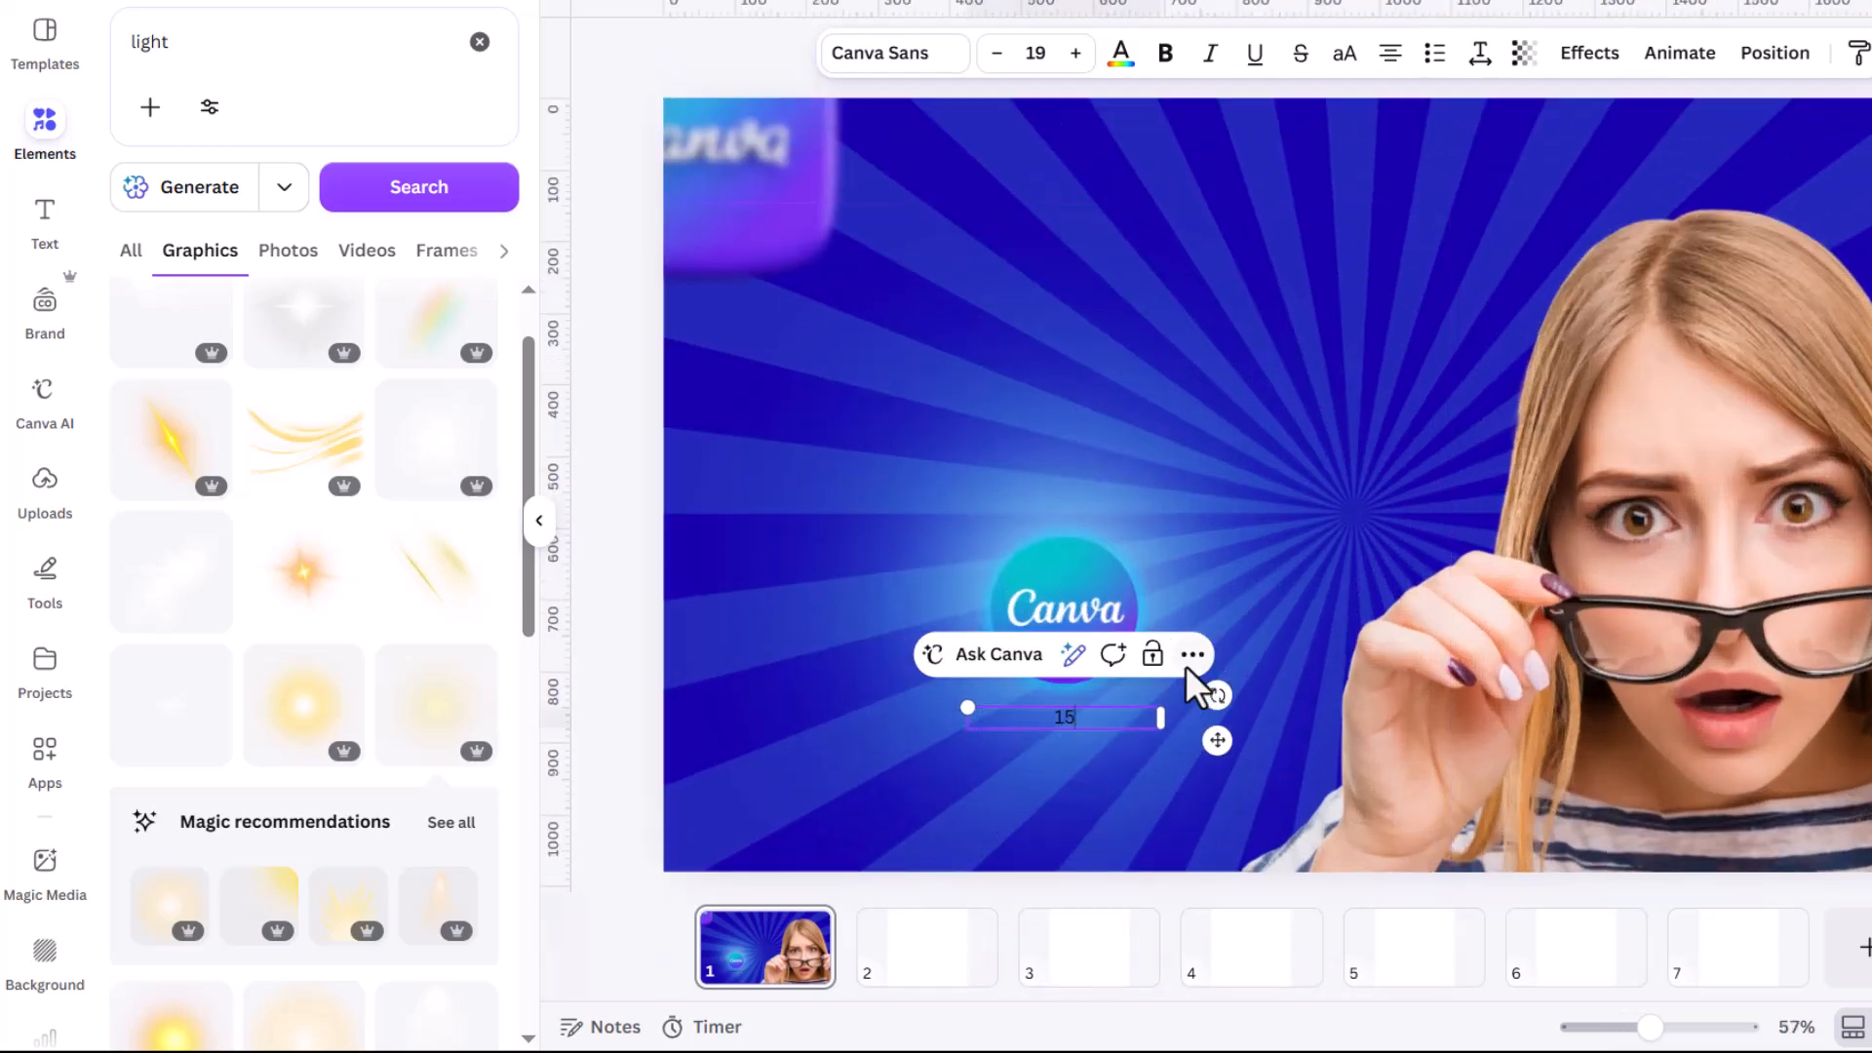
{"action": "type", "text": " Canva"}
{"action": "key", "text": "Return"}
{"action": "type", "text": "Update"}
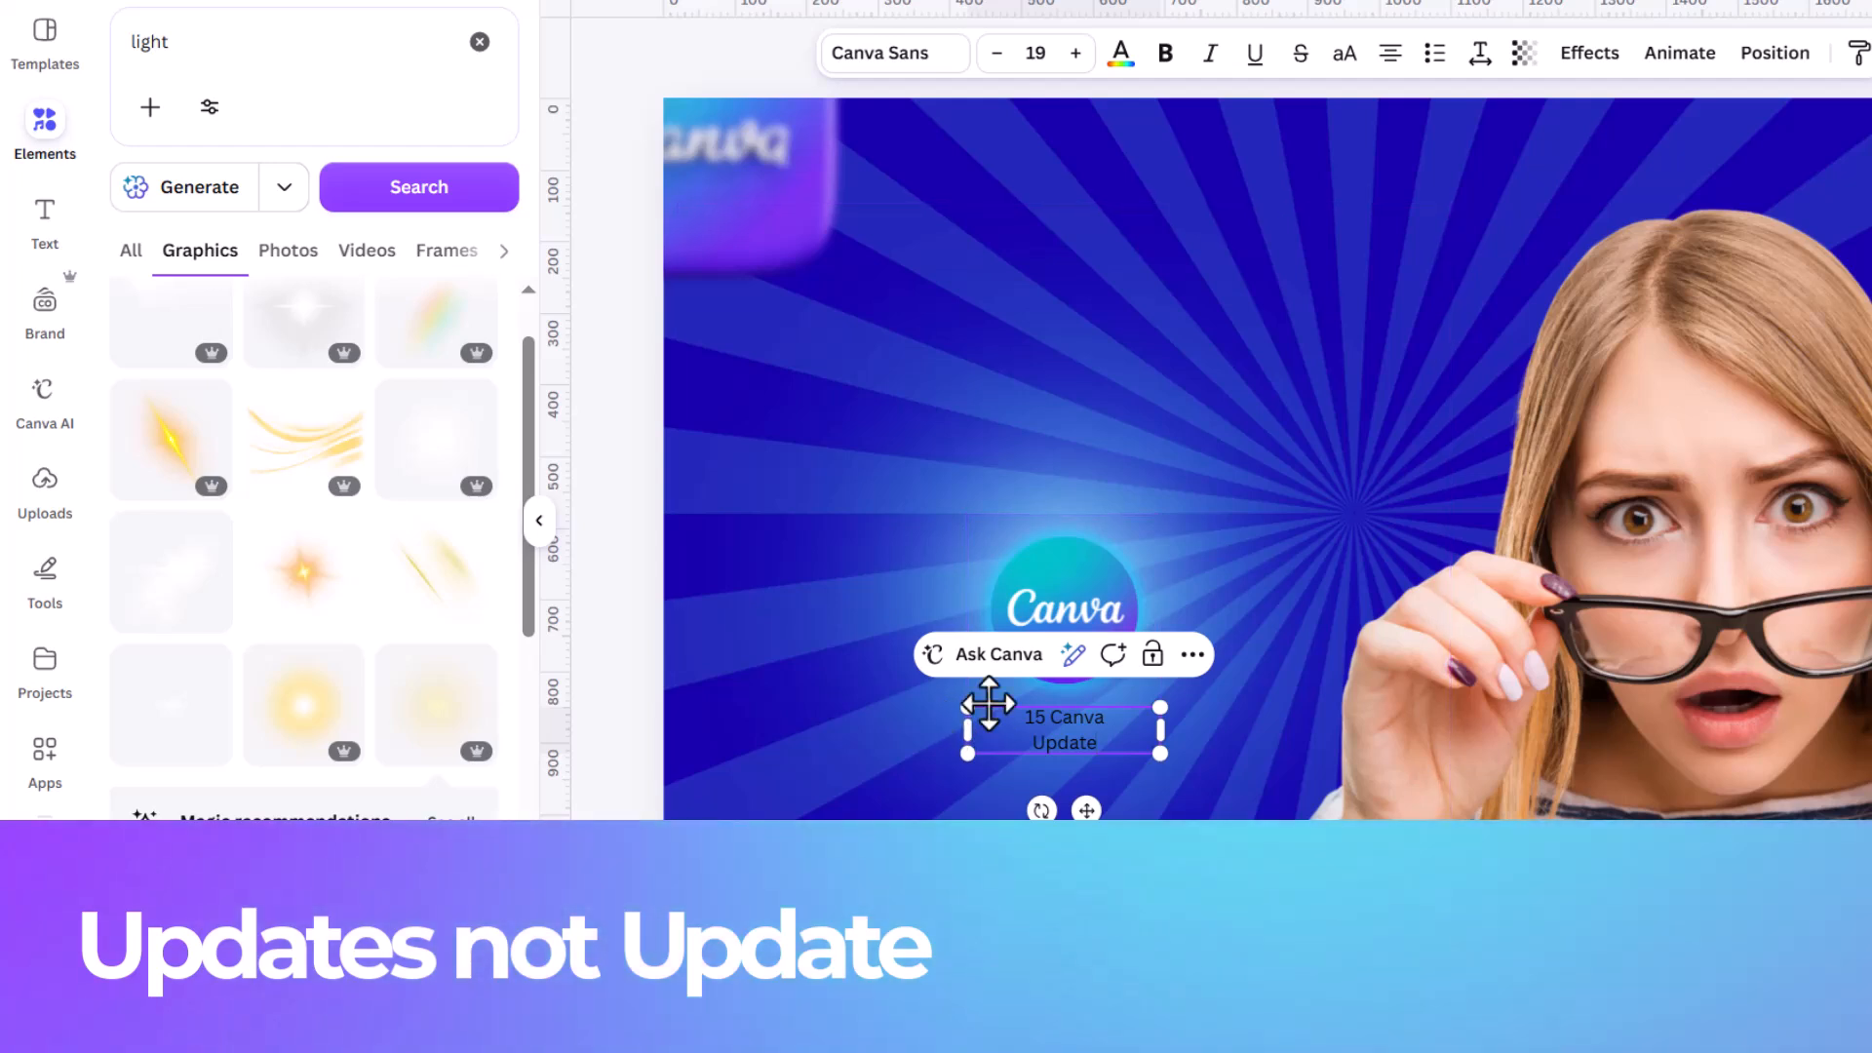
Enlarge the "15 Canva Update" text to about size 71.3 above the round logo and make it bold.
{"action": "left_click_drag", "start_coordinate": [944, 700], "coordinate": [507, 551]}
{"action": "left_click", "coordinate": [766, 675]}
{"action": "left_click", "coordinate": [794, 668]}
{"action": "left_click_drag", "start_coordinate": [799, 658], "coordinate": [1082, 368]}
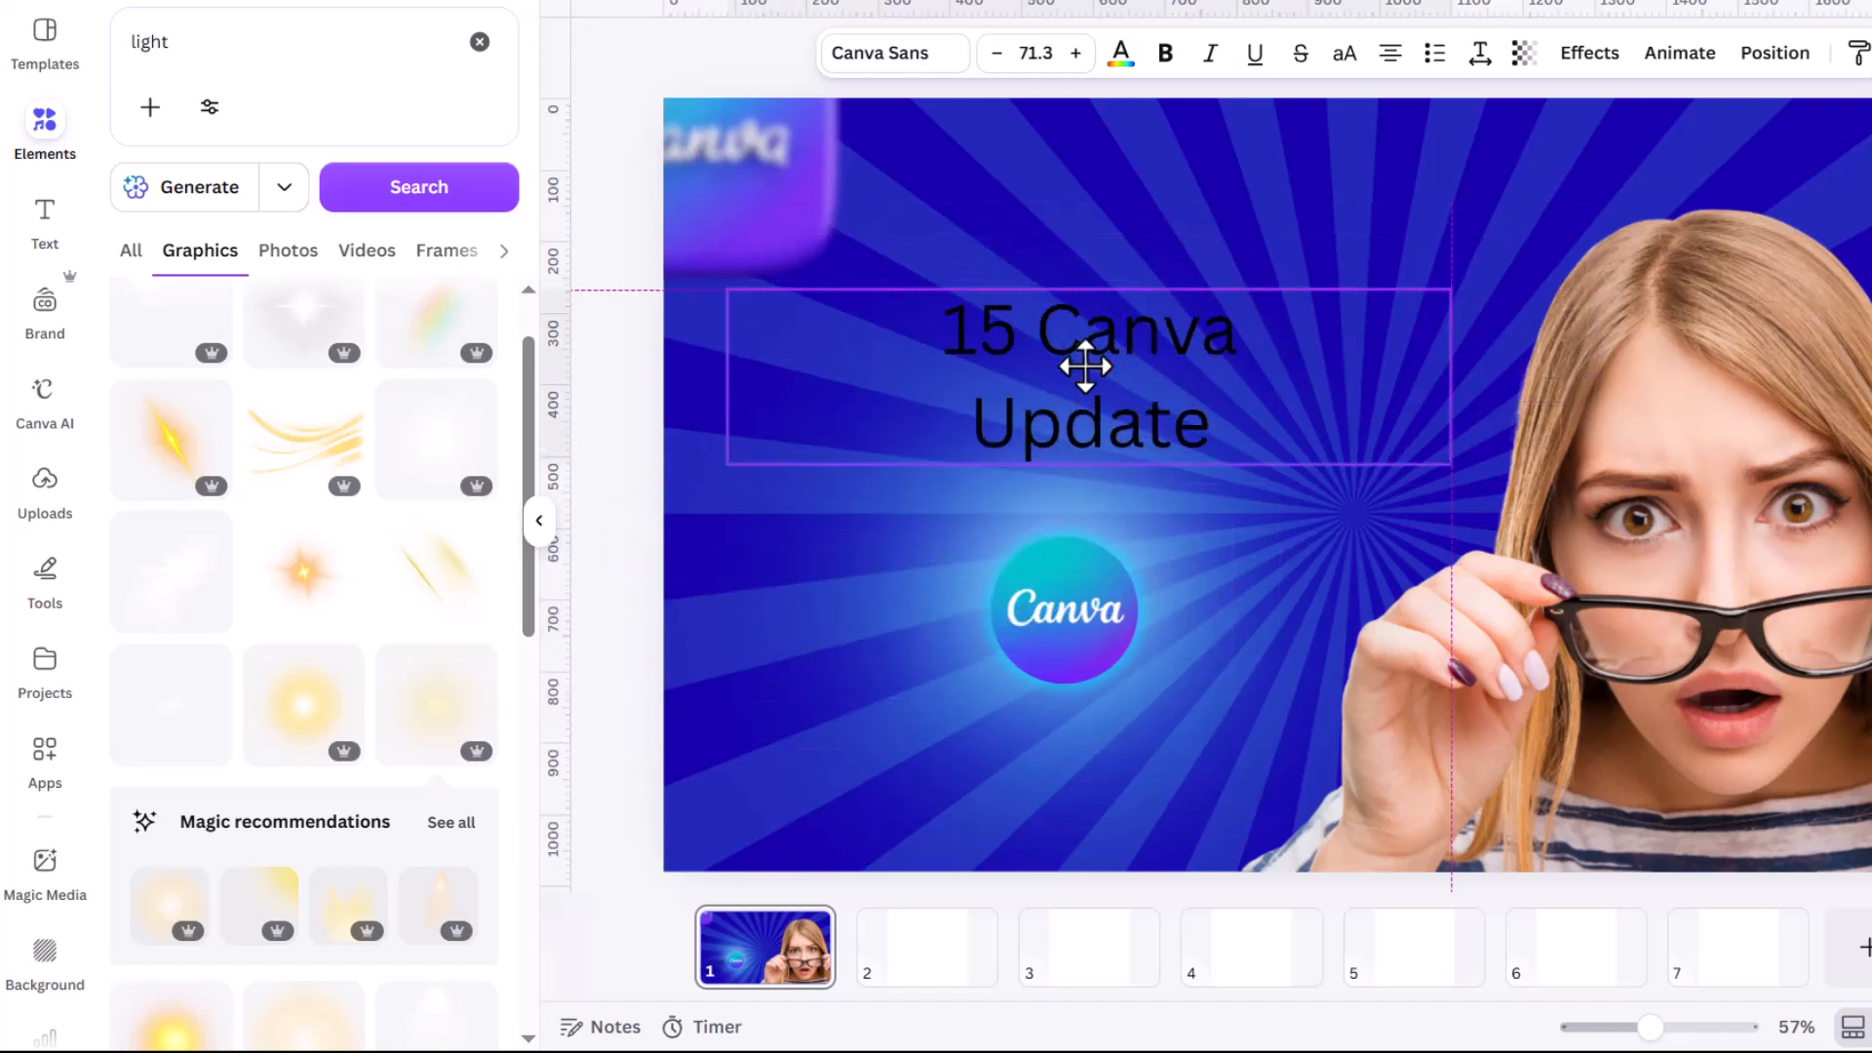
{"action": "left_click", "coordinate": [1164, 59]}
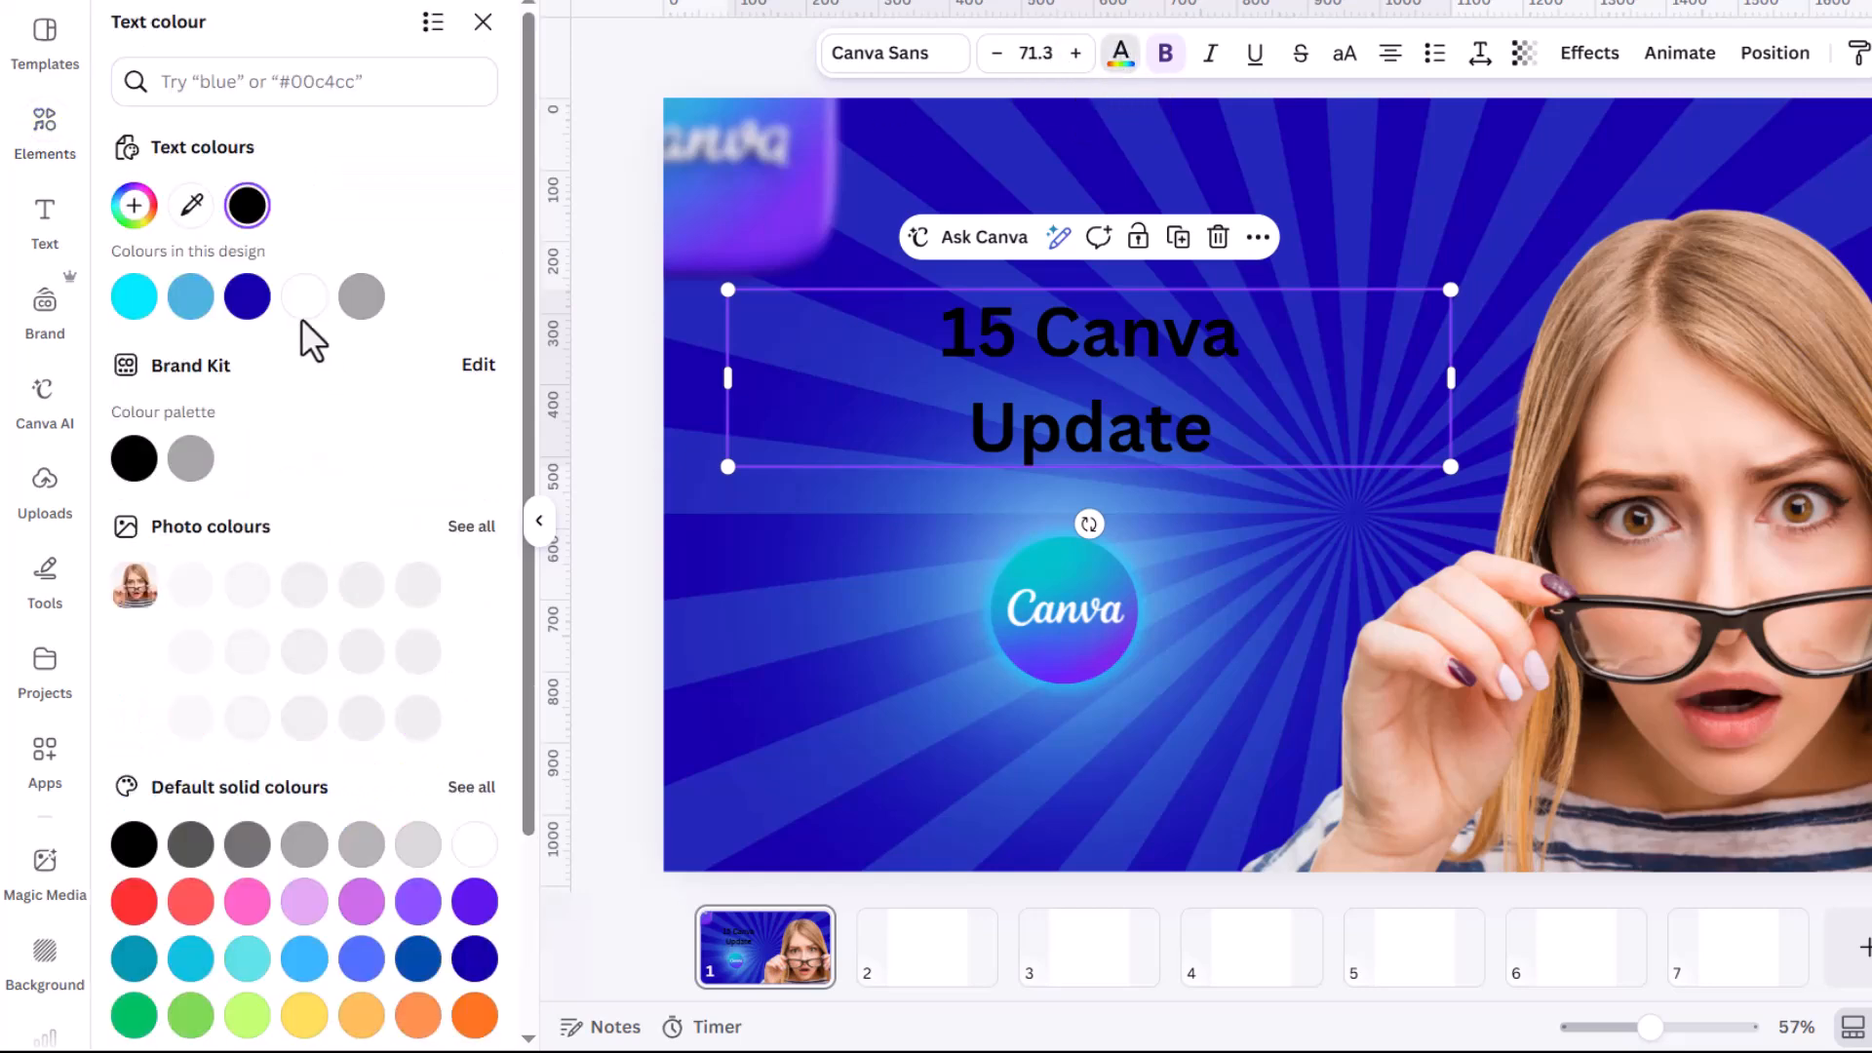
Colour the "15 Canva Update" title white and tighten its line spacing to 1.06.
{"action": "left_click", "coordinate": [304, 302]}
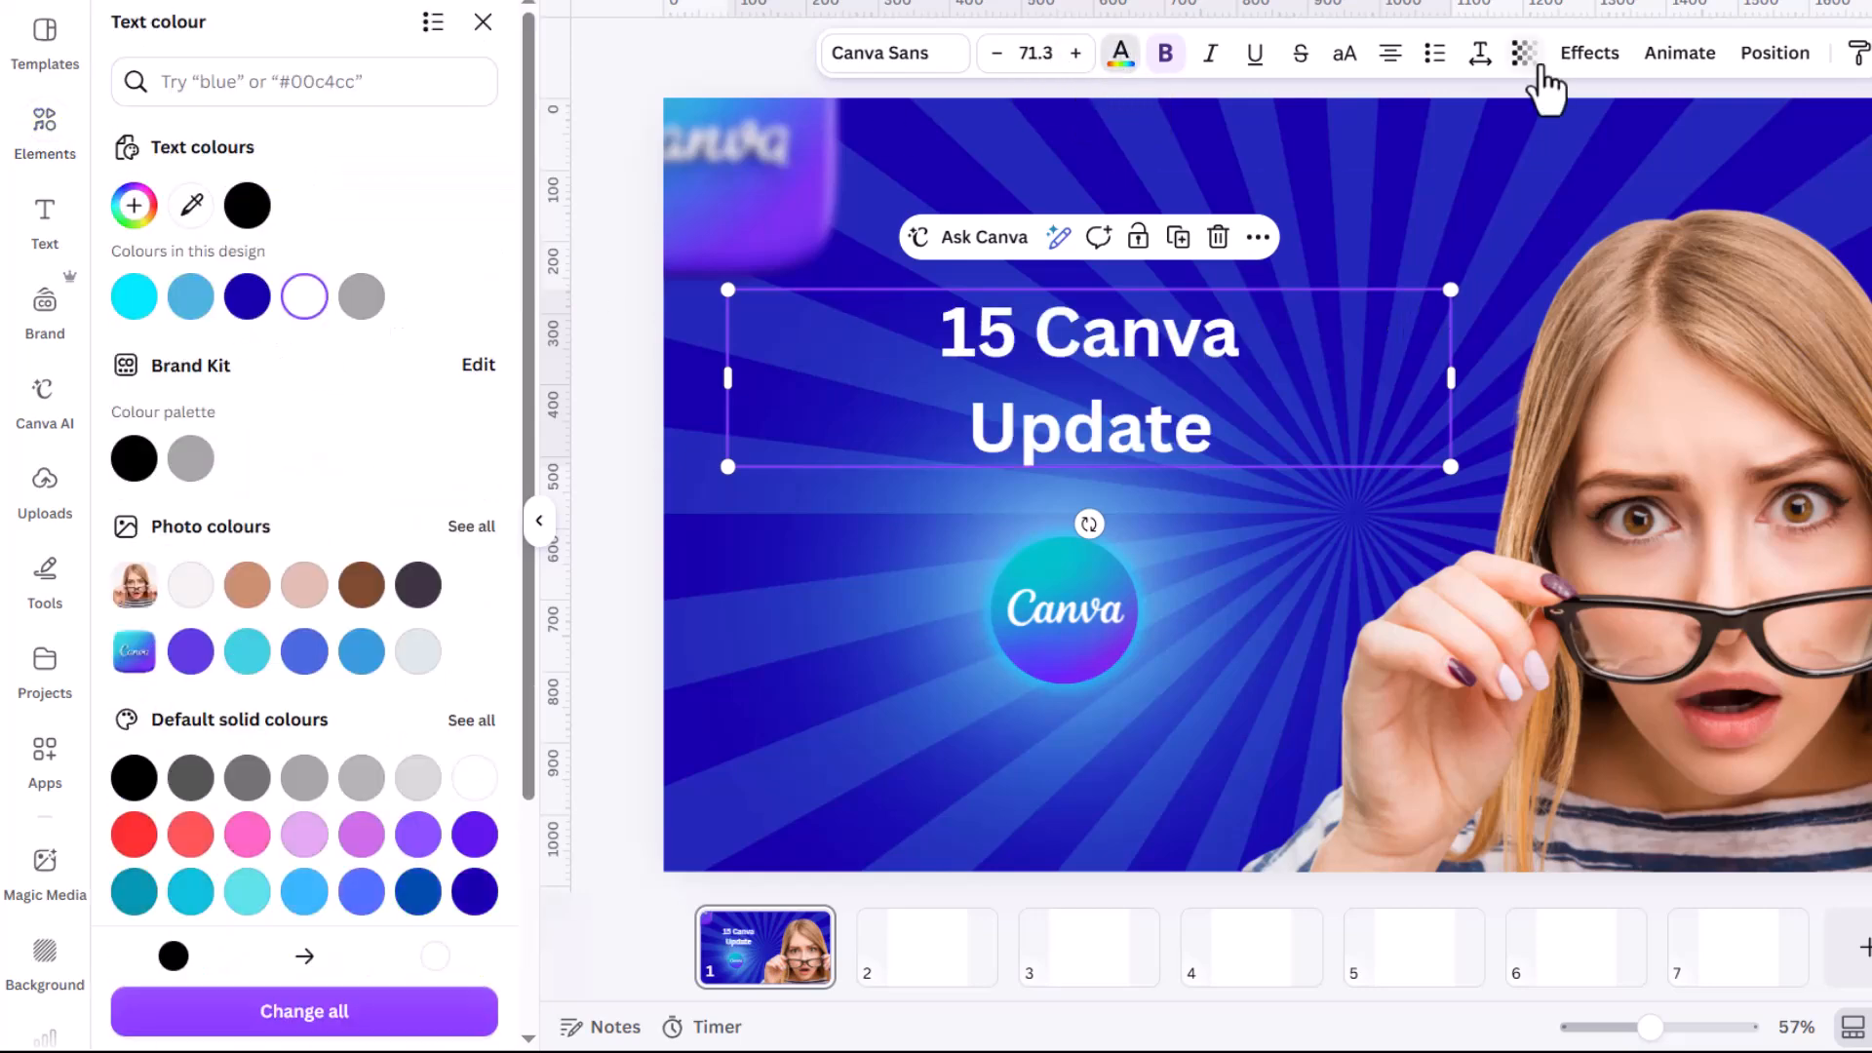
{"action": "left_click", "coordinate": [1481, 55]}
{"action": "left_click_drag", "start_coordinate": [1410, 238], "coordinate": [1401, 234]}
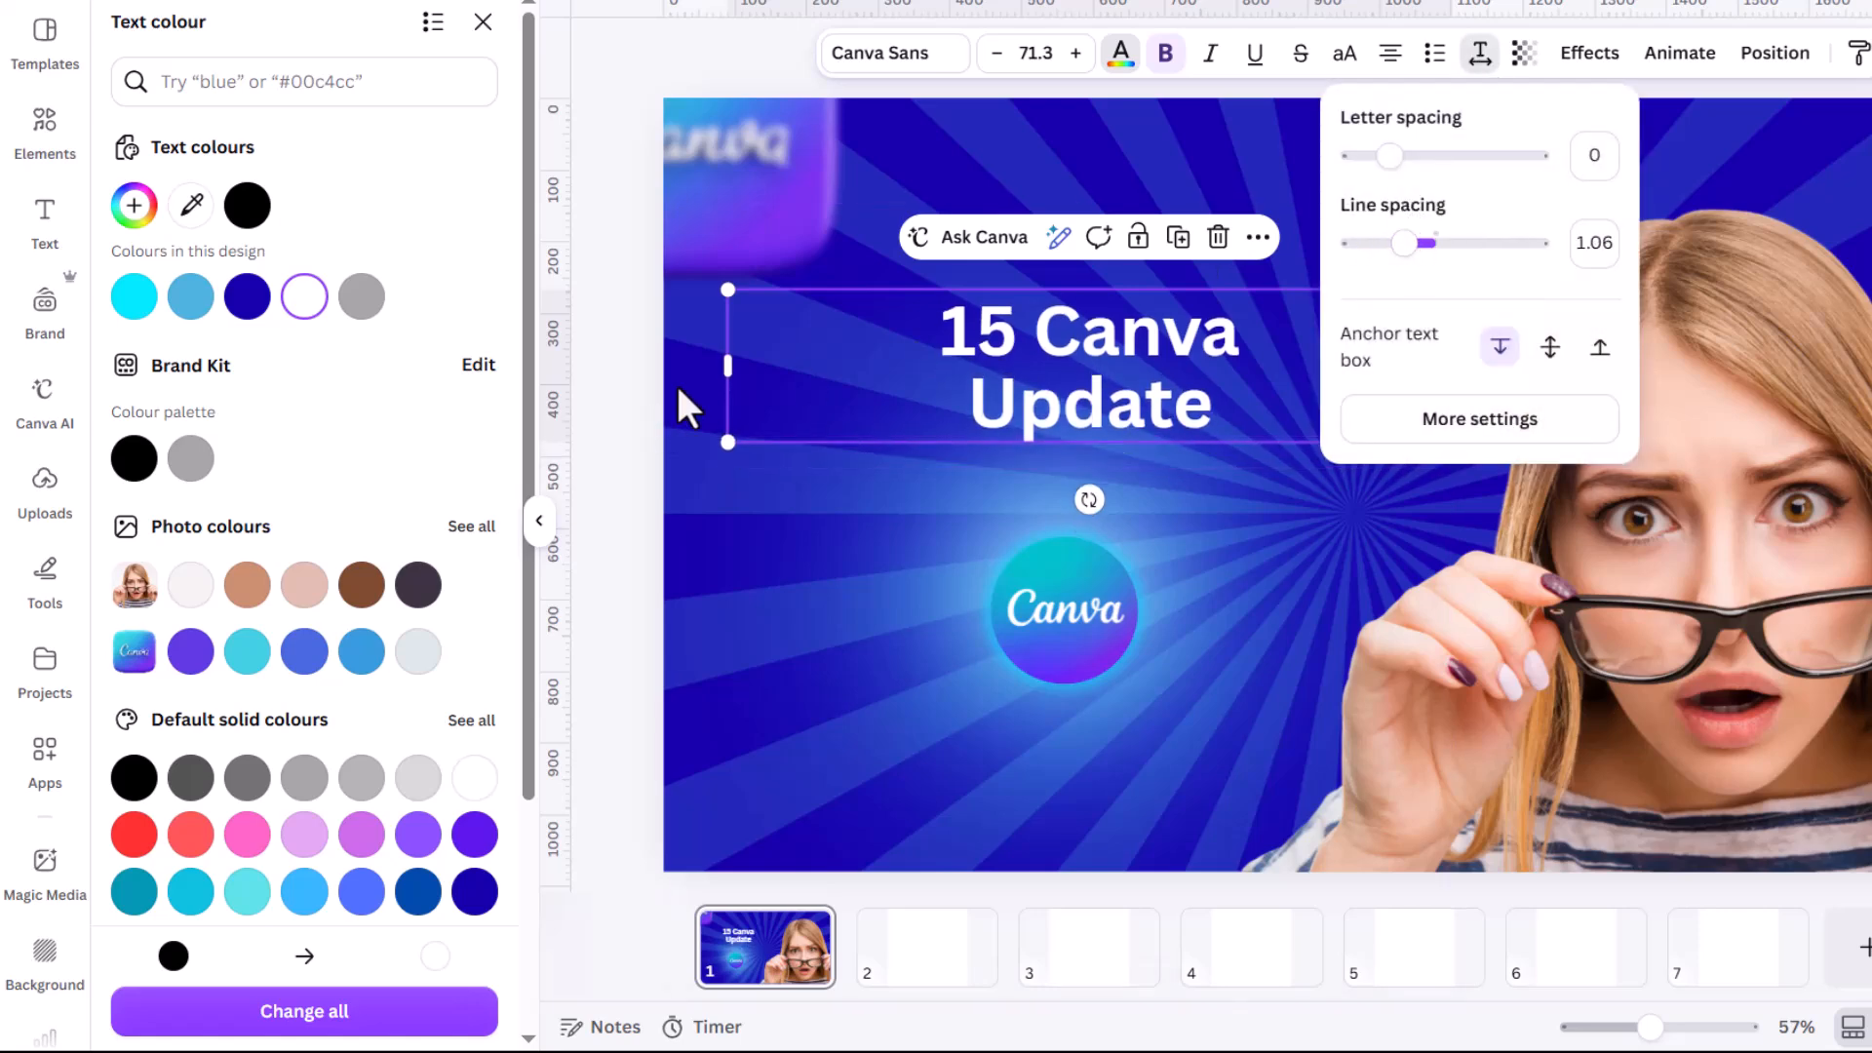
Narrow the title's text box and enlarge the title to size 108 above the round logo.
{"action": "left_click_drag", "start_coordinate": [717, 371], "coordinate": [868, 380]}
{"action": "left_click_drag", "start_coordinate": [1316, 440], "coordinate": [1431, 459]}
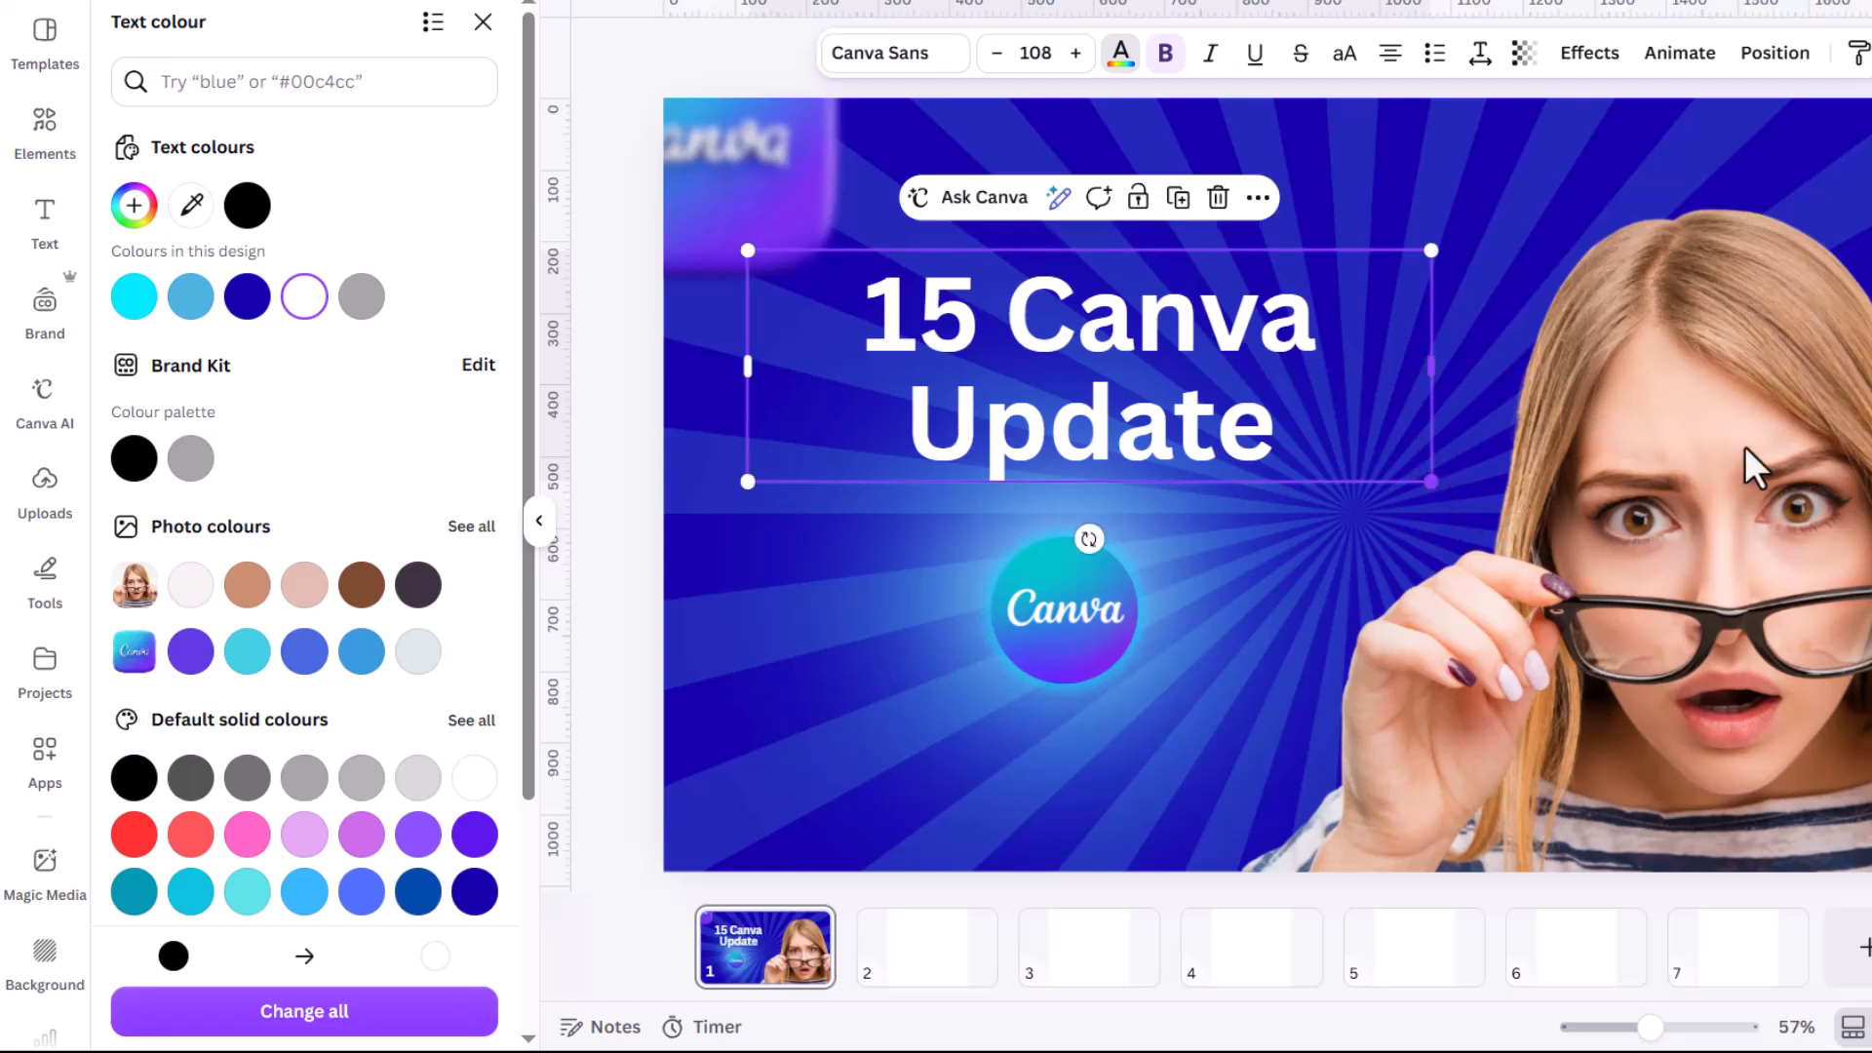
Apply an Outline shadow of size 33 to the woman's cutout.
{"action": "key", "text": "ctrl+minus"}
{"action": "left_click", "coordinate": [1595, 523]}
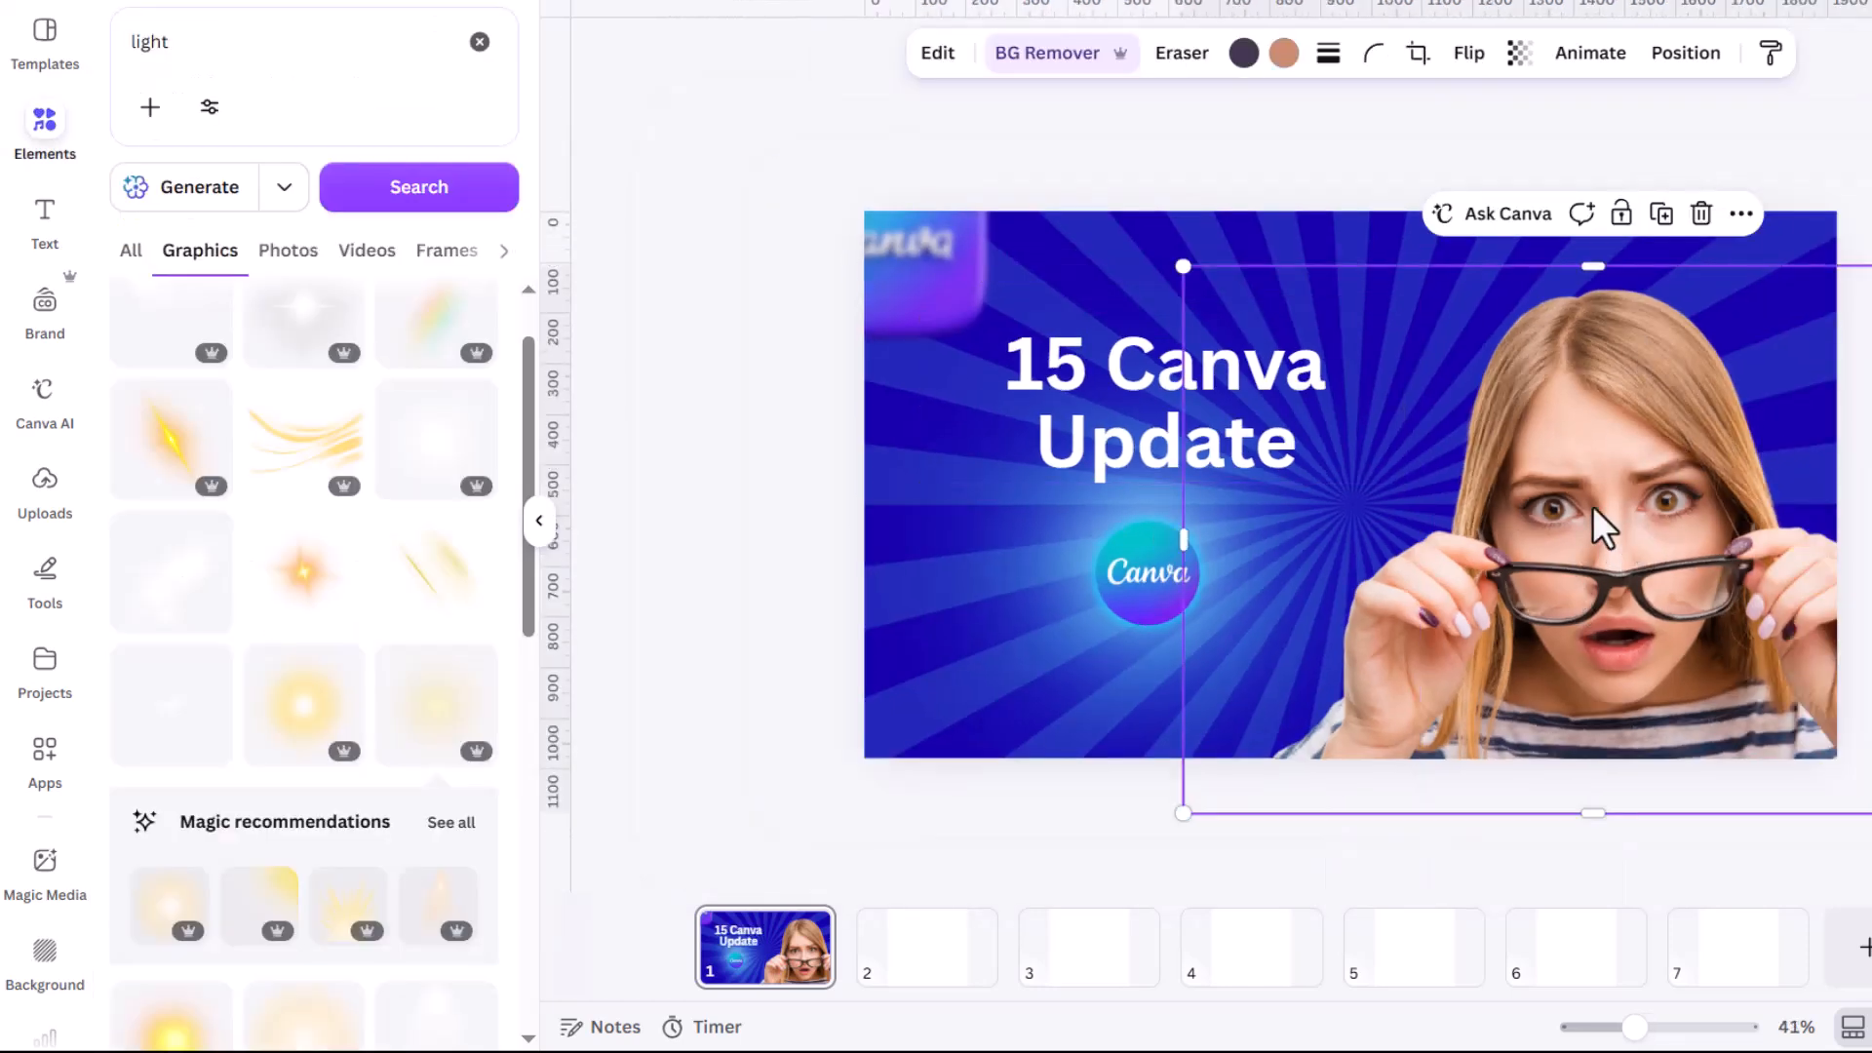
{"action": "left_click", "coordinate": [929, 56]}
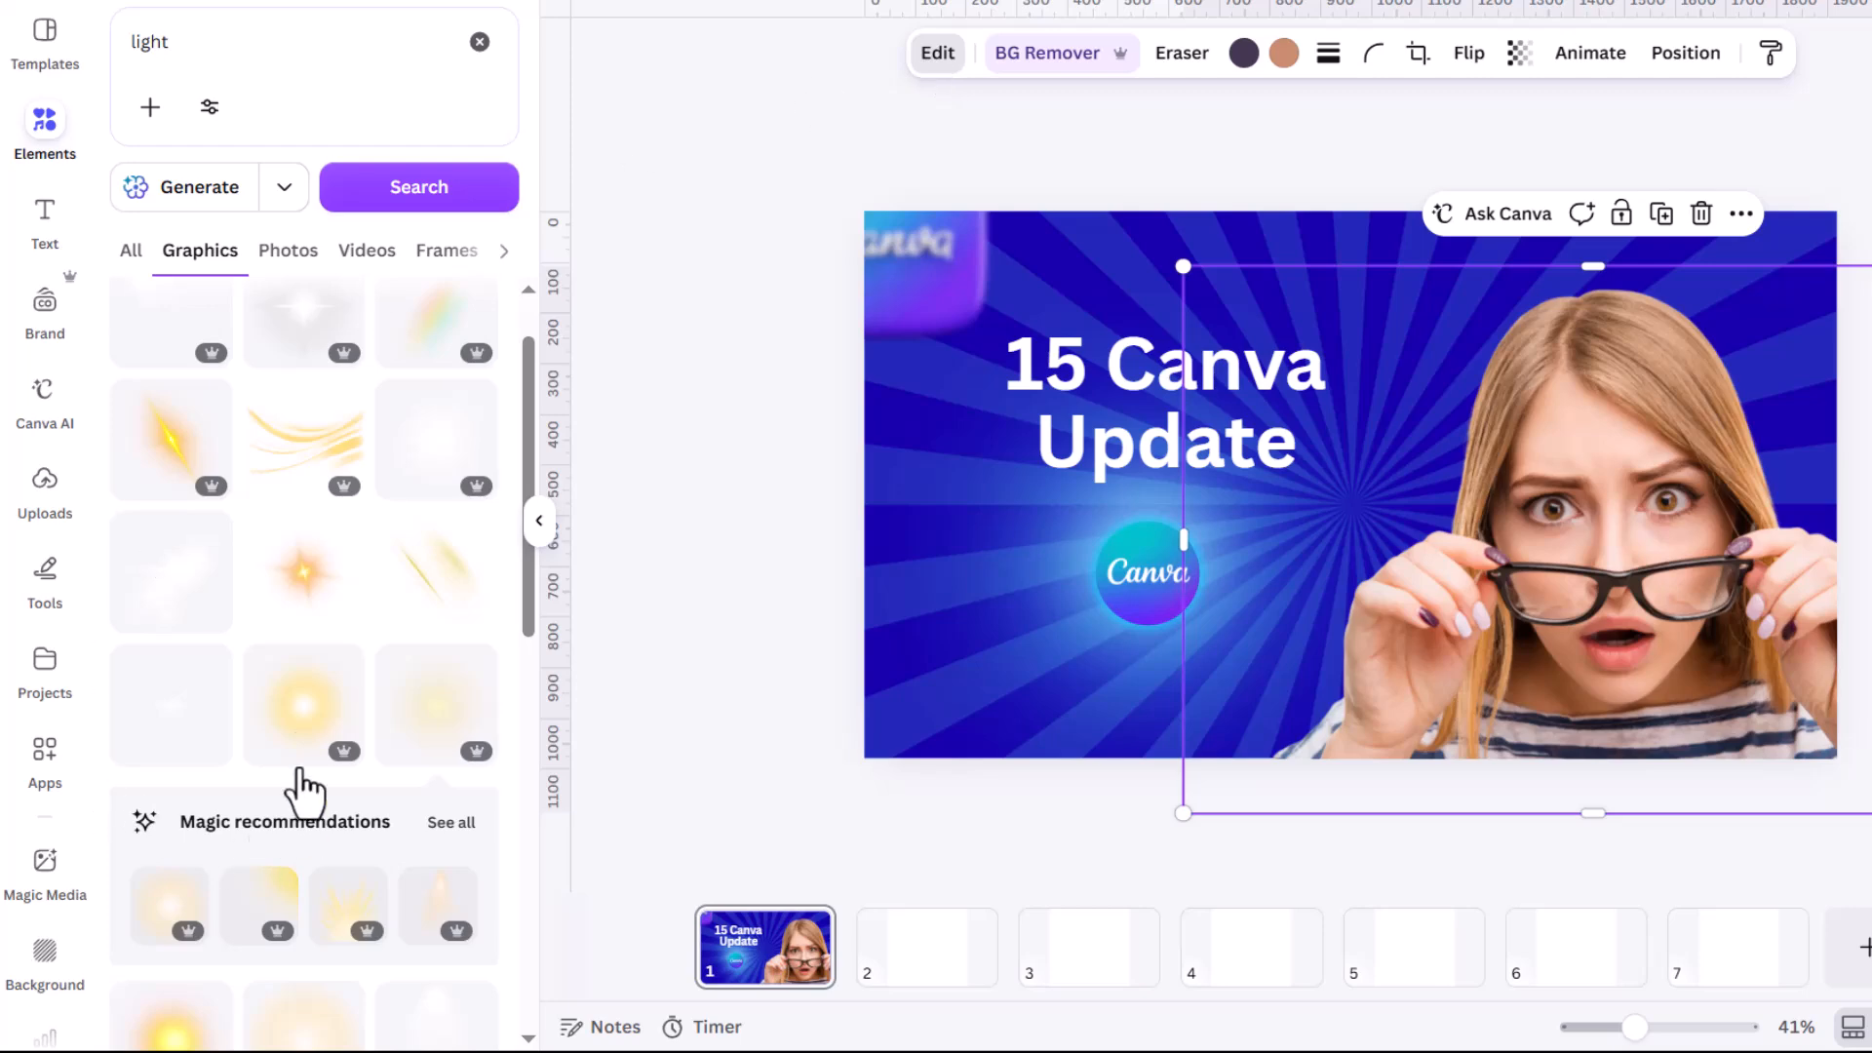
{"action": "scroll", "coordinate": [281, 780], "scroll_direction": "down", "scroll_amount": 2}
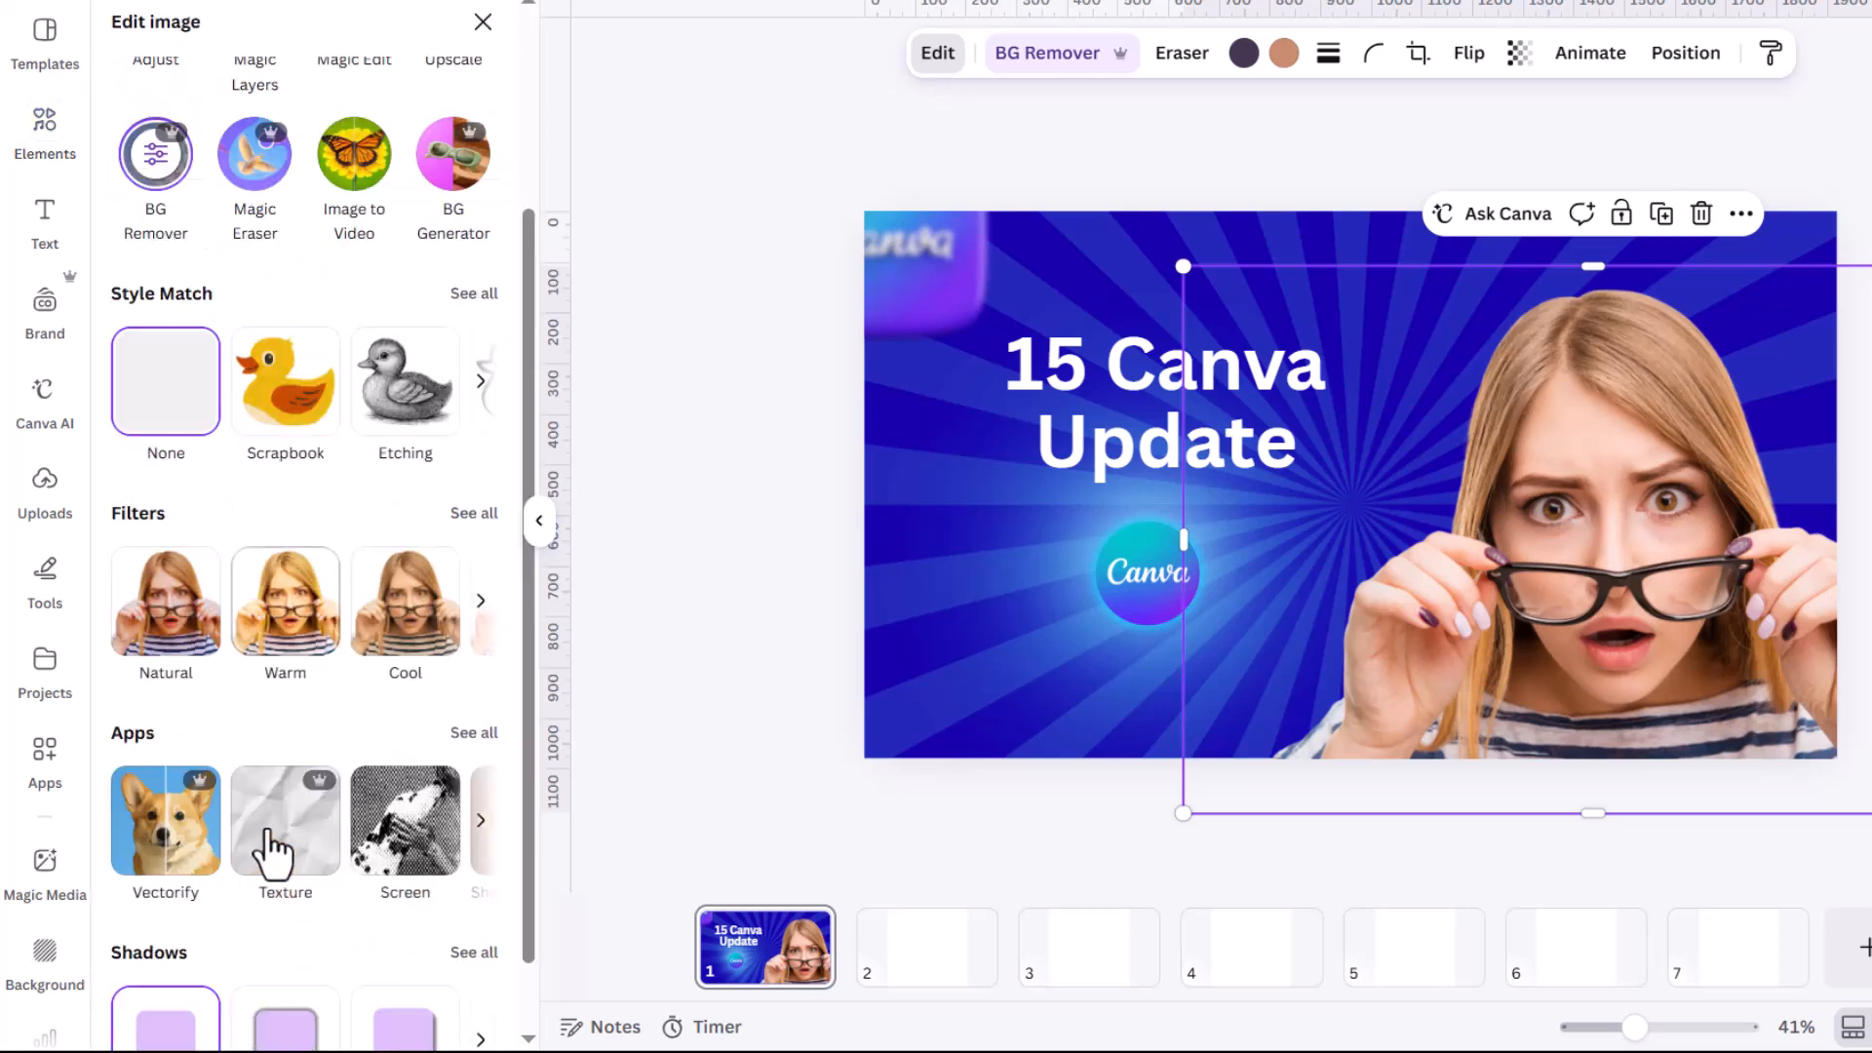
{"action": "scroll", "coordinate": [273, 843], "scroll_direction": "down", "scroll_amount": 1}
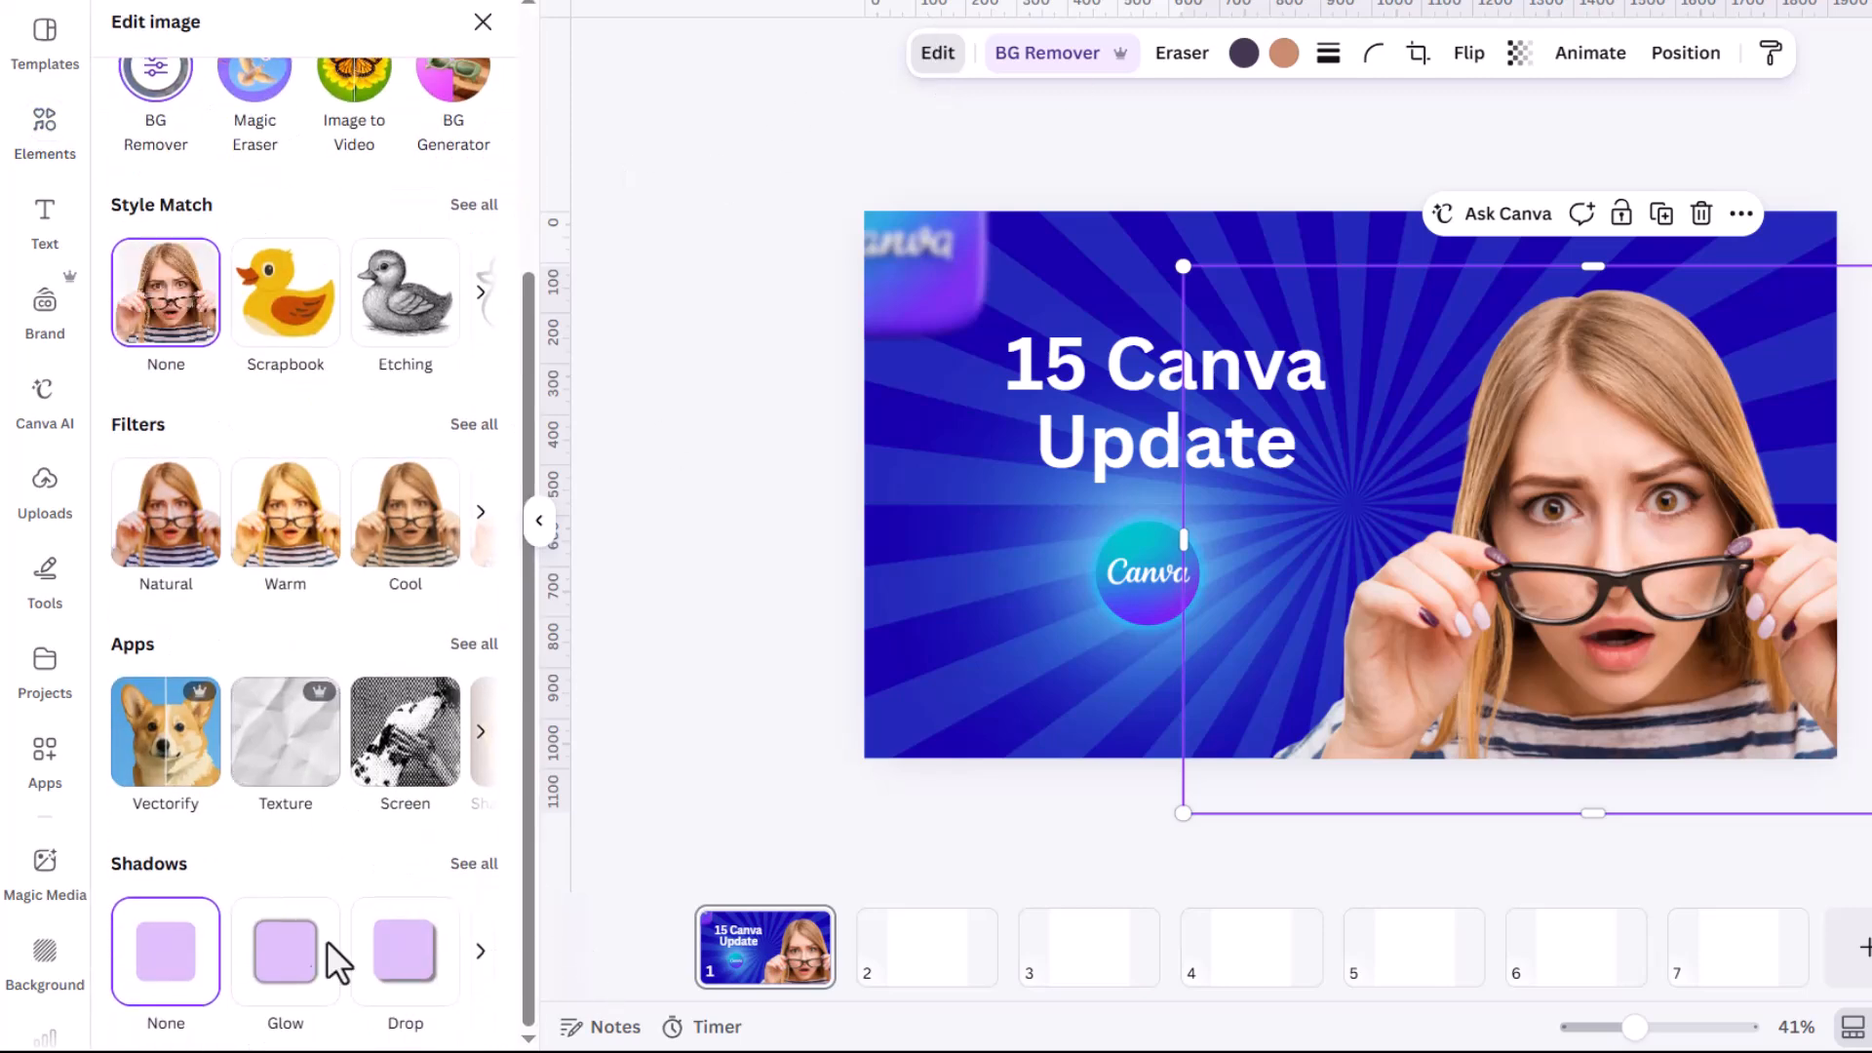
{"action": "left_click", "coordinate": [463, 871]}
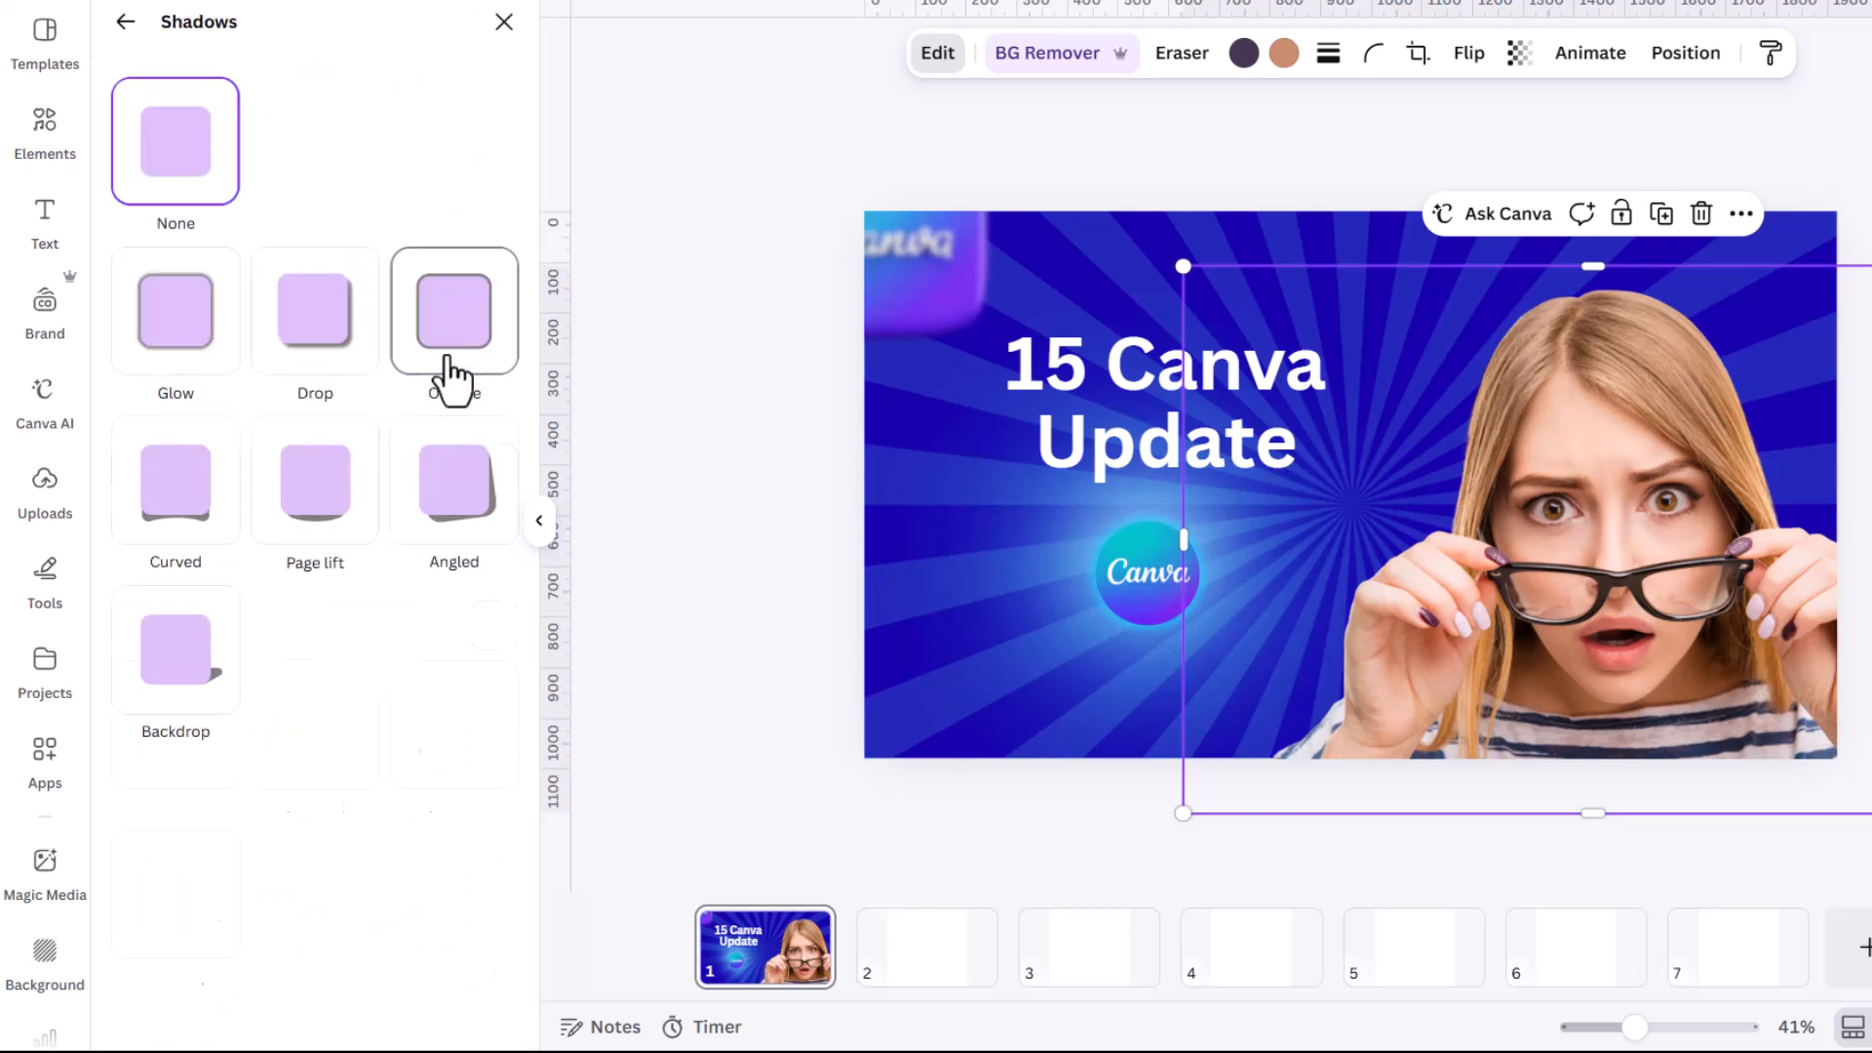
{"action": "left_click", "coordinate": [452, 380]}
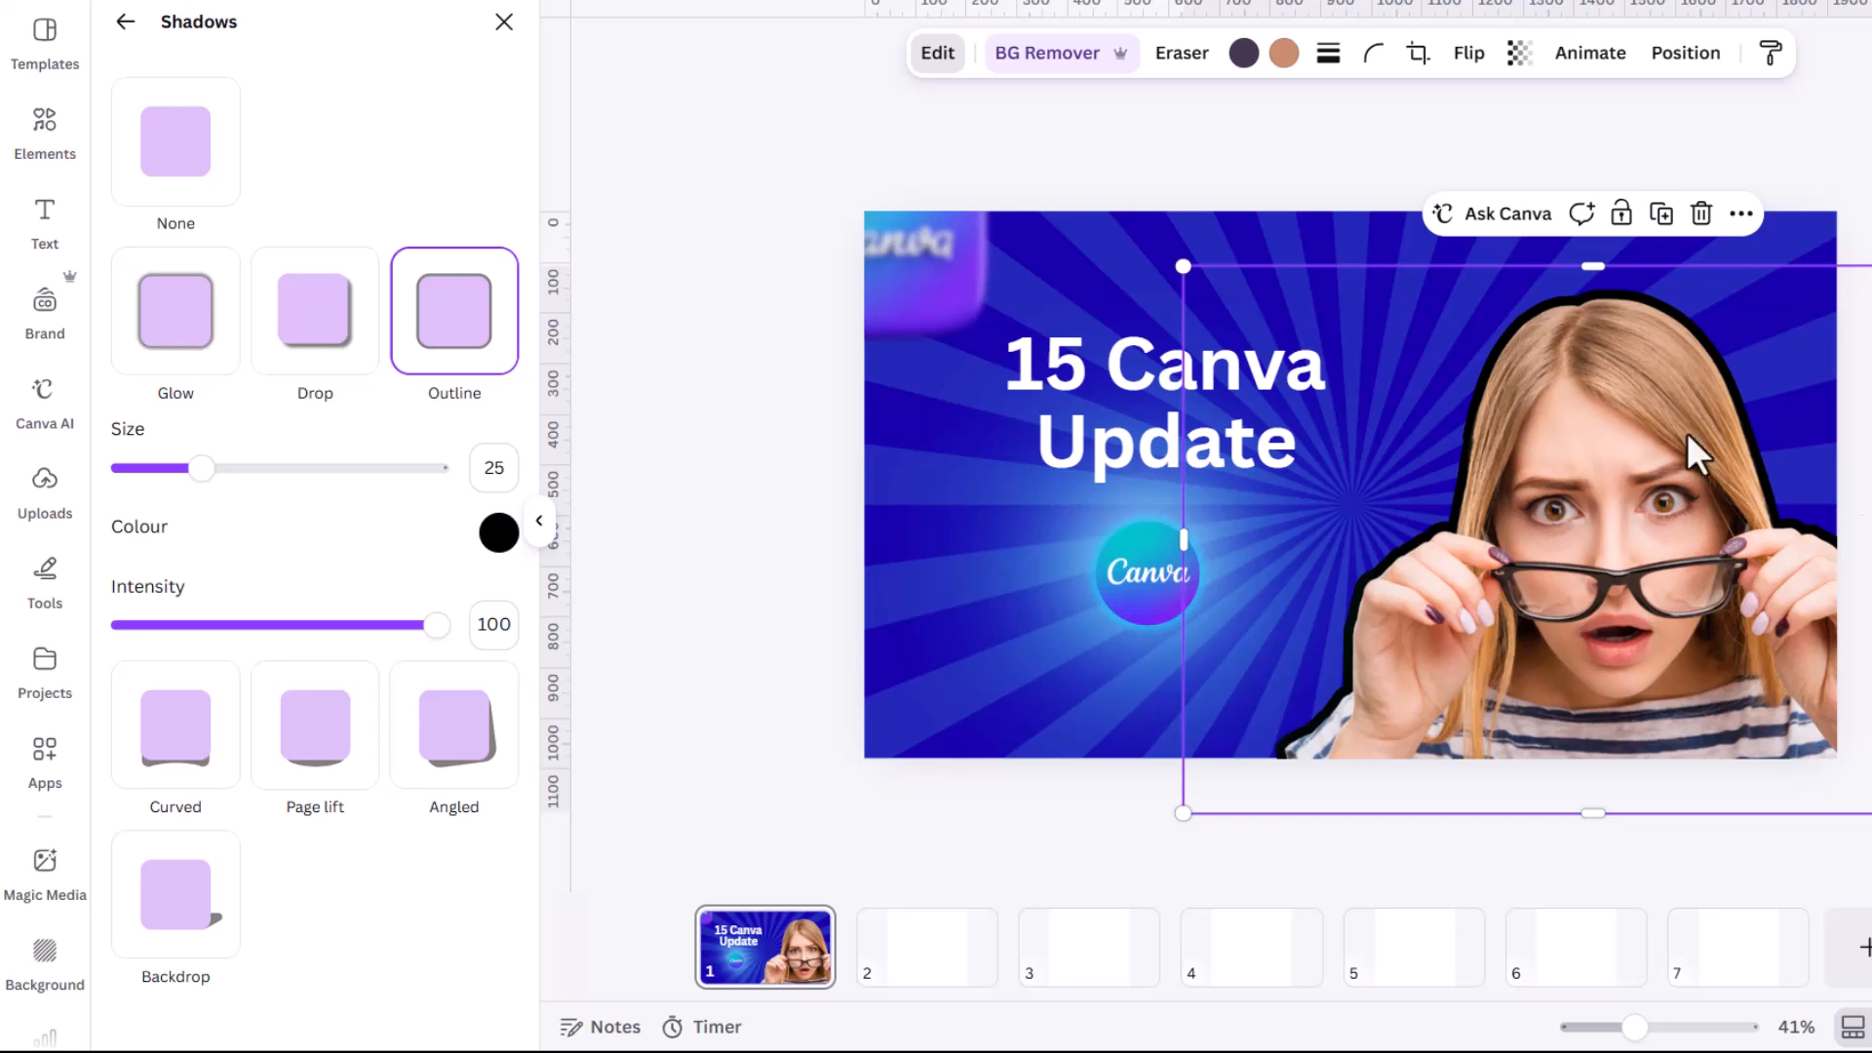
{"action": "mouse_move", "coordinate": [206, 473]}
{"action": "left_mouse_down"}
{"action": "mouse_move", "coordinate": [490, 464]}
{"action": "mouse_move", "coordinate": [192, 465]}
{"action": "mouse_move", "coordinate": [226, 468]}
{"action": "left_mouse_up"}
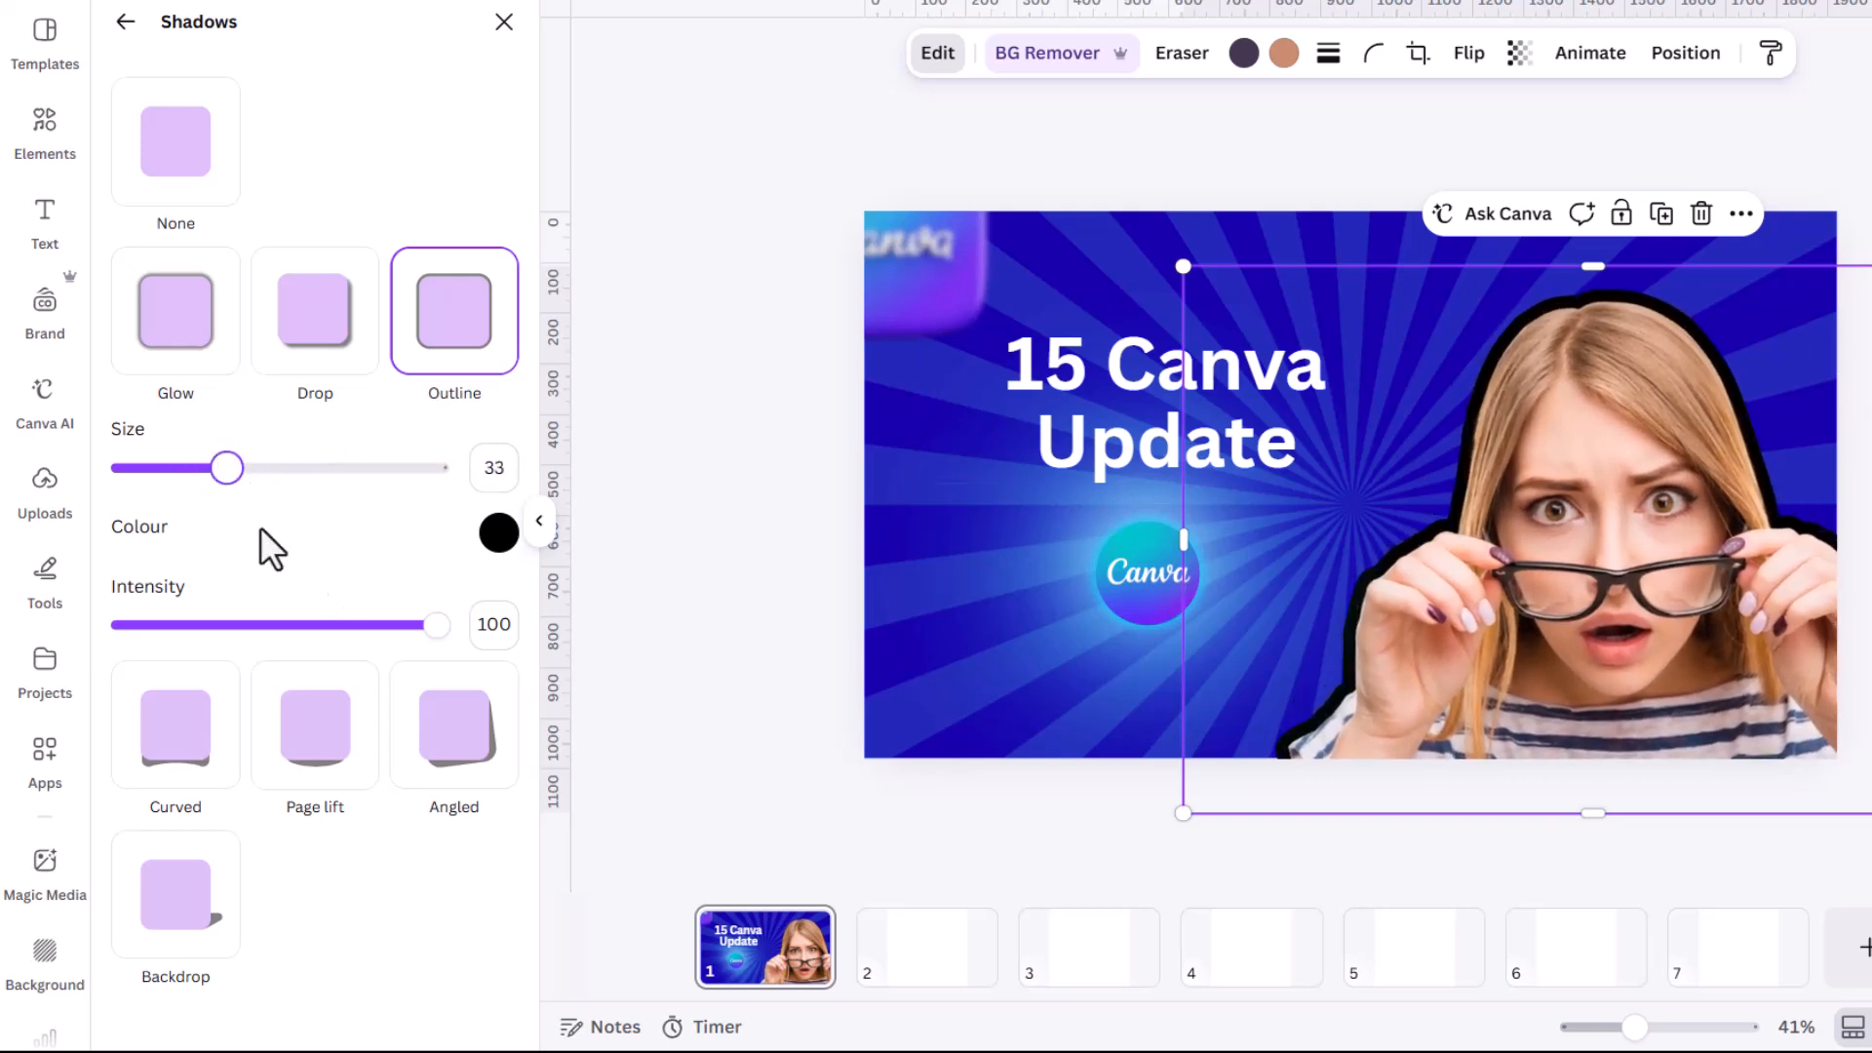
Change the colour of the woman's outline to bright yellow #FAFF00.
{"action": "left_click", "coordinate": [496, 534]}
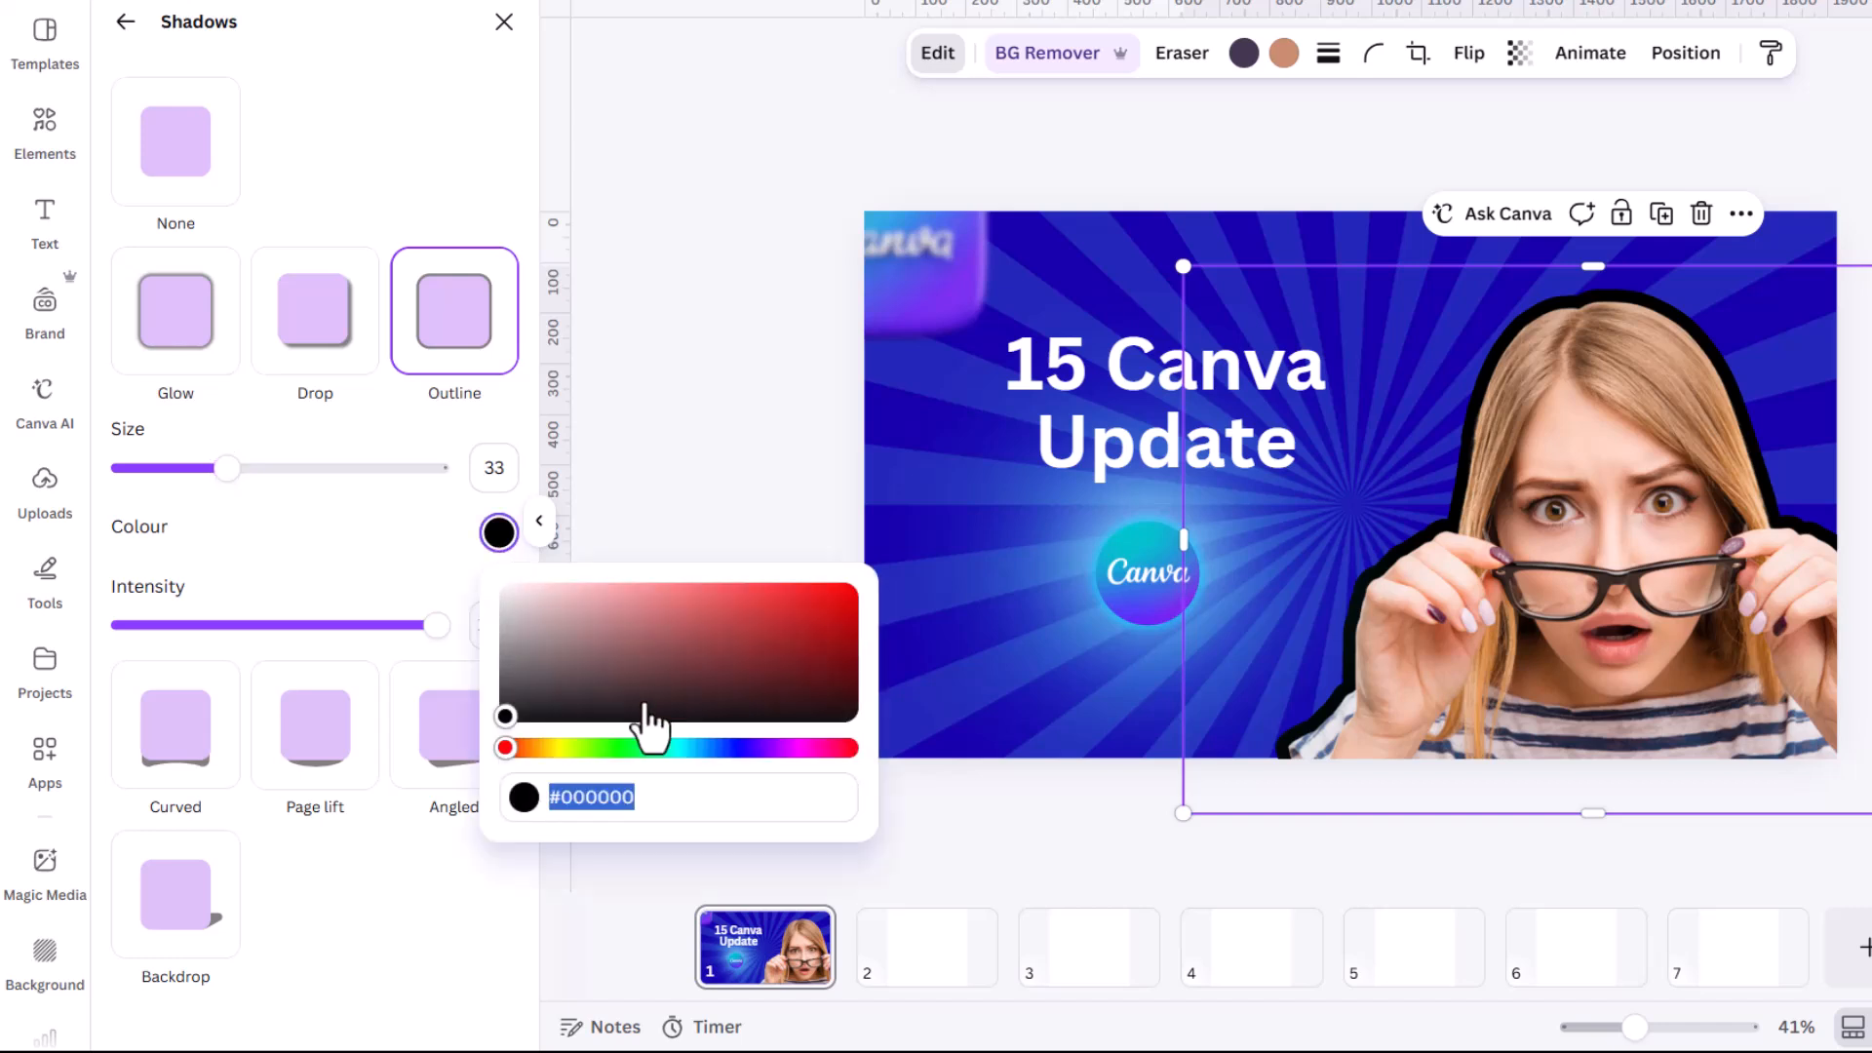
{"action": "left_click", "coordinate": [563, 748]}
{"action": "left_click_drag", "start_coordinate": [663, 643], "coordinate": [943, 555]}
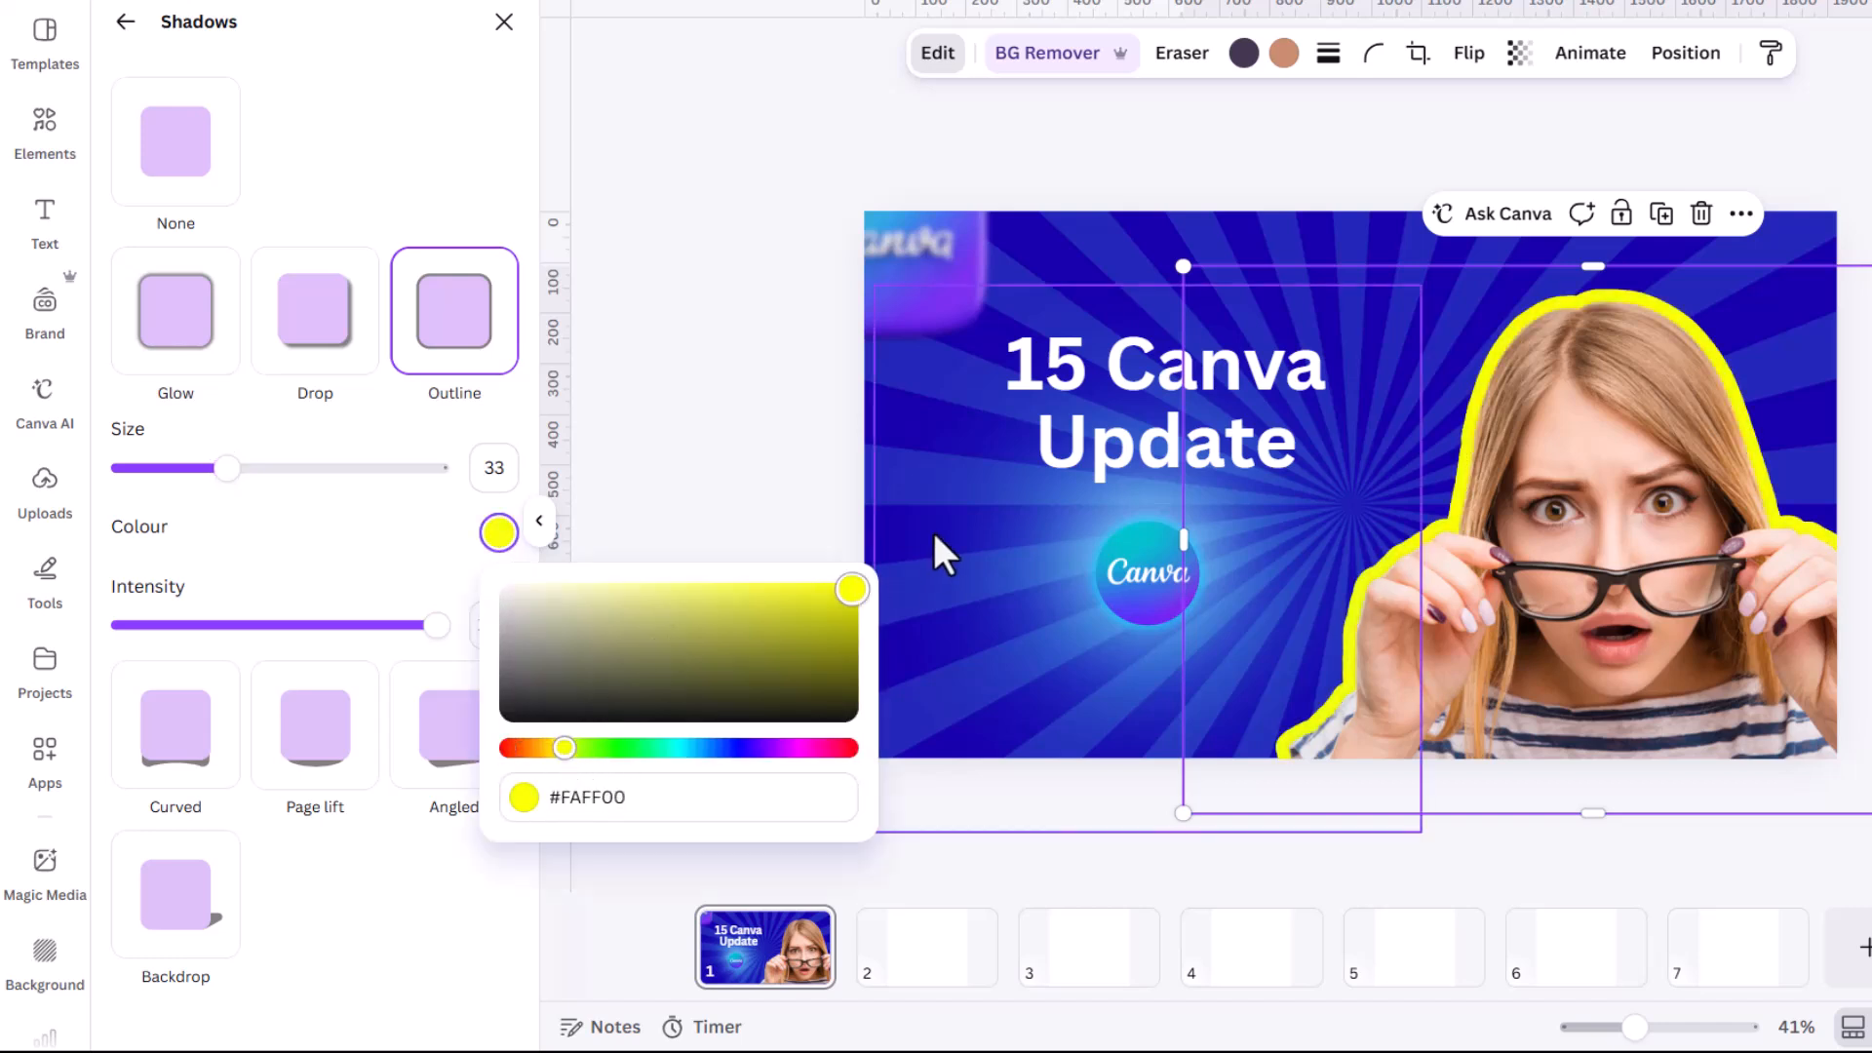
{"action": "key", "text": "Escape"}
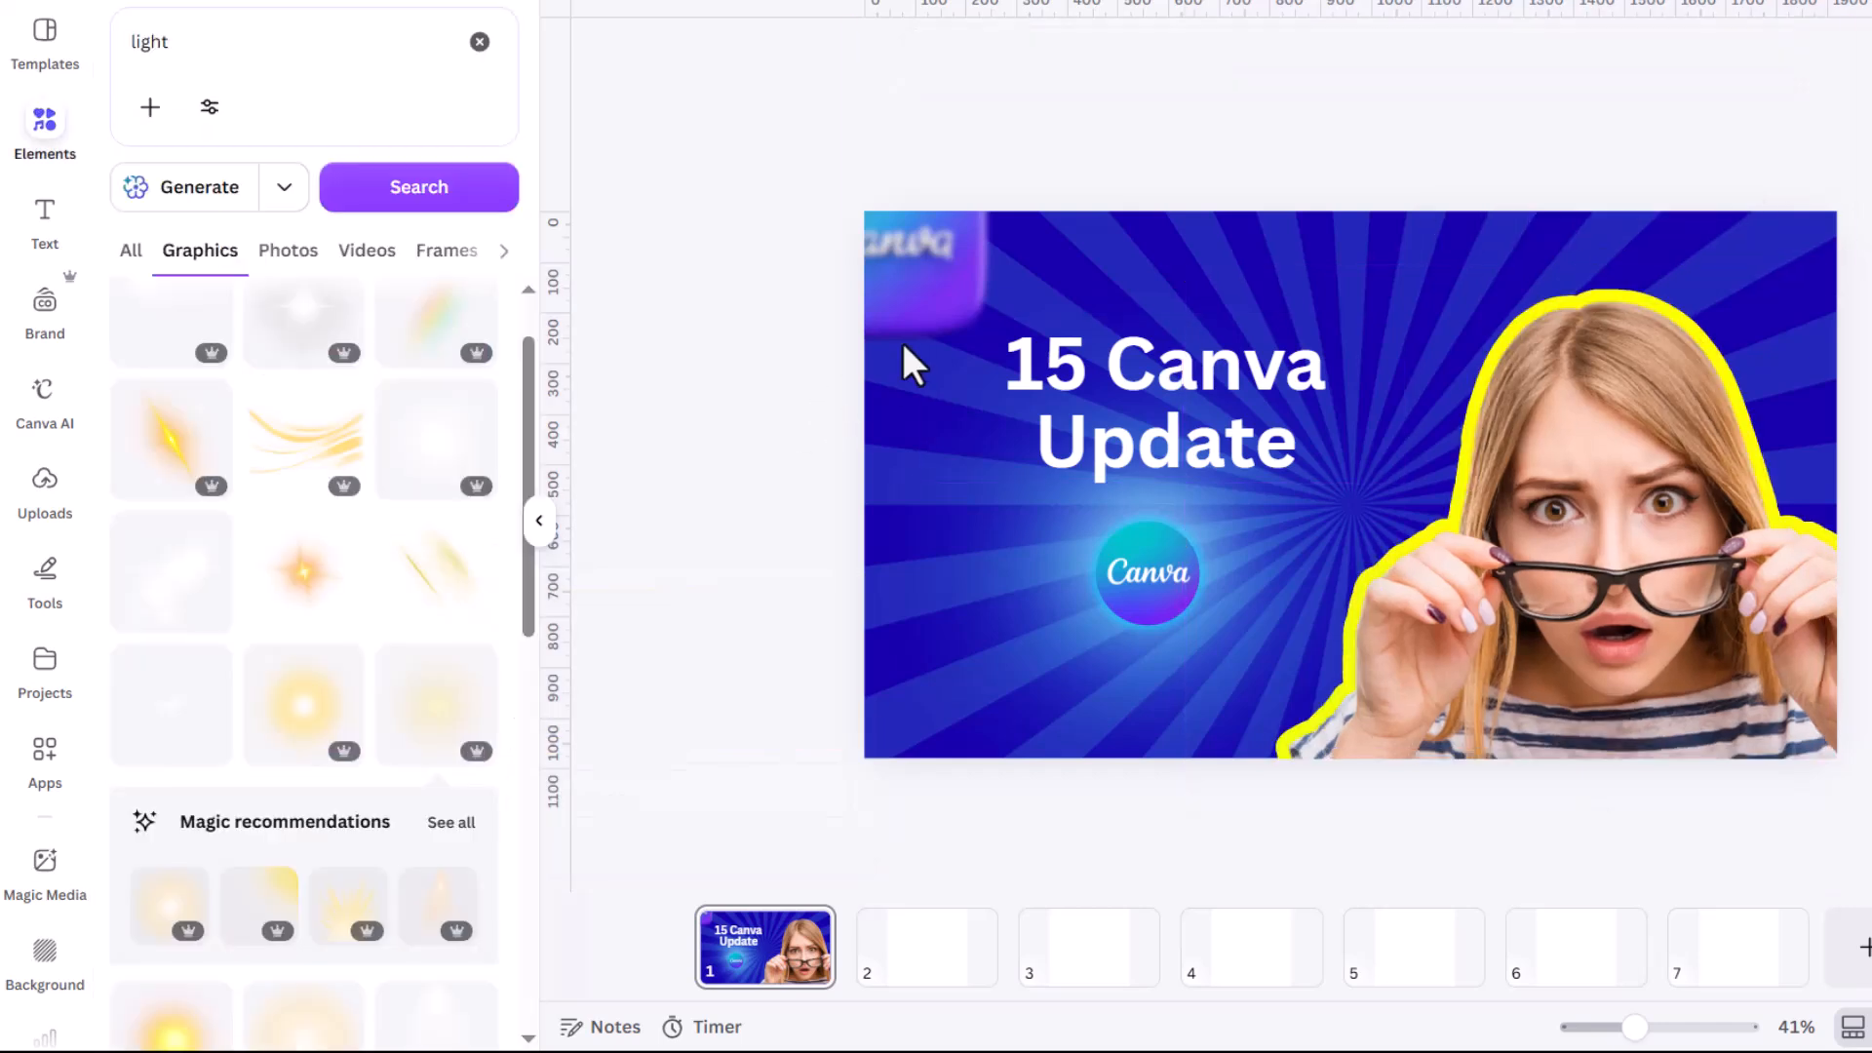
Duplicate the blurred Canva logo and place the copy partly off the page at its lower-right corner.
{"action": "left_click", "coordinate": [922, 313]}
{"action": "left_click", "coordinate": [923, 280]}
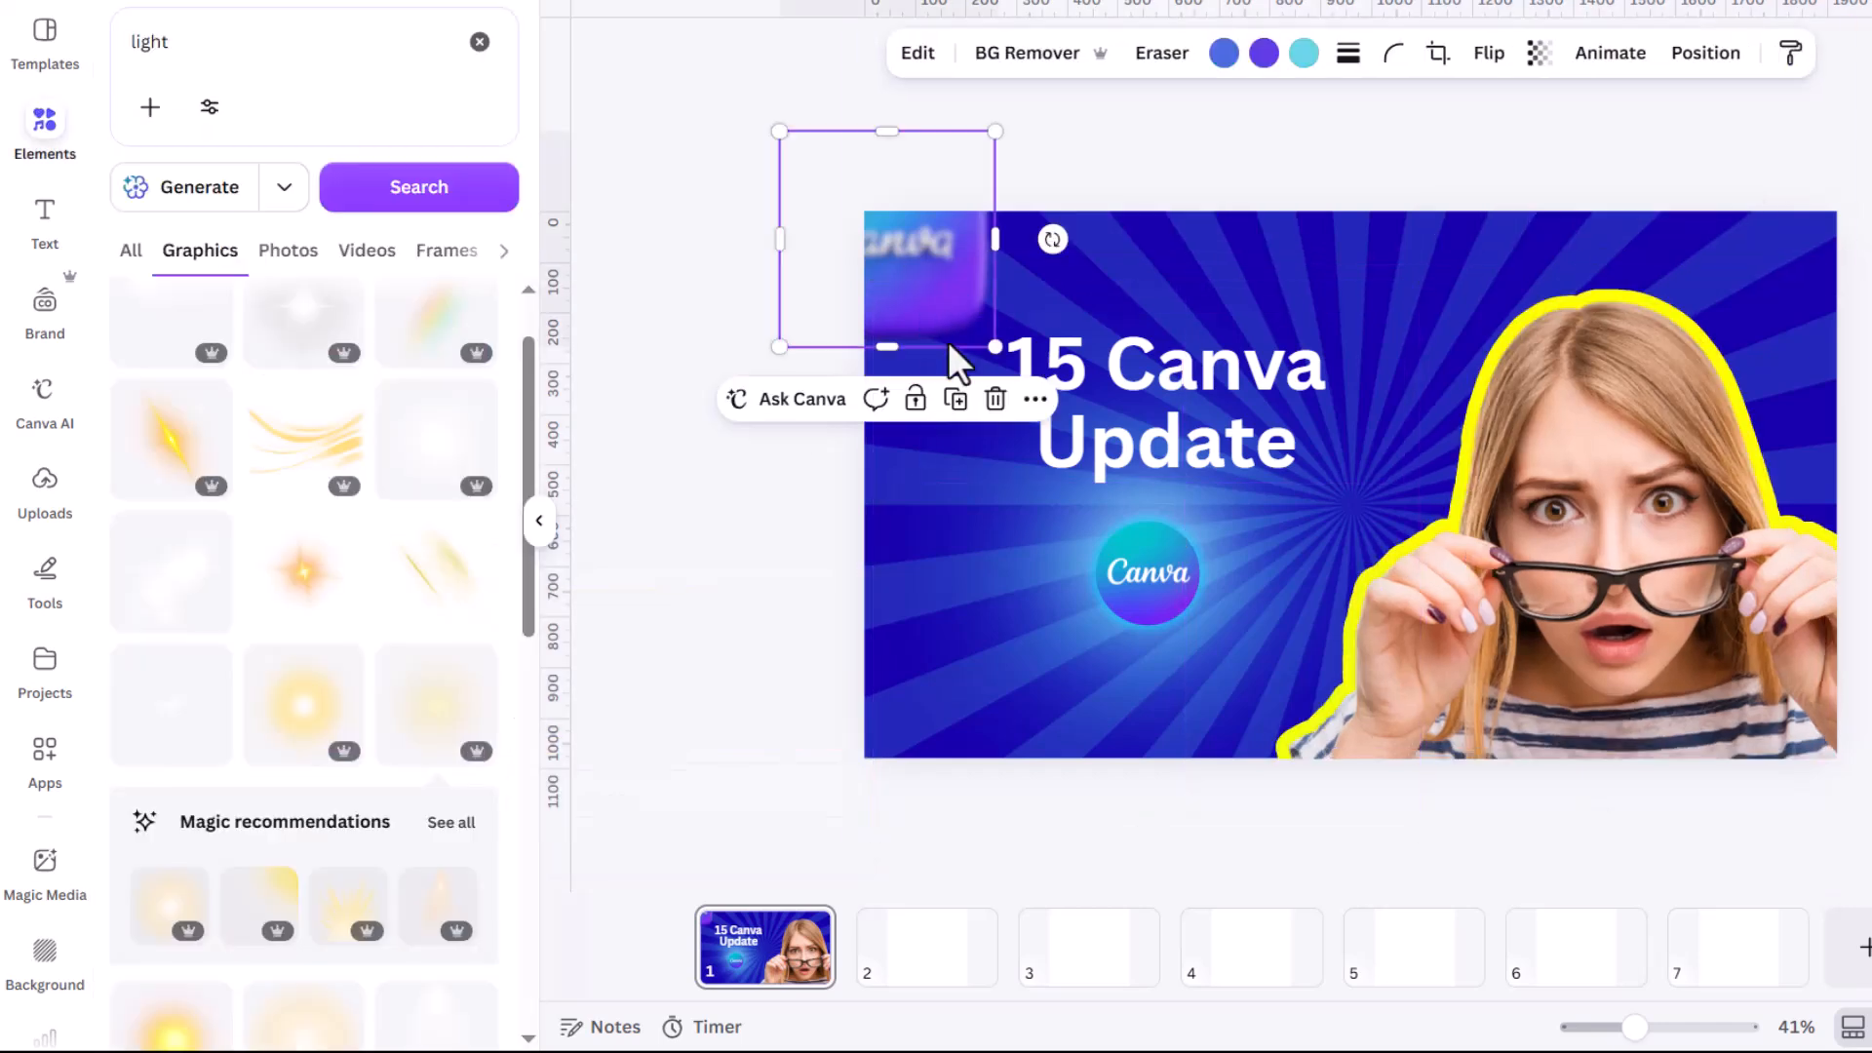
{"action": "left_click", "coordinate": [975, 400]}
{"action": "left_click_drag", "start_coordinate": [1058, 346], "coordinate": [1856, 757]}
{"action": "left_click", "coordinate": [1860, 526]}
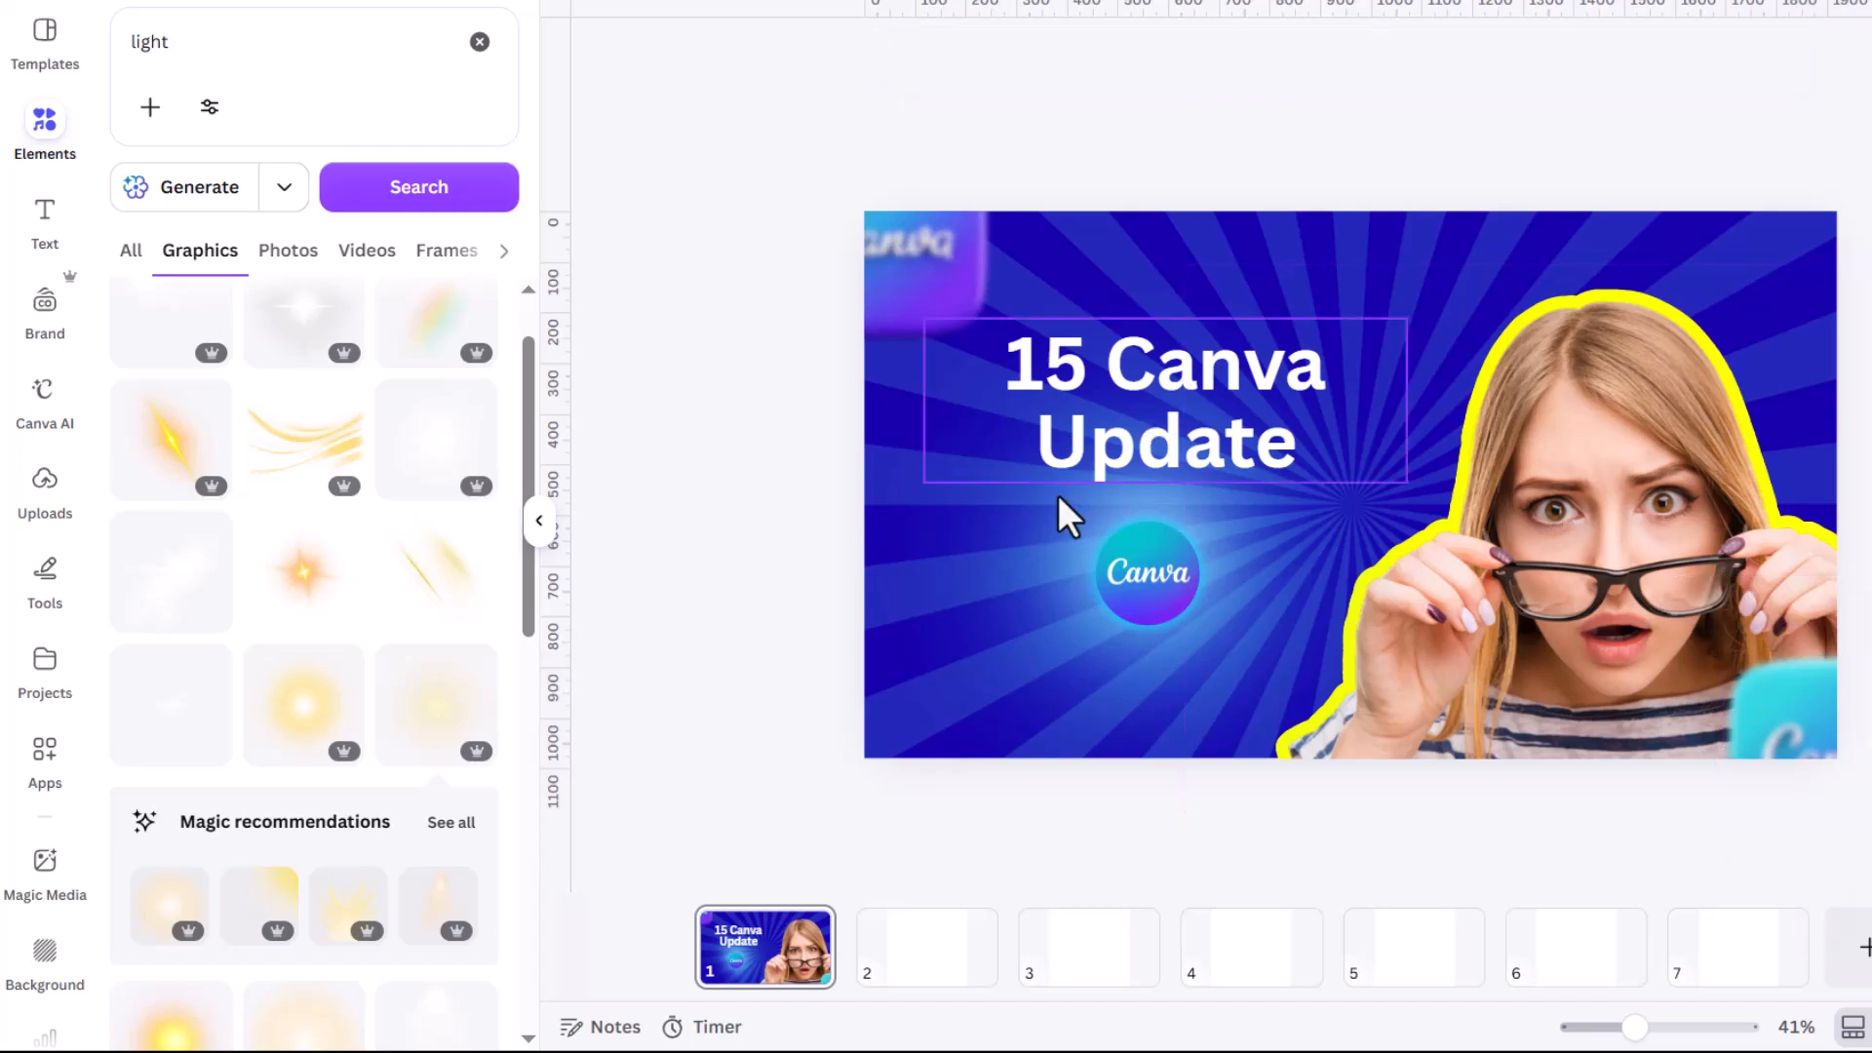
Group the round Canva logo with the grey circle and light effect behind it, and nudge the group slightly.
{"action": "left_click", "coordinate": [1160, 569]}
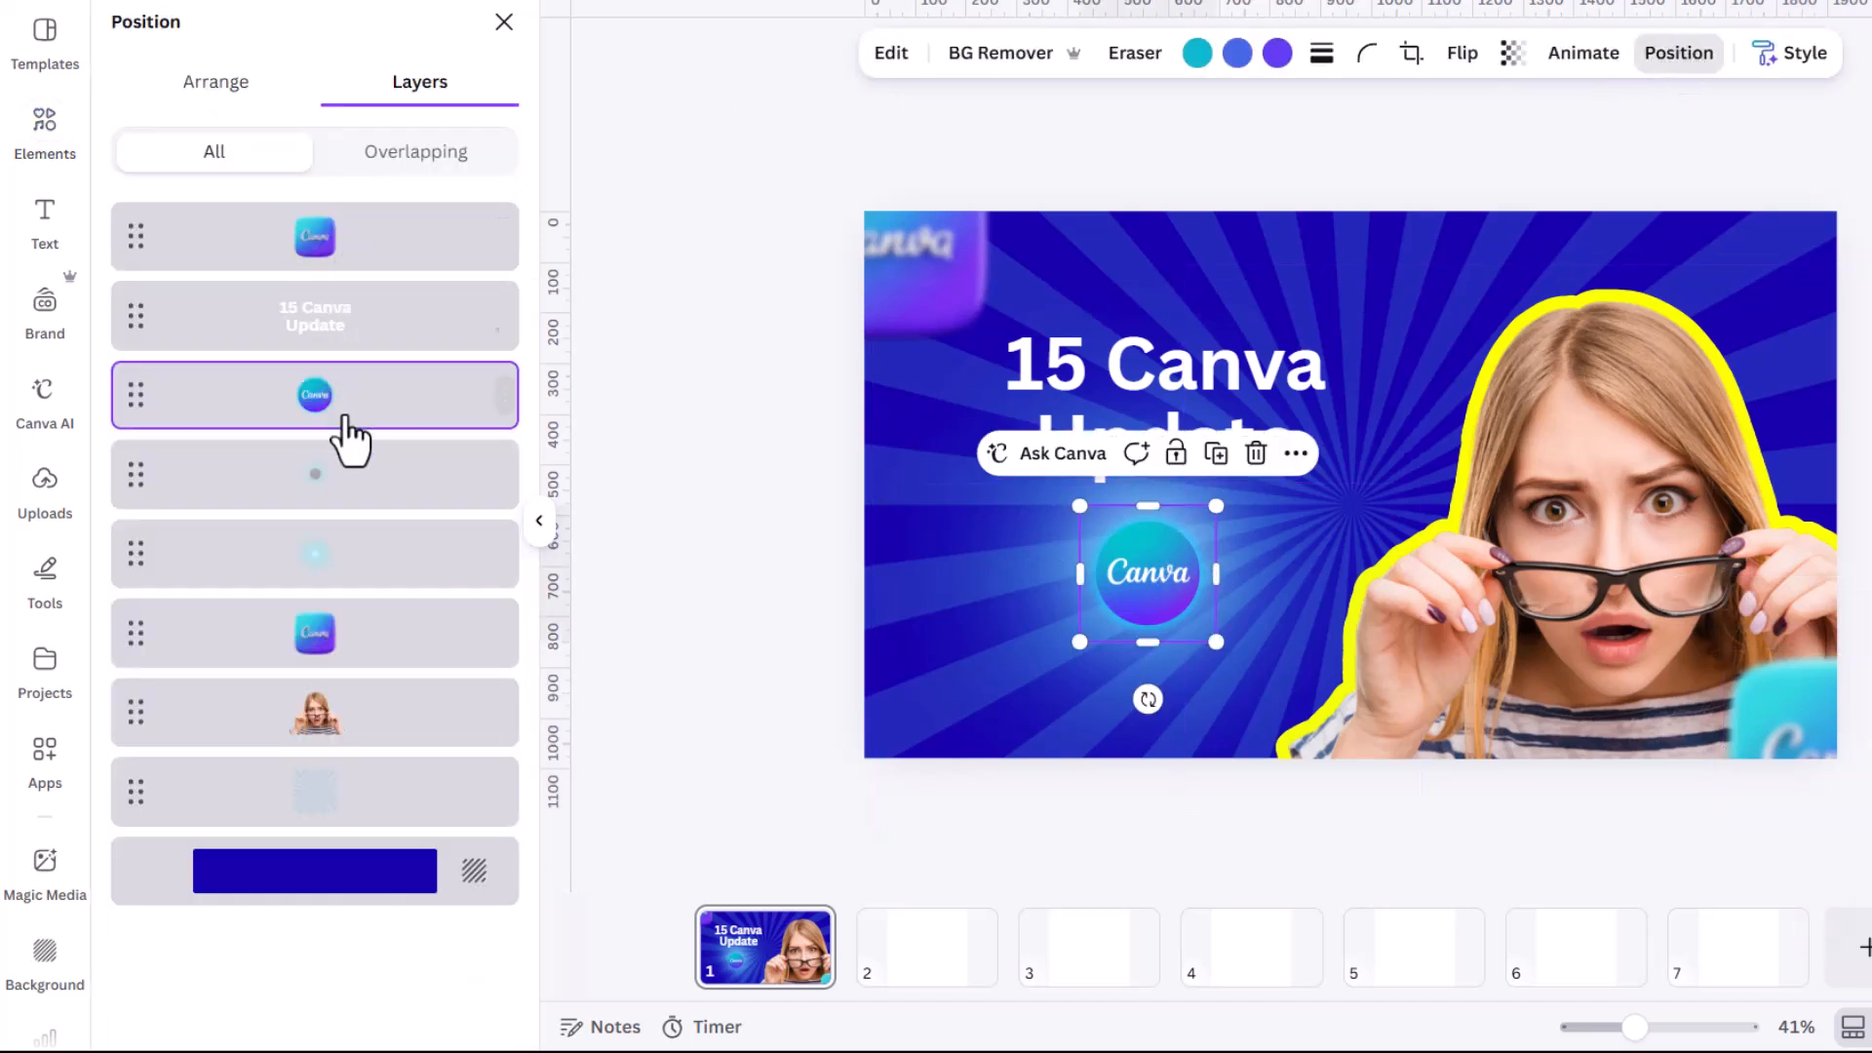
{"action": "left_click", "coordinate": [332, 479], "text": "shift"}
{"action": "left_click", "coordinate": [332, 571], "text": "shift"}
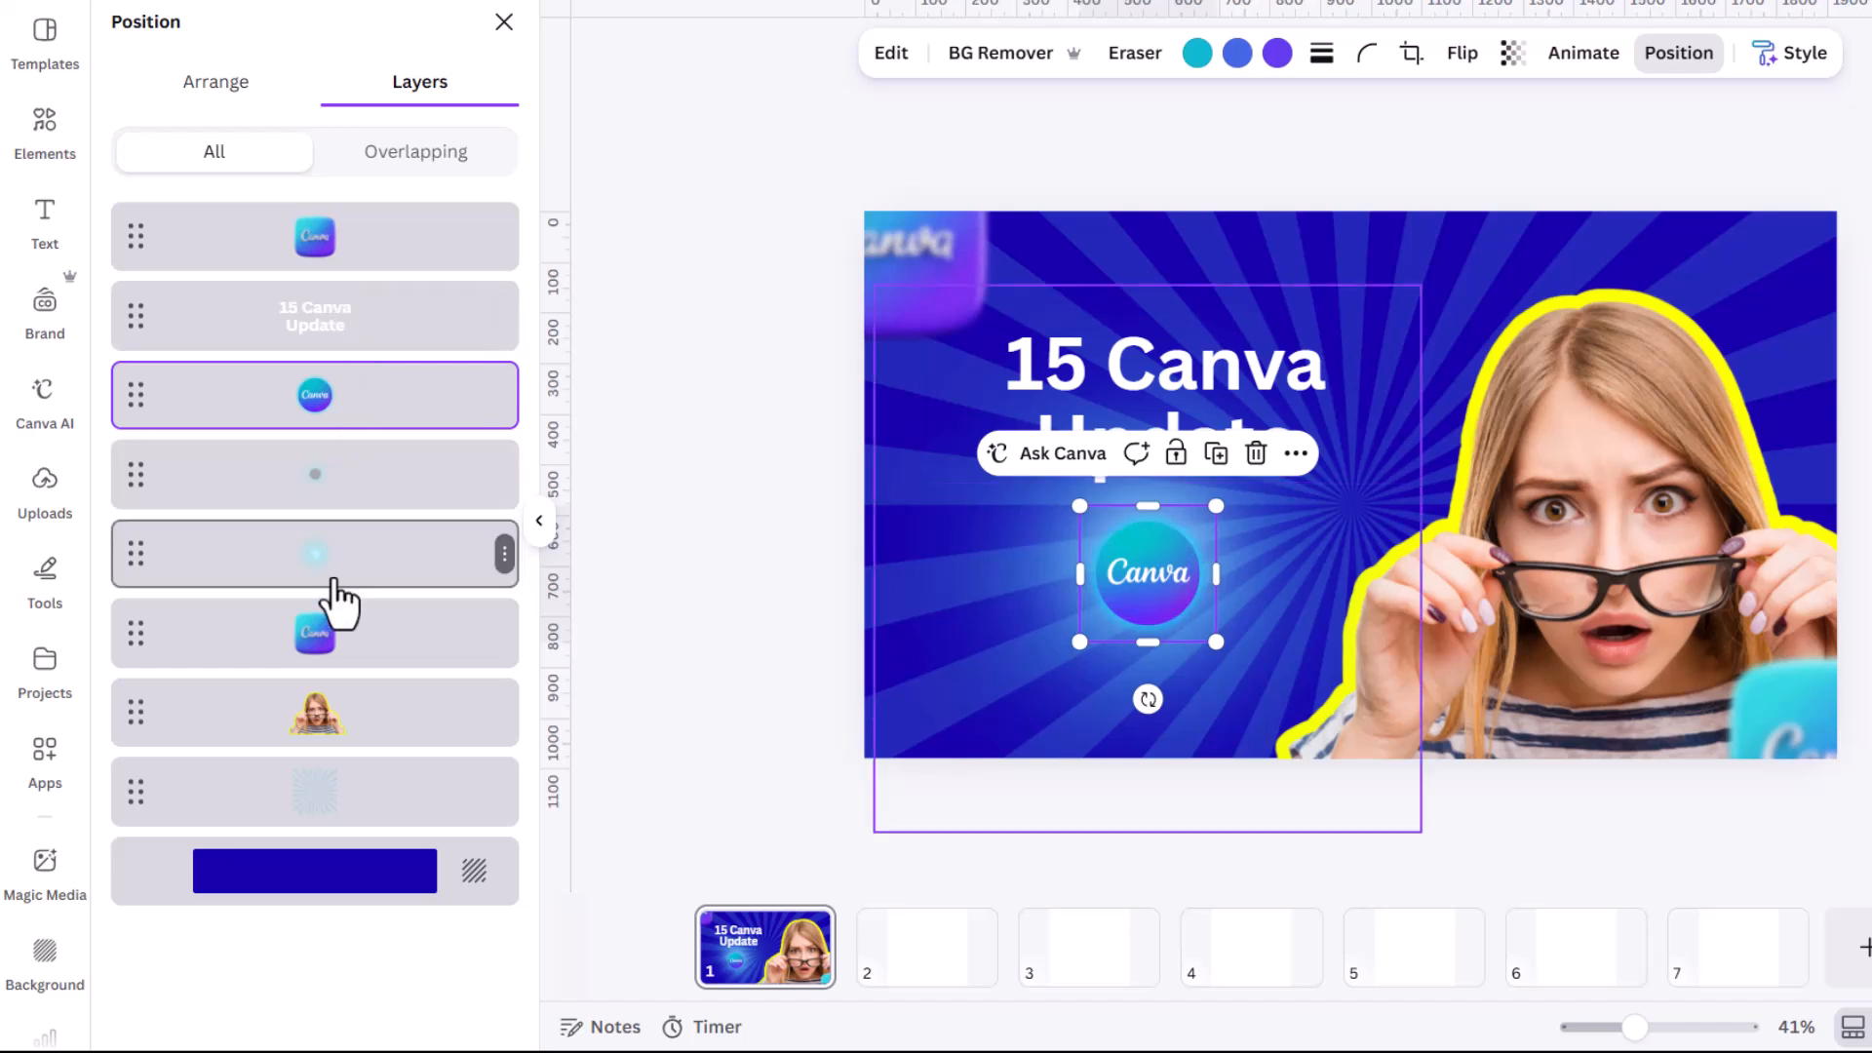
{"action": "left_click", "coordinate": [1068, 234]}
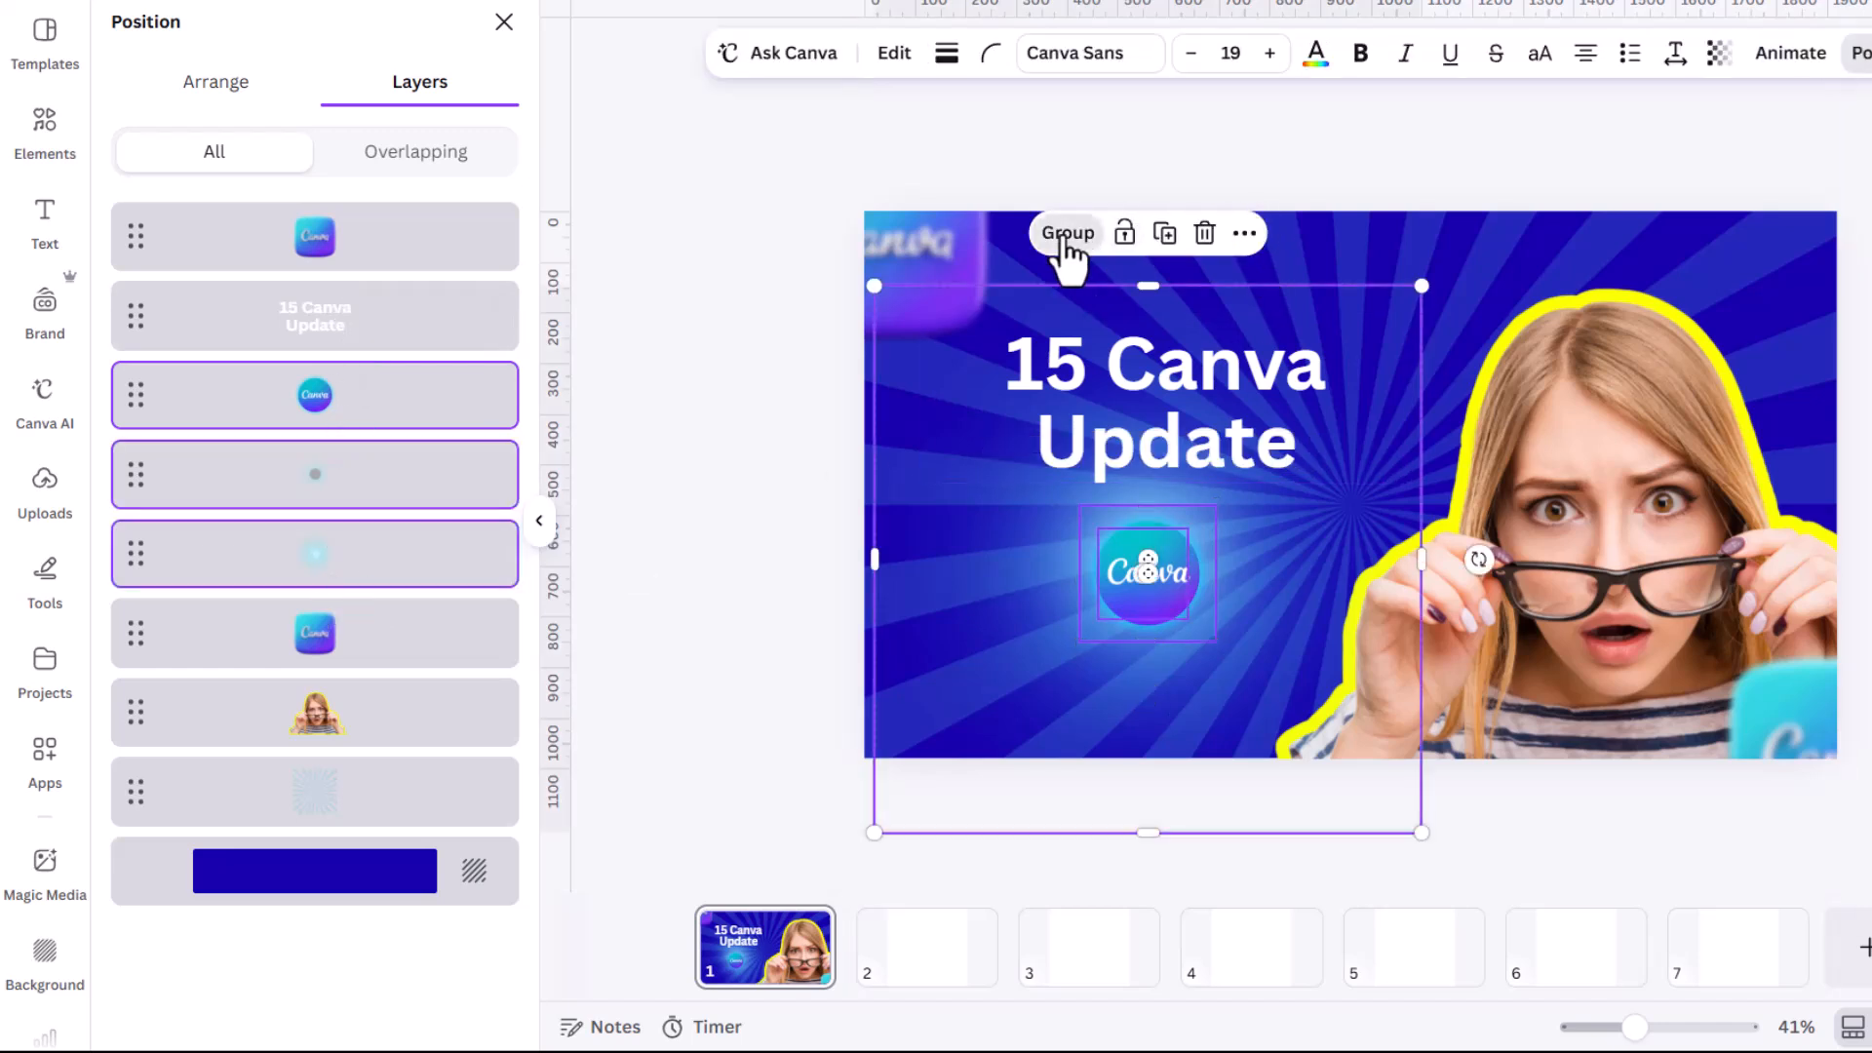
{"action": "mouse_move", "coordinate": [1212, 589]}
{"action": "left_mouse_down"}
{"action": "mouse_move", "coordinate": [1183, 627]}
{"action": "mouse_move", "coordinate": [1211, 588]}
{"action": "left_mouse_up"}
Enlarge the sunburst background and move it so its rays radiate from behind the round Canva logo.
{"action": "left_click", "coordinate": [1796, 240]}
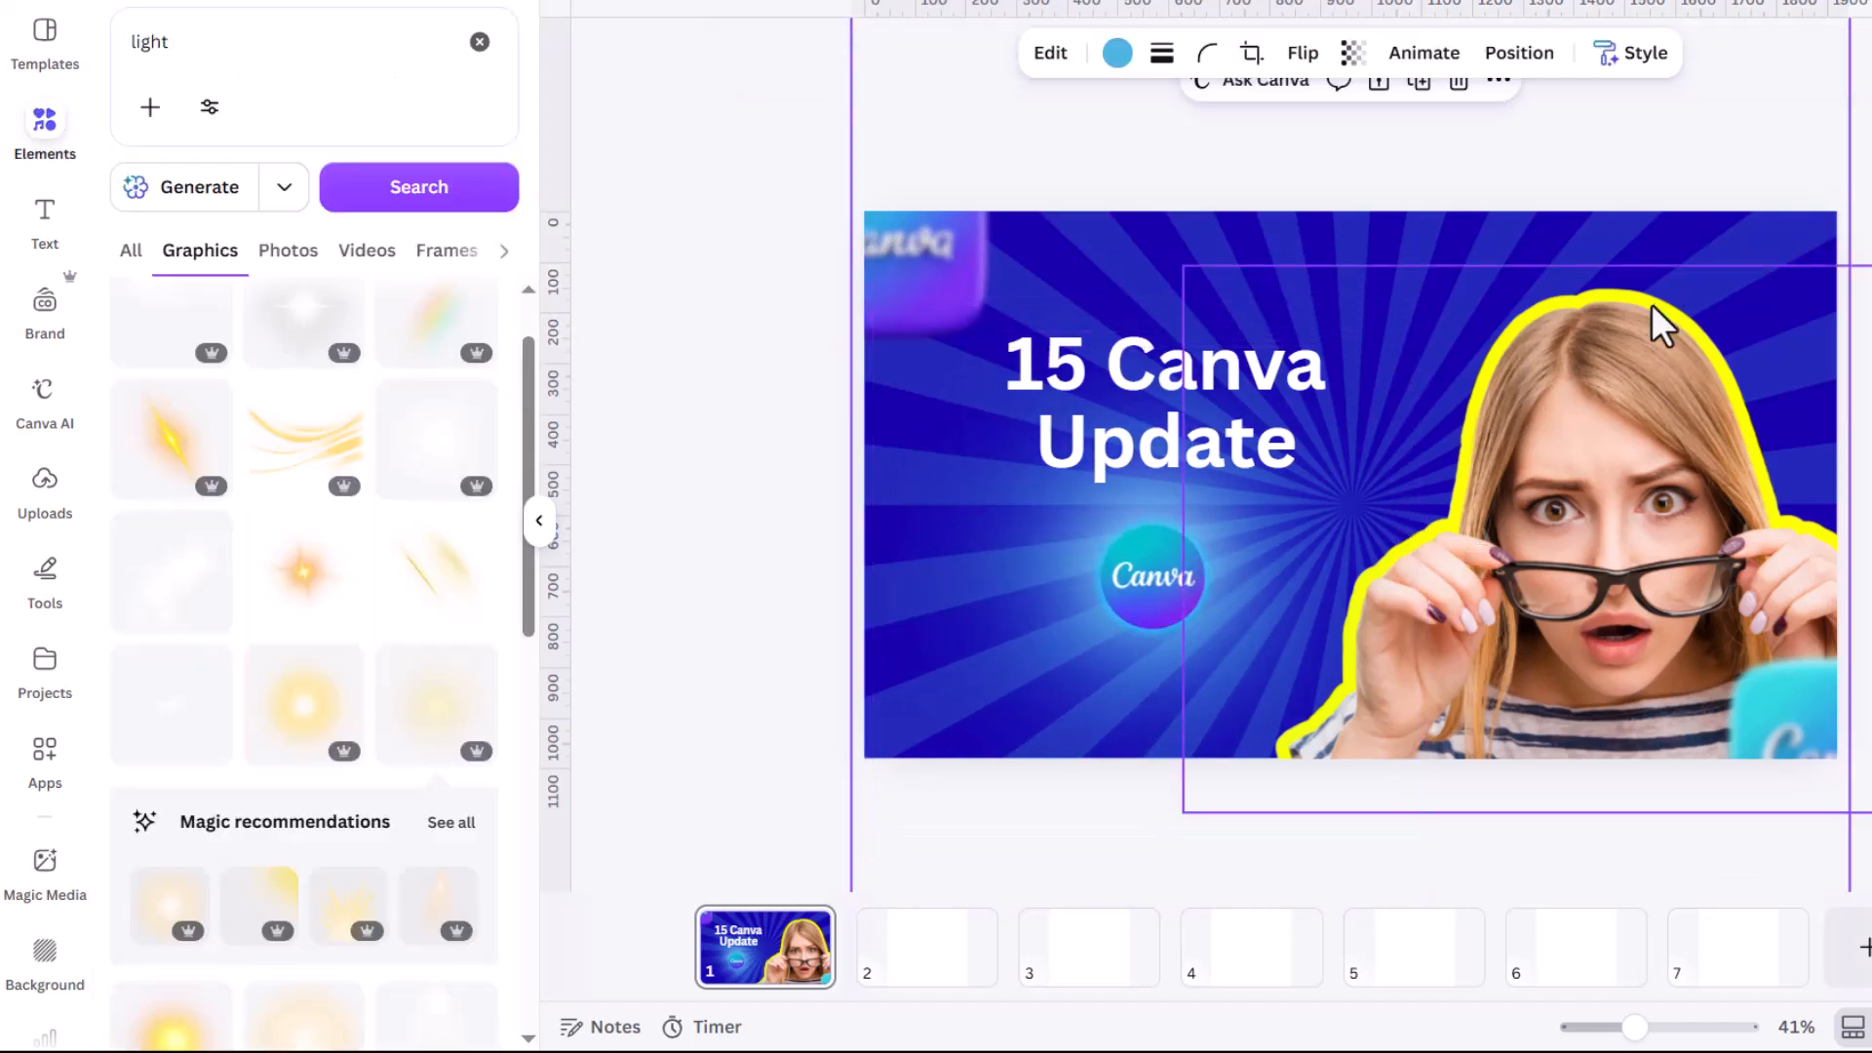
{"action": "scroll", "coordinate": [1652, 322], "scroll_direction": "down", "scroll_amount": 5}
{"action": "left_click_drag", "start_coordinate": [1648, 795], "coordinate": [1759, 905]}
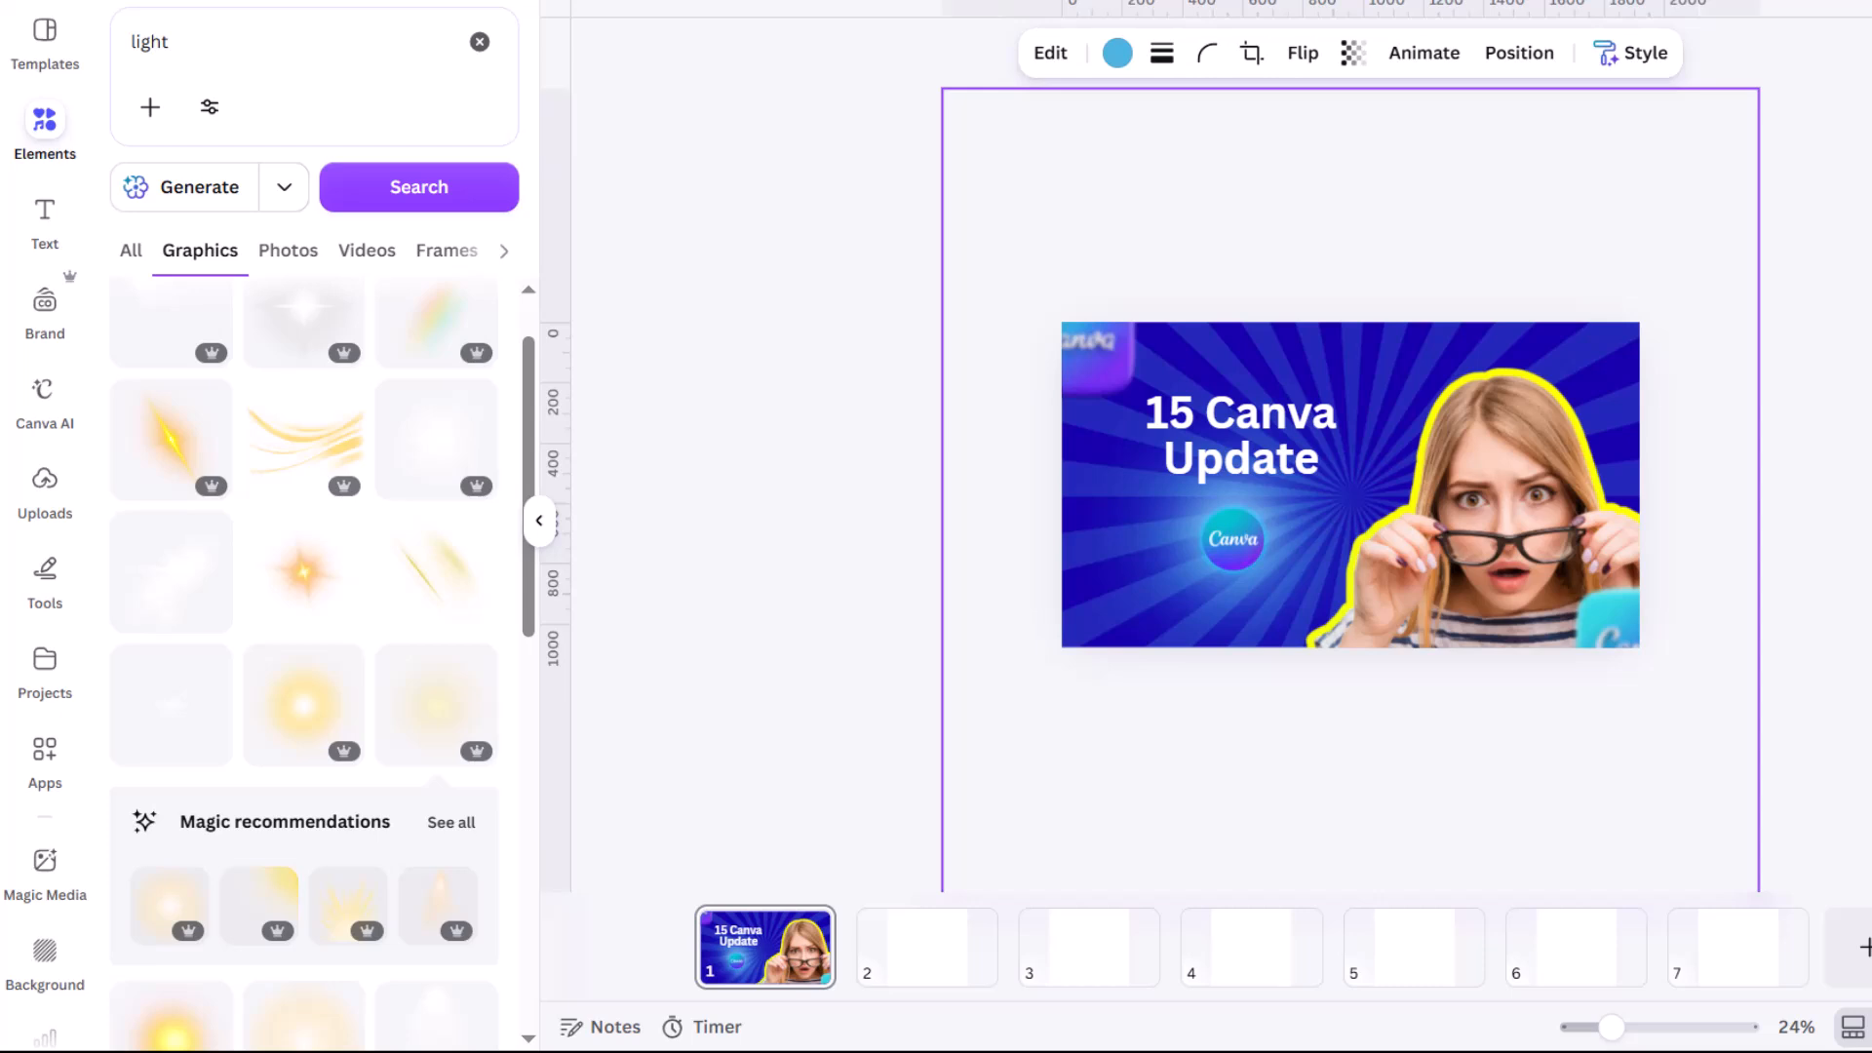
{"action": "left_click_drag", "start_coordinate": [1587, 302], "coordinate": [1524, 276]}
{"action": "key", "text": "Escape"}
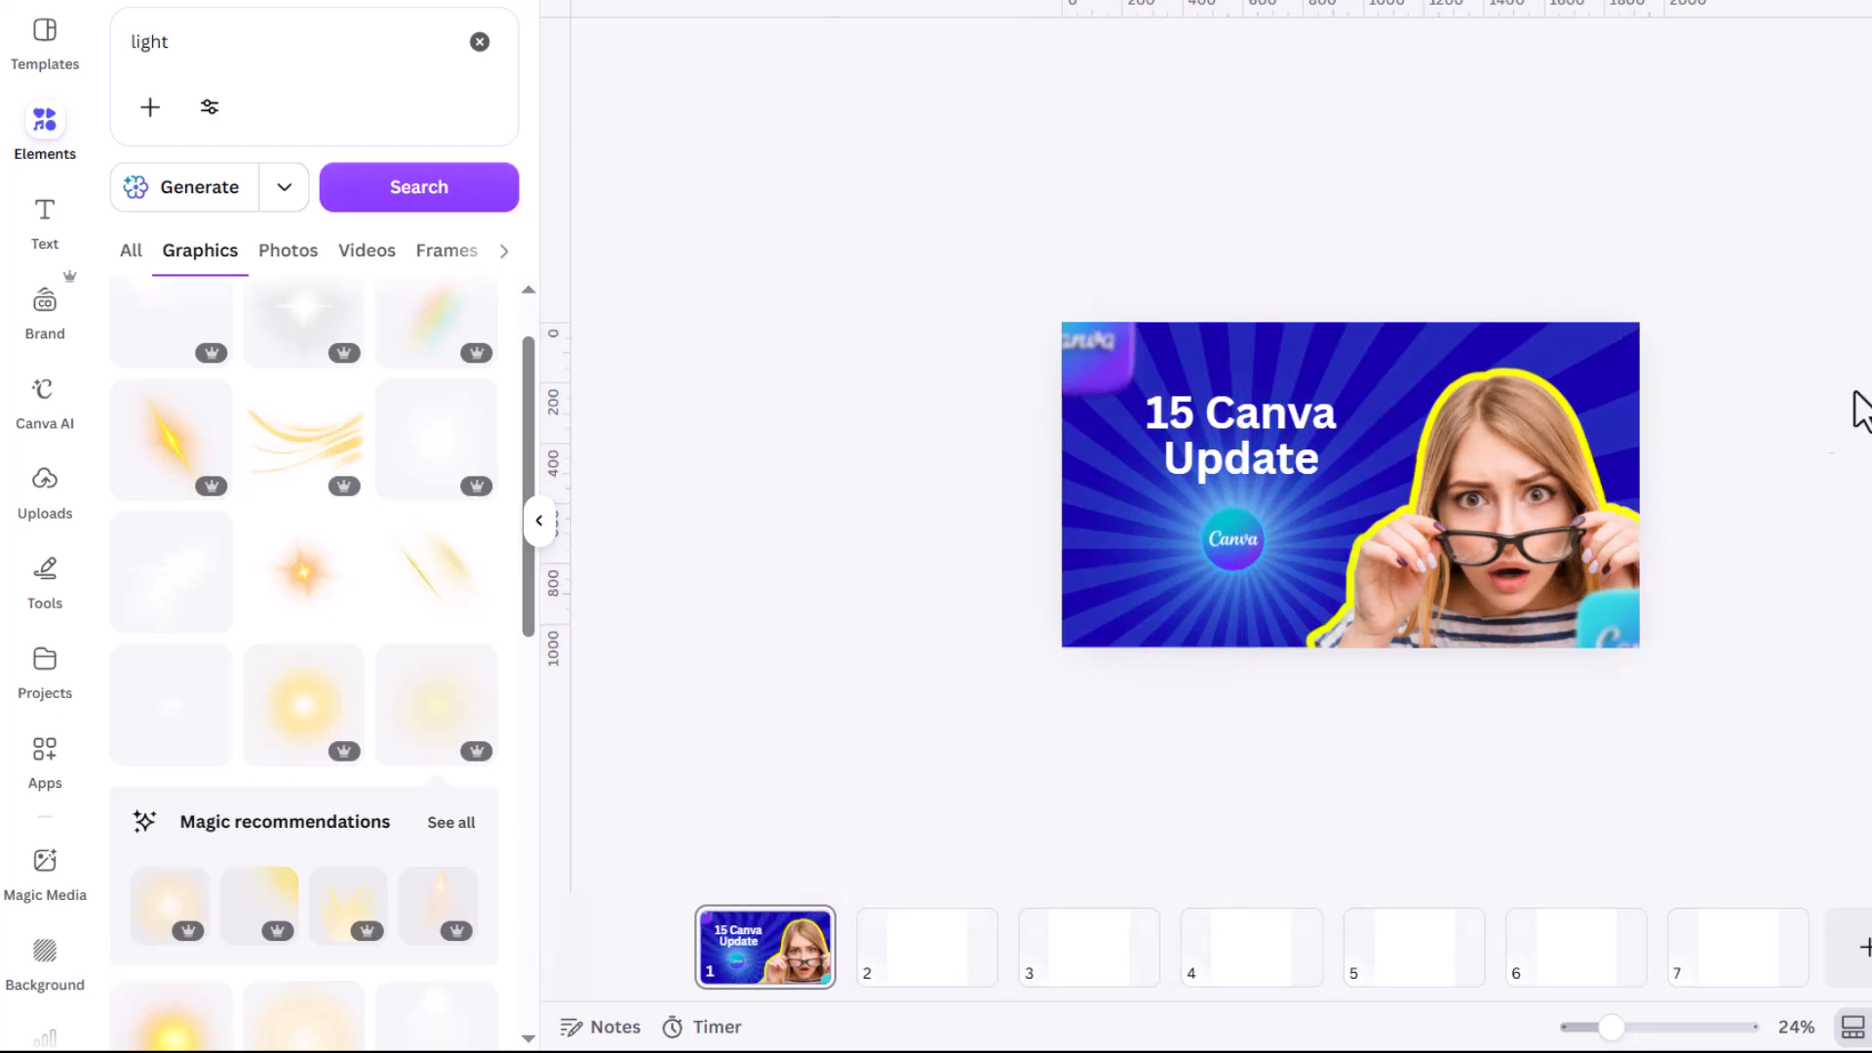
Enlarge the "15 Canva Update" title to size 116 and adjust its position above the round logo.
{"action": "scroll", "coordinate": [1789, 439], "scroll_direction": "up", "scroll_amount": 5}
{"action": "left_click", "coordinate": [1361, 356]}
{"action": "left_click_drag", "start_coordinate": [1401, 312], "coordinate": [1433, 289]}
{"action": "left_click_drag", "start_coordinate": [1329, 364], "coordinate": [1322, 370]}
{"action": "left_click", "coordinate": [1843, 405]}
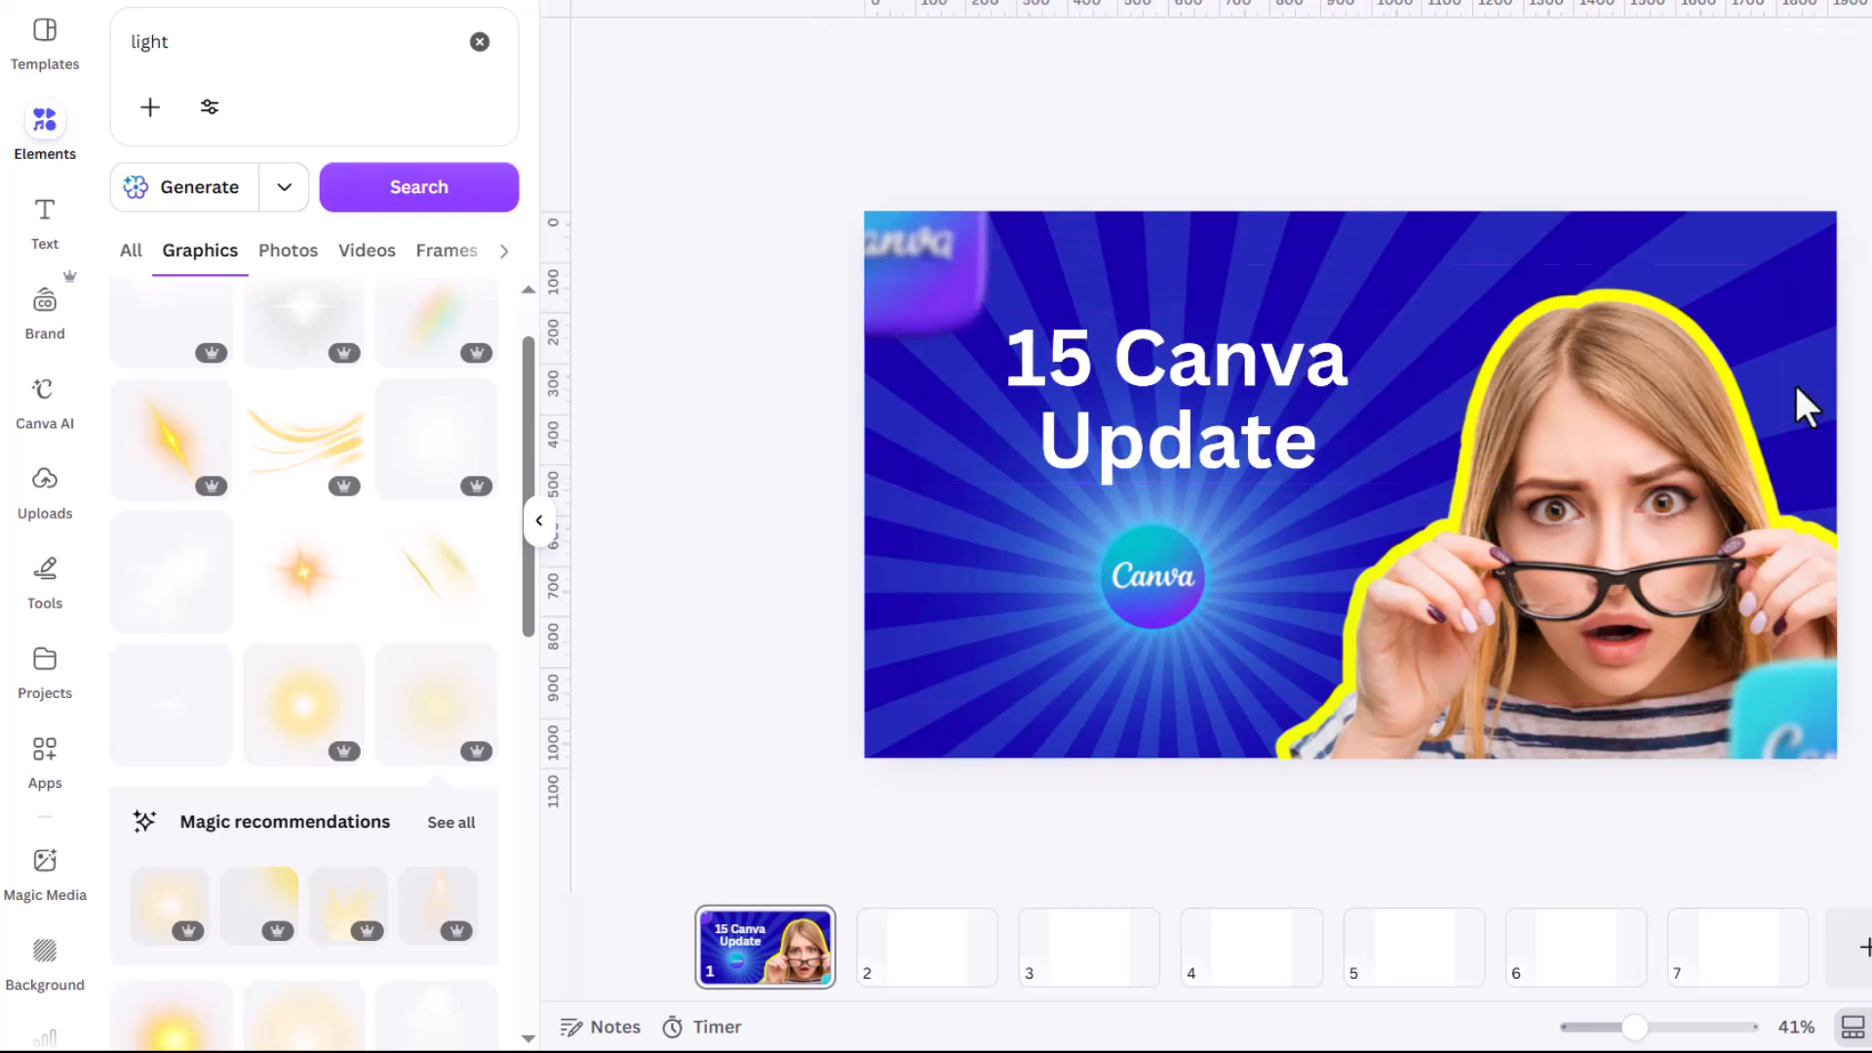
Enlarge the grouped round Canva logo slightly below the title, keeping it centred on the sunburst.
{"action": "scroll", "coordinate": [1833, 419], "scroll_direction": "down", "scroll_amount": 5}
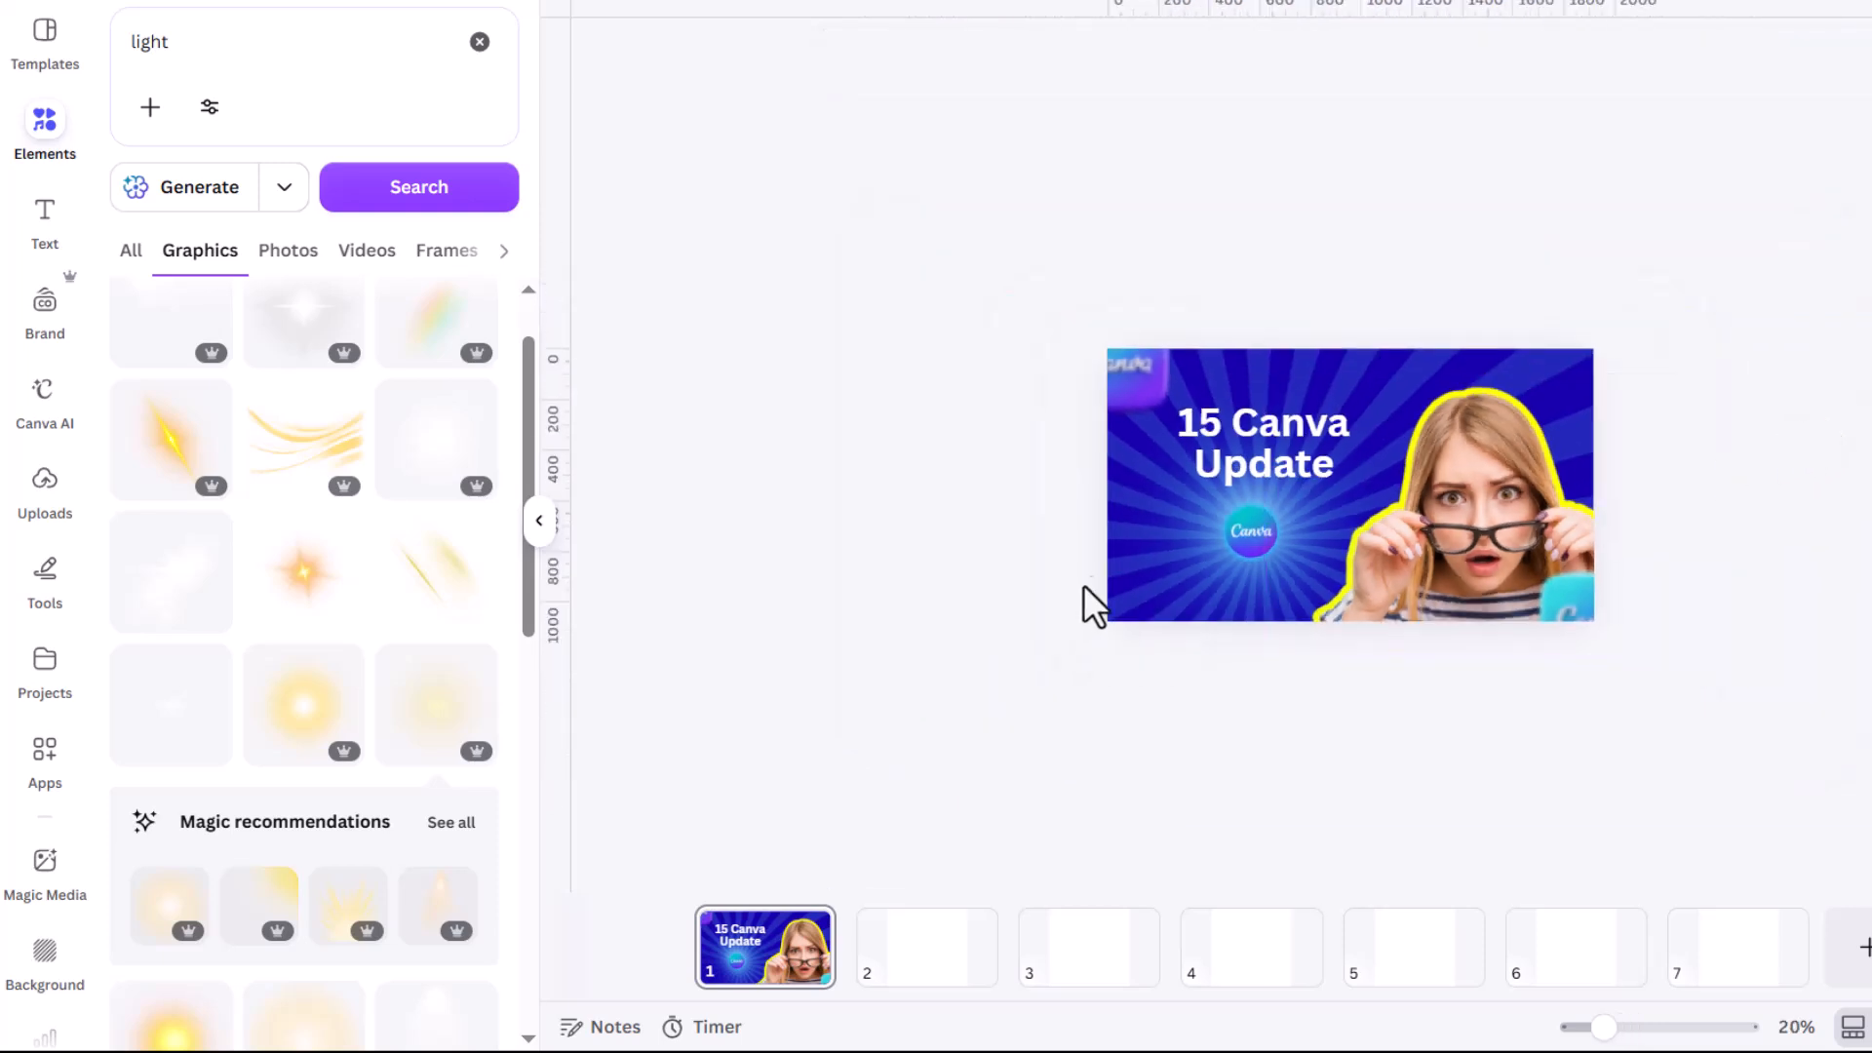
{"action": "scroll", "coordinate": [1074, 614], "scroll_direction": "up", "scroll_amount": 1}
{"action": "left_click", "coordinate": [1283, 606]}
{"action": "left_click_drag", "start_coordinate": [1395, 692], "coordinate": [1504, 718]}
{"action": "left_click", "coordinate": [1788, 342]}
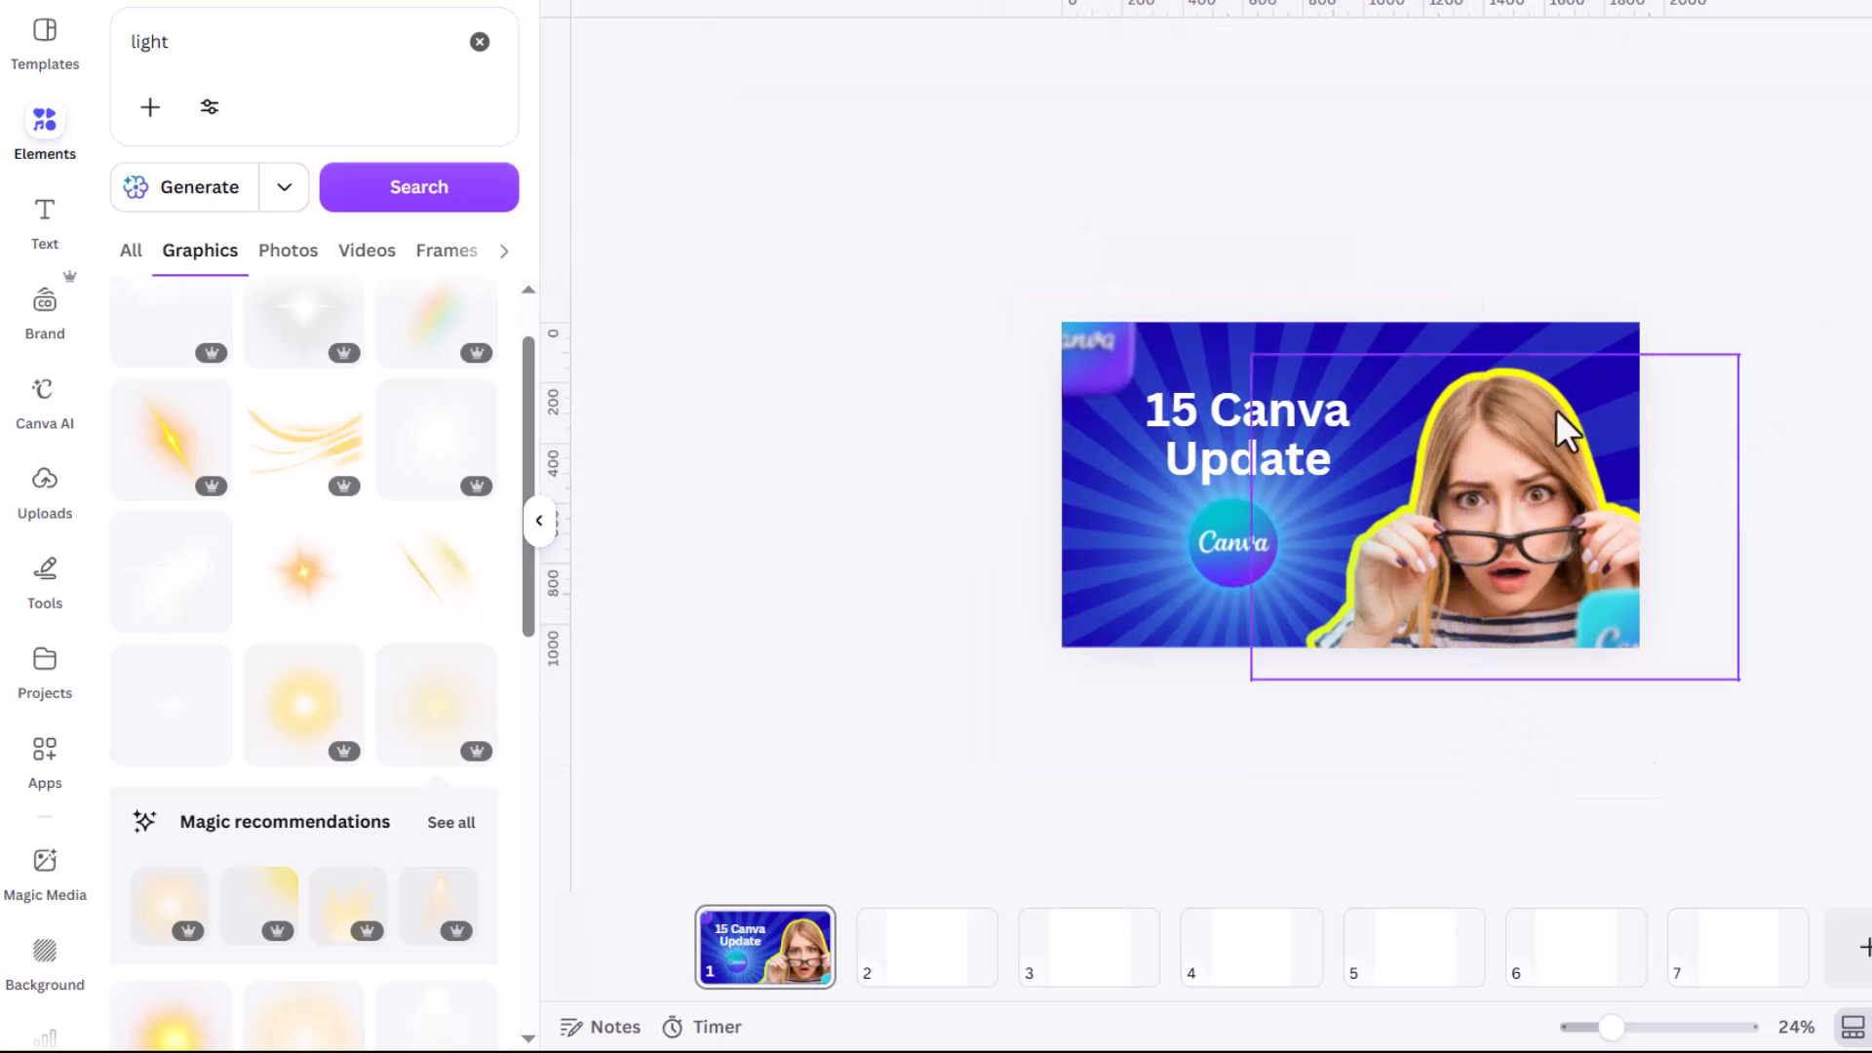
Move the title slightly up and to the left to leave more room above the round logo.
{"action": "scroll", "coordinate": [1721, 355], "scroll_direction": "up", "scroll_amount": 1}
{"action": "scroll", "coordinate": [1768, 366], "scroll_direction": "up", "scroll_amount": 2}
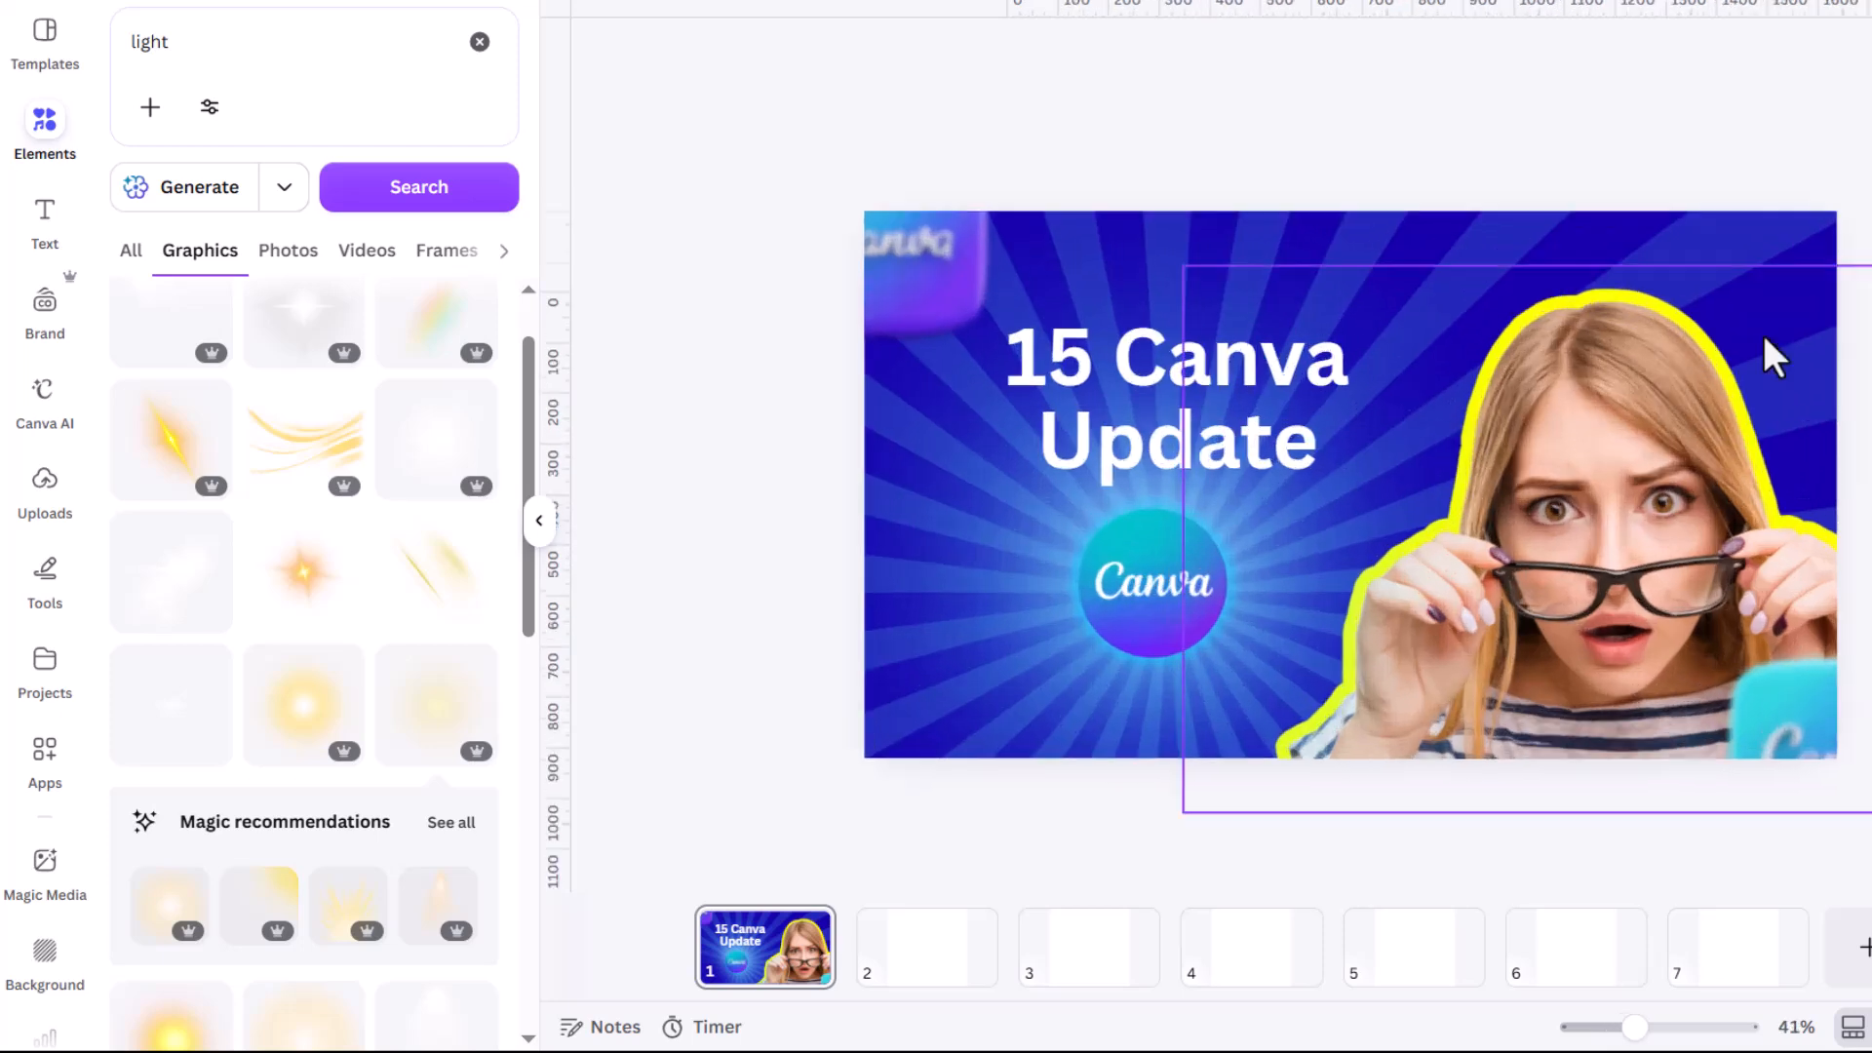
{"action": "left_click", "coordinate": [1072, 370]}
{"action": "mouse_move", "coordinate": [1091, 368]}
{"action": "left_mouse_down"}
{"action": "mouse_move", "coordinate": [1070, 347]}
{"action": "mouse_move", "coordinate": [1090, 355]}
{"action": "left_mouse_up"}
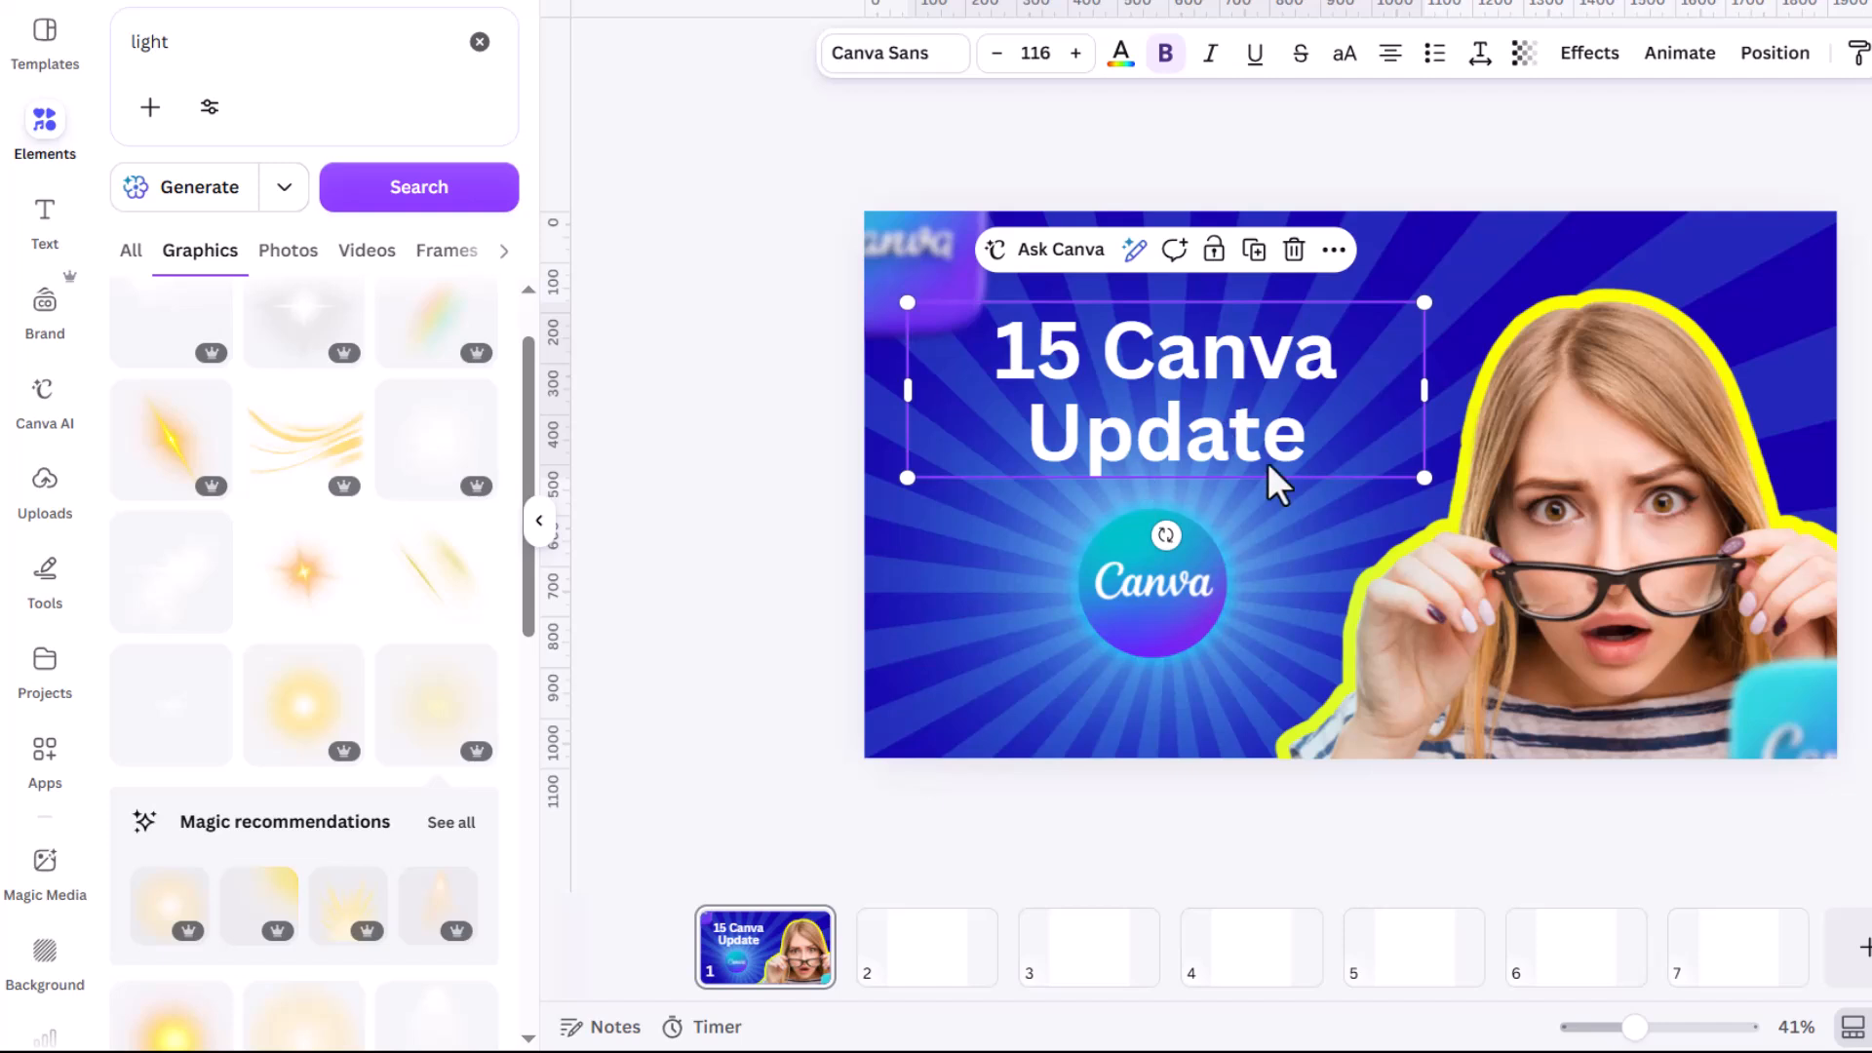
{"action": "scroll", "coordinate": [1786, 348], "scroll_direction": "down", "scroll_amount": 2}
{"action": "left_click", "coordinate": [1794, 326]}
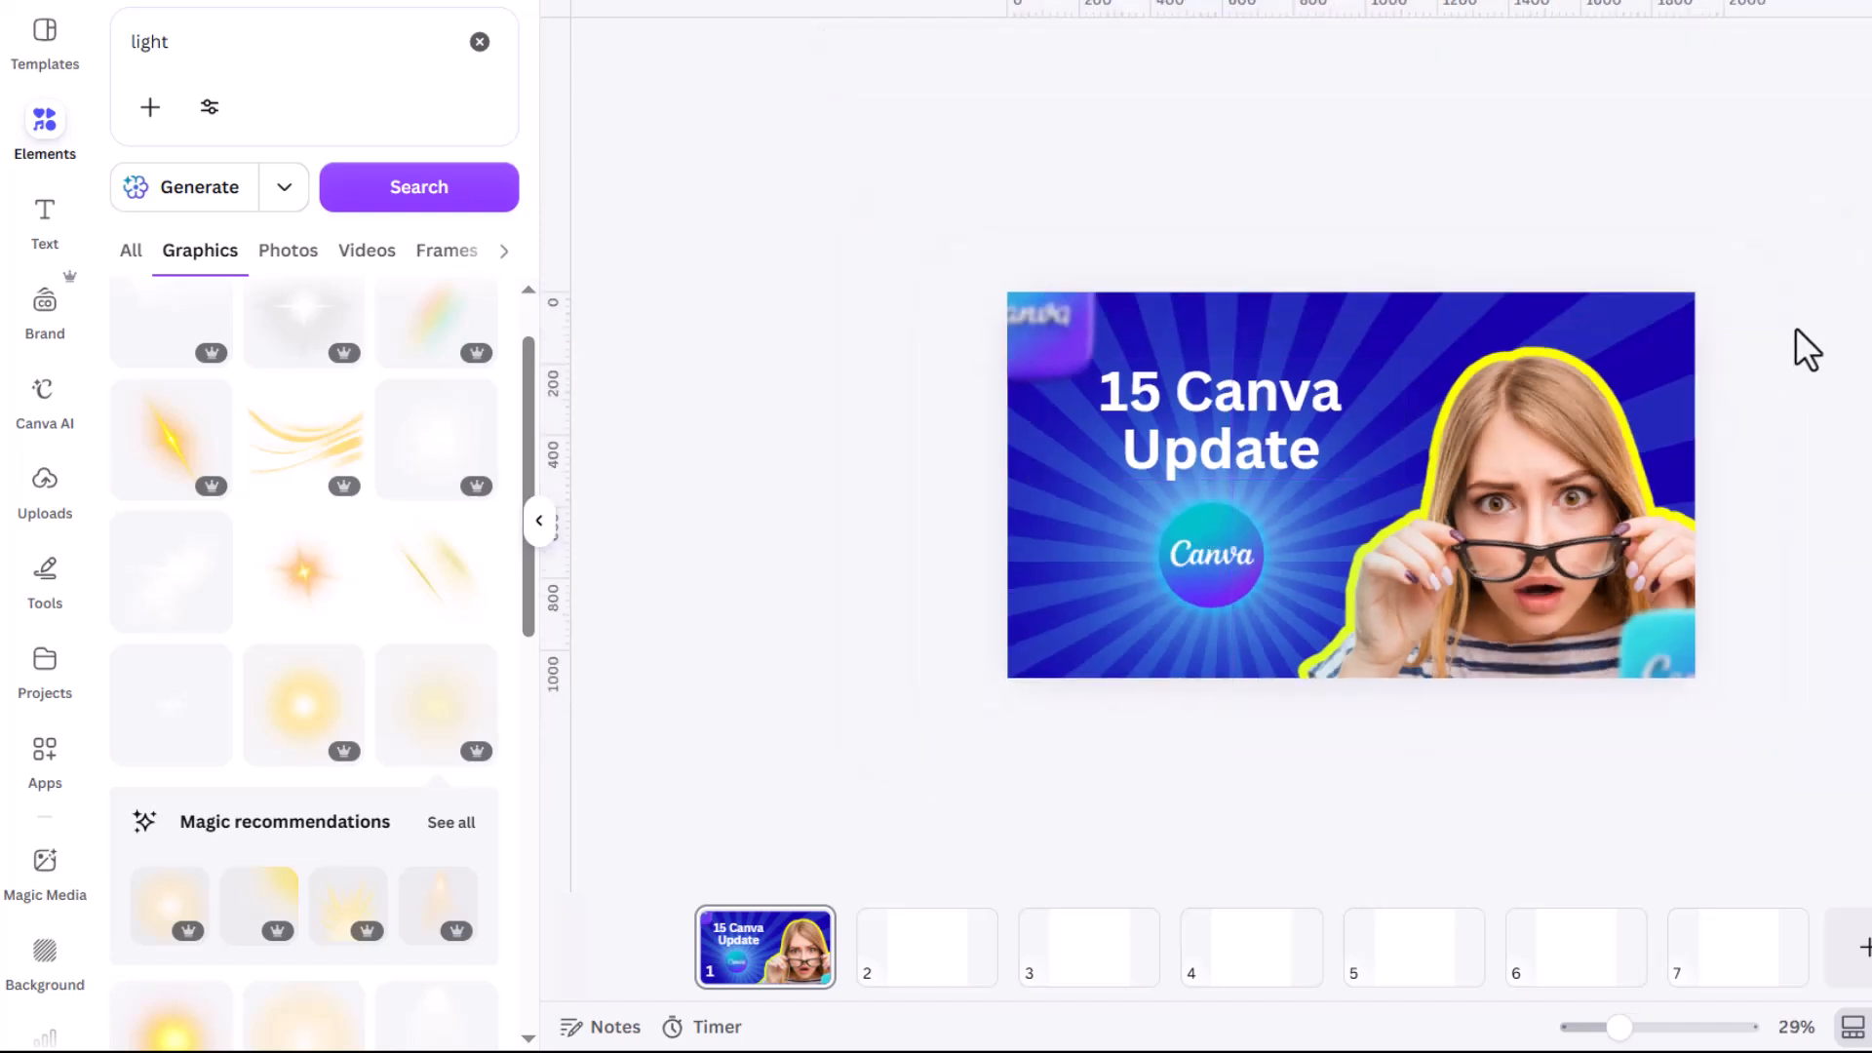